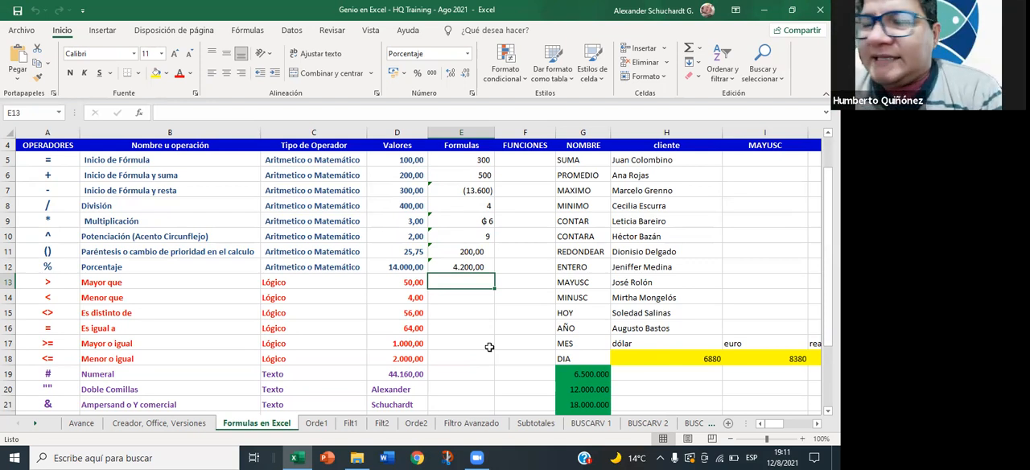
{"action": "type", "text": "="}
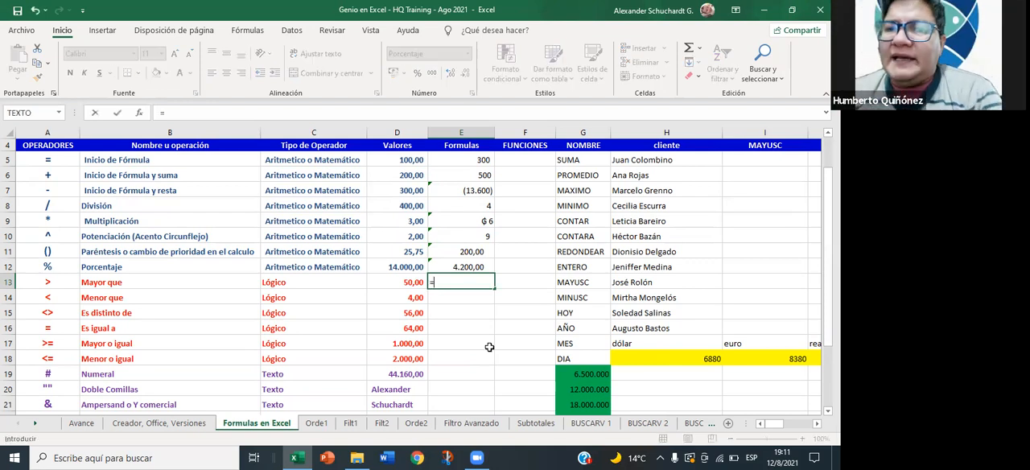
{"action": "key", "text": "BackSpace"}
{"action": "type", "text": "<"}
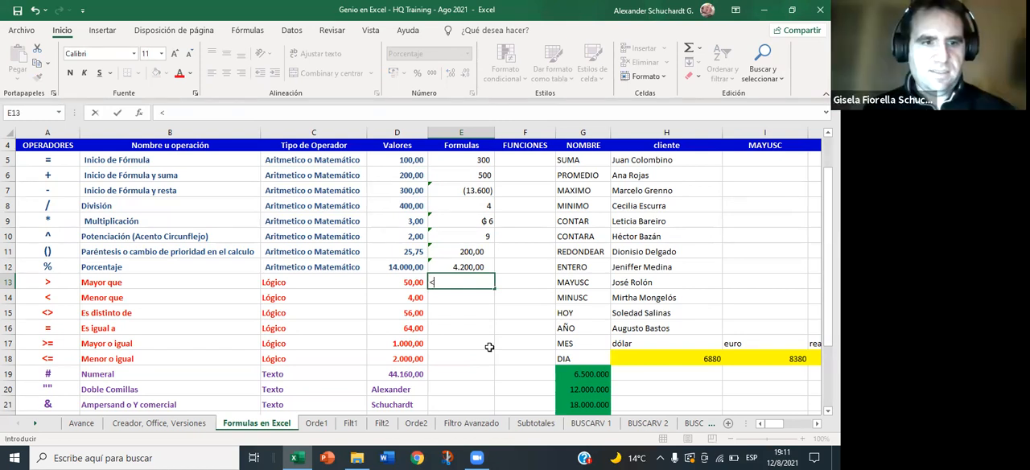
{"action": "key", "text": "BackSpace"}
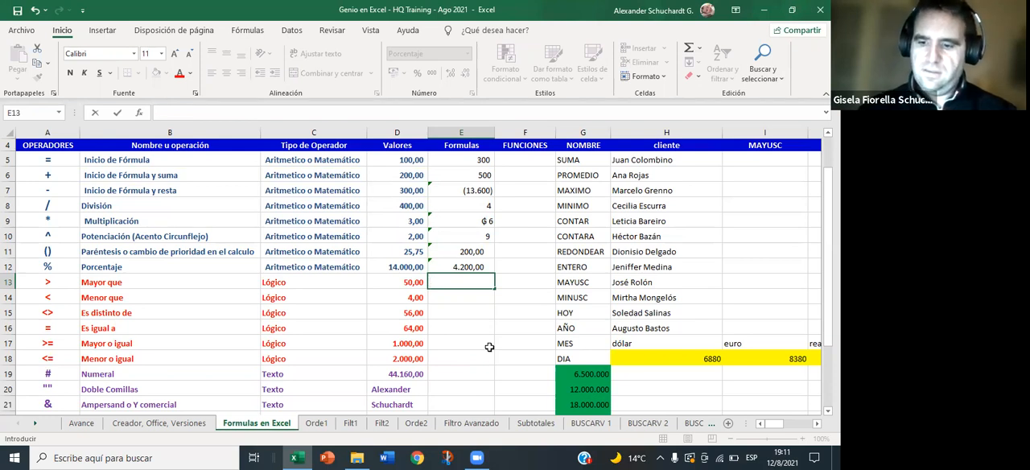
{"action": "type", "text": ">"}
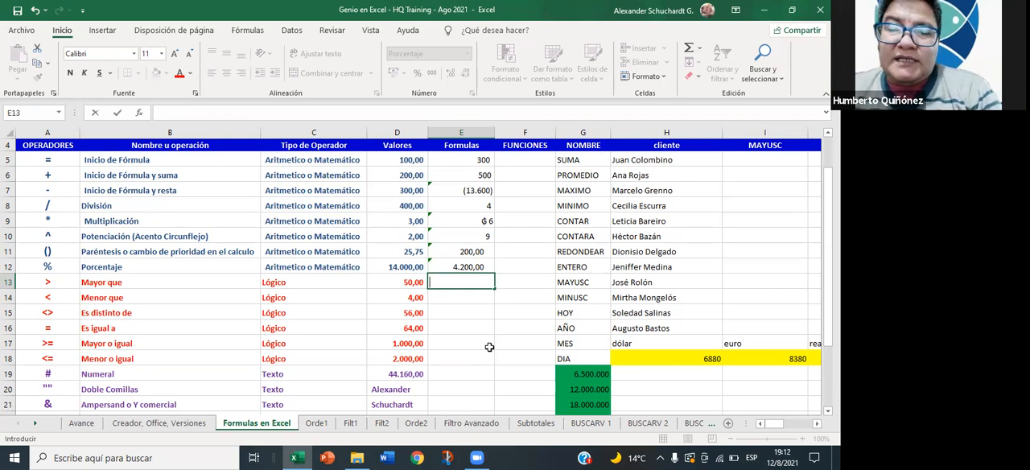
- Enter the formula +D13>D14 in cell E13 to test whether the first value is greater than the one below
{"action": "type", "text": "+"}
{"action": "key", "text": "Left"}
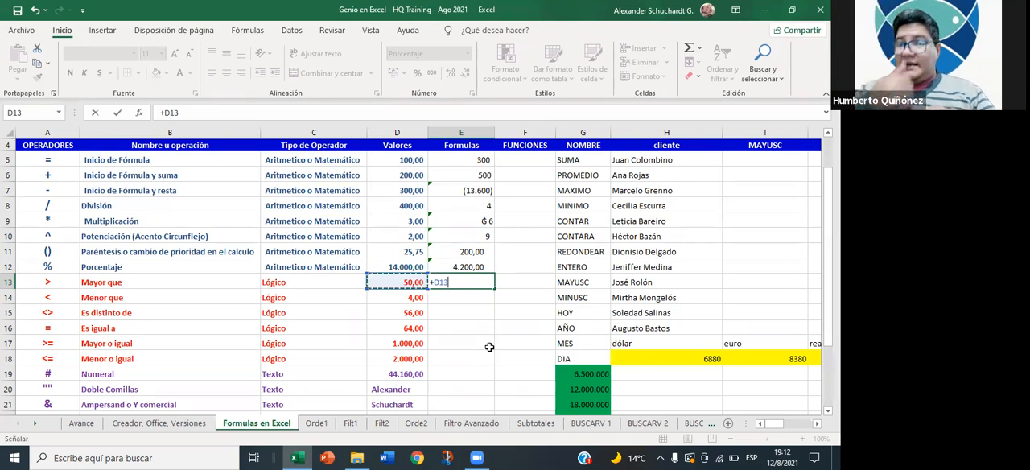
{"action": "type", "text": ">"}
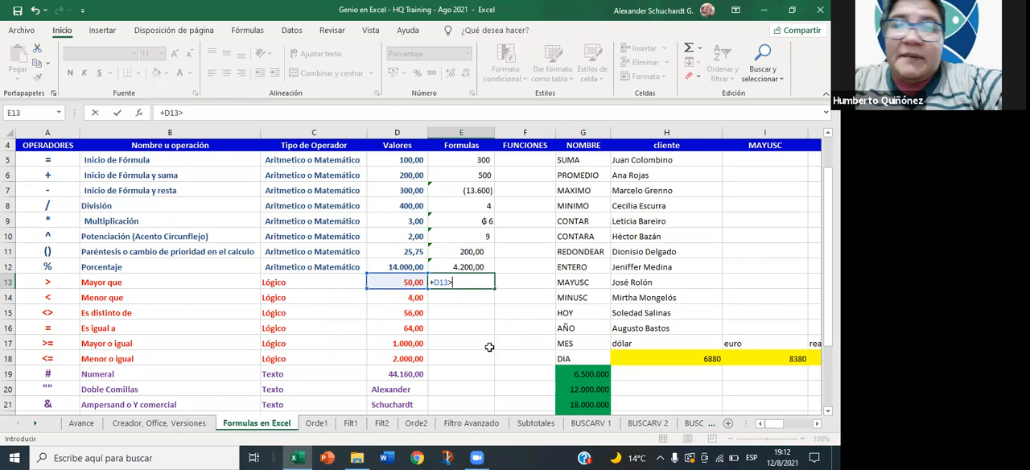
{"action": "key", "text": "Down"}
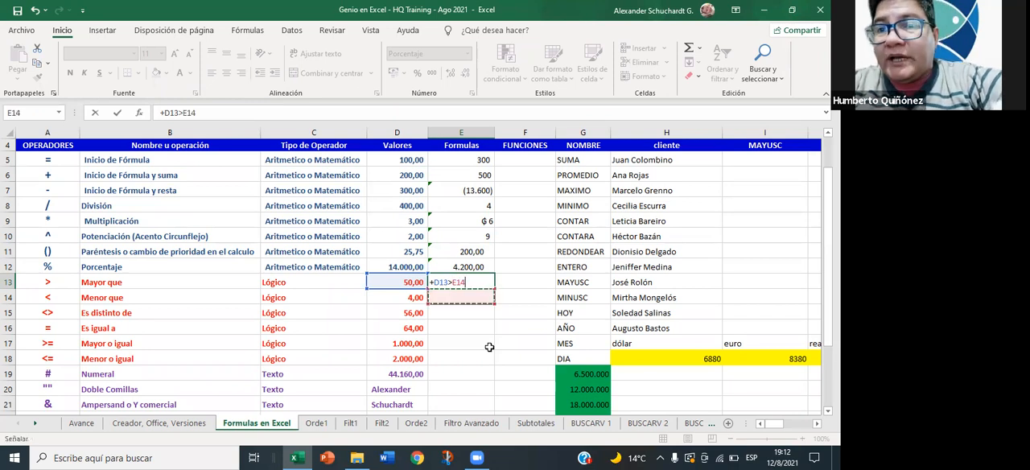
{"action": "key", "text": "Left"}
{"action": "key", "text": "Return"}
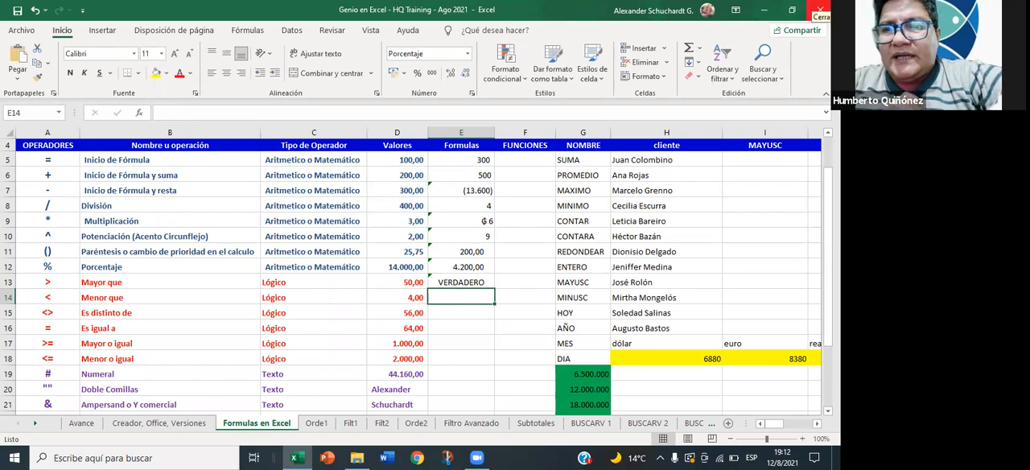
- Look at the error-checking options for the formula in E13 without applying any
{"action": "key", "text": "Up"}
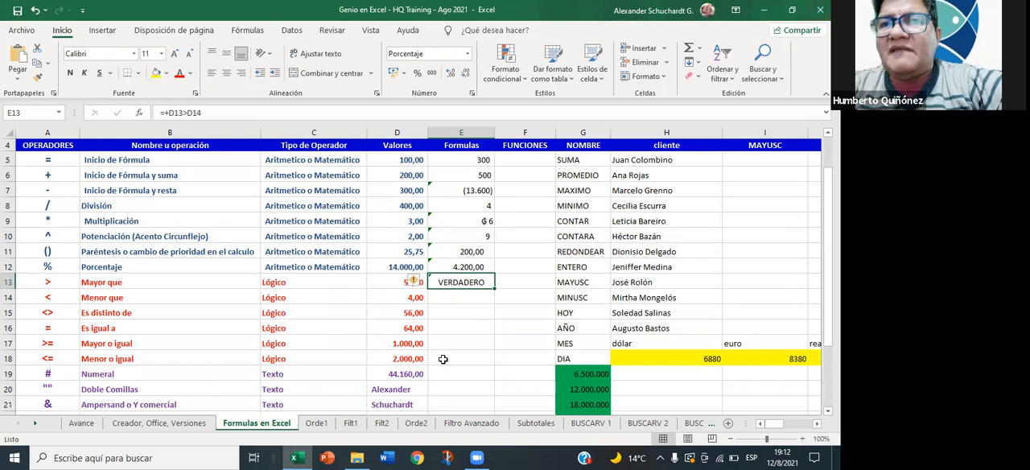
{"action": "left_click", "coordinate": [419, 281]}
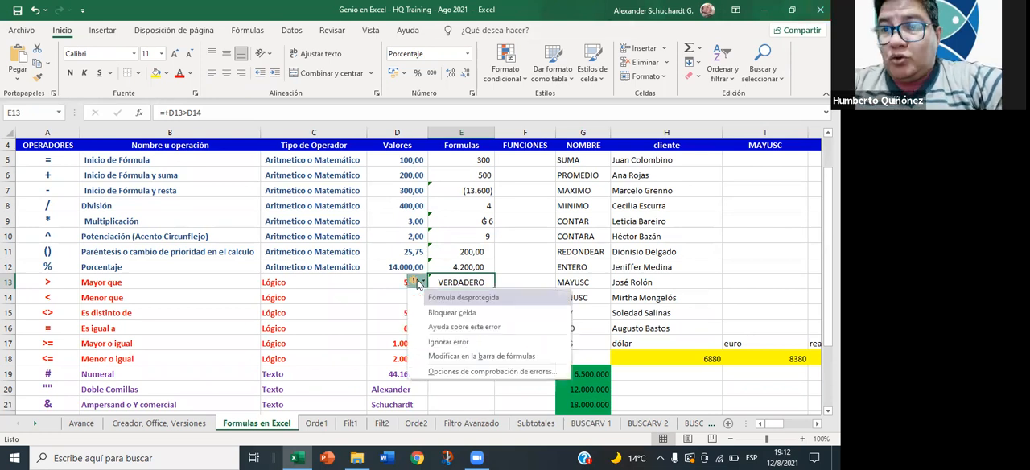
{"action": "left_click", "coordinate": [418, 284]}
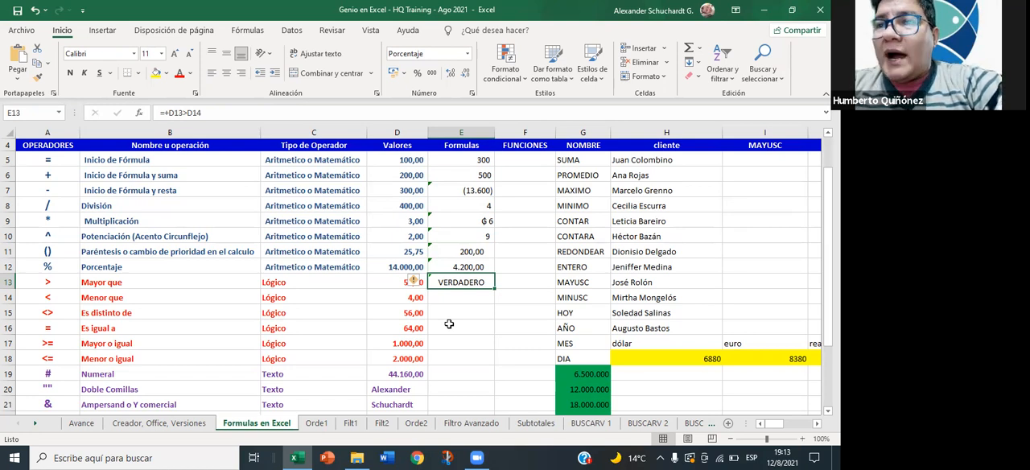
- Test the greater-than formula by changing D14 to 50 and to 51, and restore D14 to 4
{"action": "left_click", "coordinate": [415, 298]}
{"action": "type", "text": "50"}
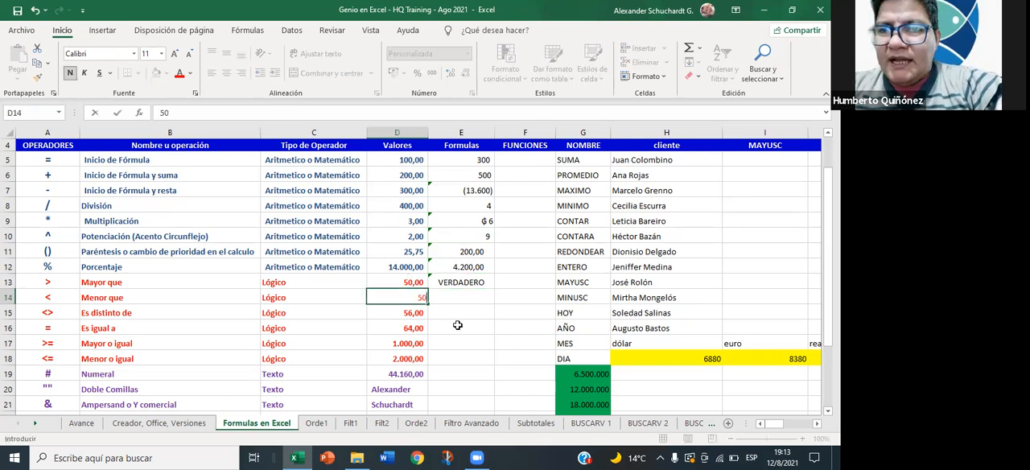
{"action": "key", "text": "Return"}
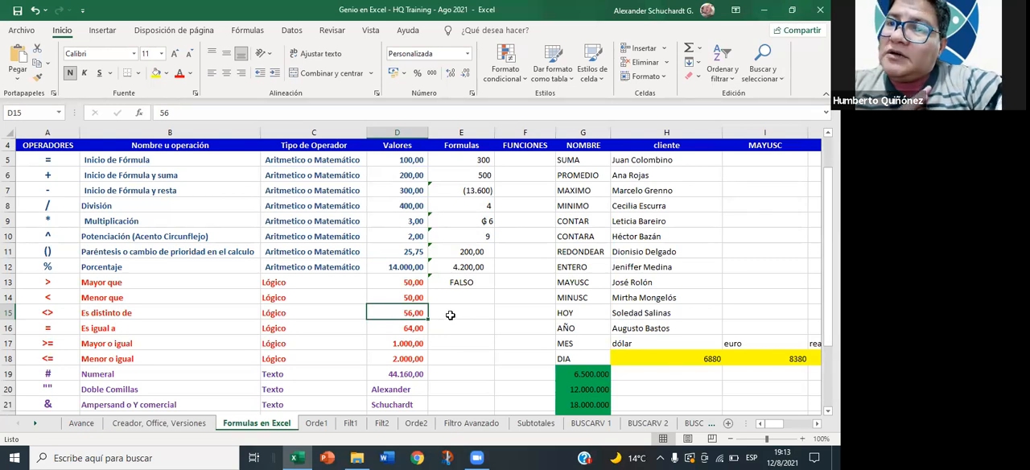
{"action": "key", "text": "Up"}
{"action": "type", "text": "51"}
{"action": "key", "text": "Return"}
{"action": "key", "text": "Up"}
{"action": "type", "text": "4"}
{"action": "key", "text": "Return"}
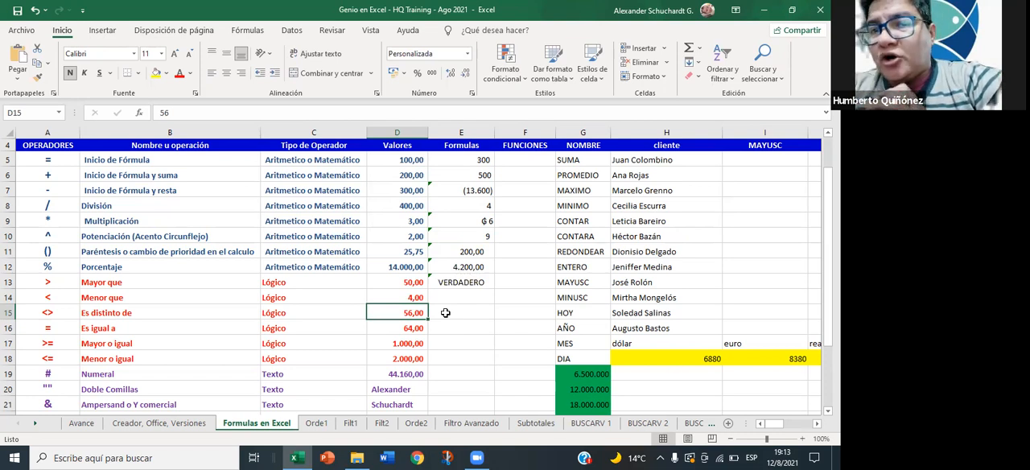
- Enter the formula +D14<D13 in cell E14 for the less-than comparison
{"action": "left_click", "coordinate": [470, 279]}
{"action": "left_click", "coordinate": [465, 298]}
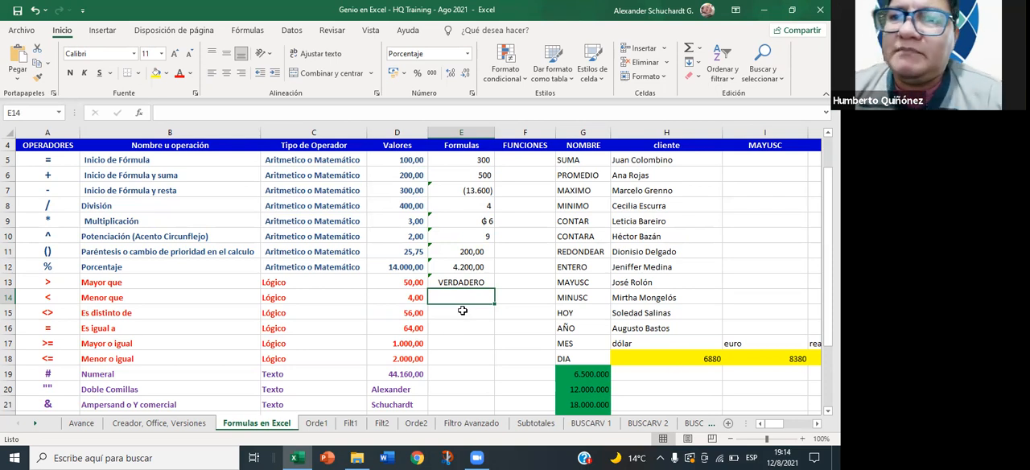
{"action": "type", "text": "+"}
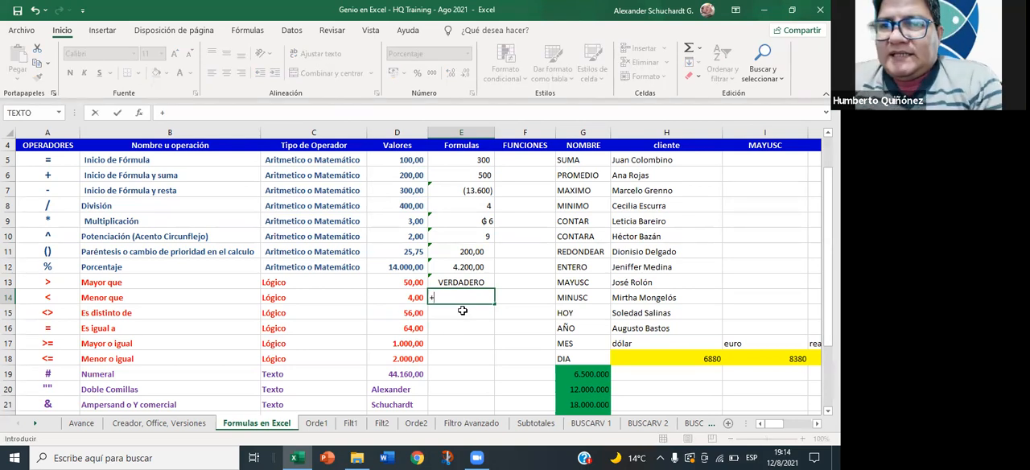
{"action": "key", "text": "Left"}
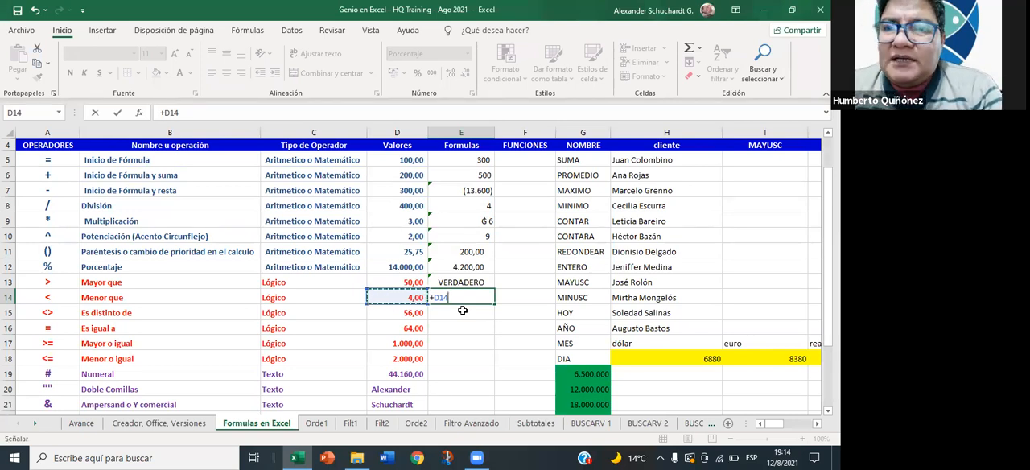
{"action": "key", "text": "F2"}
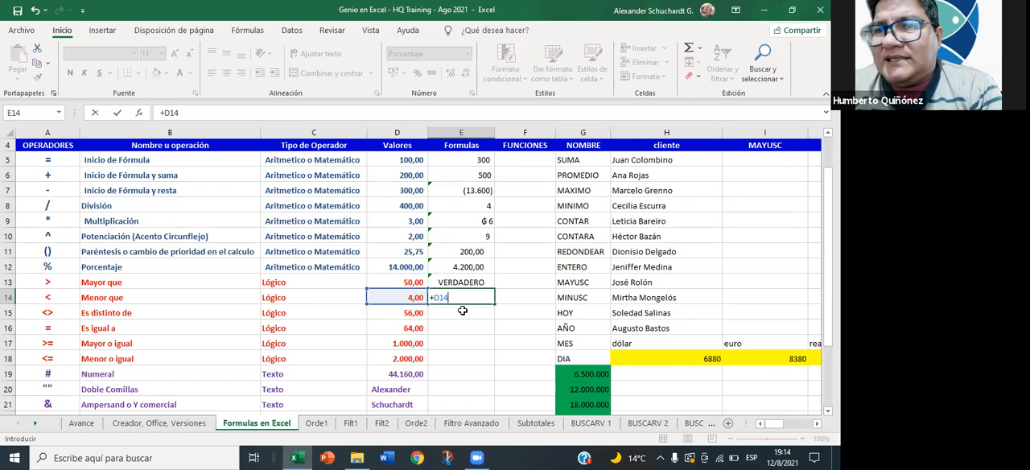
{"action": "type", "text": "<"}
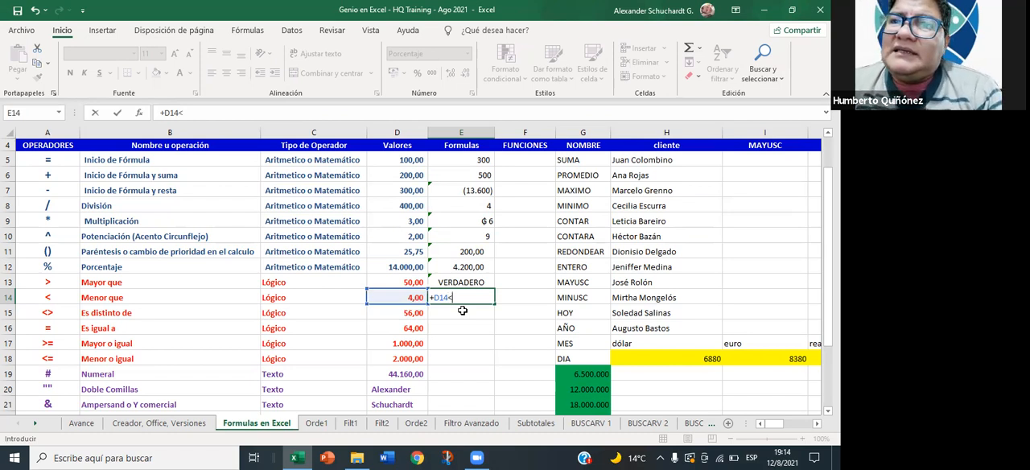
{"action": "left_click", "coordinate": [415, 282]}
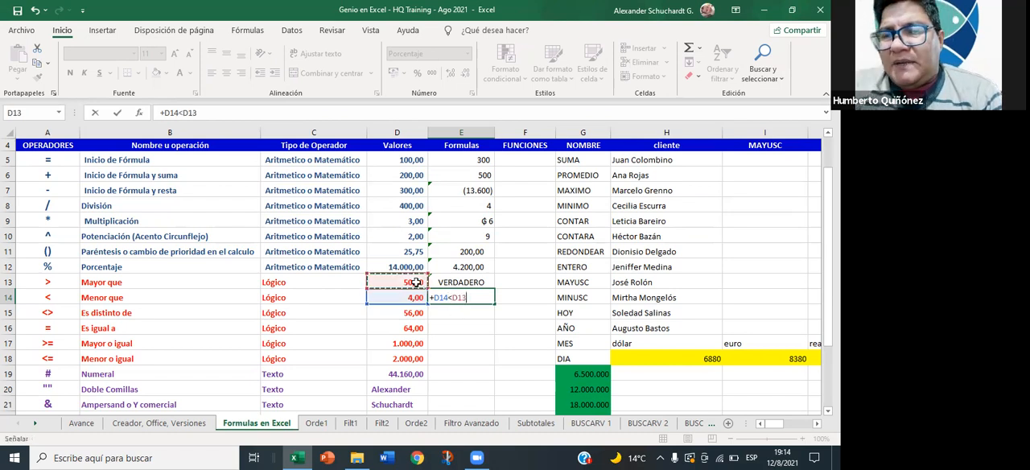
{"action": "key", "text": "Return"}
{"action": "key", "text": "Up"}
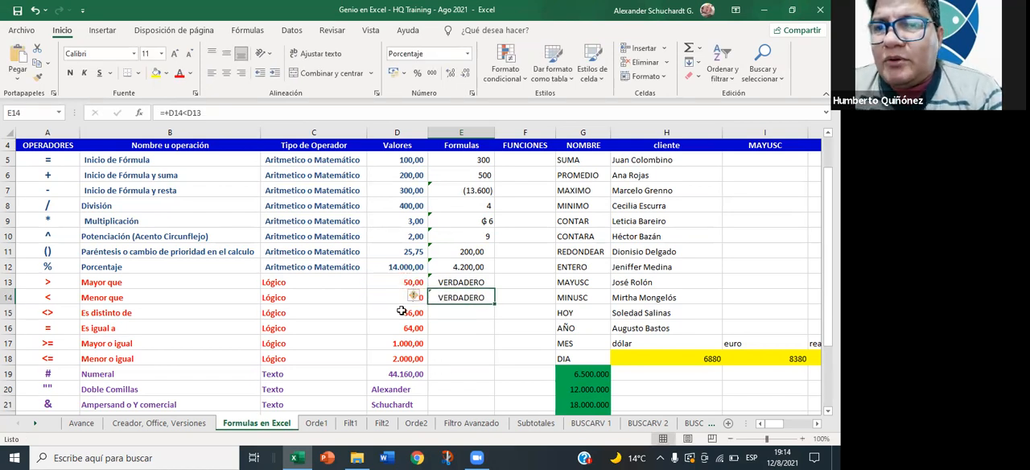
- Test the less-than formula by changing D14 to 51, and restore D14 to 4
{"action": "left_click_drag", "start_coordinate": [400, 312], "coordinate": [400, 299]}
{"action": "left_click", "coordinate": [405, 298]}
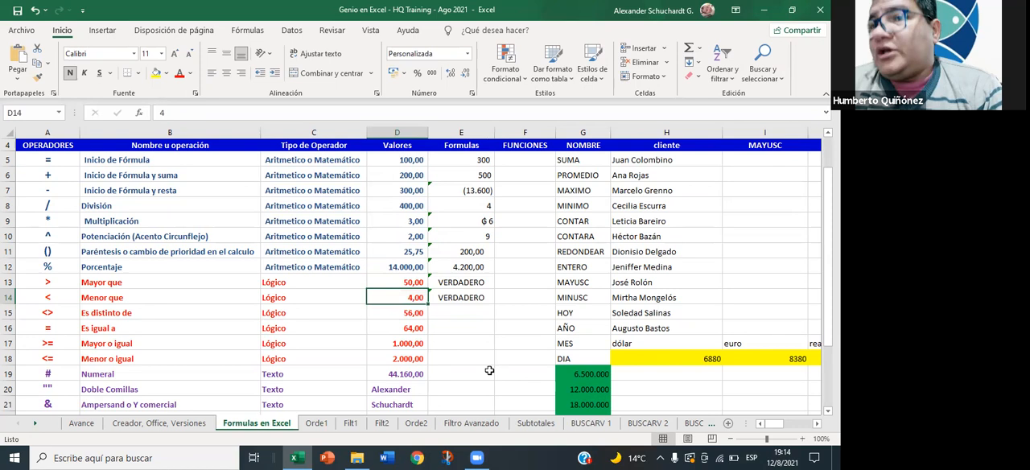
{"action": "type", "text": "51"}
{"action": "key", "text": "Return"}
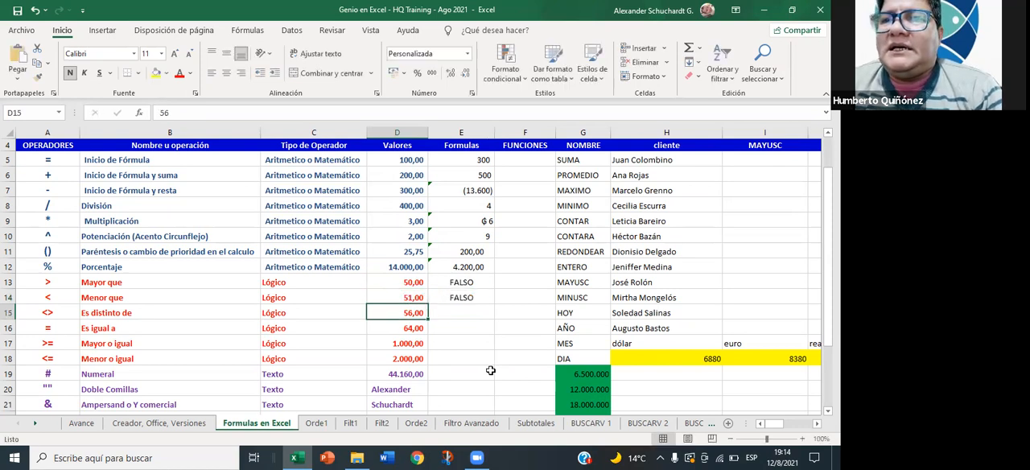
{"action": "key", "text": "Up"}
{"action": "type", "text": "4"}
{"action": "key", "text": "Return"}
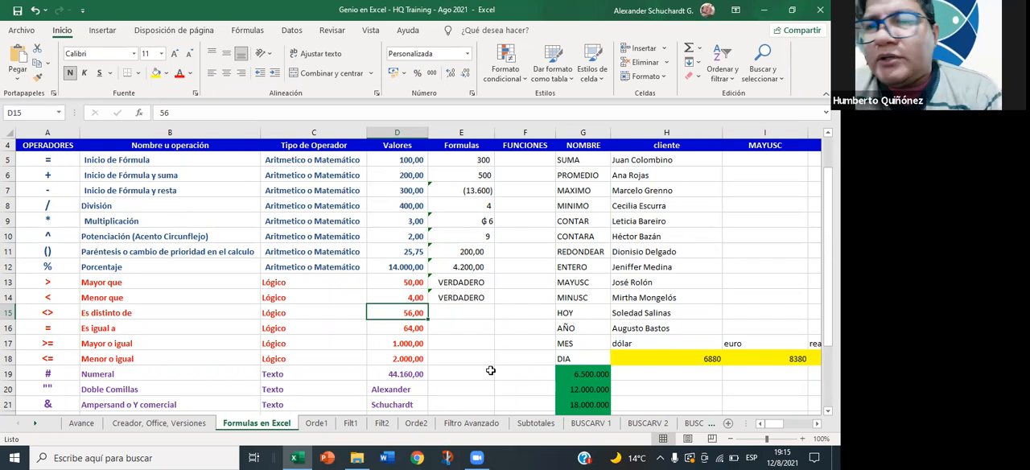
- Enter the formula +D15<>D14 in cell E15 for the not-equal comparison
{"action": "key", "text": "Right"}
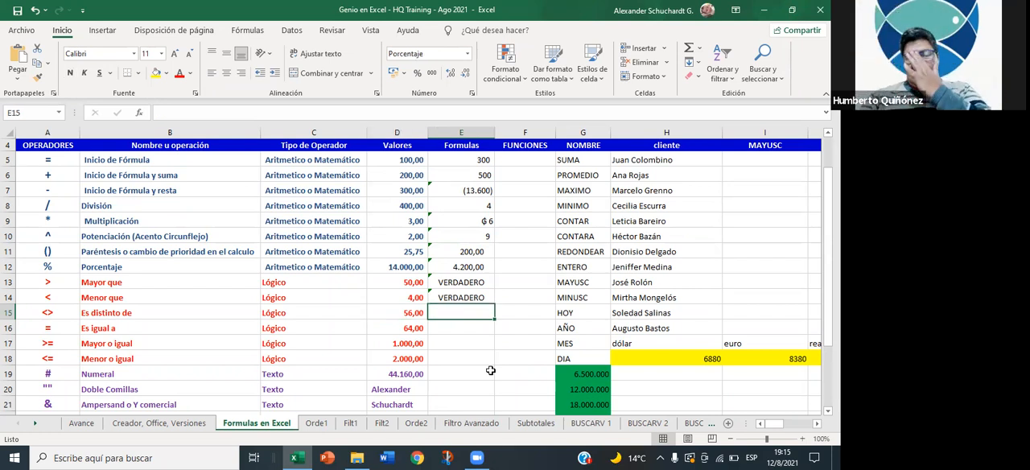
{"action": "type", "text": "+"}
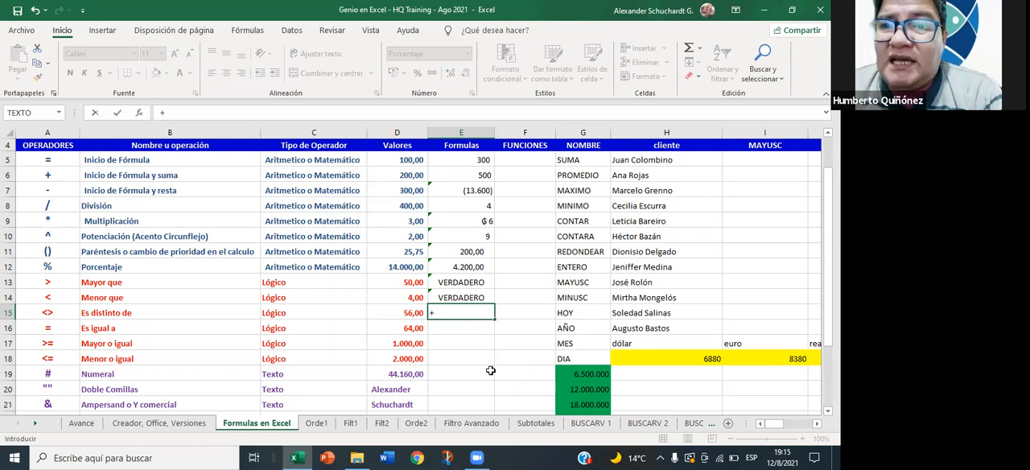
{"action": "key", "text": "Left"}
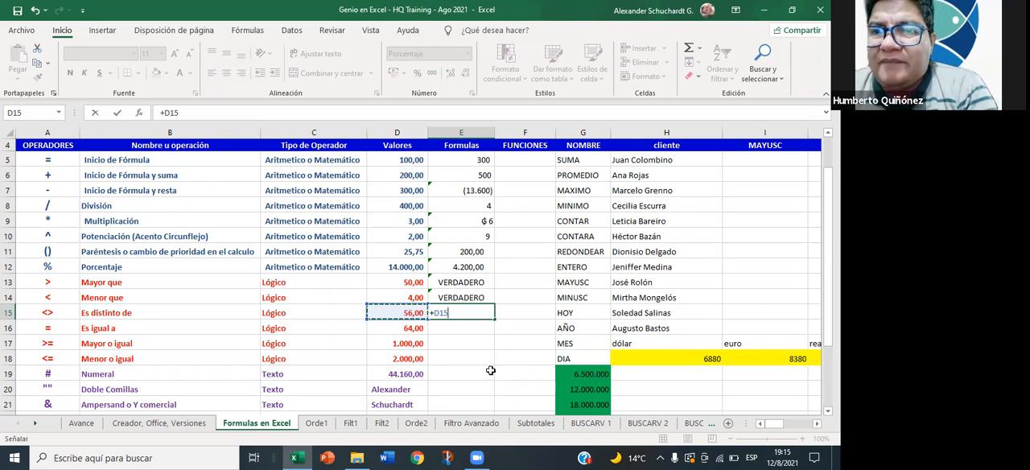
{"action": "type", "text": ">"}
{"action": "key", "text": "BackSpace"}
{"action": "type", "text": "<>"}
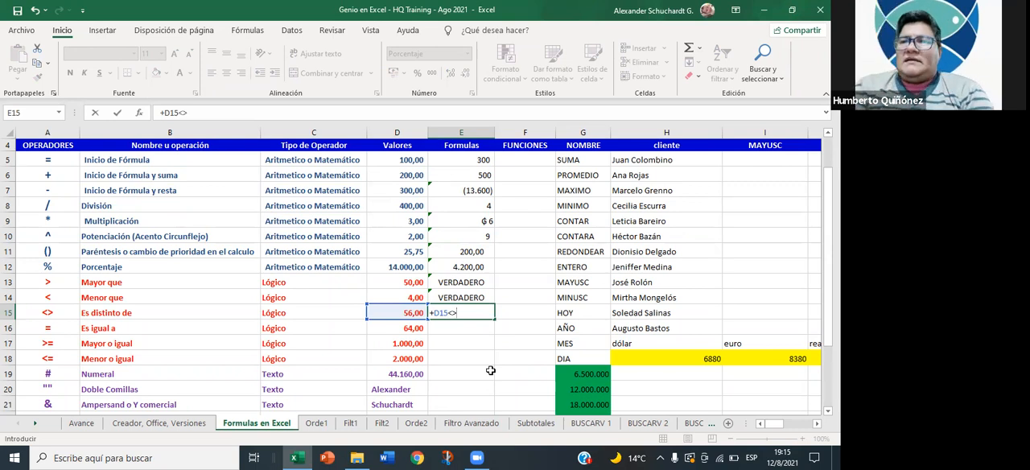
{"action": "key", "text": "Left"}
{"action": "key", "text": "Up"}
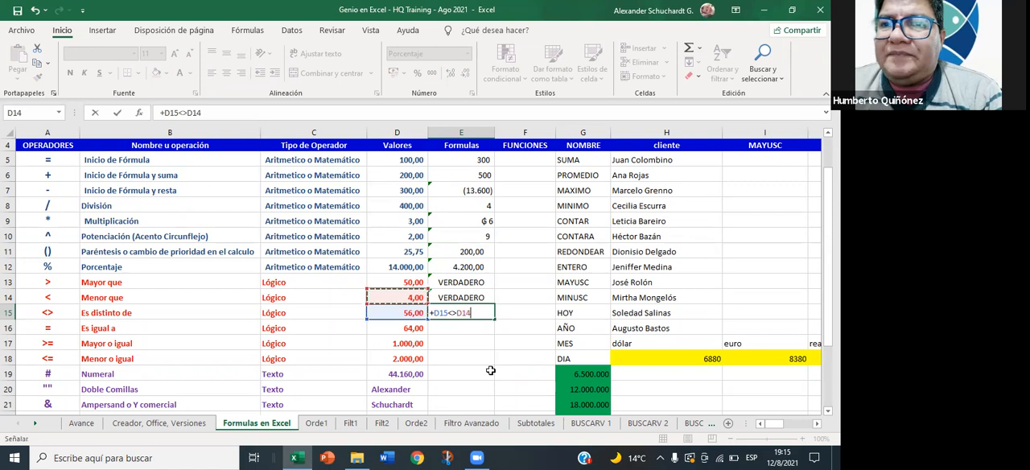
{"action": "key", "text": "Return"}
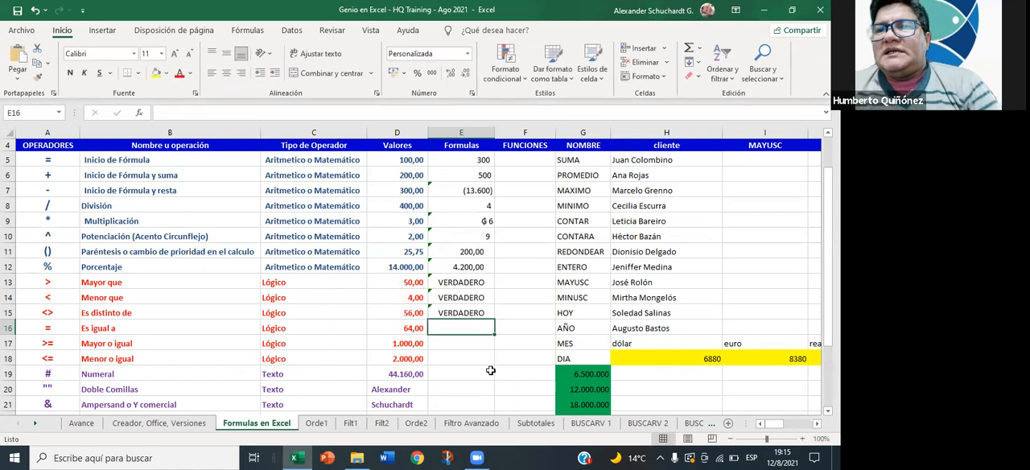
{"action": "key", "text": "Up"}
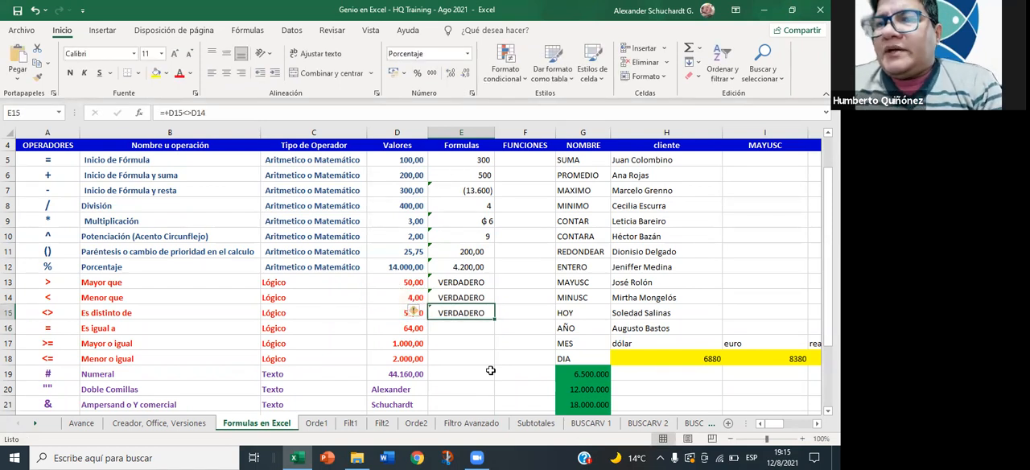
- Test the not-equal formula by changing D14 to 56, and restore D14 to 4
{"action": "left_click", "coordinate": [414, 298]}
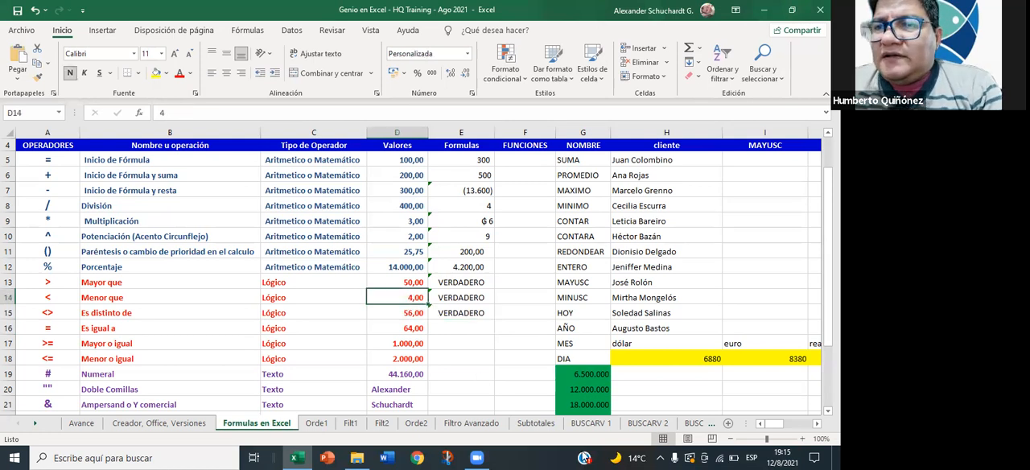
{"action": "type", "text": "56"}
{"action": "key", "text": "Return"}
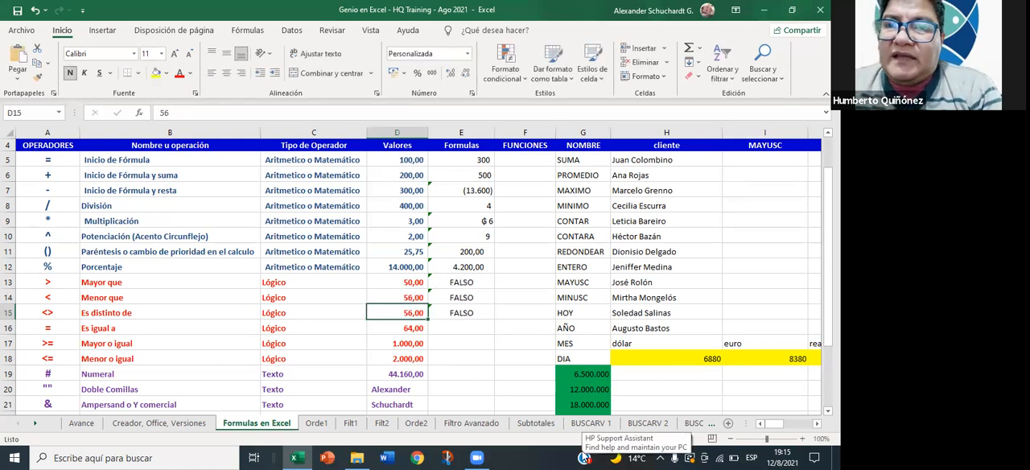
{"action": "key", "text": "Up"}
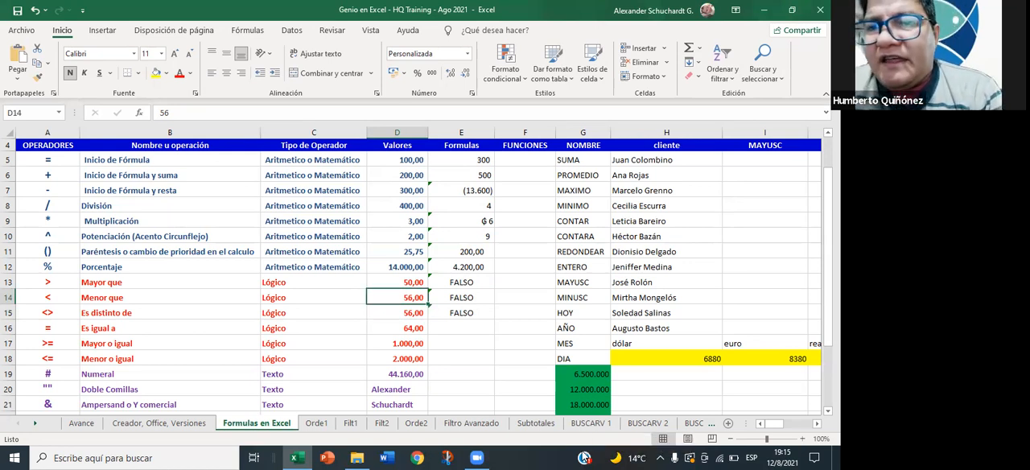
{"action": "type", "text": "4"}
{"action": "key", "text": "ctrl+Return"}
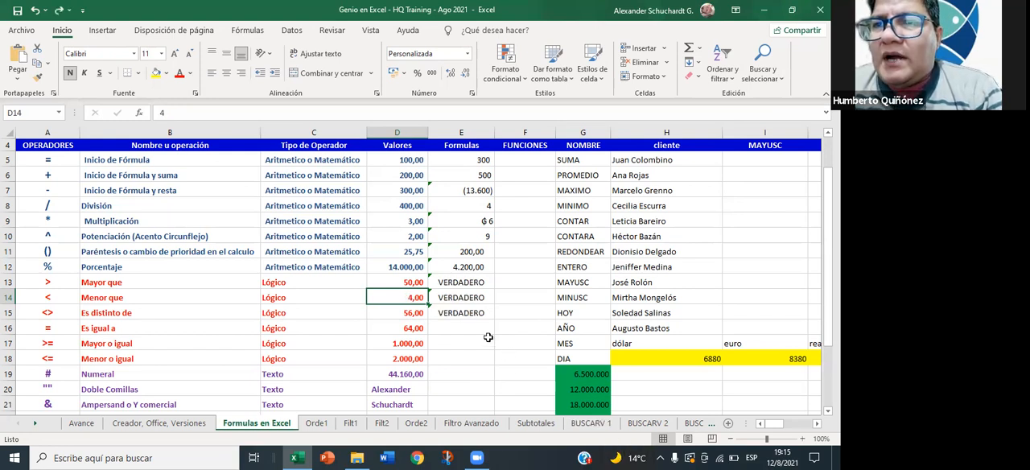
- Enter the formula +D16=D16 in cell E16 for the equal-to comparison
{"action": "left_click", "coordinate": [455, 313]}
{"action": "left_click", "coordinate": [453, 325]}
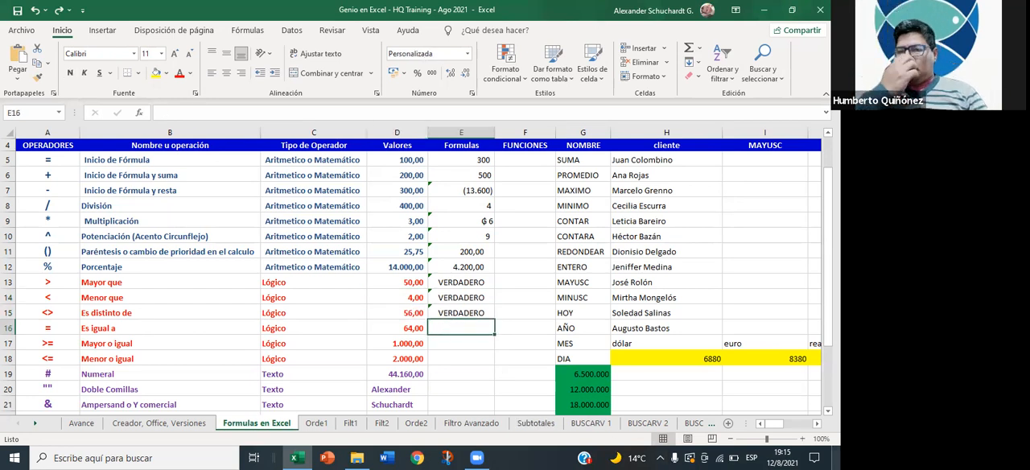
{"action": "type", "text": "+"}
{"action": "key", "text": "Left"}
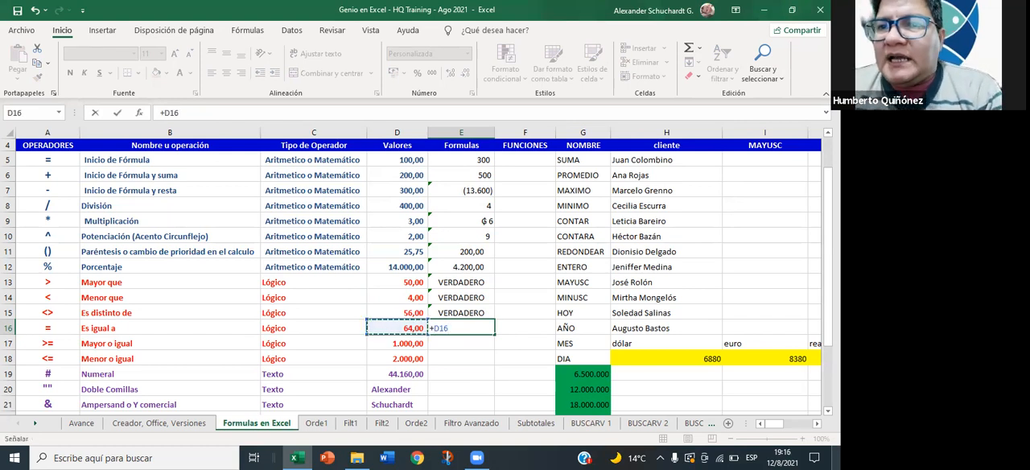
{"action": "type", "text": "="}
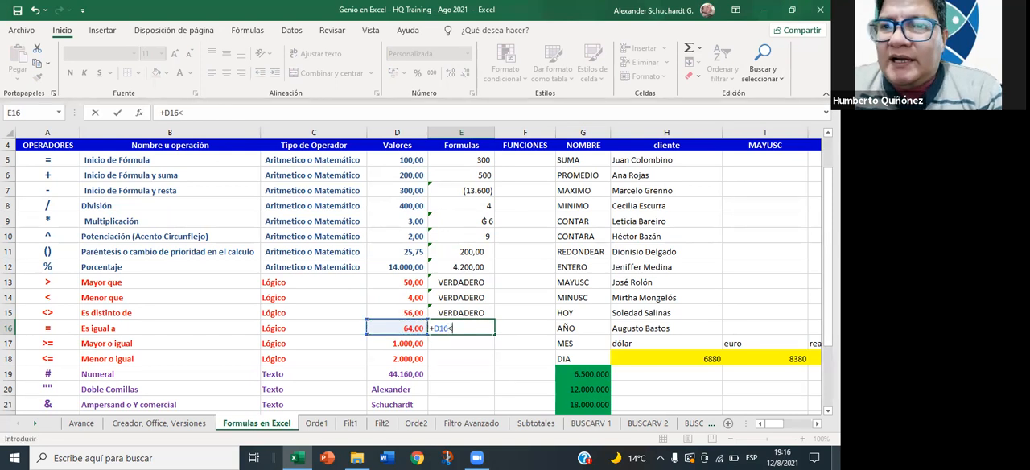
{"action": "key", "text": "BackSpace"}
{"action": "type", "text": "="}
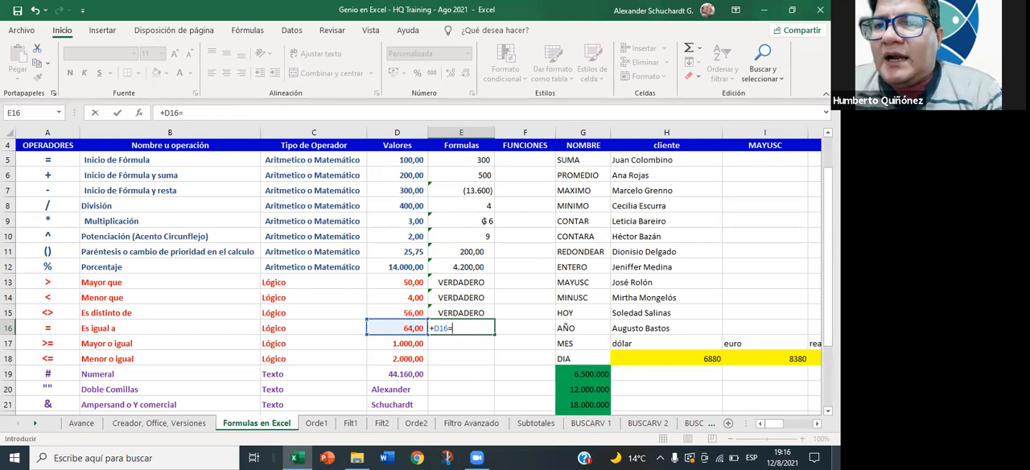
{"action": "key", "text": "Left"}
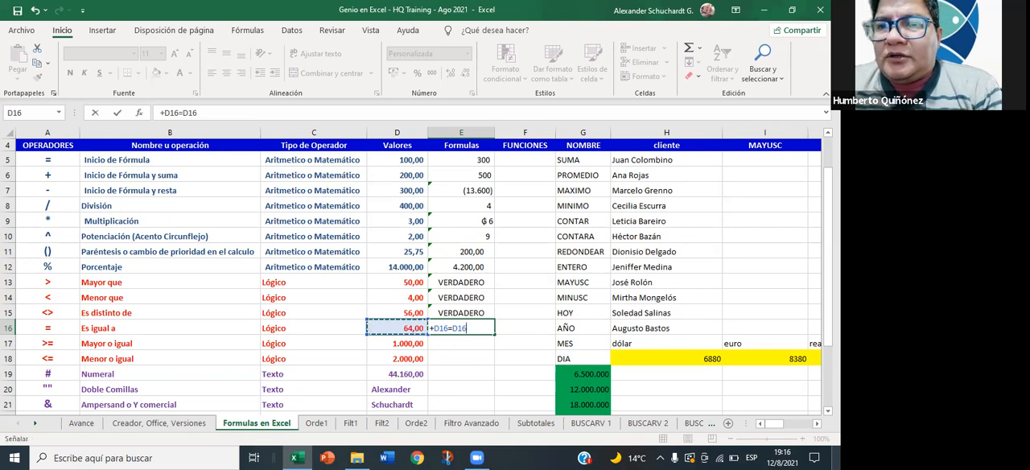
{"action": "key", "text": "Return"}
{"action": "key", "text": "Up"}
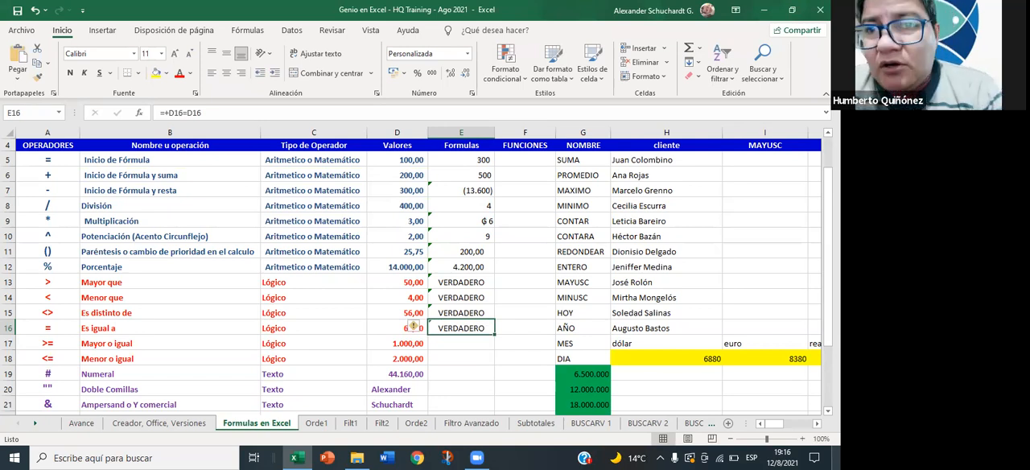
- Edit the equal-to formula in cell E16 so that it compares D16 with D15
{"action": "left_click", "coordinate": [214, 112]}
{"action": "key", "text": "BackSpace"}
{"action": "key", "text": "BackSpace"}
{"action": "key", "text": "BackSpace"}
{"action": "left_click", "coordinate": [414, 312]}
{"action": "key", "text": "Return"}
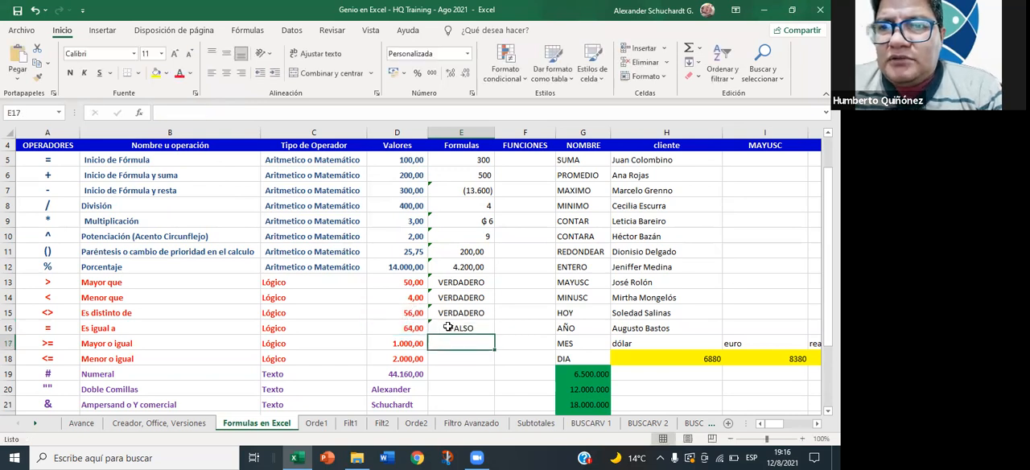
{"action": "left_click", "coordinate": [447, 328]}
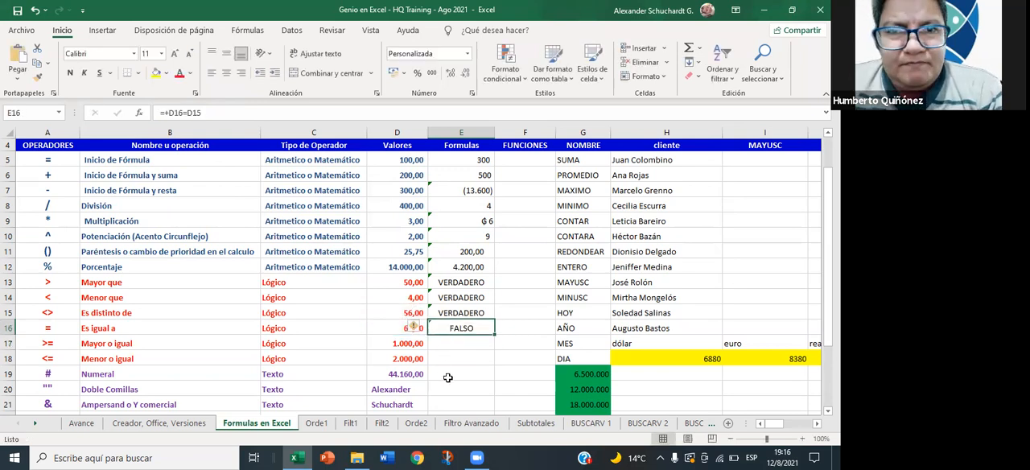
- Try to enter the formula +D17=>D18 in cell E17, declining the suggested correction
{"action": "left_click", "coordinate": [453, 346]}
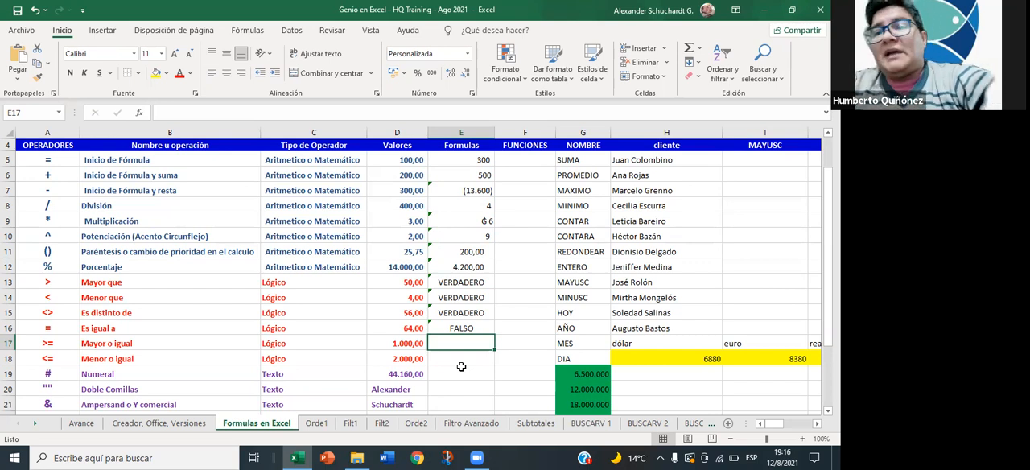
{"action": "type", "text": "+"}
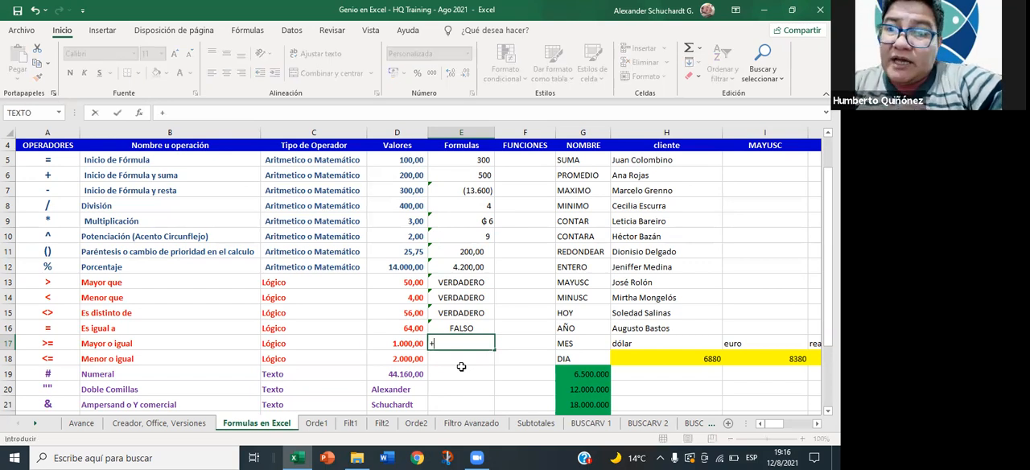
{"action": "key", "text": "Left"}
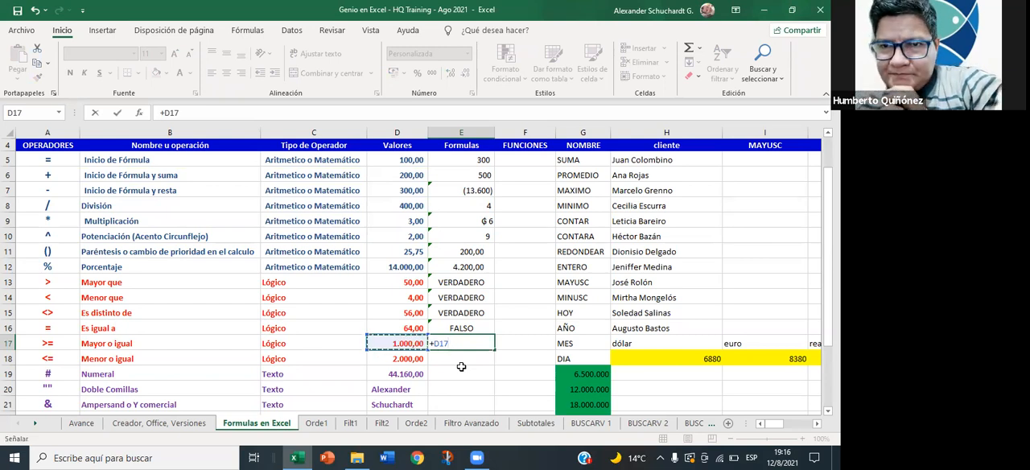
{"action": "type", "text": "<"}
{"action": "key", "text": "BackSpace"}
{"action": "type", "text": "=<"}
{"action": "key", "text": "BackSpace"}
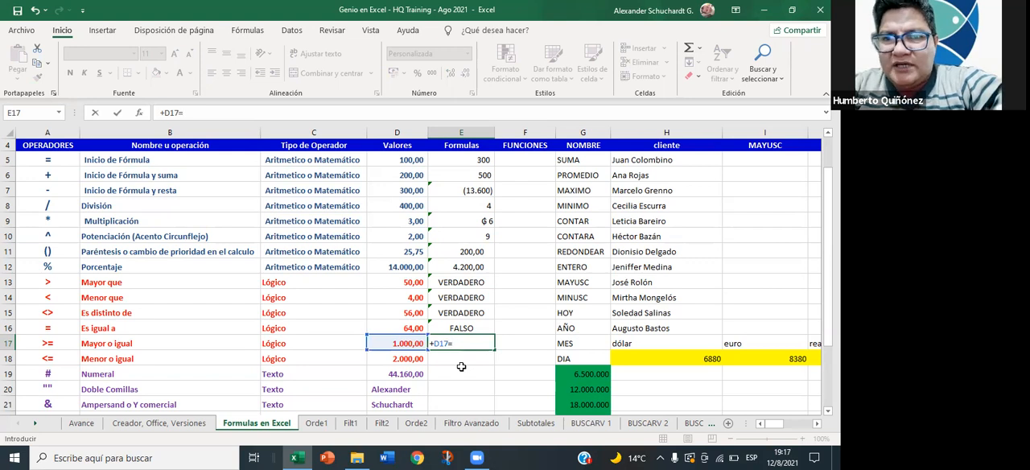
{"action": "type", "text": ">"}
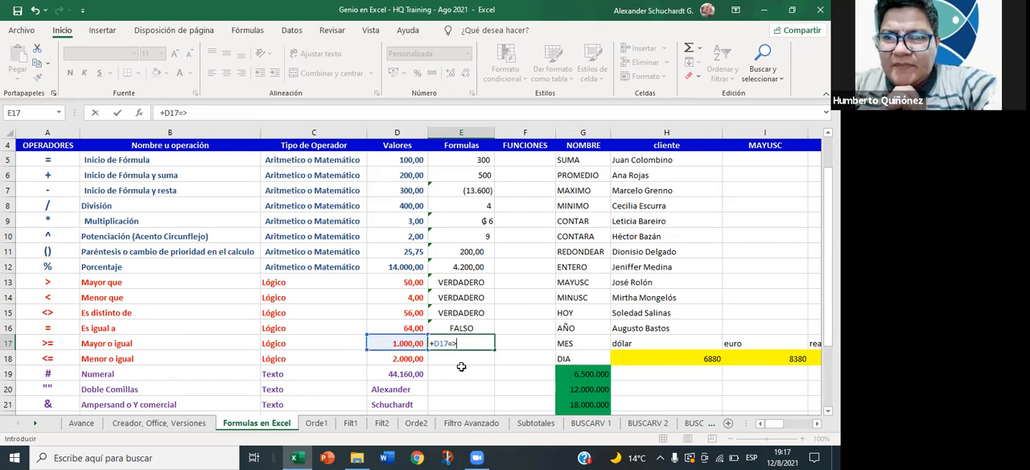
{"action": "key", "text": "Left"}
{"action": "key", "text": "Down"}
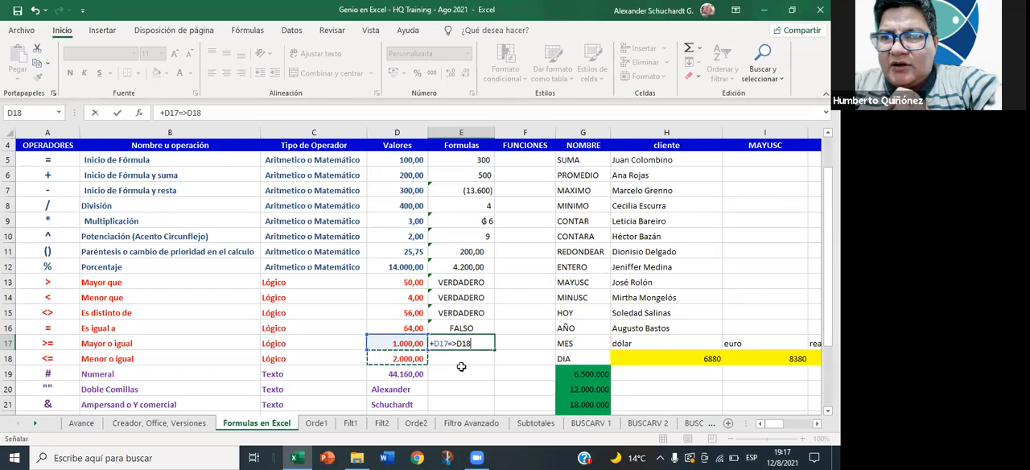
{"action": "key", "text": "Return"}
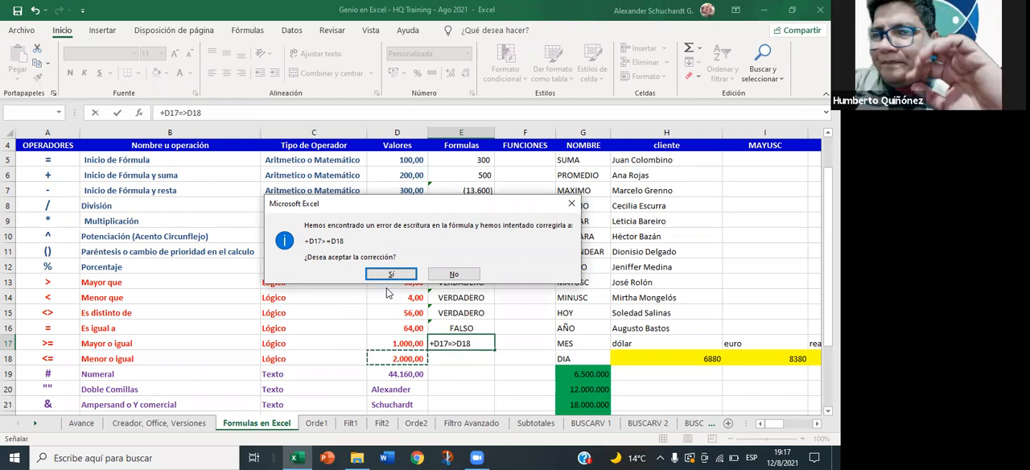
{"action": "left_click", "coordinate": [444, 277]}
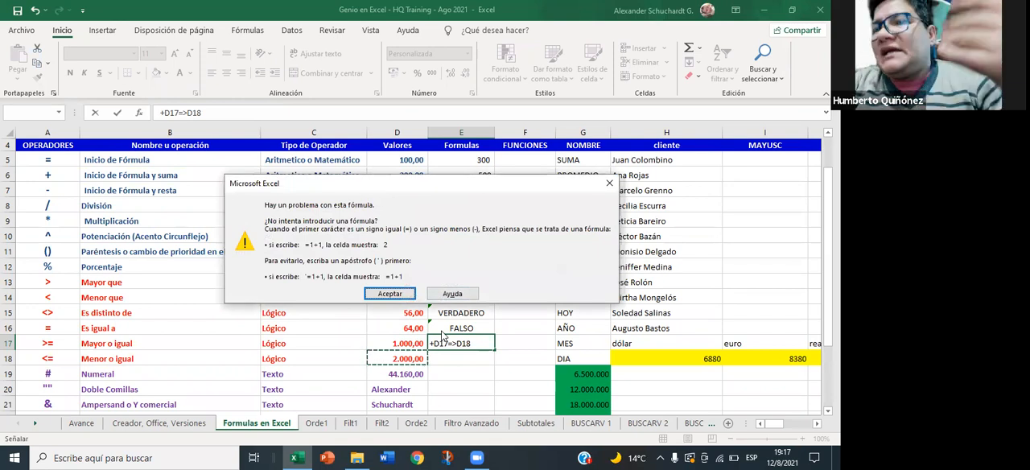
{"action": "left_click", "coordinate": [387, 293]}
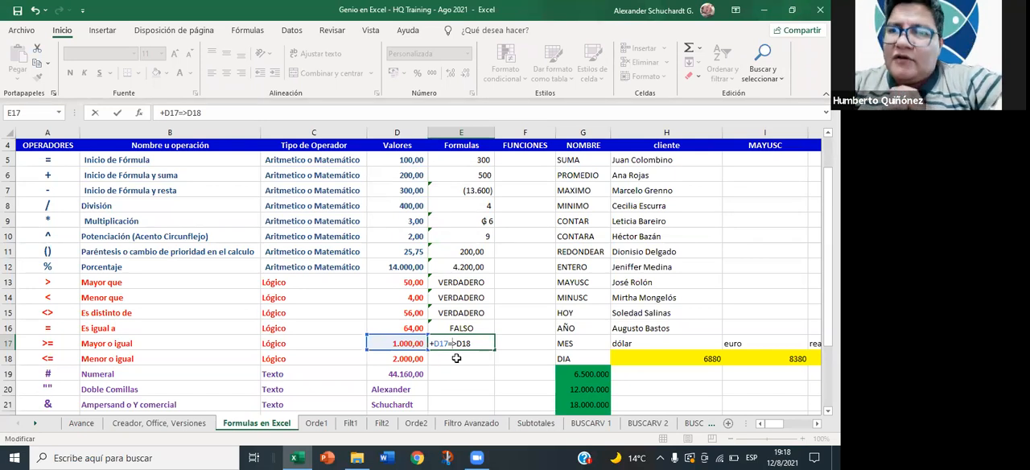
- Correct the operator in cell E17 so the formula reads +D17>=D18, and check the cells it refers to
{"action": "key", "text": "BackSpace"}
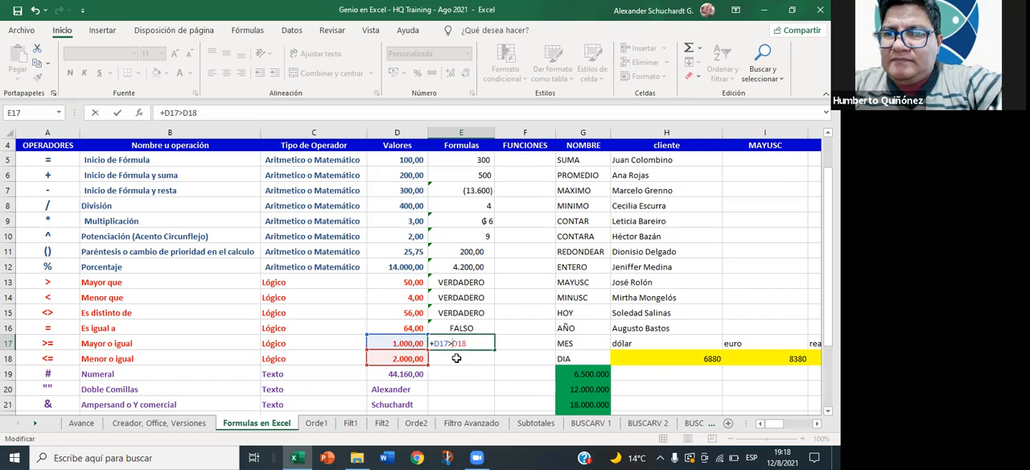
{"action": "type", "text": ")"}
{"action": "key", "text": "BackSpace"}
{"action": "type", "text": "="}
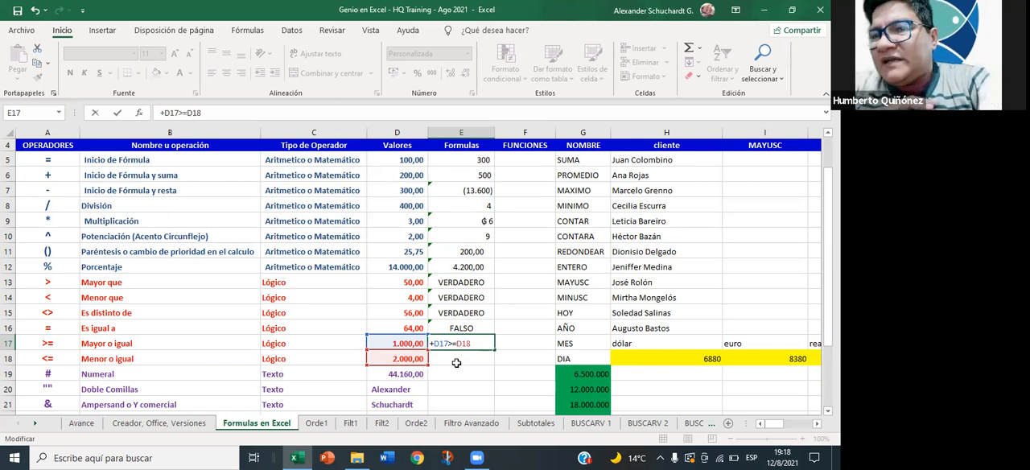
{"action": "key", "text": "Return"}
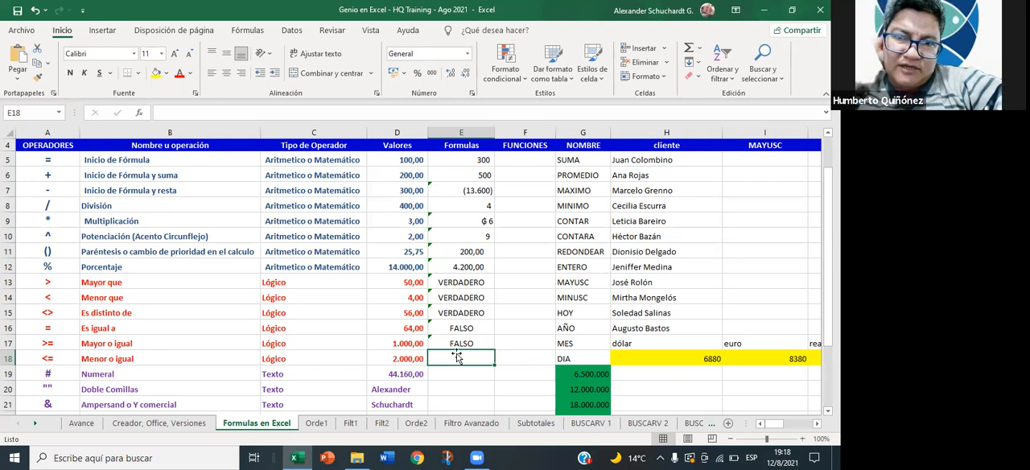
{"action": "left_click", "coordinate": [456, 345]}
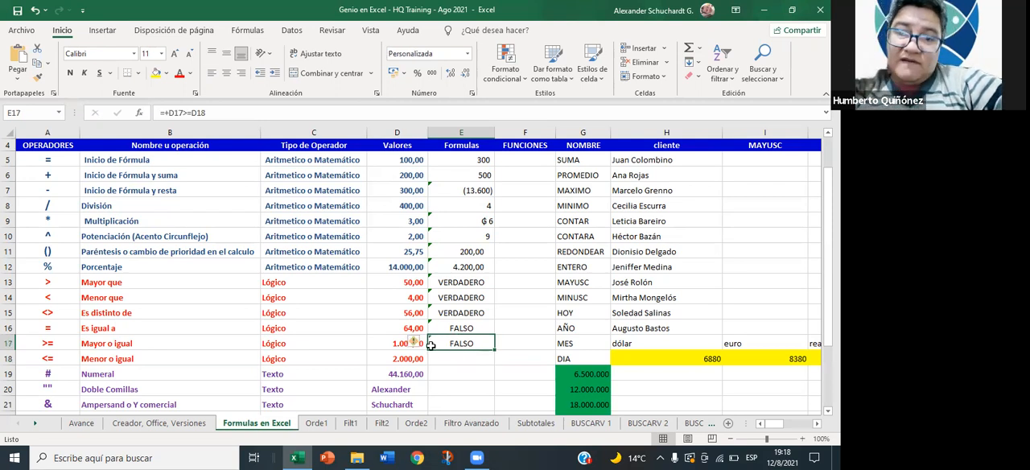
{"action": "left_click", "coordinate": [397, 346]}
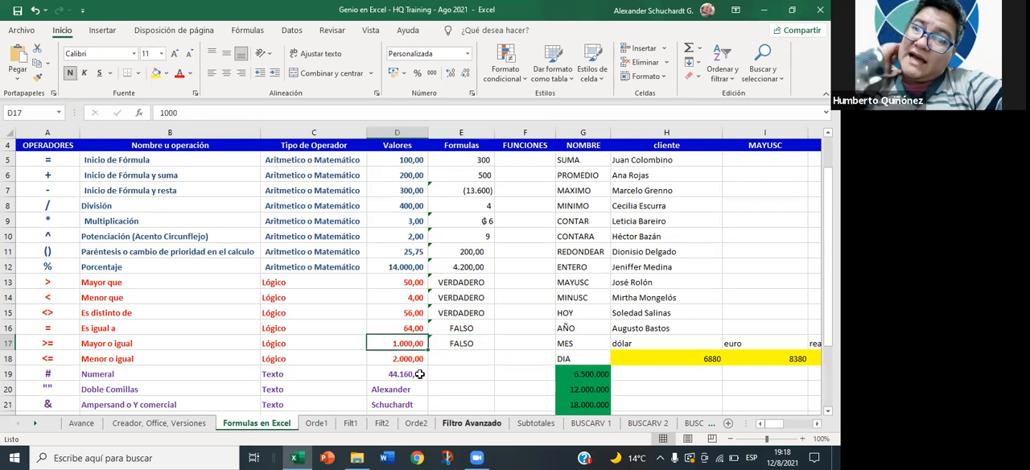
{"action": "double_click", "coordinate": [448, 344]}
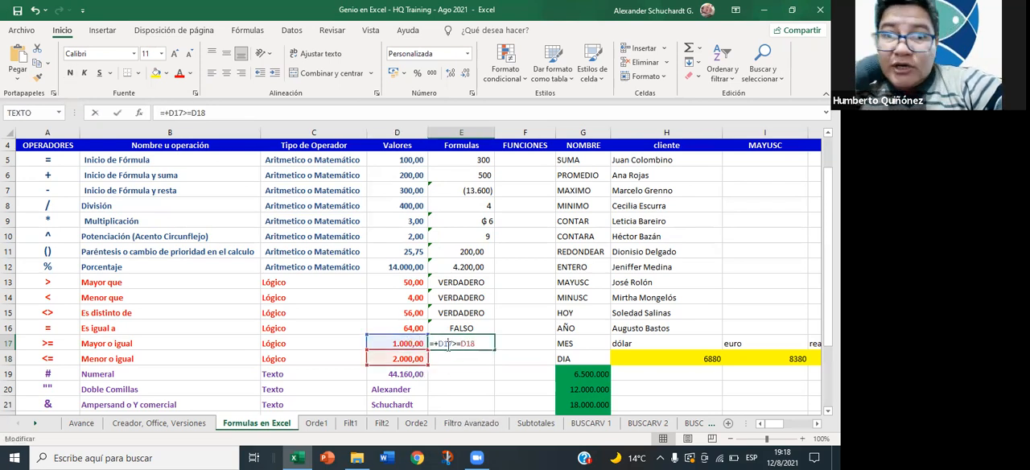
{"action": "key", "text": "Return"}
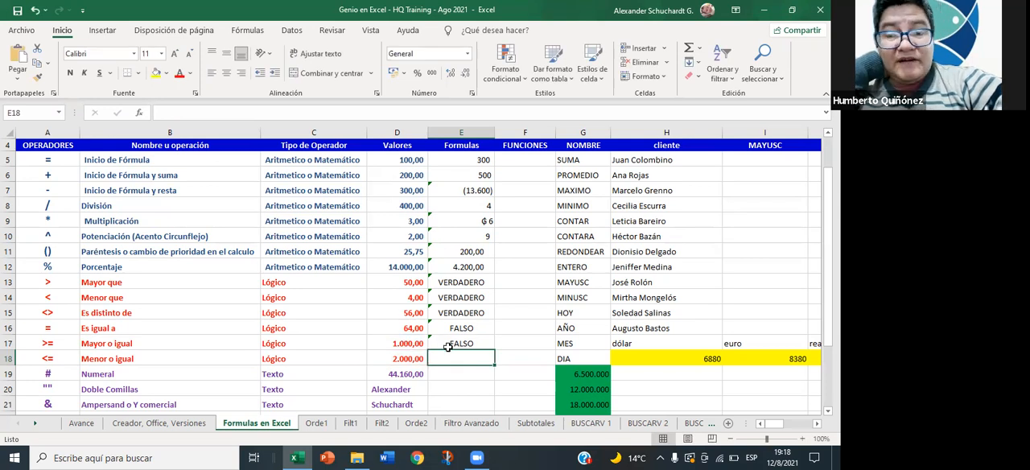
- Test the greater-than-or-equal formula by changing D17 to 2000 and 2001, and undo both changes to D17
{"action": "left_click", "coordinate": [415, 340]}
{"action": "type", "text": "2000"}
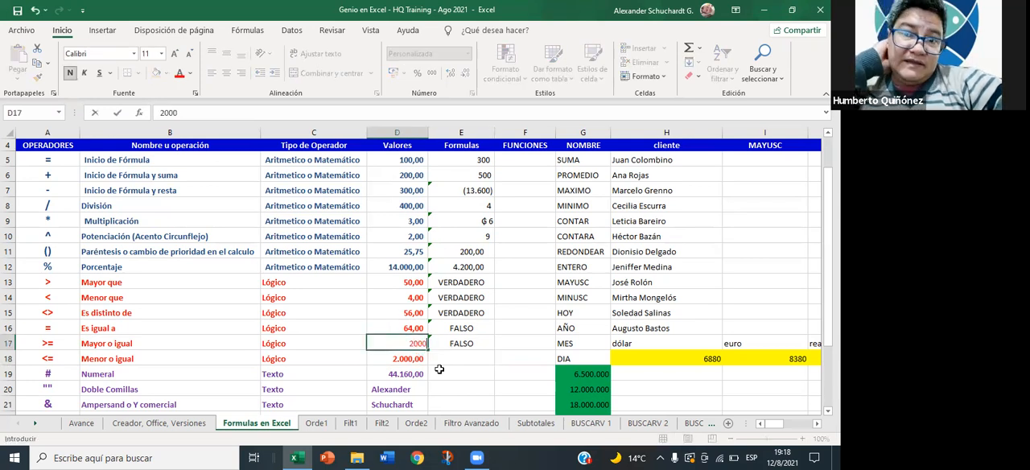
{"action": "key", "text": "Return"}
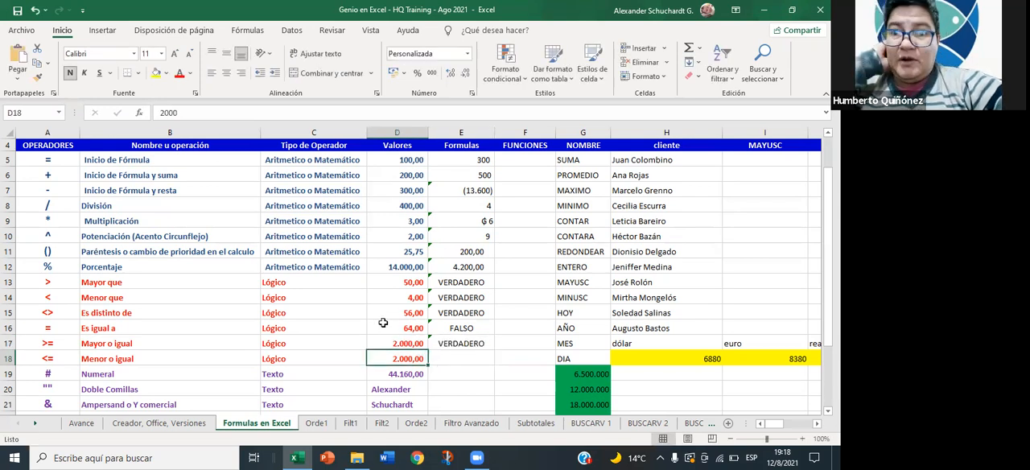
{"action": "left_click", "coordinate": [395, 344]}
{"action": "type", "text": "2001"}
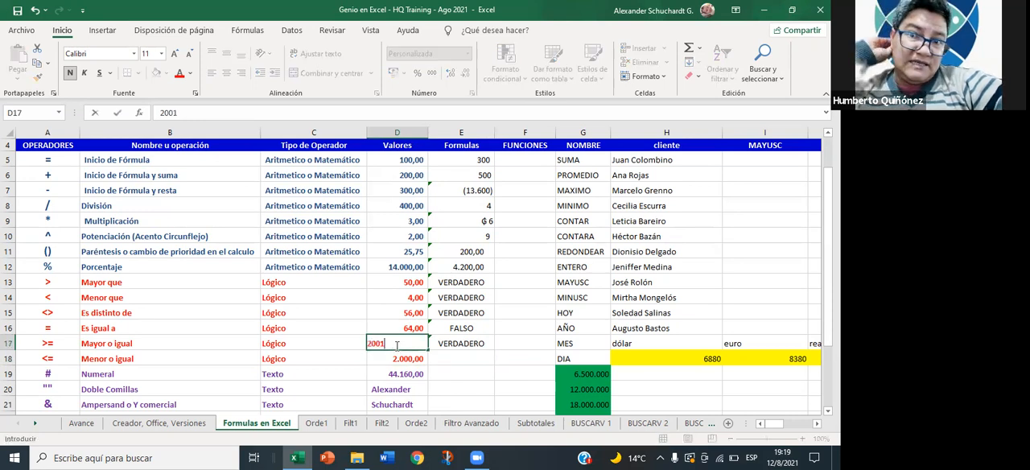
{"action": "key", "text": "Return"}
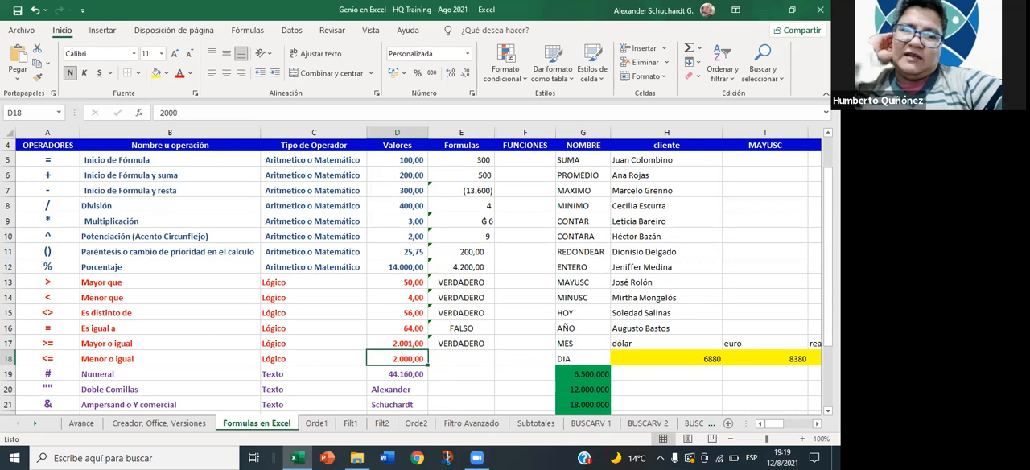
{"action": "key", "text": "ctrl+z"}
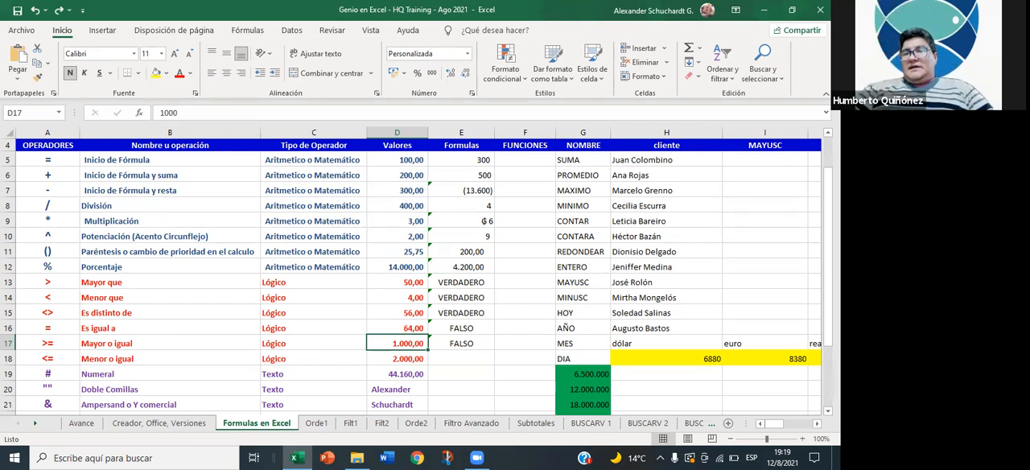
- Enter the less-than-or-equal formula +D17<=D18 in cell E18
{"action": "key", "text": "Right"}
{"action": "key", "text": "Down"}
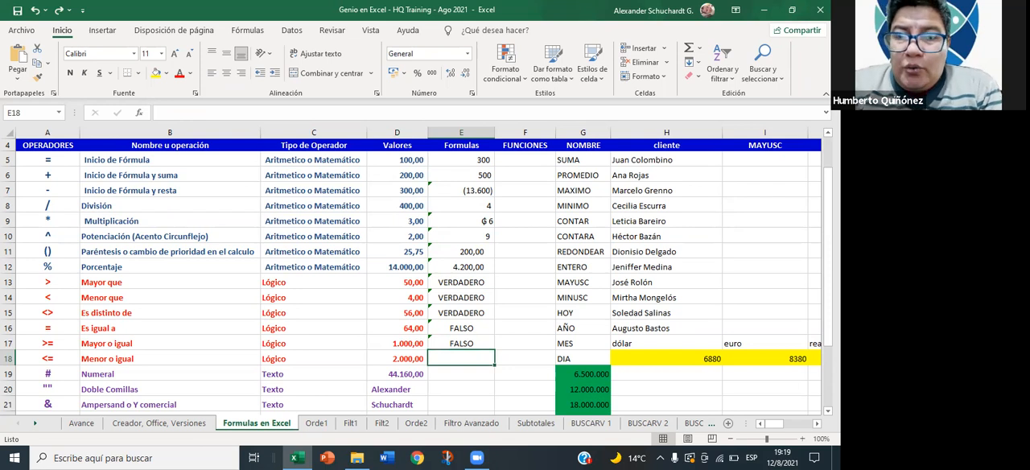
{"action": "type", "text": "+"}
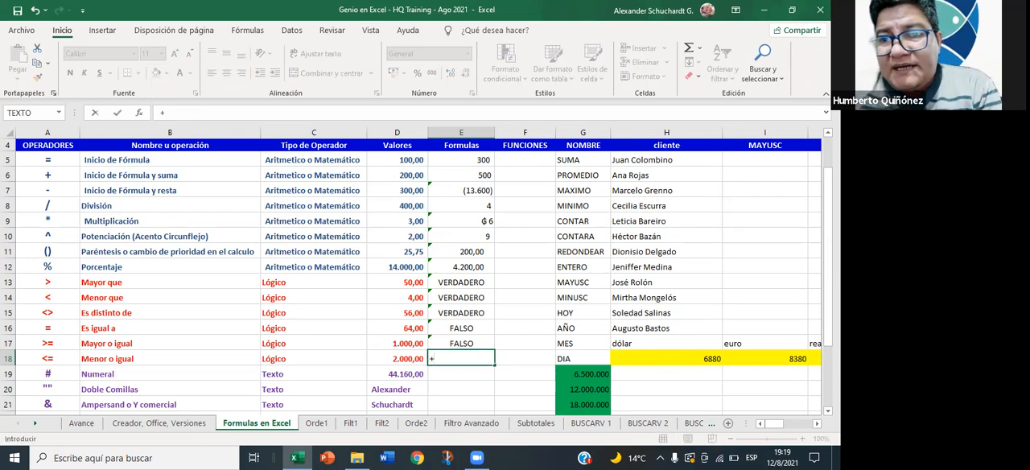
{"action": "key", "text": "Up"}
{"action": "key", "text": "Left"}
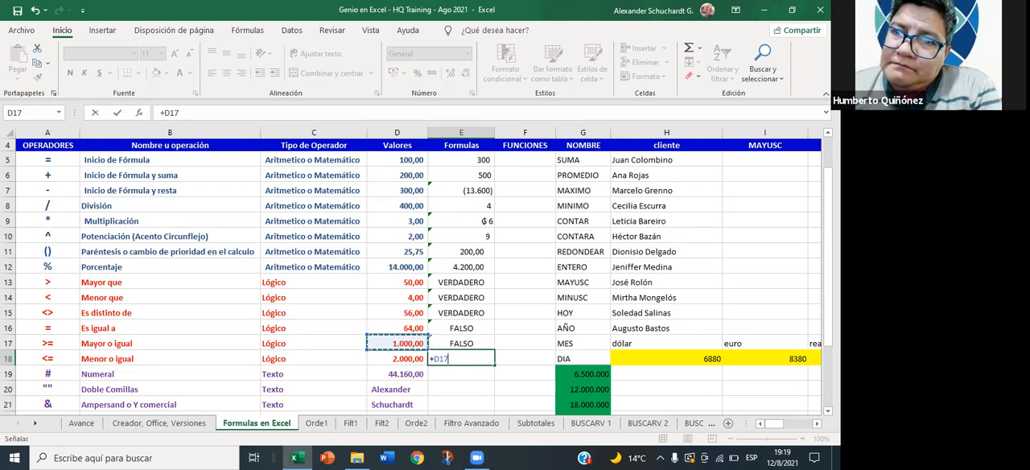
{"action": "type", "text": ">"}
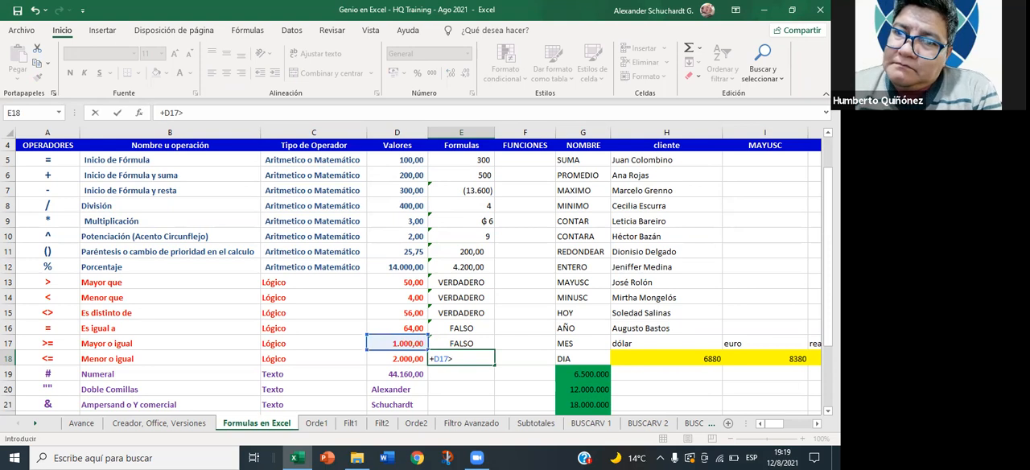
{"action": "key", "text": "BackSpace"}
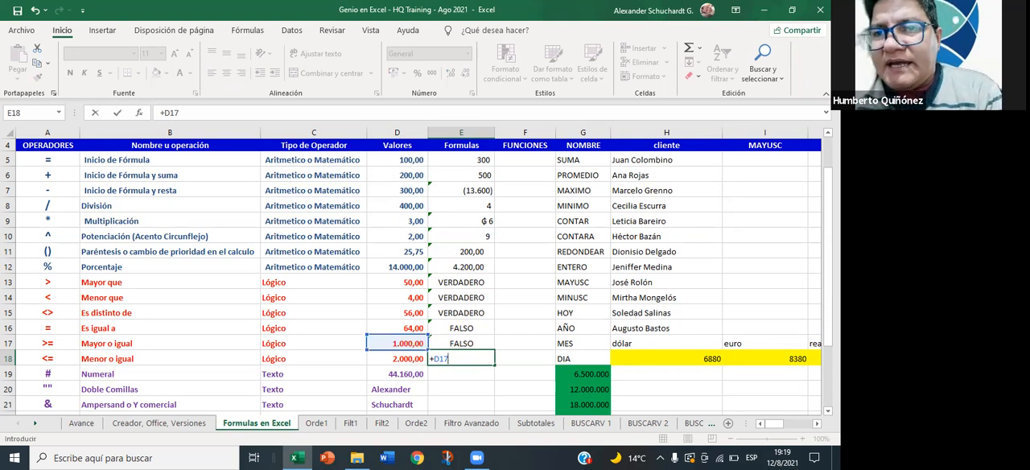
{"action": "type", "text": "<"}
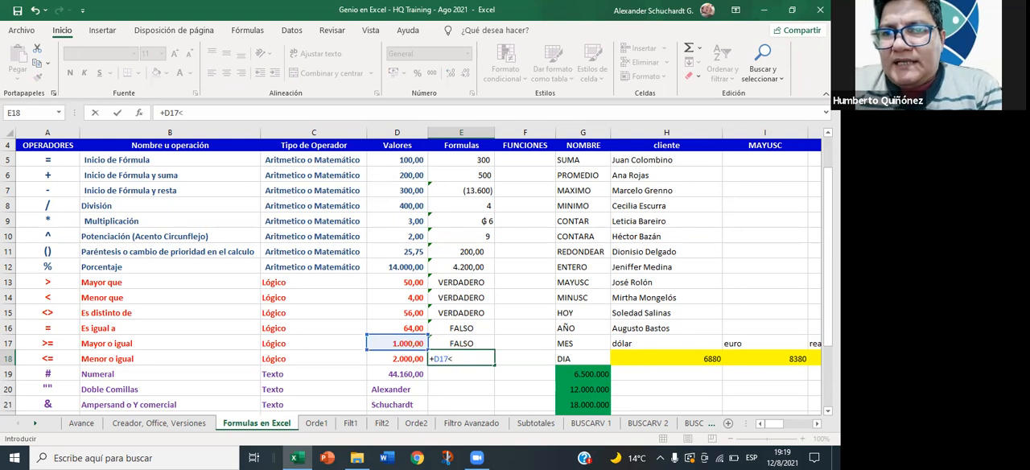
{"action": "type", "text": "="}
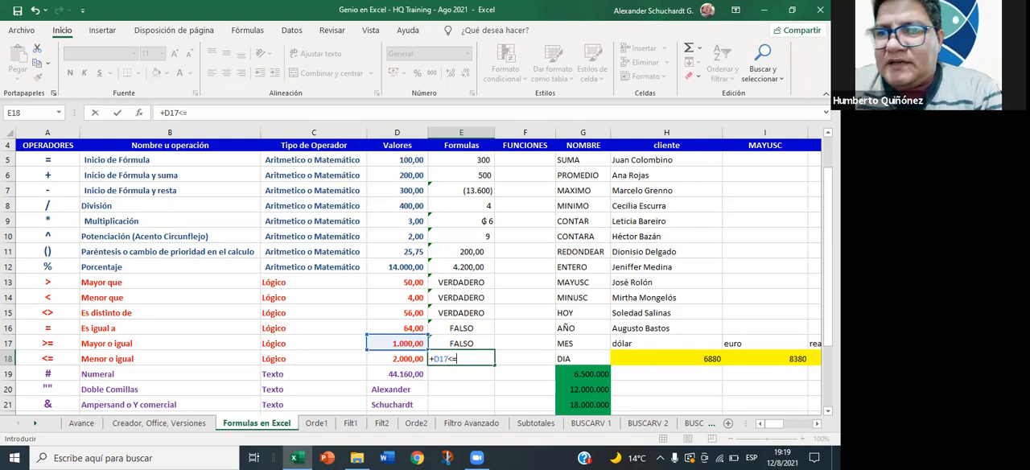
{"action": "key", "text": "Left"}
{"action": "key", "text": "Return"}
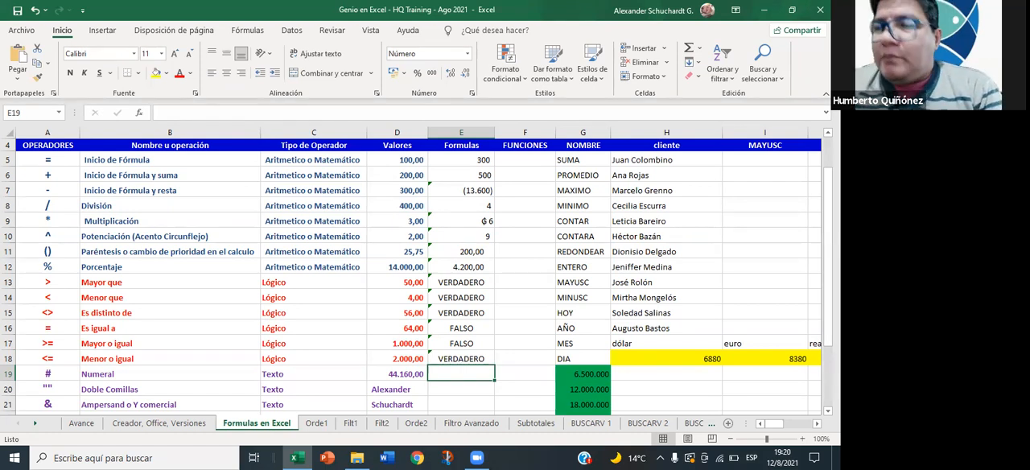
- Edit the formula in cell E18 so that it compares D17 with the text cell G18, and check that cell's content
{"action": "key", "text": "Up"}
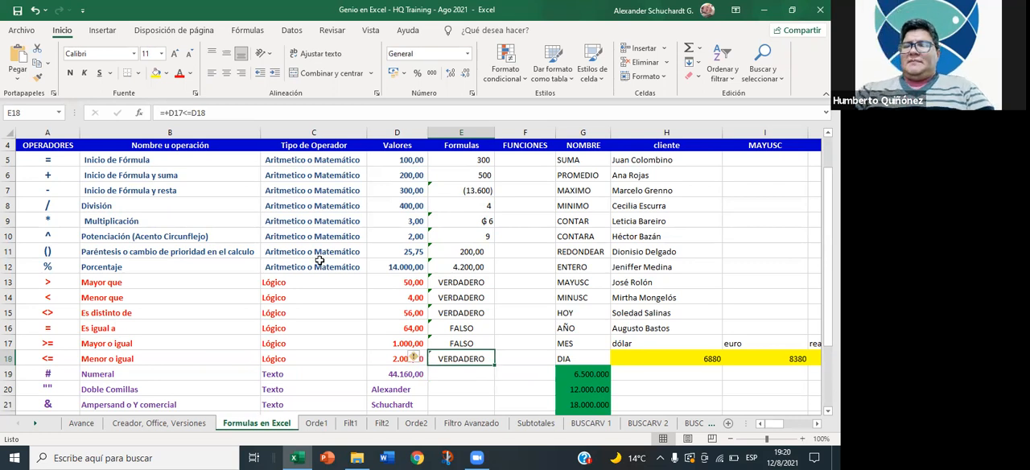
{"action": "left_click", "coordinate": [225, 114]}
{"action": "key", "text": "BackSpace"}
{"action": "key", "text": "BackSpace"}
{"action": "key", "text": "BackSpace"}
{"action": "left_click", "coordinate": [567, 360]}
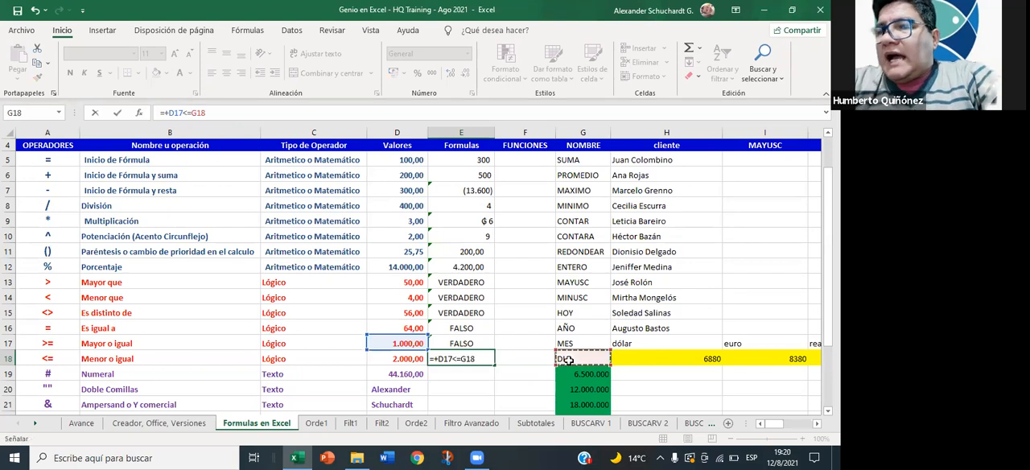
{"action": "key", "text": "Return"}
{"action": "key", "text": "Up"}
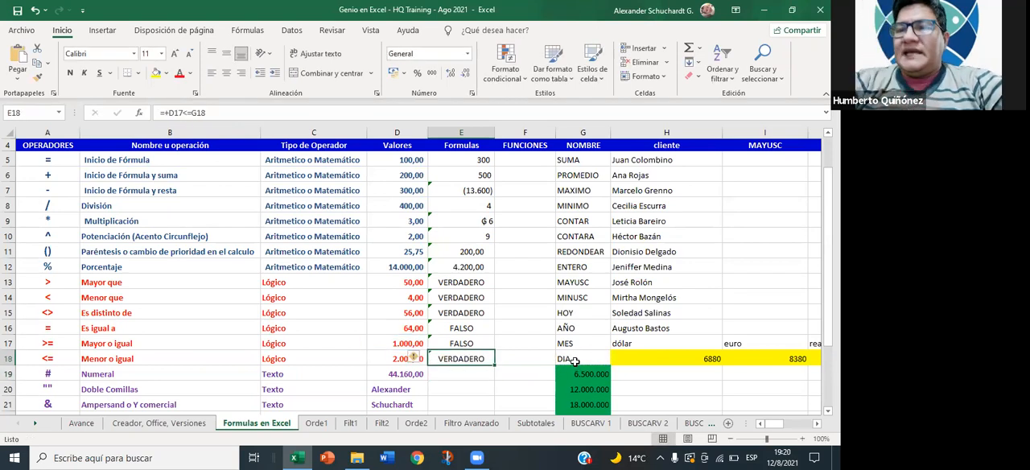
{"action": "left_click", "coordinate": [574, 360]}
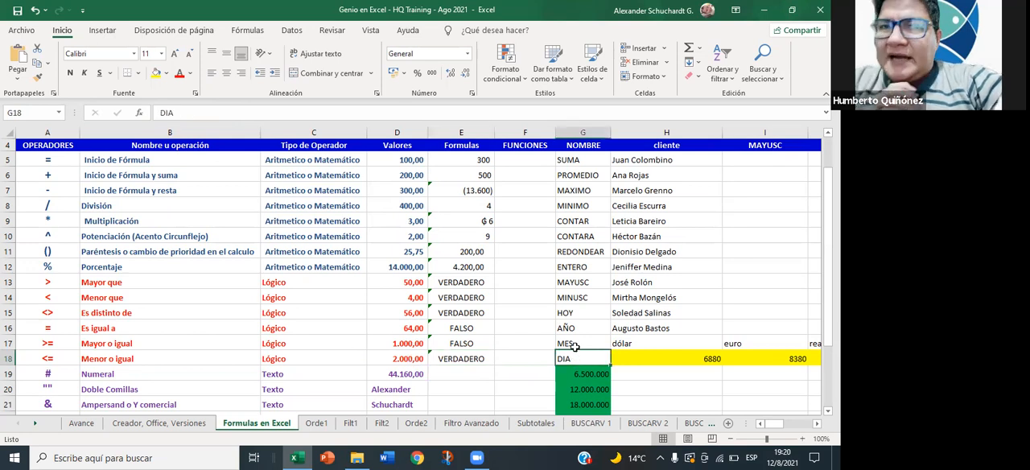
- Replace the second reference in the E18 formula with the text cell G17, making it =+D17<=G17
{"action": "left_click", "coordinate": [475, 359]}
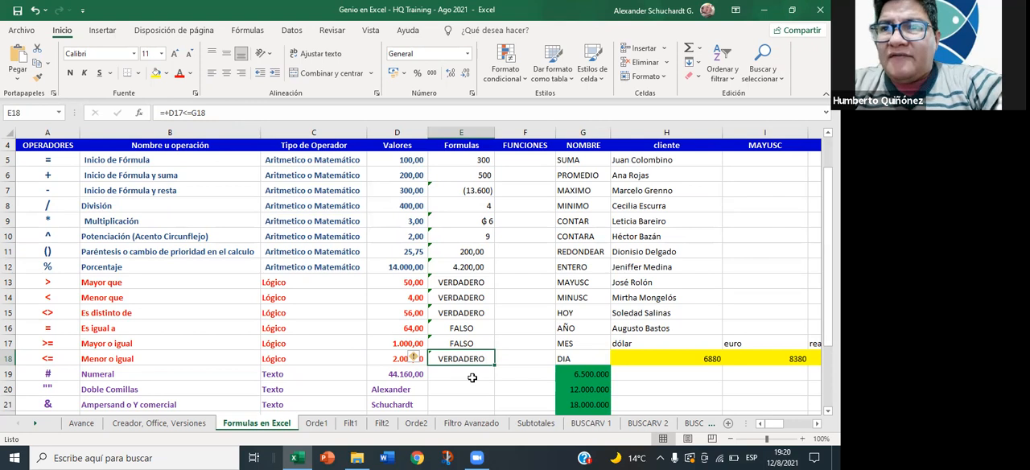
{"action": "left_click", "coordinate": [238, 115]}
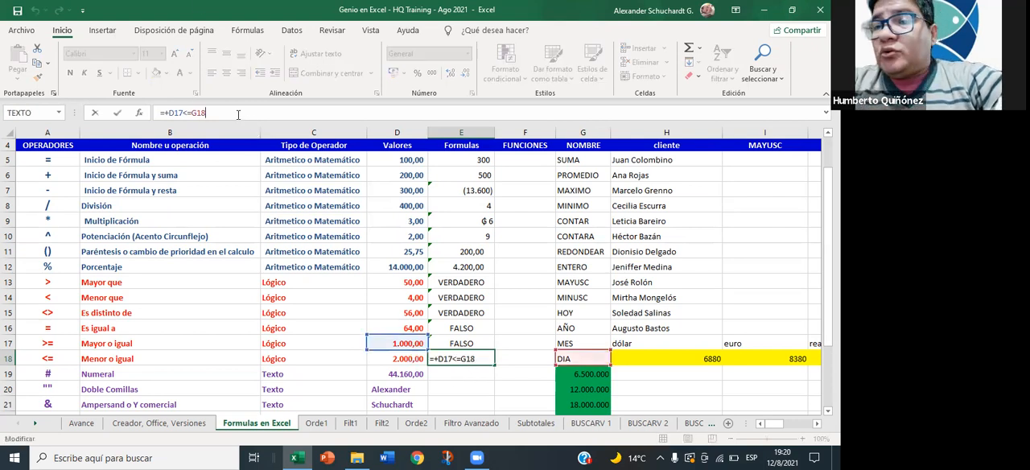
{"action": "key", "text": "BackSpace"}
{"action": "key", "text": "BackSpace"}
{"action": "key", "text": "BackSpace"}
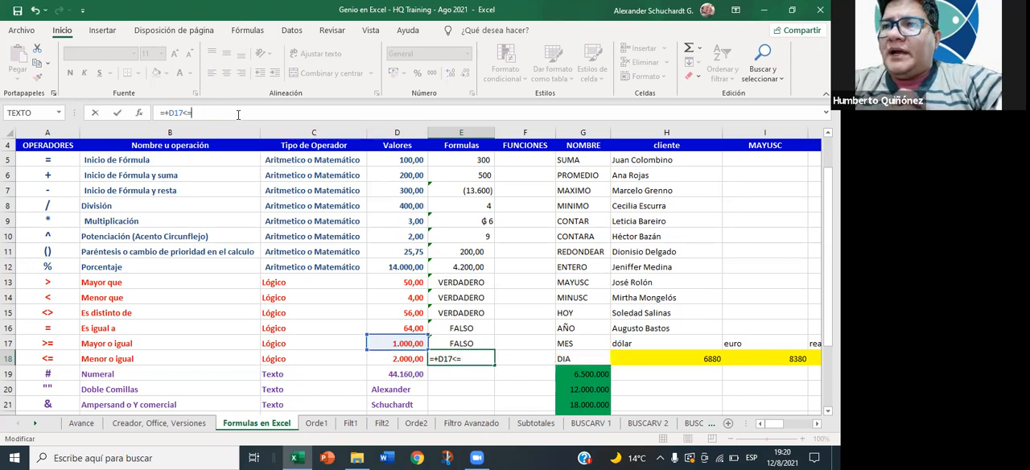
{"action": "left_click", "coordinate": [573, 343]}
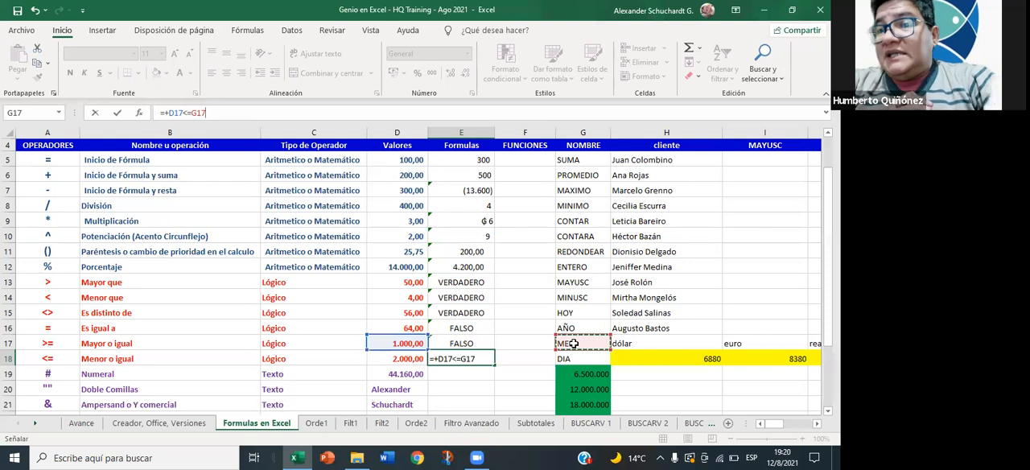
{"action": "key", "text": "Return"}
{"action": "left_click", "coordinate": [451, 357]}
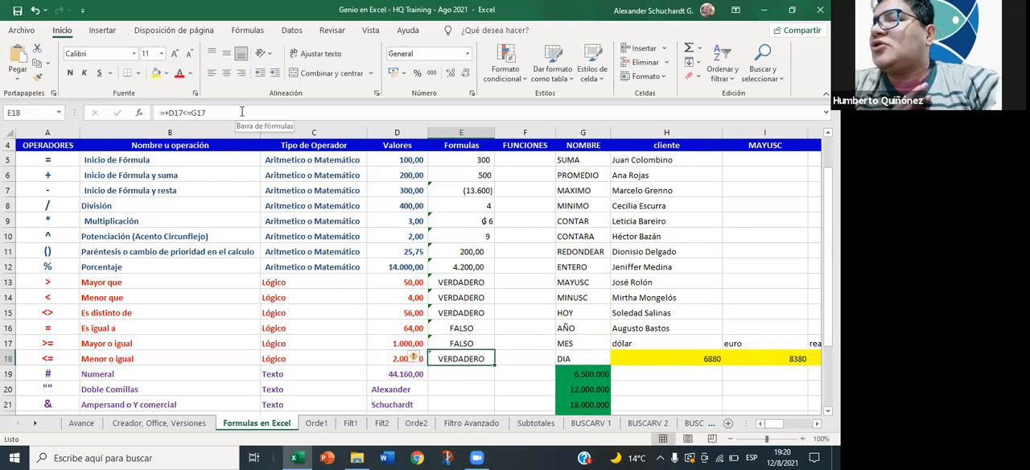
- Inspect the formula in cell E18 and the cells it refers to, leaving it as it is
{"action": "double_click", "coordinate": [463, 355]}
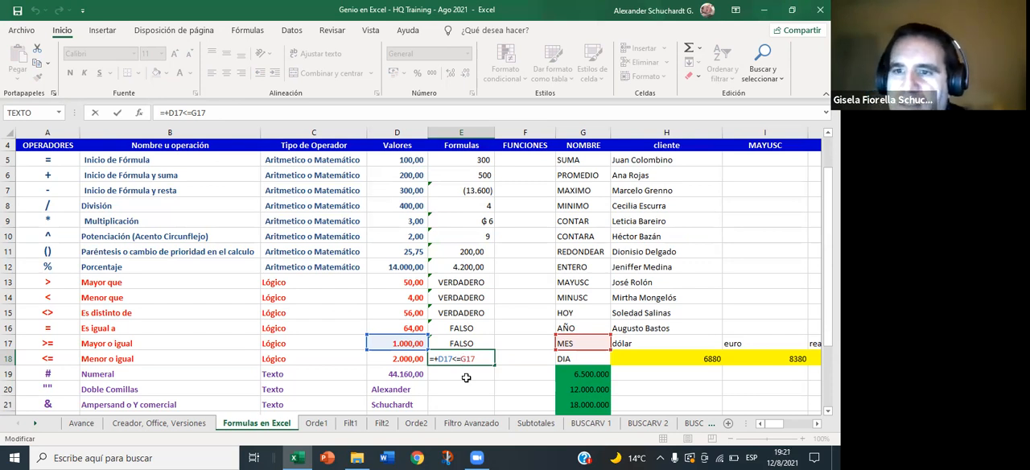
{"action": "key", "text": "Return"}
{"action": "key", "text": "Up"}
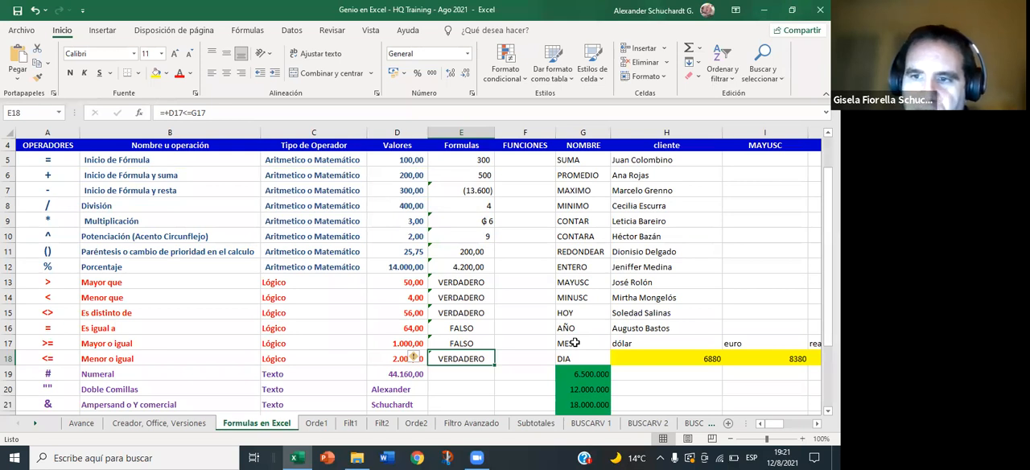
{"action": "double_click", "coordinate": [478, 358]}
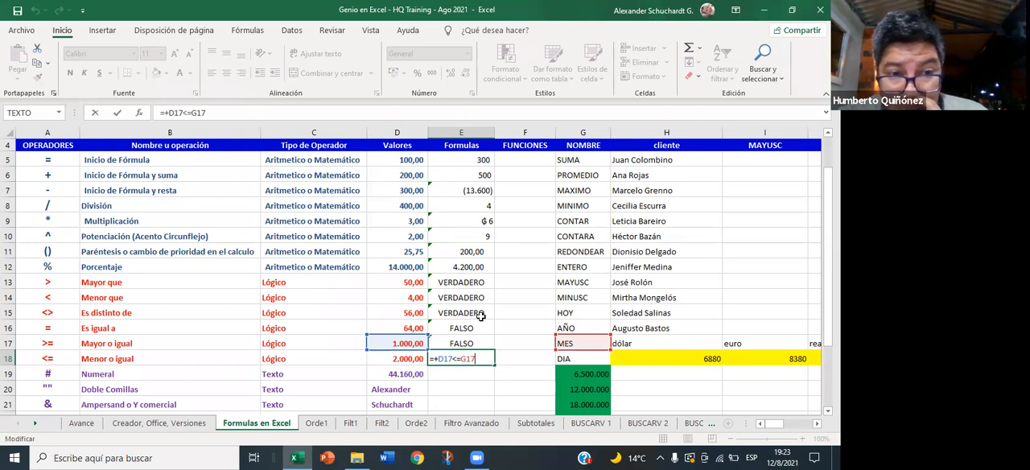
{"action": "key", "text": "Return"}
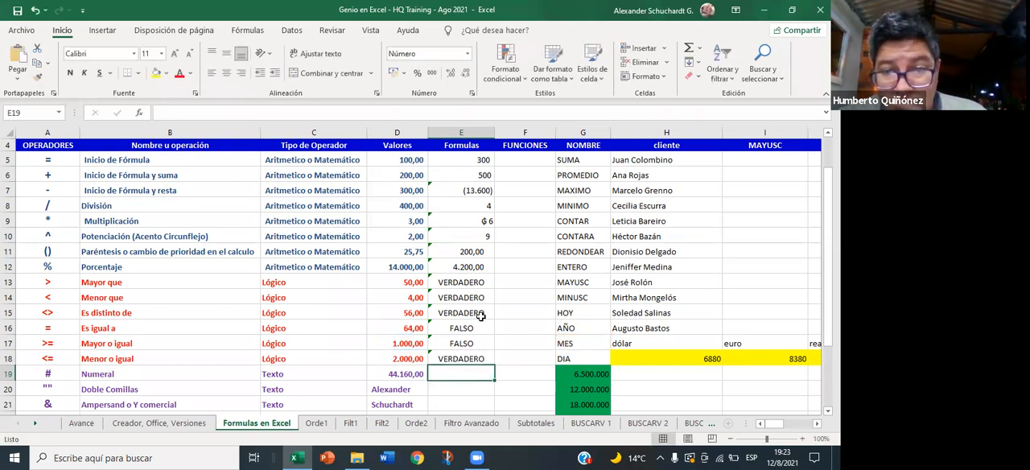
{"action": "key", "text": "Up"}
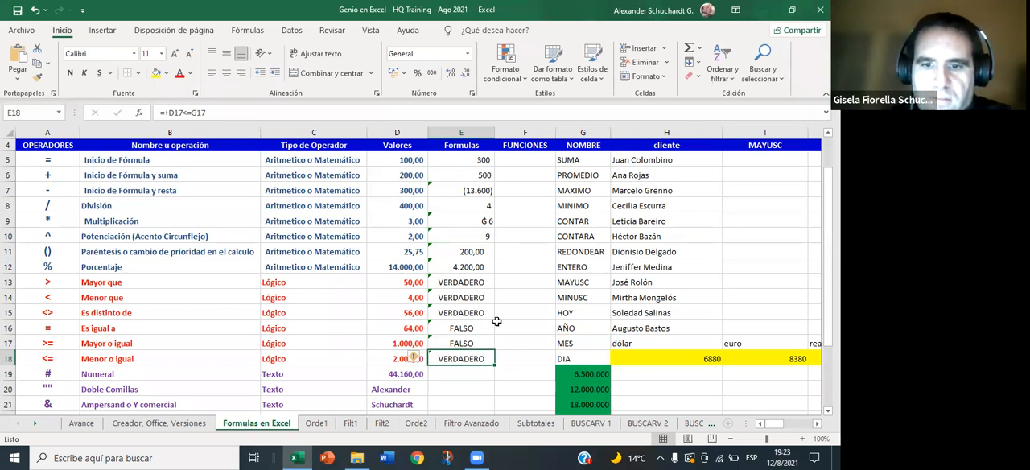
- Change the operator in the E18 formula to greater than or equal, so it reads =+D17>=G17
{"action": "double_click", "coordinate": [458, 359]}
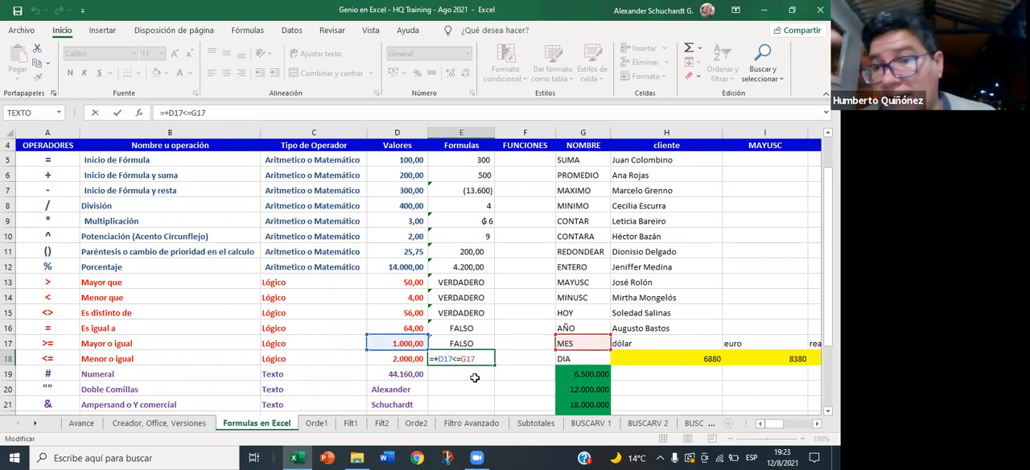
{"action": "key", "text": "BackSpace"}
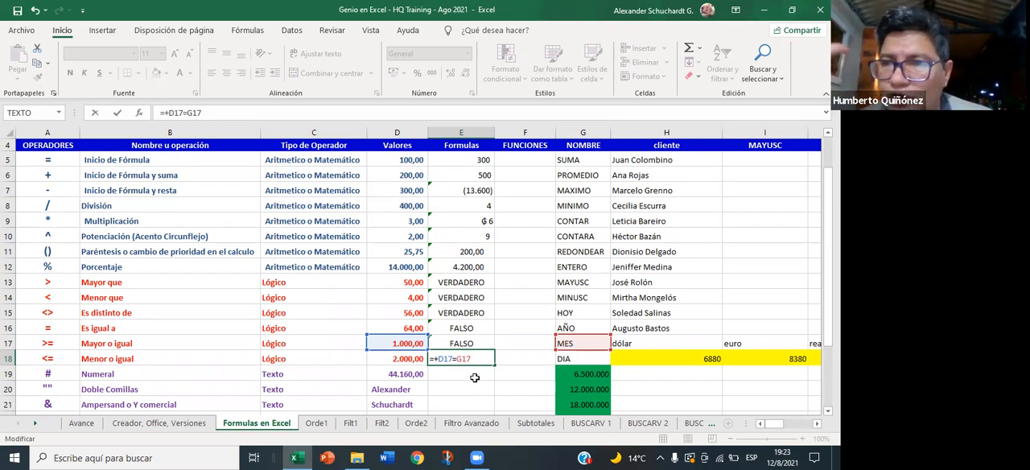
{"action": "type", "text": "<"}
{"action": "key", "text": "BackSpace"}
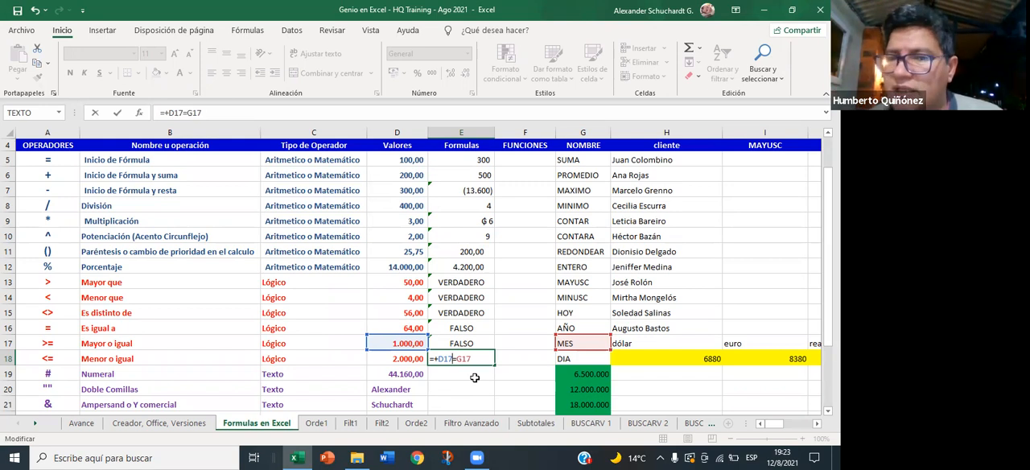
{"action": "type", "text": ">"}
{"action": "key", "text": "Return"}
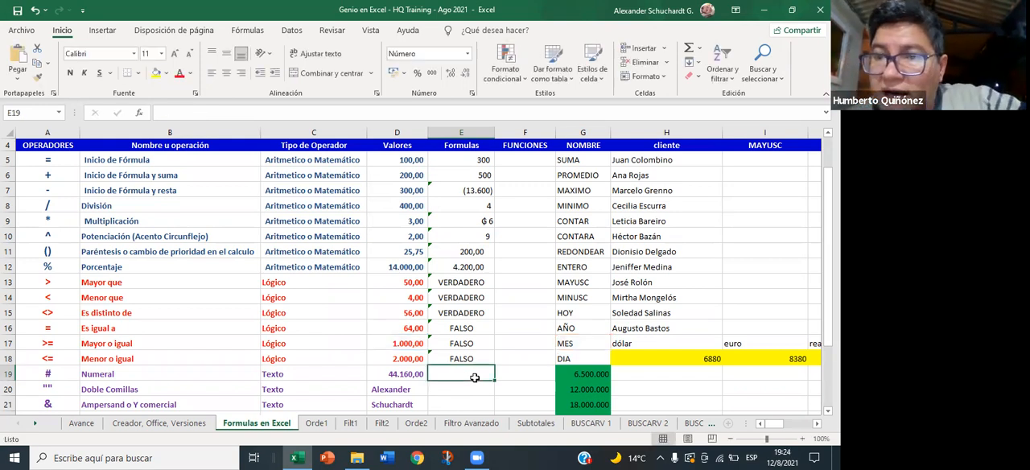
{"action": "key", "text": "Up"}
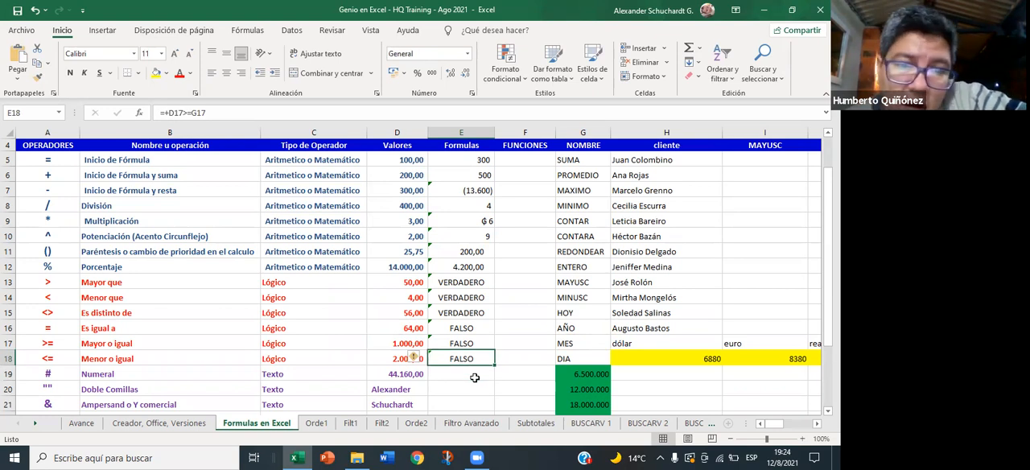
- Delete and re-enter the > sign in the E18 formula, confirming it as =+D17>=G17
{"action": "double_click", "coordinate": [472, 357]}
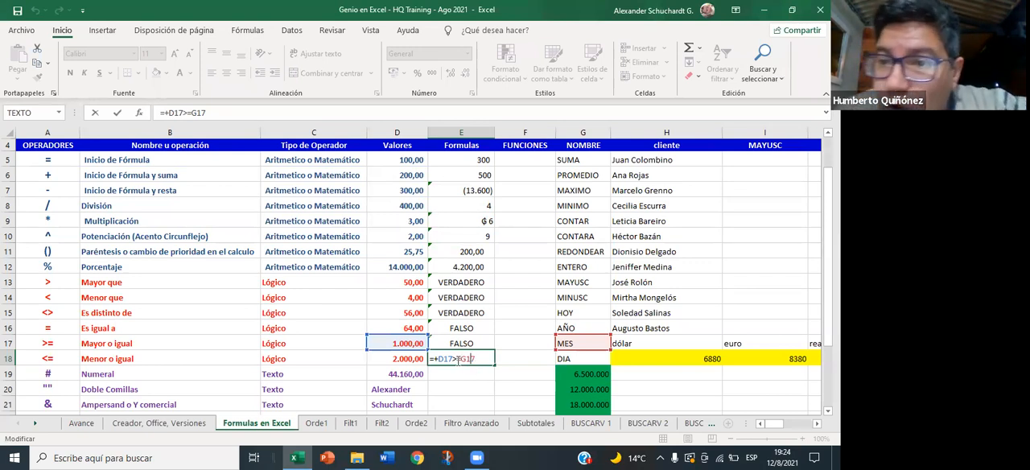
{"action": "left_click", "coordinate": [458, 359]}
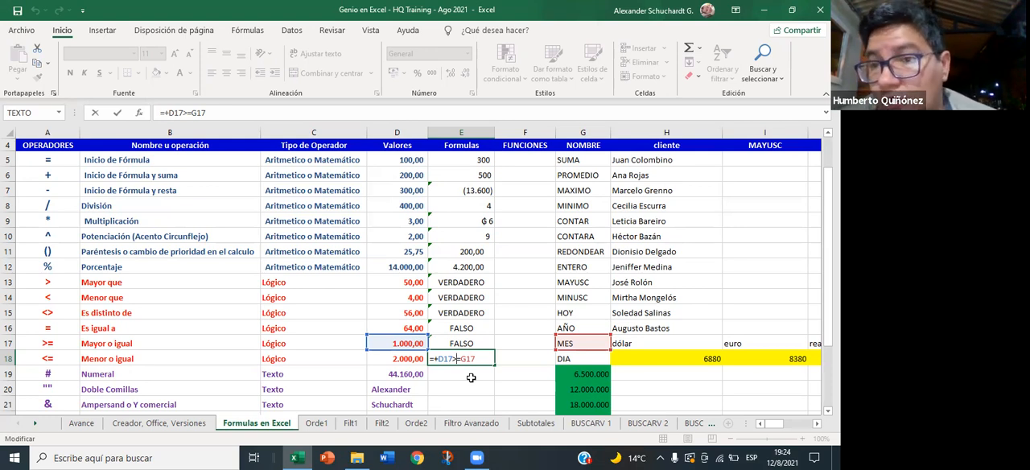
{"action": "key", "text": "BackSpace"}
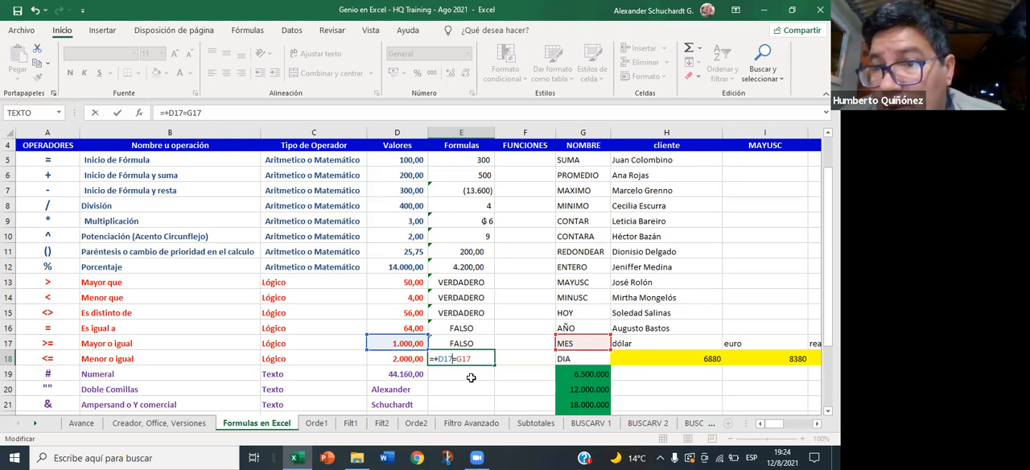
{"action": "type", "text": ">"}
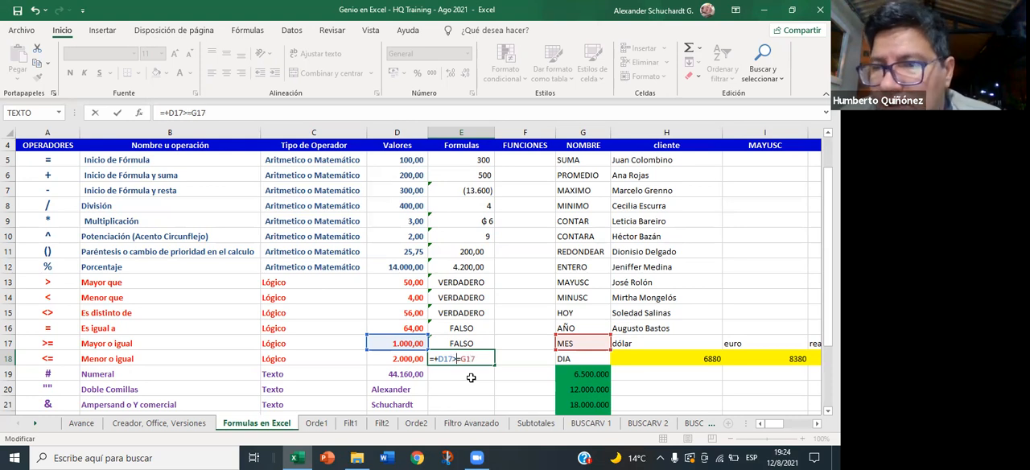
{"action": "key", "text": "Return"}
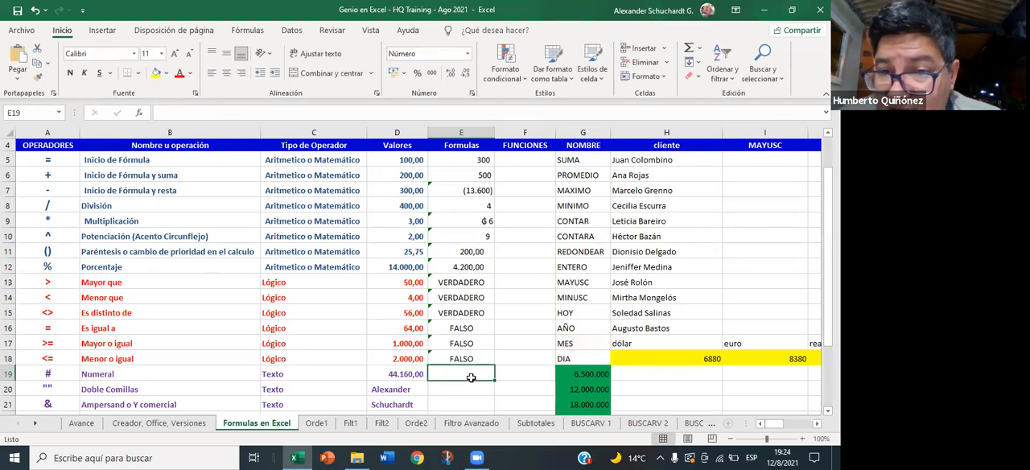
{"action": "key", "text": "Up"}
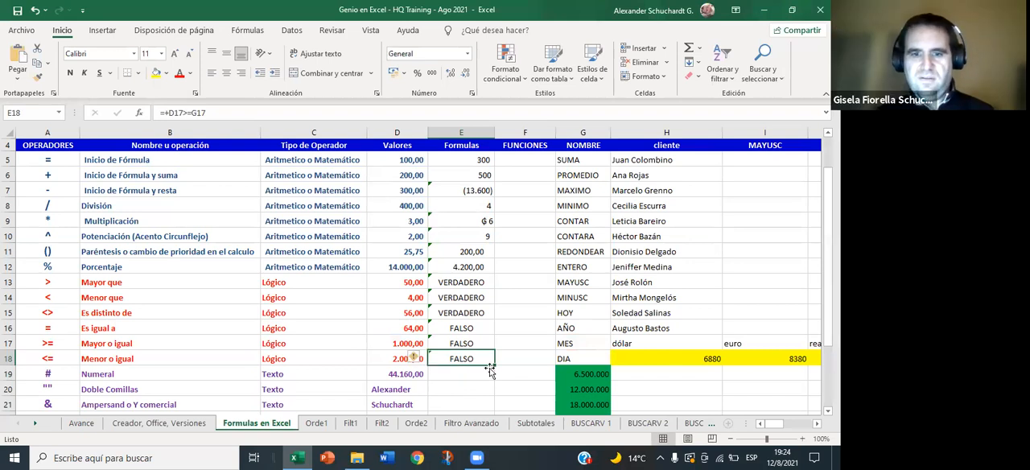
- Replace the second reference in the E18 formula with the text cell G11, making it =+D17>=G11
{"action": "left_click", "coordinate": [184, 113]}
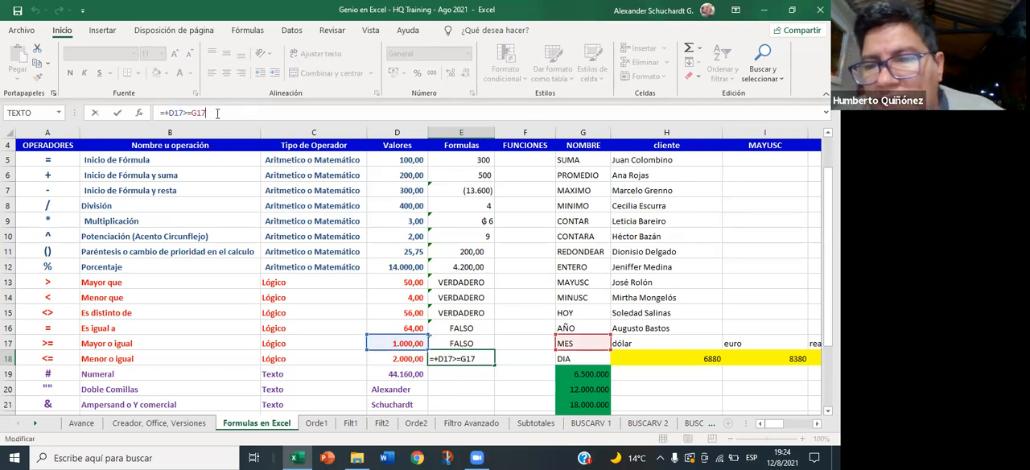
{"action": "key", "text": "BackSpace"}
{"action": "key", "text": "BackSpace"}
{"action": "key", "text": "BackSpace"}
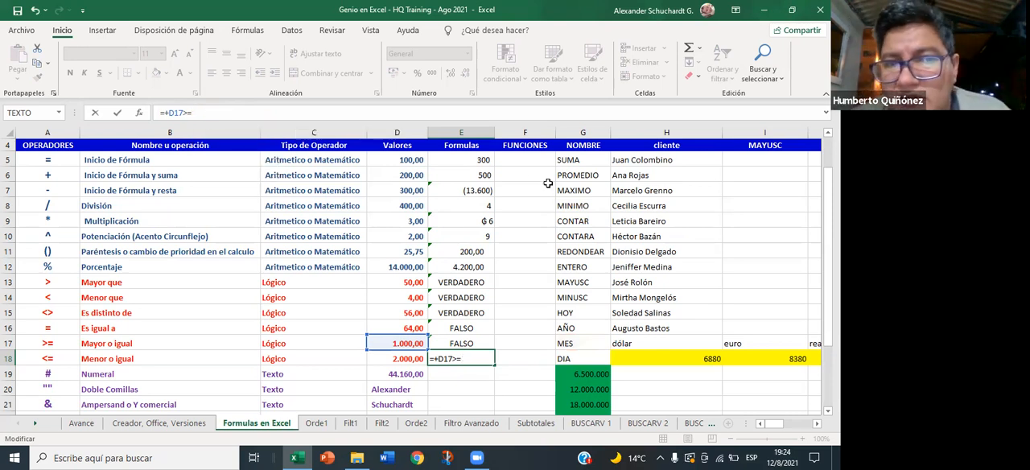
{"action": "left_click", "coordinate": [581, 251]}
{"action": "key", "text": "Return"}
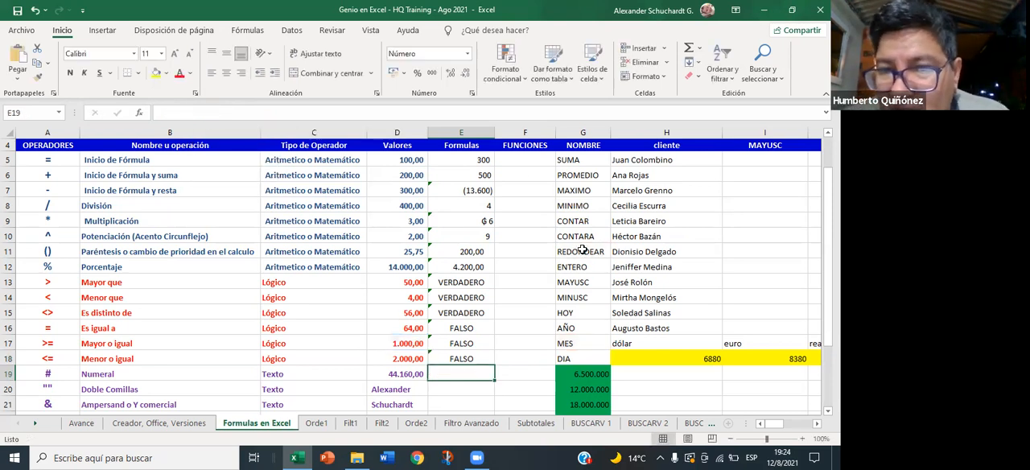
- Change the operator in the E18 formula to less than or equal, so it reads =+D17<=G11
{"action": "left_click", "coordinate": [461, 359]}
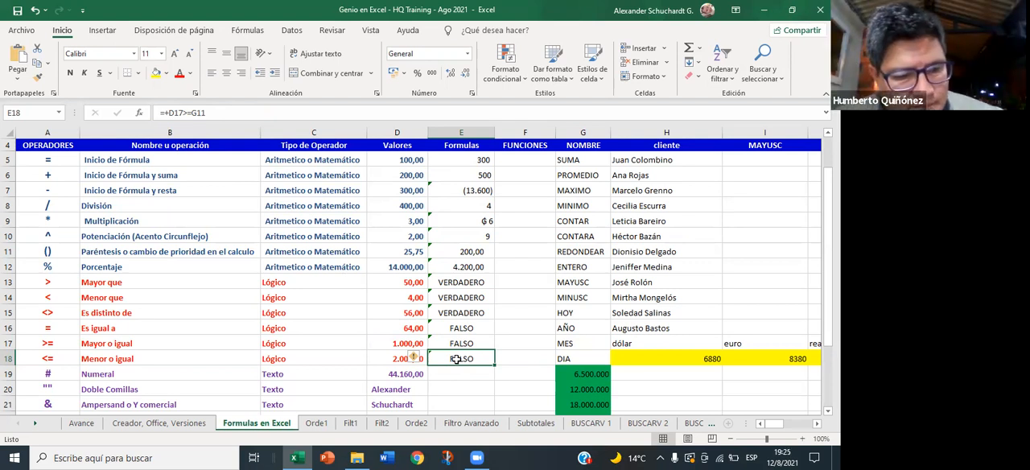
{"action": "left_click", "coordinate": [187, 114]}
{"action": "key", "text": "BackSpace"}
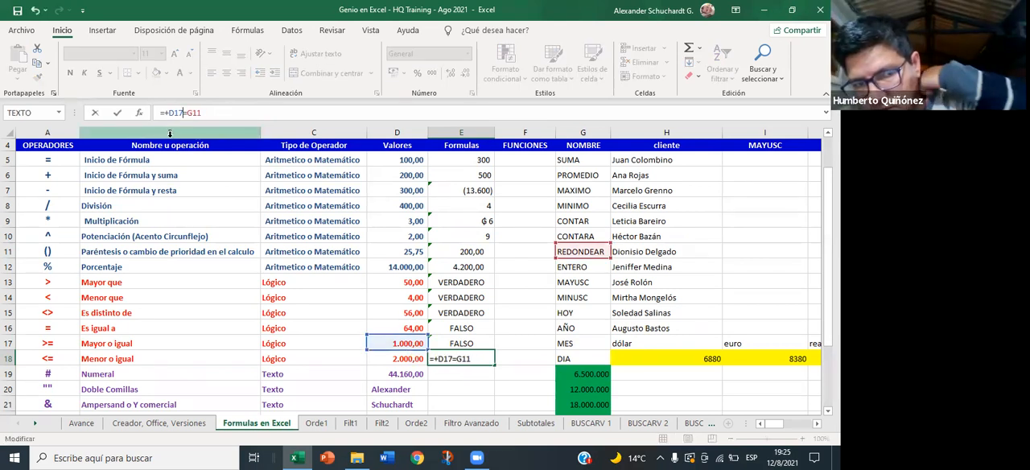
{"action": "key", "text": "Return"}
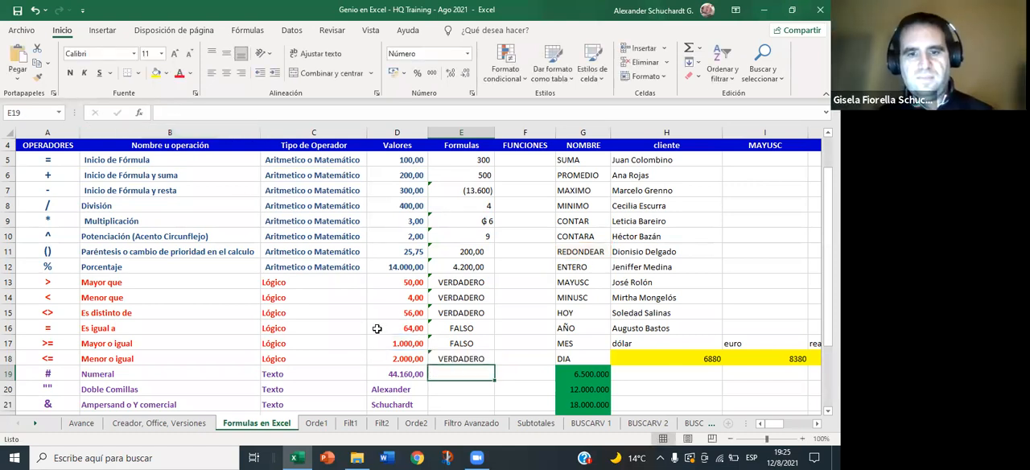
- Replace the text cell reference in the E18 formula with D18, making it =+D17<=D18
{"action": "double_click", "coordinate": [463, 358]}
{"action": "type", "text": "<=G11"}
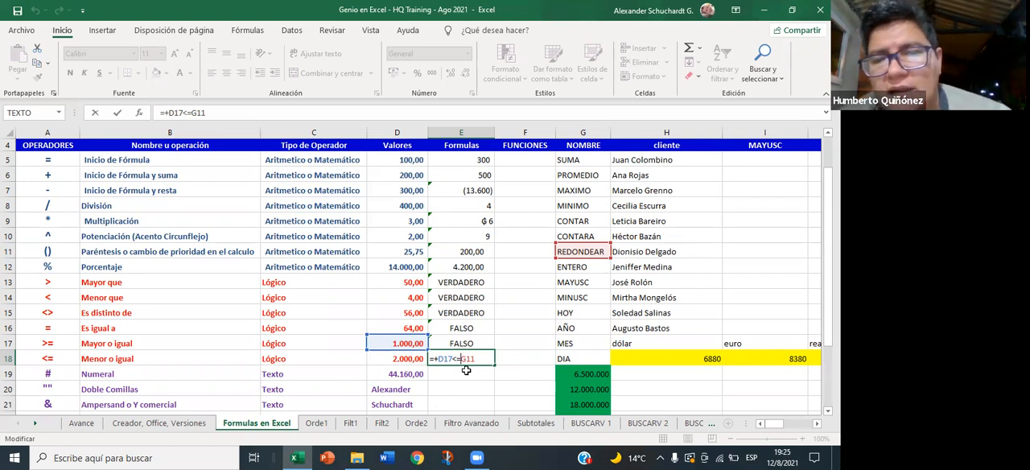
{"action": "key", "text": "BackSpace"}
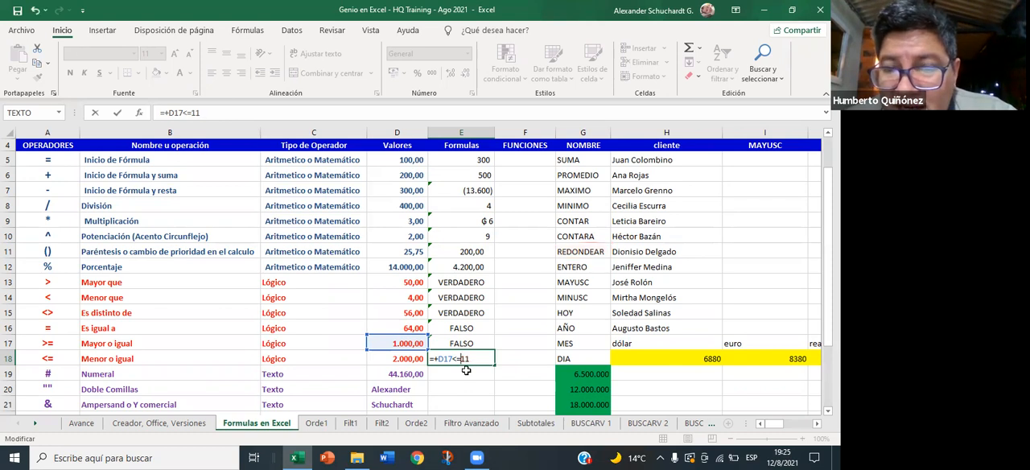
{"action": "key", "text": "BackSpace"}
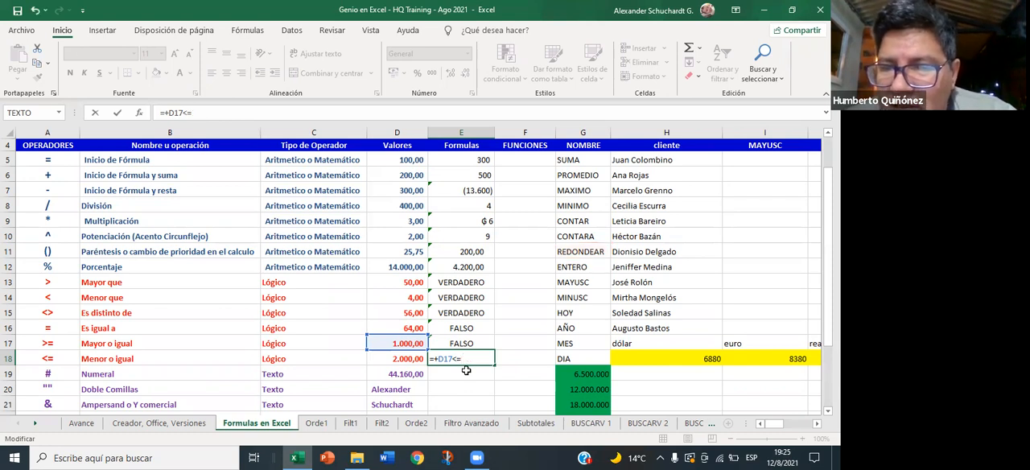
{"action": "left_click", "coordinate": [404, 359]}
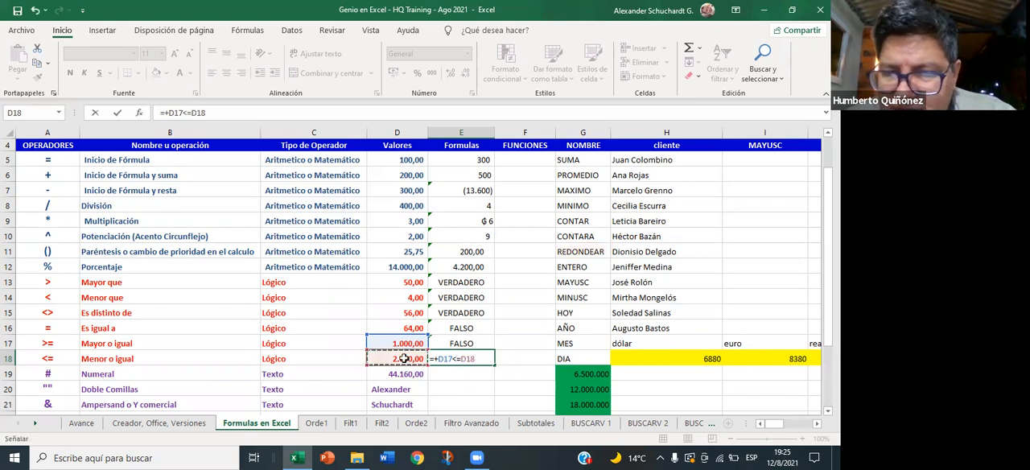
{"action": "key", "text": "Return"}
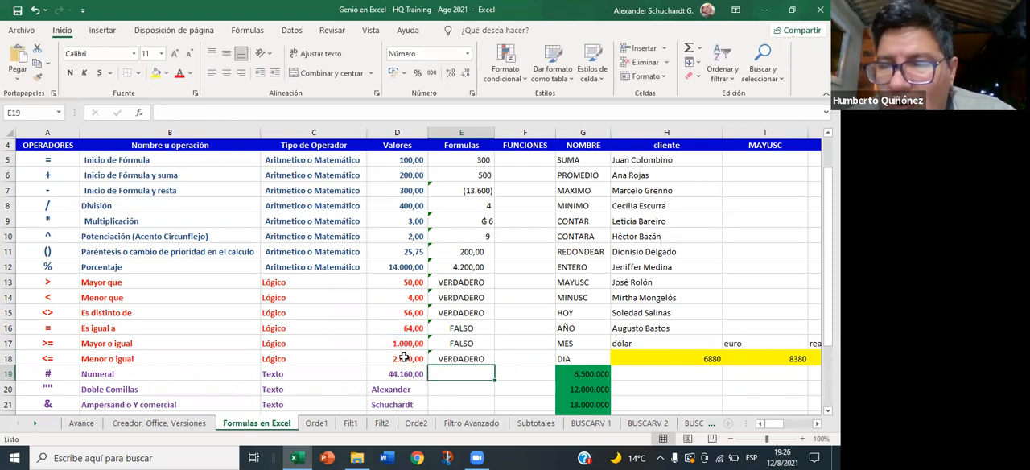
{"action": "key", "text": "Up"}
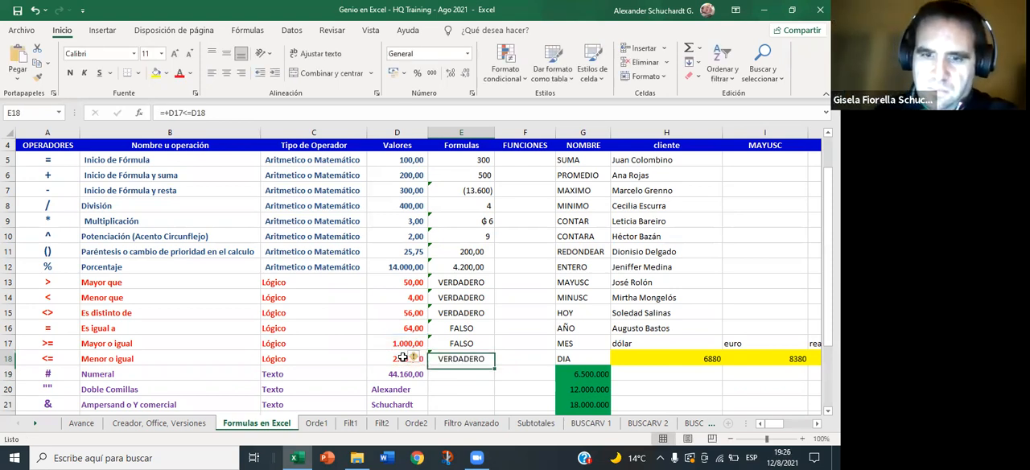
{"action": "double_click", "coordinate": [460, 359]}
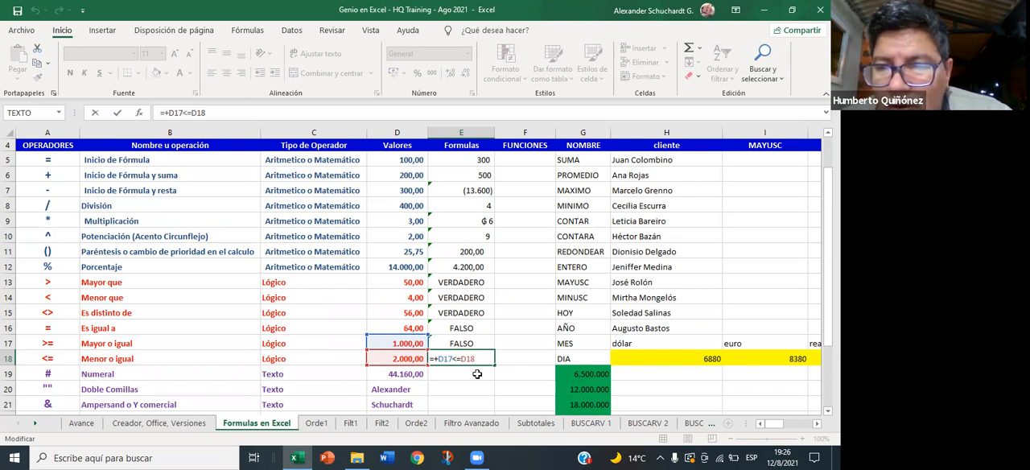
{"action": "type", "text": "\"#\"\"\""}
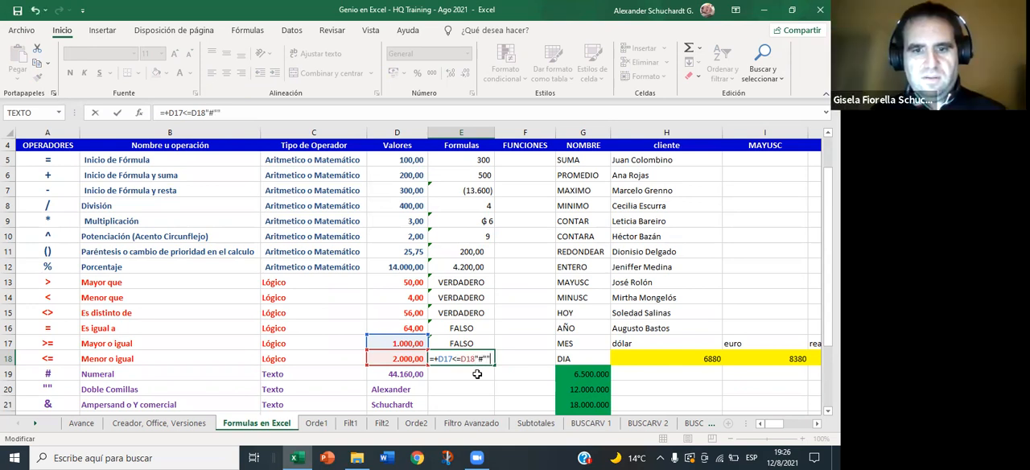
{"action": "key", "text": "BackSpace"}
{"action": "key", "text": "BackSpace"}
{"action": "key", "text": "BackSpace"}
{"action": "key", "text": "BackSpace"}
{"action": "key", "text": "BackSpace"}
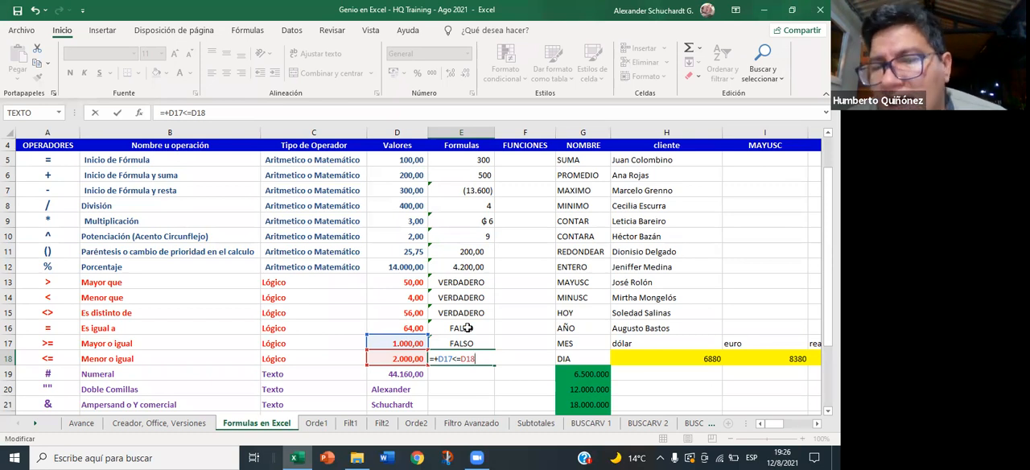
{"action": "key", "text": "Return"}
- Change the first reference in the E16 equality formula to the text cell C16
{"action": "key", "text": "Up"}
{"action": "key", "text": "Up"}
{"action": "key", "text": "Up"}
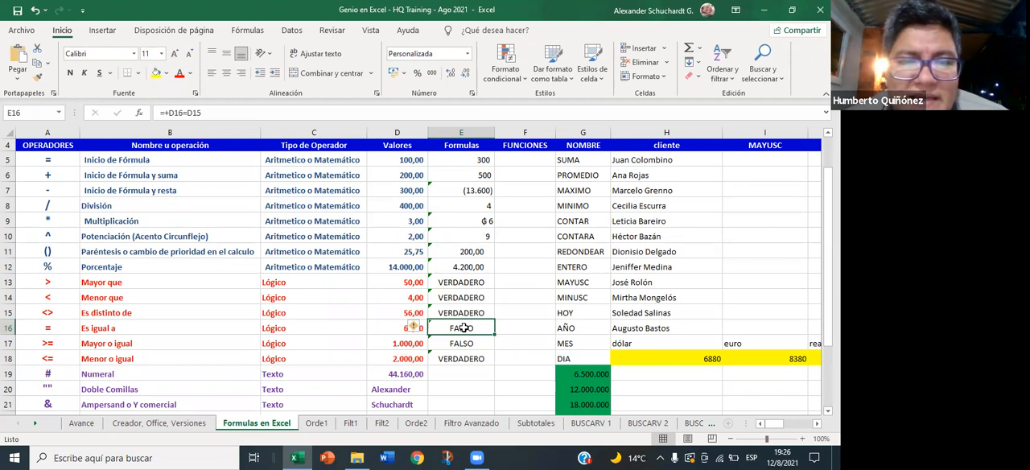
{"action": "left_click", "coordinate": [212, 112]}
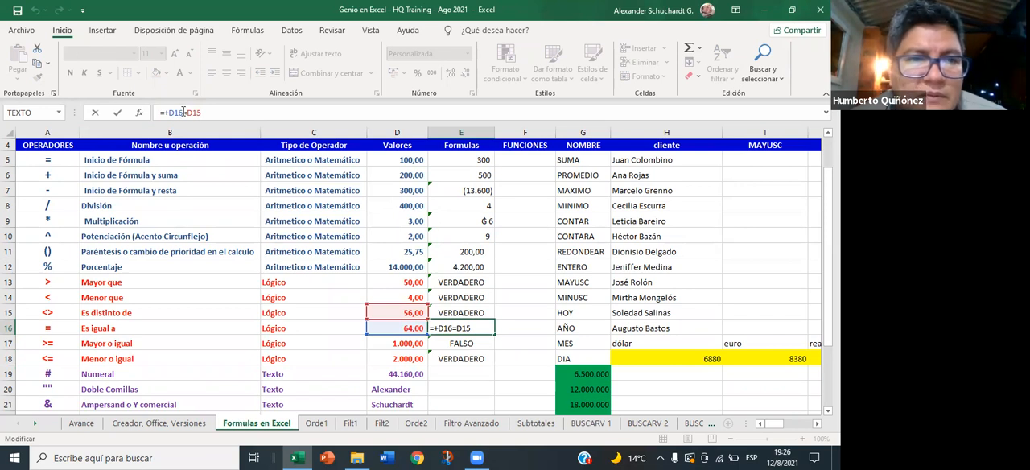
{"action": "left_click", "coordinate": [175, 113]}
{"action": "key", "text": "BackSpace"}
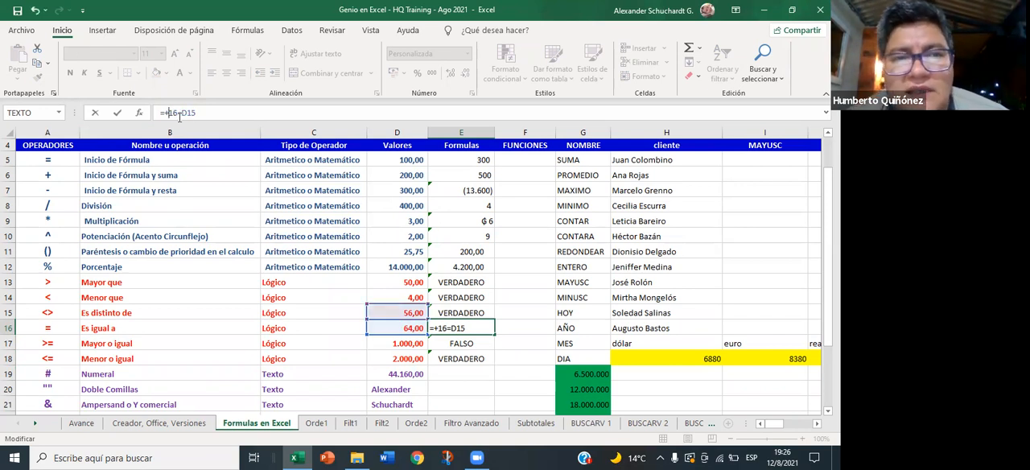
{"action": "type", "text": "c"}
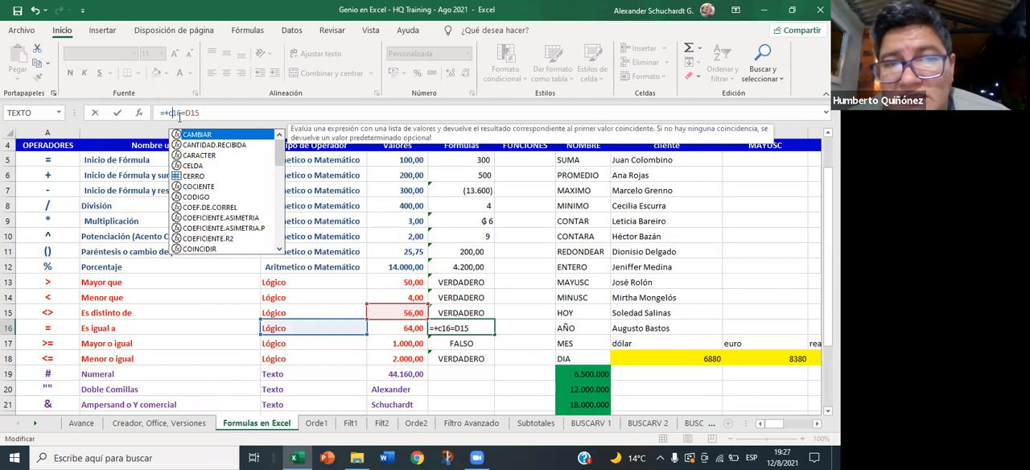
- Replace D15 in the E16 formula with the unquoted word logico, entering =+c16=logico
{"action": "left_click", "coordinate": [211, 115]}
{"action": "key", "text": "BackSpace"}
{"action": "key", "text": "BackSpace"}
{"action": "key", "text": "BackSpace"}
{"action": "key", "text": "BackSpace"}
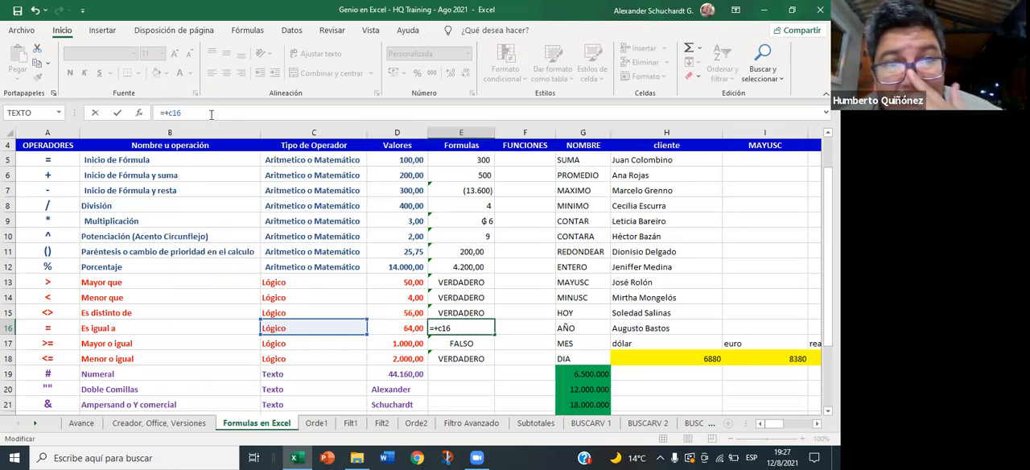
{"action": "type", "text": ")"}
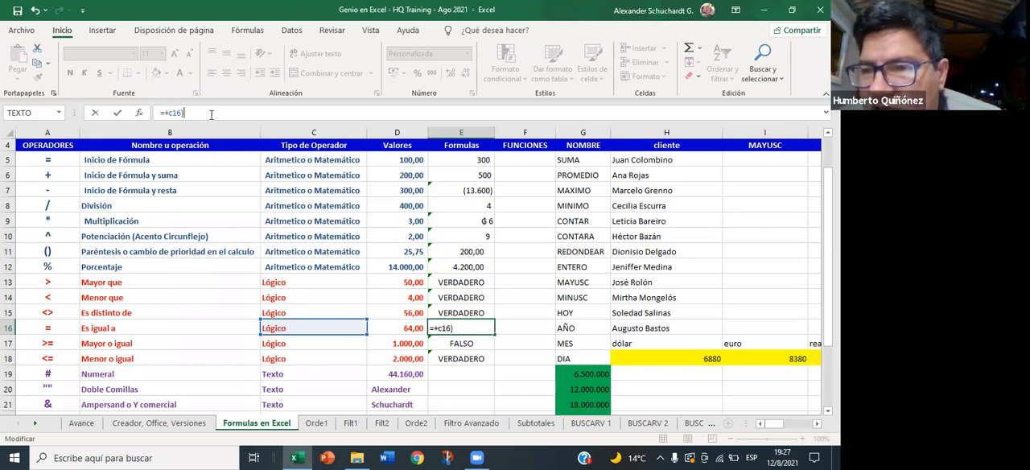
{"action": "key", "text": "BackSpace"}
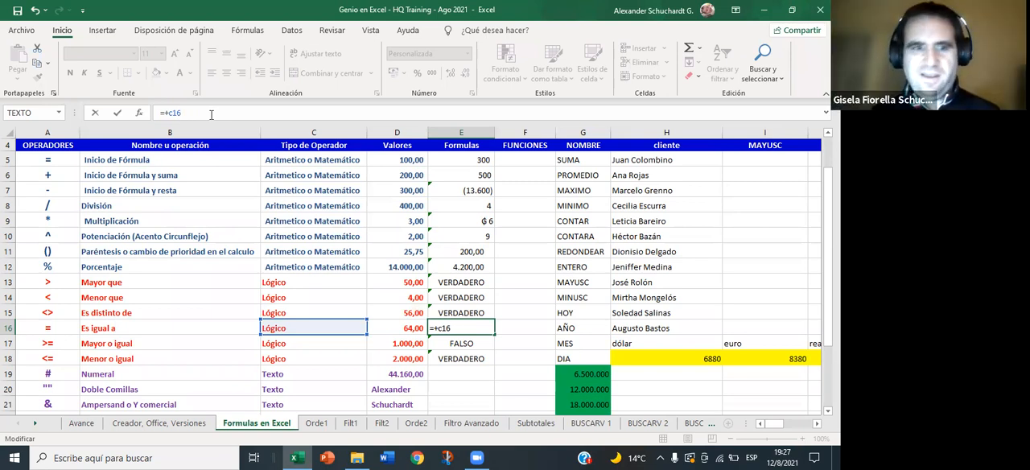
{"action": "type", "text": "="}
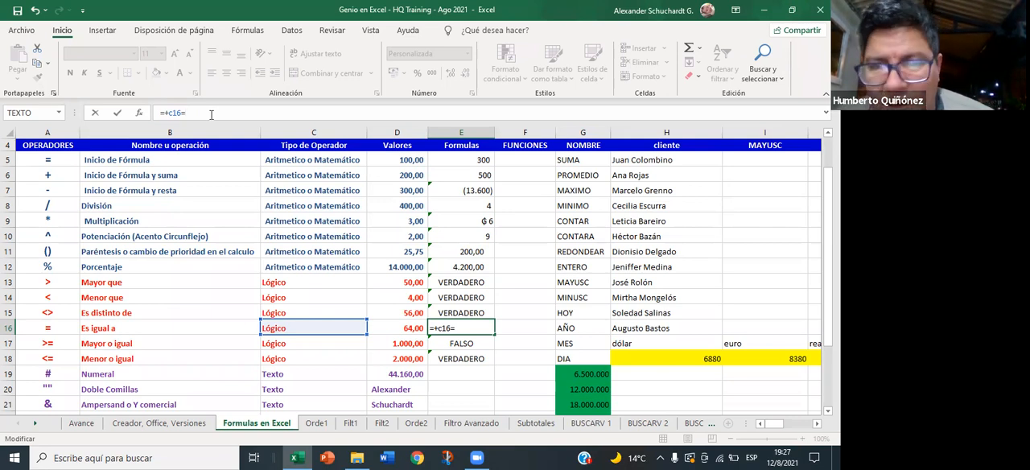
{"action": "type", "text": "lo"}
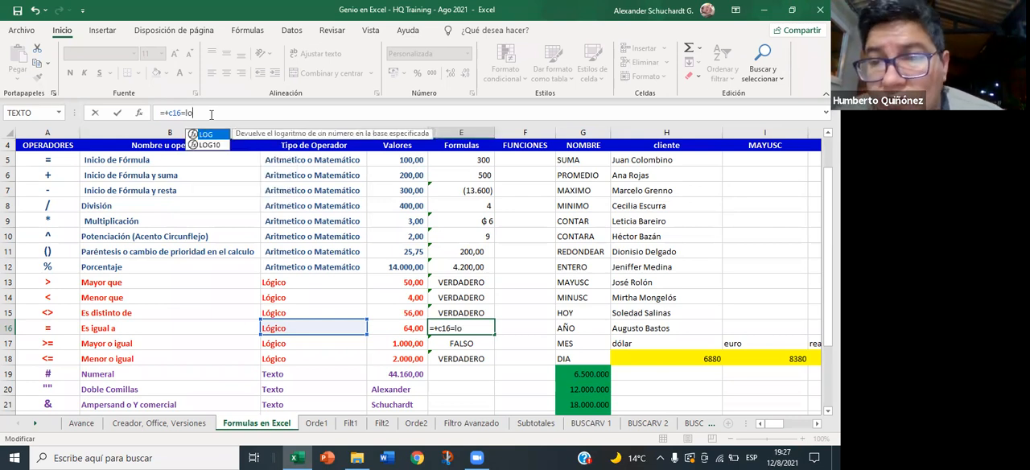
{"action": "type", "text": "gico"}
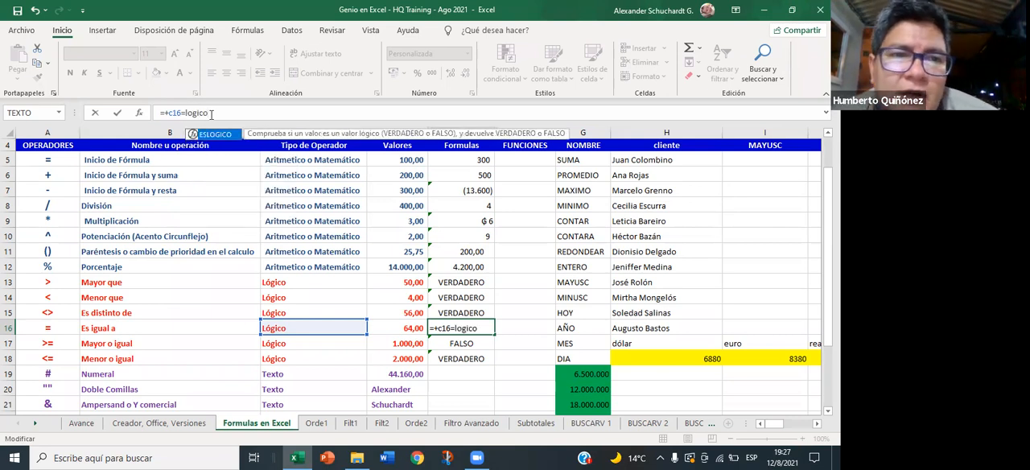
{"action": "key", "text": "Return"}
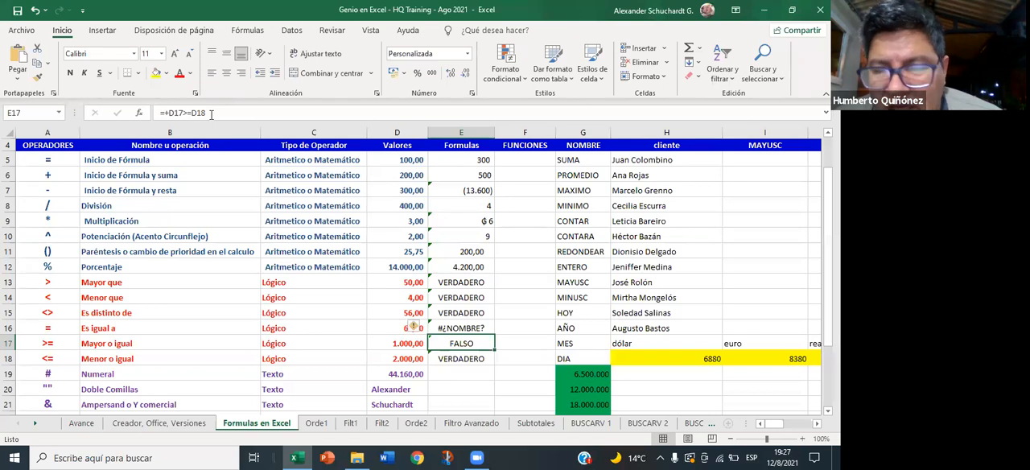
- Enclose the word logico in double quotes in the E16 formula, making it =+C16="logico"
{"action": "key", "text": "Up"}
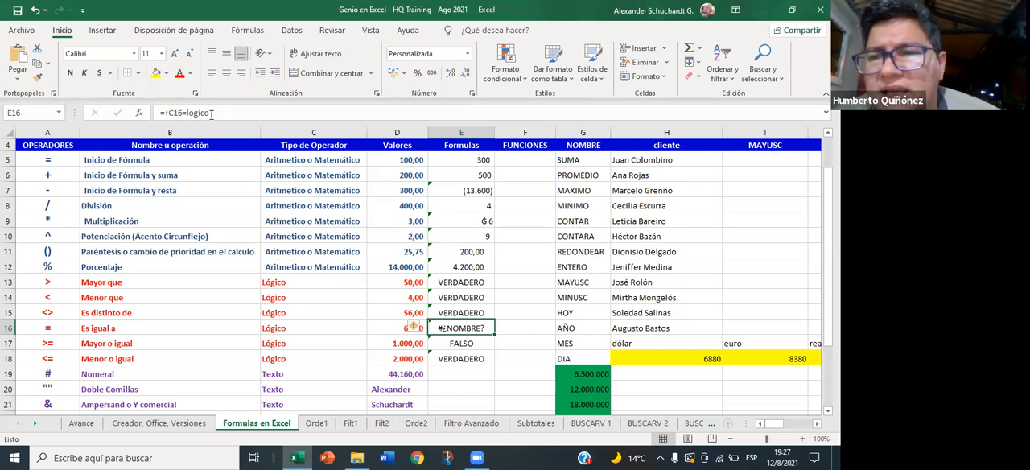
{"action": "left_click", "coordinate": [184, 113]}
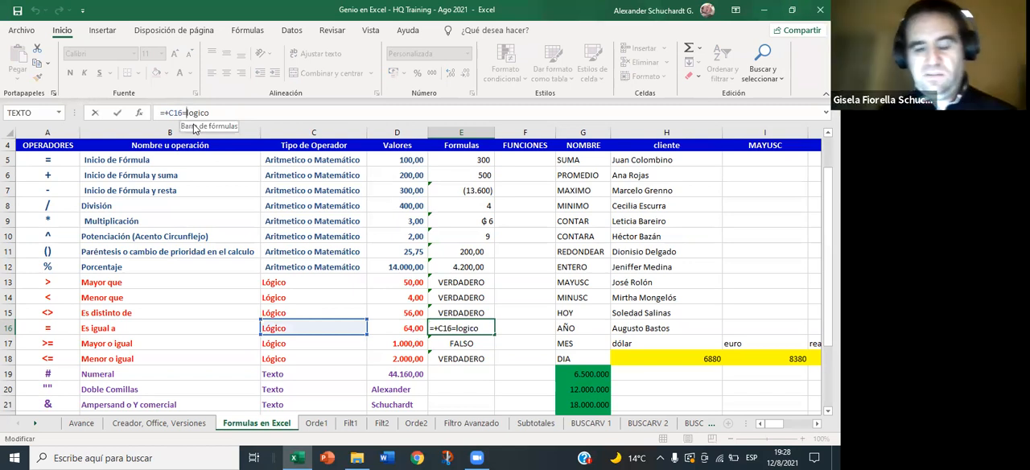
{"action": "type", "text": "\""}
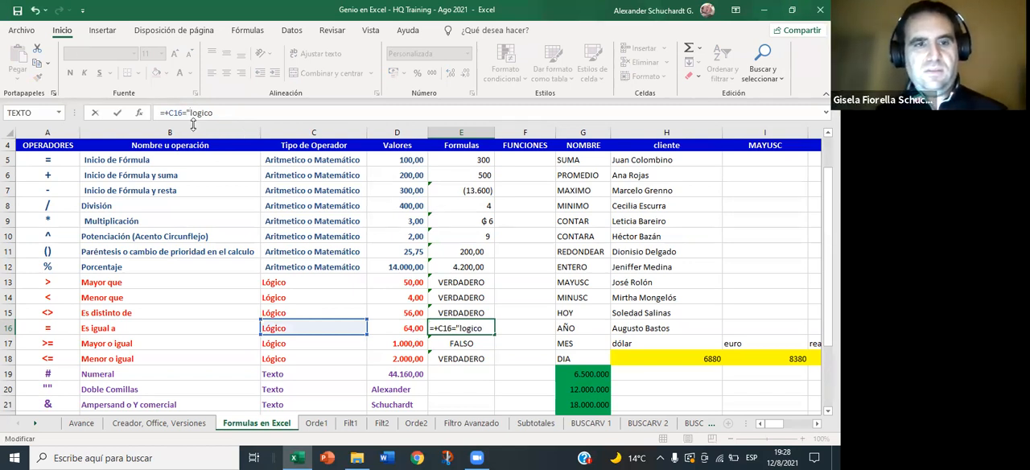
{"action": "left_click", "coordinate": [228, 115]}
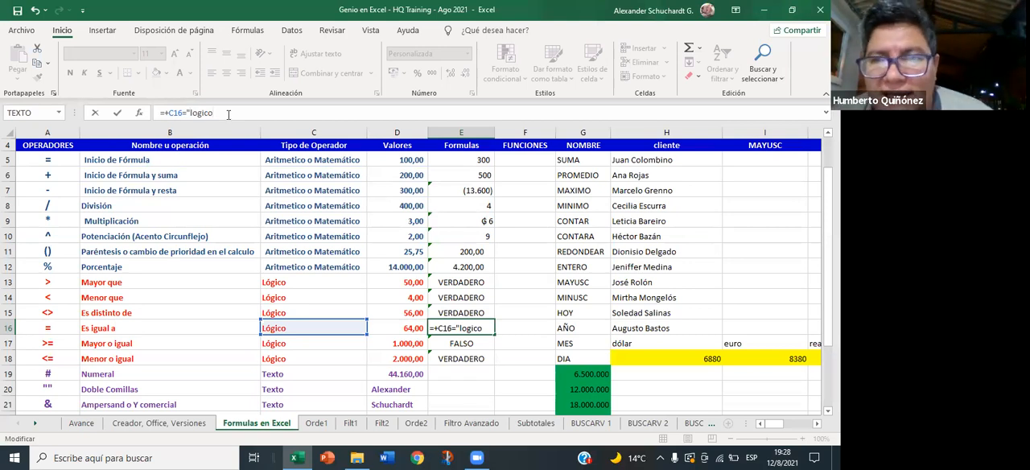
{"action": "type", "text": "\""}
{"action": "key", "text": "Return"}
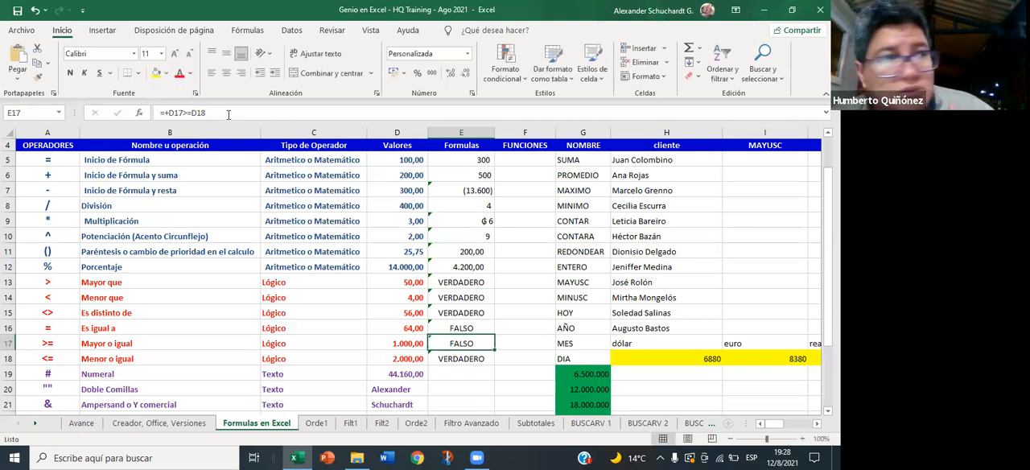
- Add the accent to the quoted word in the E16 formula, so it reads =+C16="lógico"
{"action": "key", "text": "Up"}
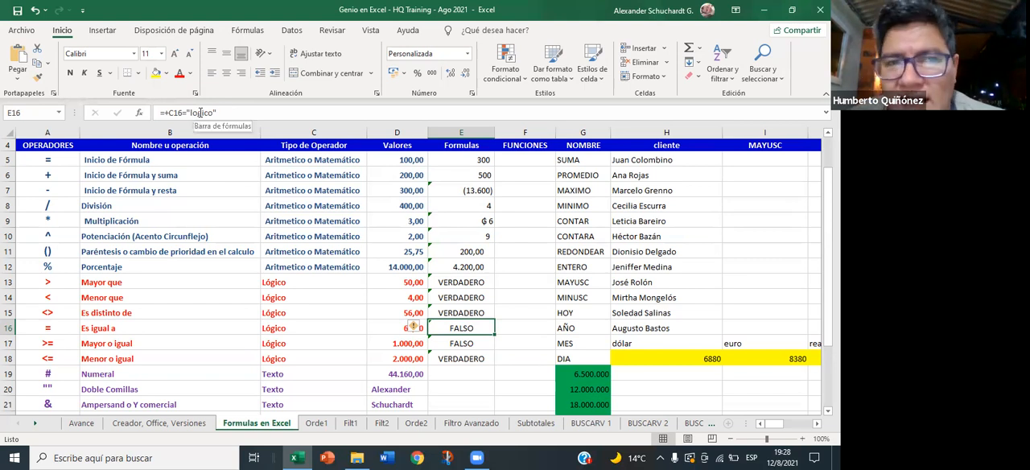
{"action": "left_click", "coordinate": [196, 112]}
{"action": "key", "text": "BackSpace"}
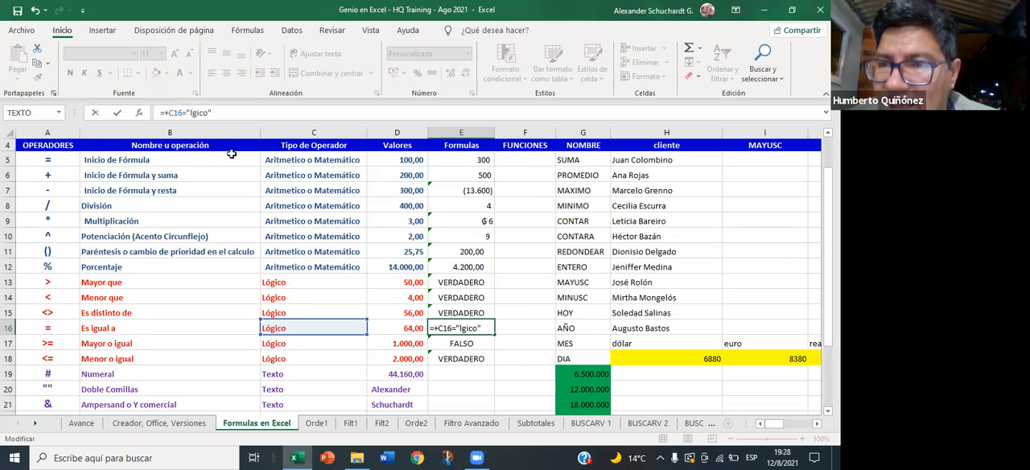
{"action": "type", "text": "ó"}
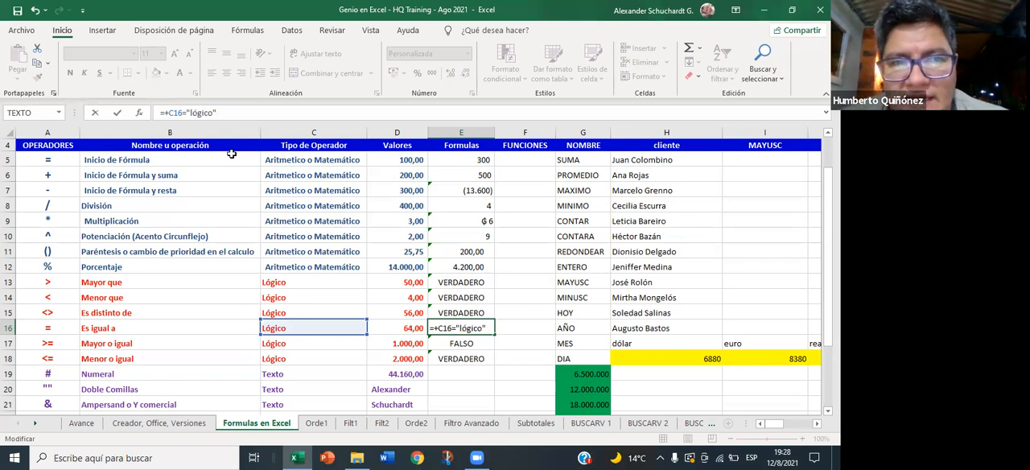
{"action": "key", "text": "Return"}
{"action": "key", "text": "Up"}
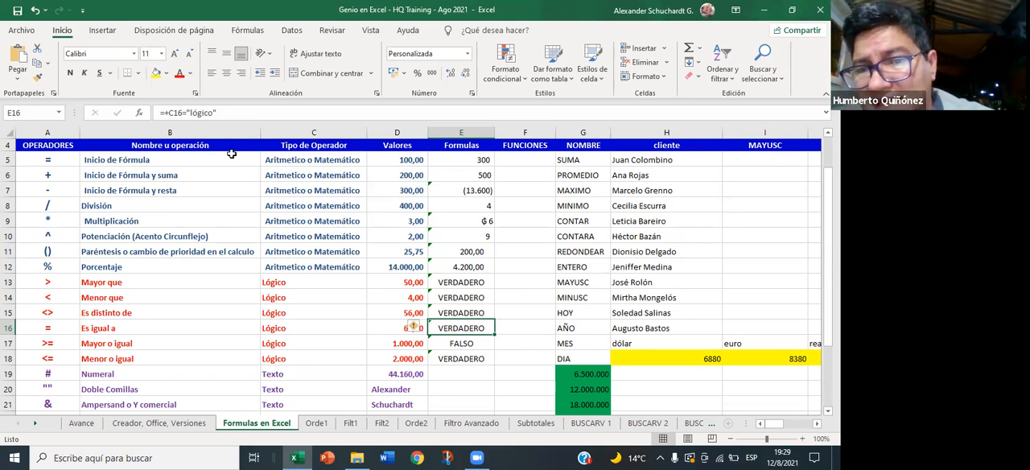
- Review the percentage and logical operator formulas in E12 to E18, and the text and reference operator rows below them
{"action": "key", "text": "Up"}
{"action": "key", "text": "Up"}
{"action": "key", "text": "Up"}
{"action": "key", "text": "Up"}
{"action": "key", "text": "Up"}
{"action": "key", "text": "Down"}
{"action": "key", "text": "Up"}
{"action": "key", "text": "Down"}
{"action": "key", "text": "Down"}
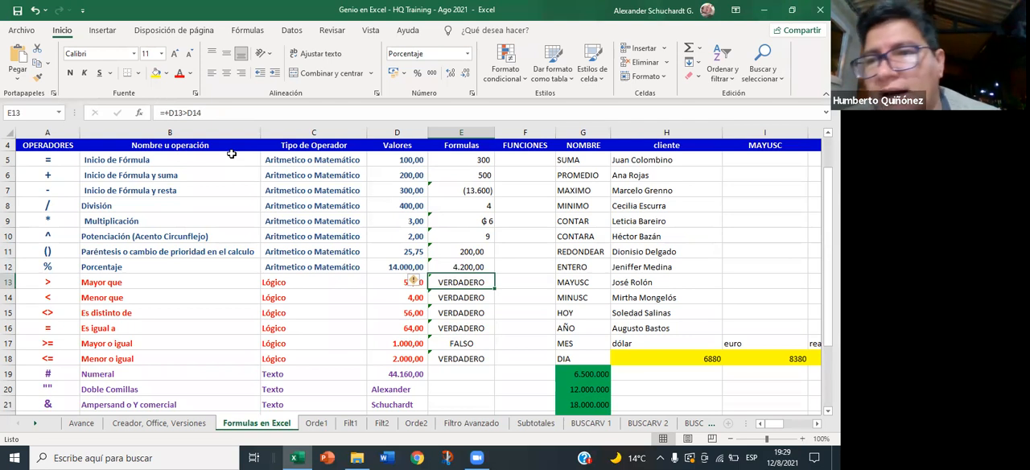
{"action": "key", "text": "Up"}
{"action": "key", "text": "Down"}
{"action": "key", "text": "Down"}
{"action": "key", "text": "Up"}
{"action": "key", "text": "Up"}
{"action": "key", "text": "Down"}
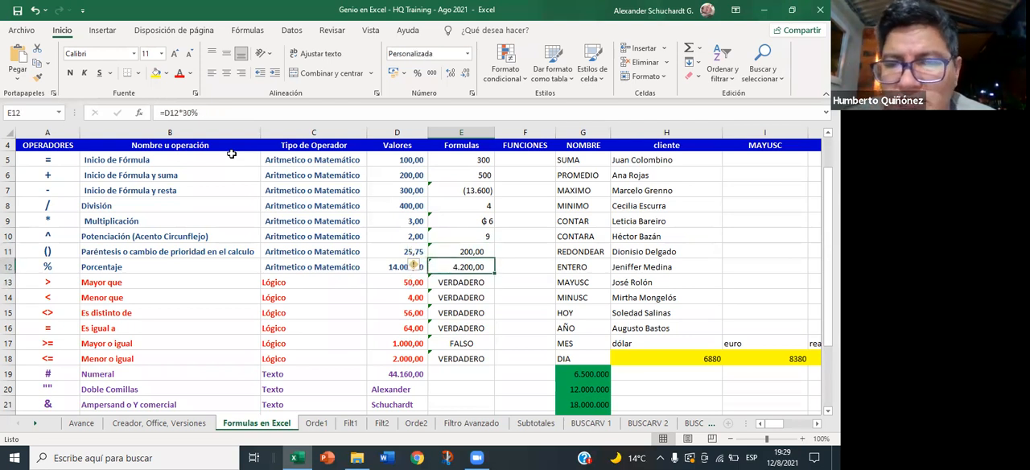
{"action": "key", "text": "Down"}
{"action": "key", "text": "Up"}
{"action": "key", "text": "Up"}
{"action": "key", "text": "Down"}
{"action": "key", "text": "Down"}
{"action": "key", "text": "Down"}
{"action": "key", "text": "Down"}
{"action": "key", "text": "Down"}
{"action": "key", "text": "Down"}
{"action": "key", "text": "Down"}
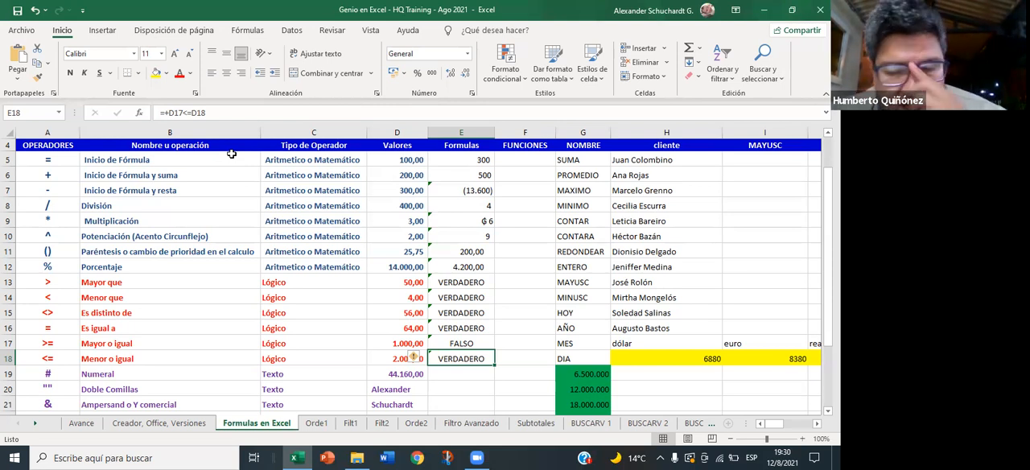
{"action": "key", "text": "Down"}
{"action": "key", "text": "Down"}
{"action": "key", "text": "Down"}
{"action": "key", "text": "Down"}
{"action": "key", "text": "Down"}
{"action": "key", "text": "Down"}
{"action": "key", "text": "Down"}
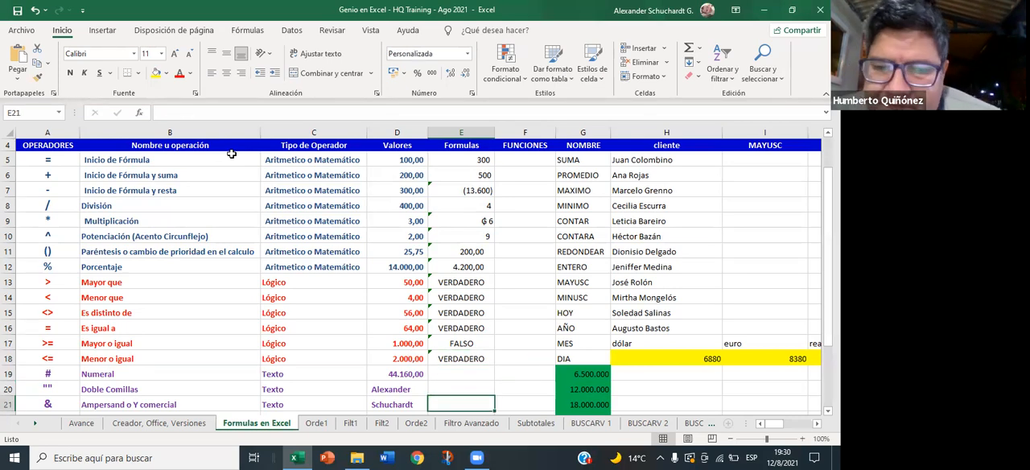
{"action": "key", "text": "Down"}
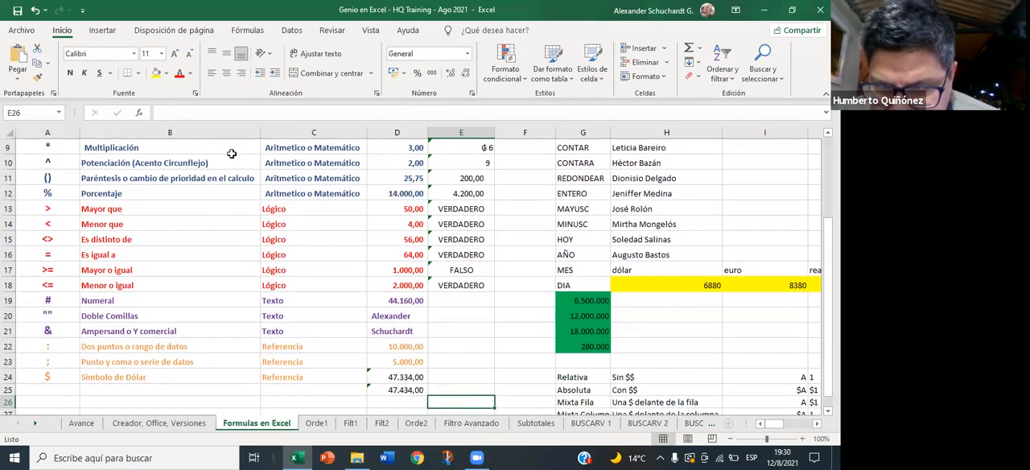
- Start a formula in E19 of the Numeral row with =tex and highlight the suggested TEXTO function
{"action": "key", "text": "Up"}
{"action": "key", "text": "Up"}
{"action": "key", "text": "Up"}
{"action": "key", "text": "Up"}
{"action": "key", "text": "Up"}
{"action": "key", "text": "Up"}
{"action": "key", "text": "Up"}
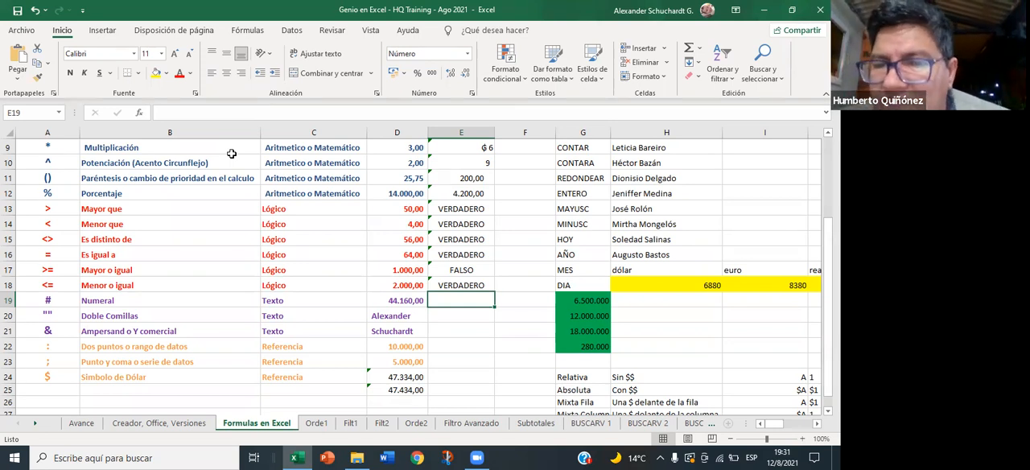
{"action": "type", "text": "="}
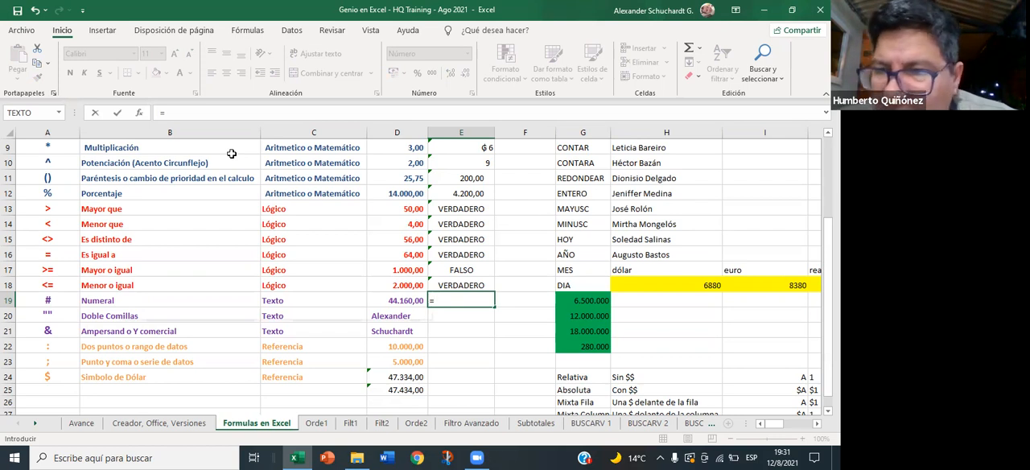
{"action": "type", "text": "tex"}
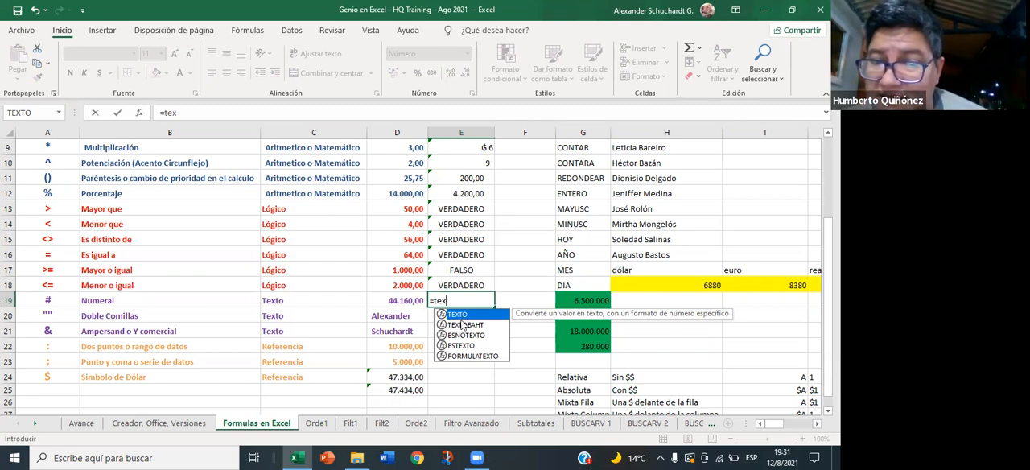
{"action": "left_click", "coordinate": [500, 345]}
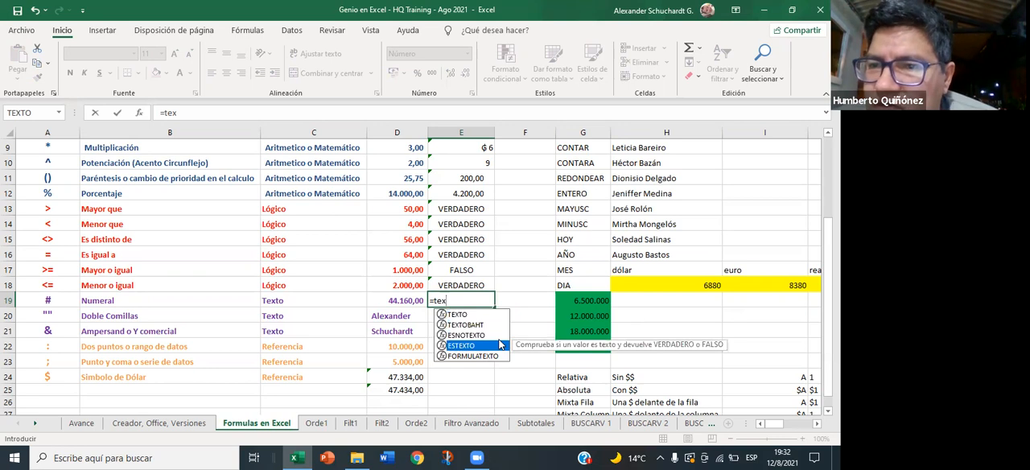
{"action": "key", "text": "Down"}
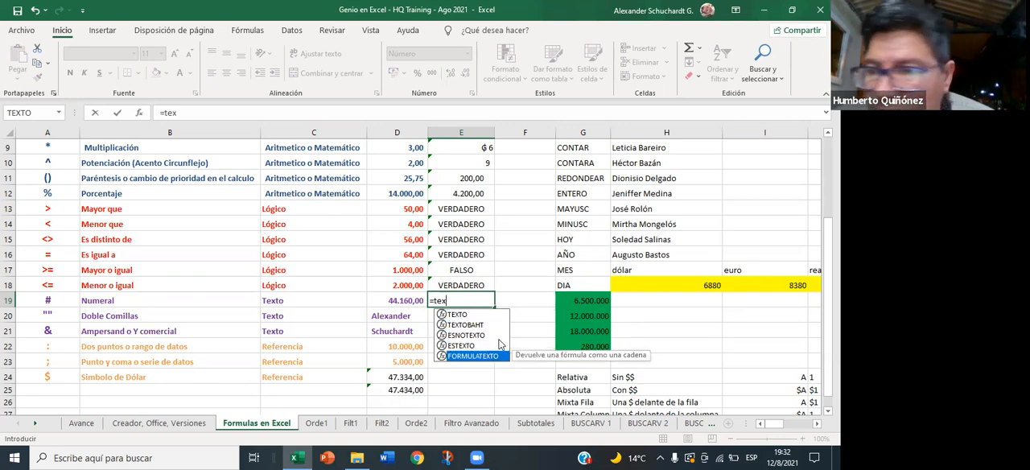
{"action": "key", "text": "Up"}
{"action": "key", "text": "Up"}
{"action": "key", "text": "Up"}
{"action": "key", "text": "Up"}
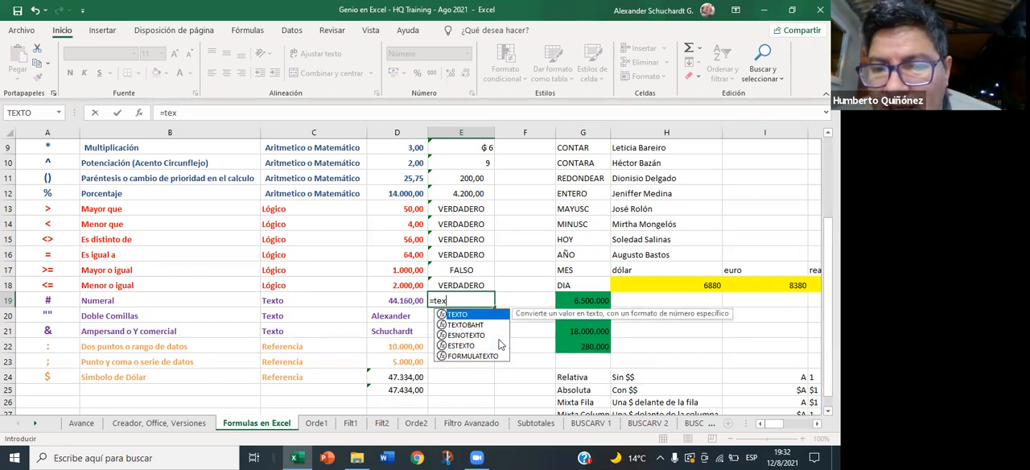
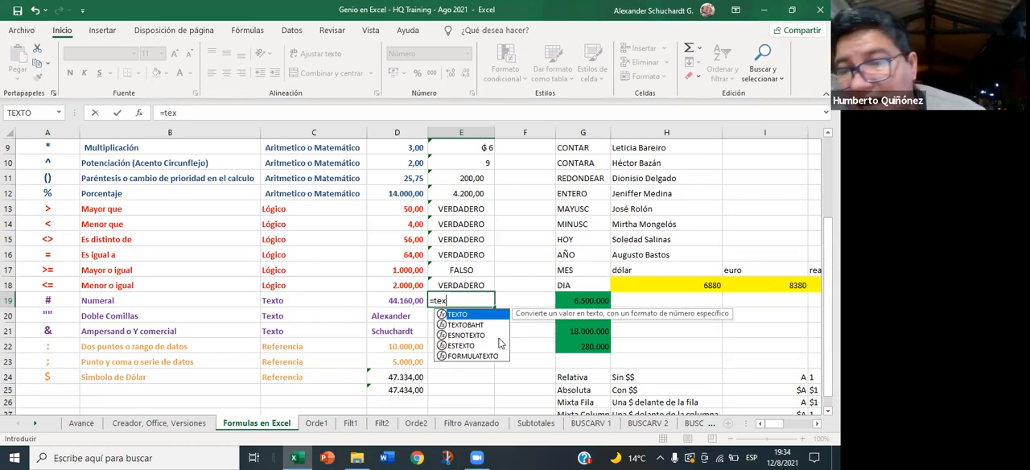
- Insert the suggested TEXTO function in E19 with D19 as its value argument, followed by a semicolon separator
{"action": "key", "text": "Down"}
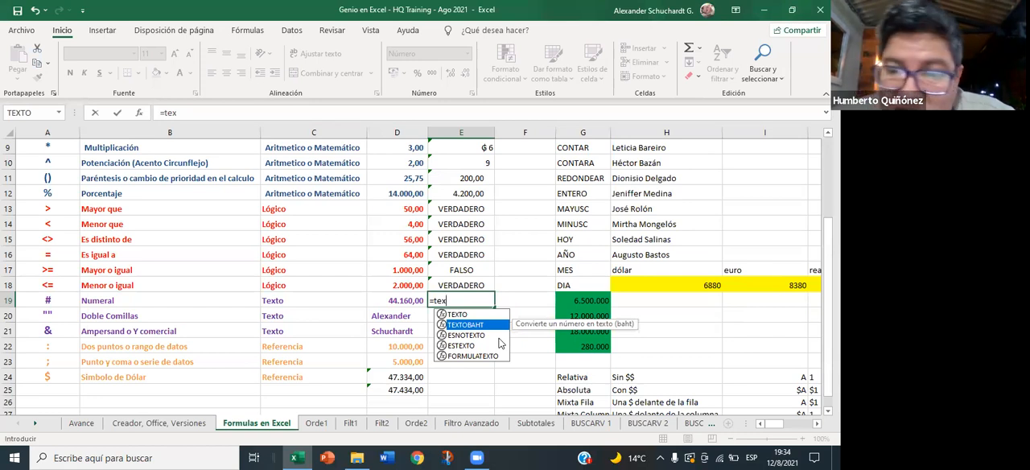
{"action": "key", "text": "Up"}
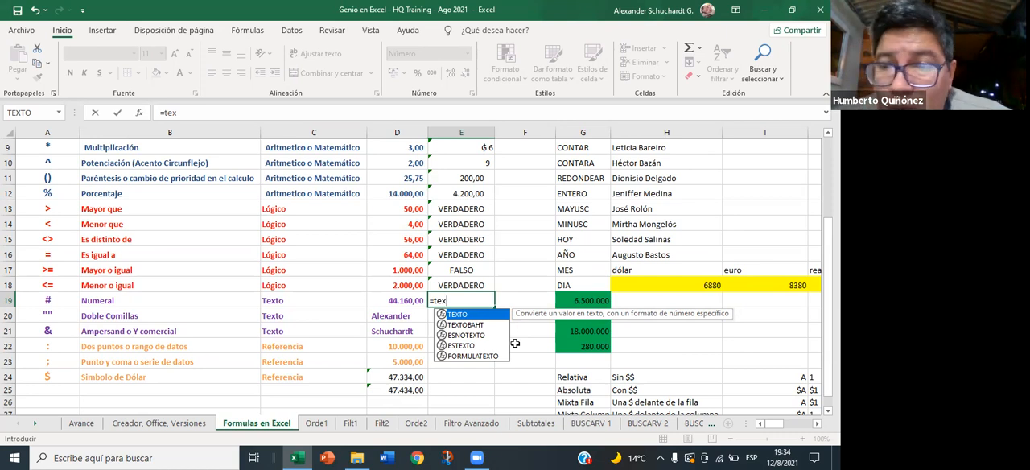
{"action": "key", "text": "Tab"}
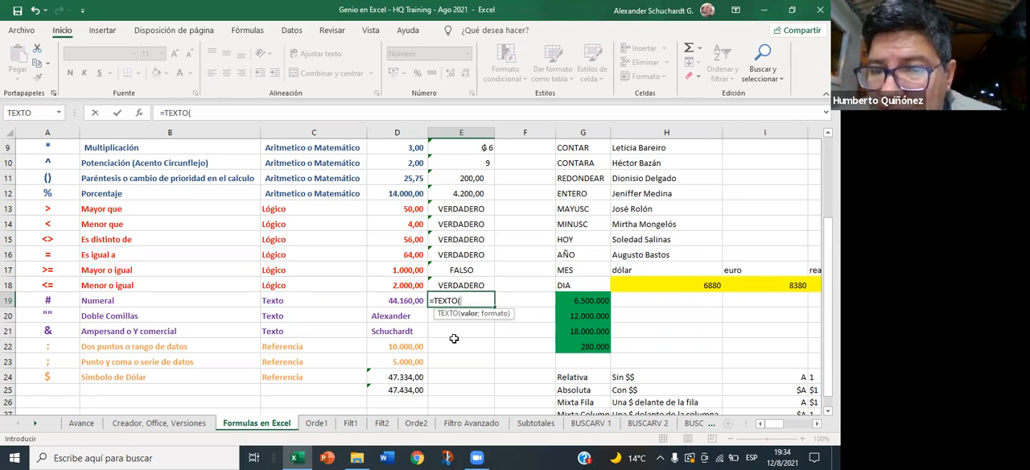
{"action": "left_click", "coordinate": [405, 300]}
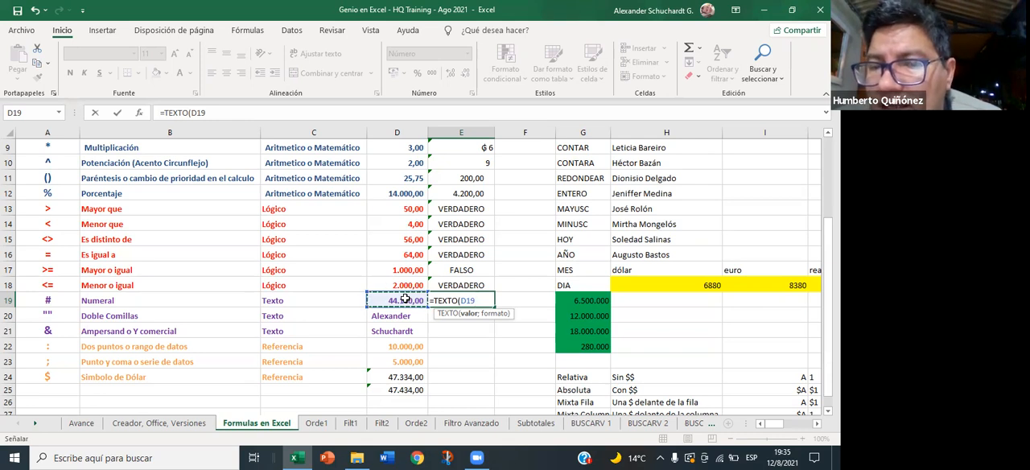
{"action": "key", "text": "F8"}
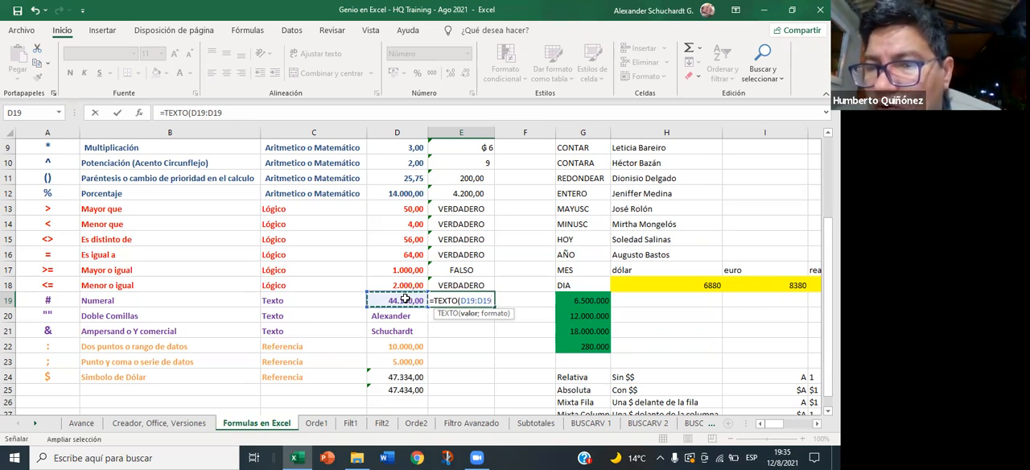
{"action": "key", "text": "BackSpace"}
{"action": "key", "text": "BackSpace"}
{"action": "key", "text": "BackSpace"}
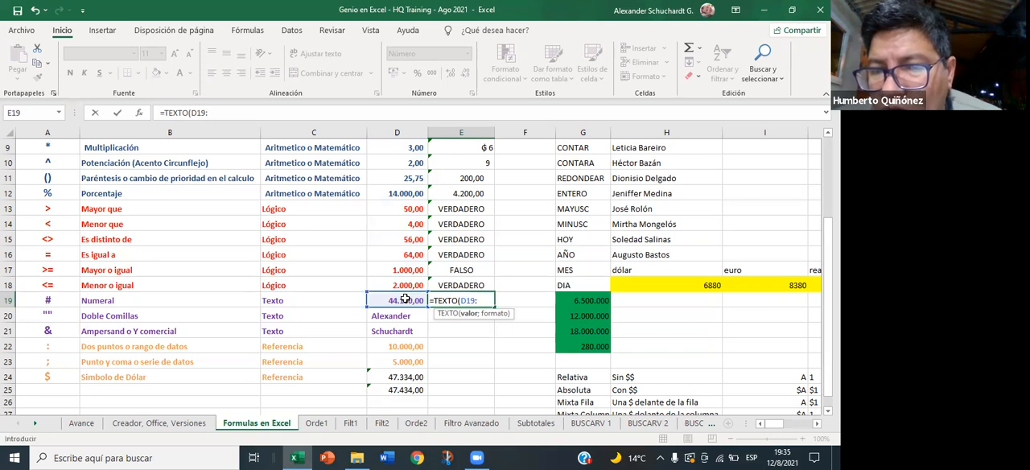
{"action": "type", "text": ";"}
{"action": "key", "text": "BackSpace"}
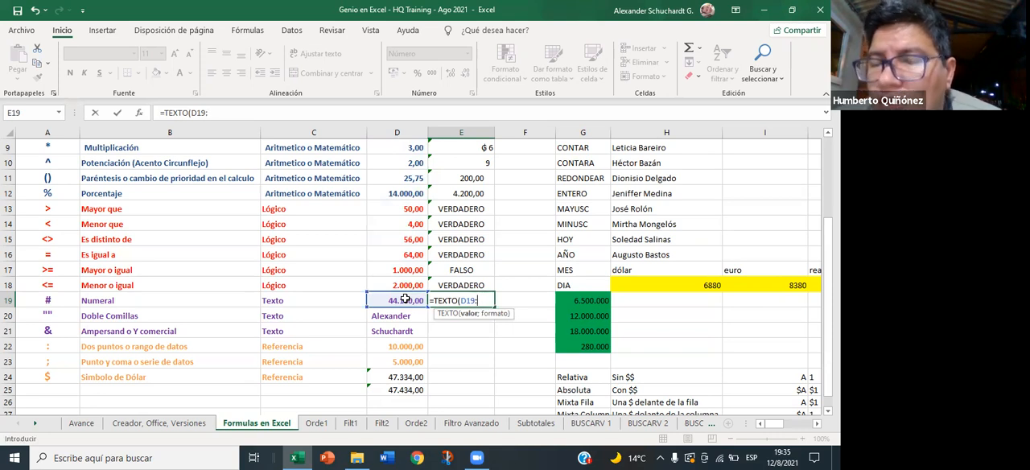
{"action": "type", "text": ";"}
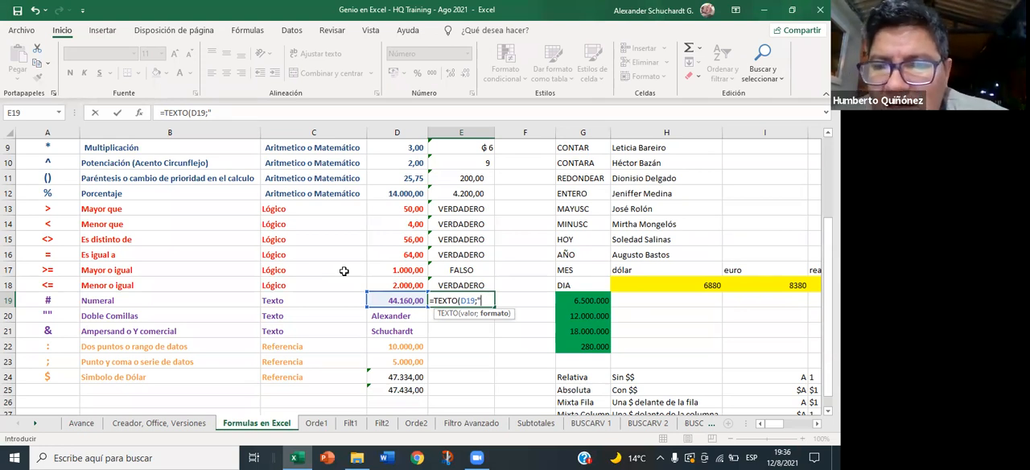
- Complete the E19 formula with the quoted currency format, so it reads =TEXTO(D19;"$ #.##0,00")
{"action": "type", "text": "$"}
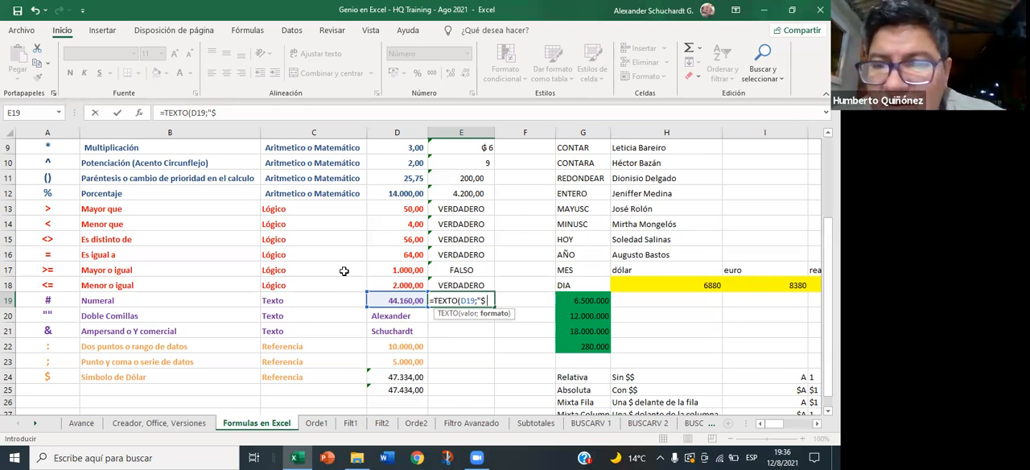
{"action": "type", "text": "#"}
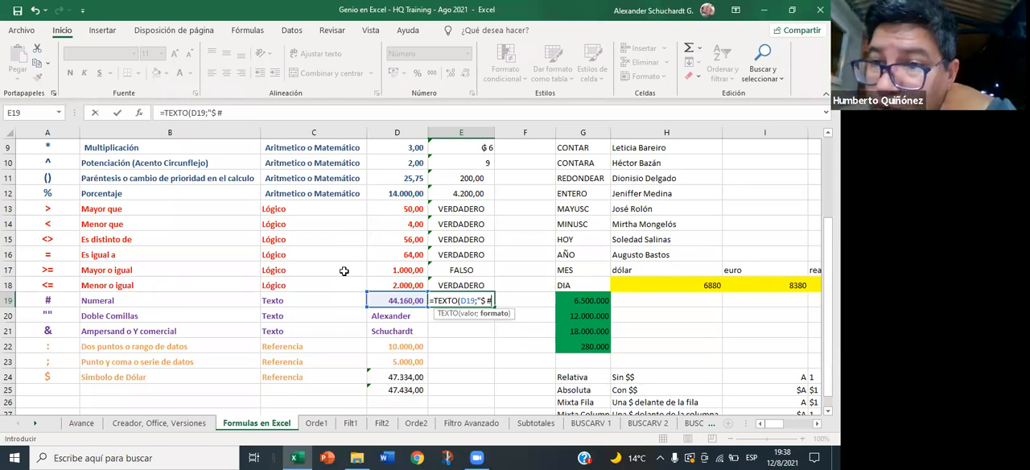
{"action": "type", "text": "."}
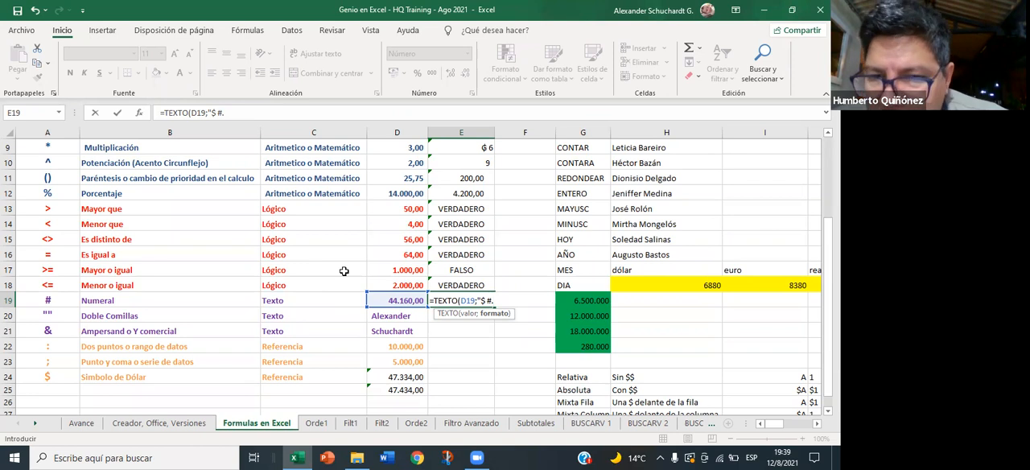
{"action": "type", "text": "##0"}
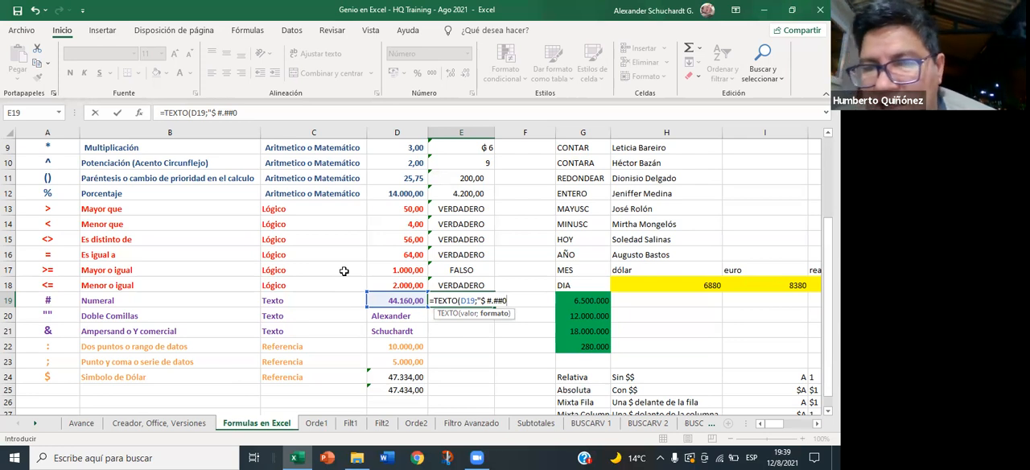
{"action": "type", "text": ","}
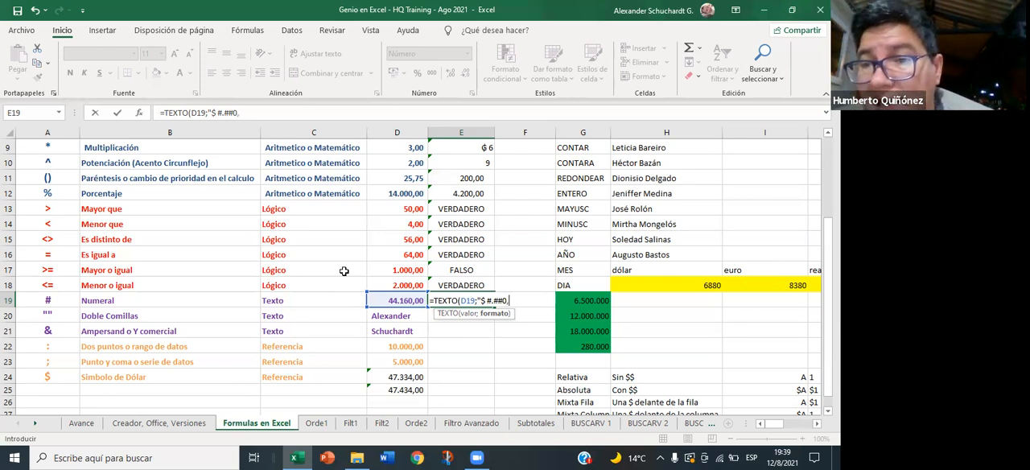
{"action": "type", "text": "00"}
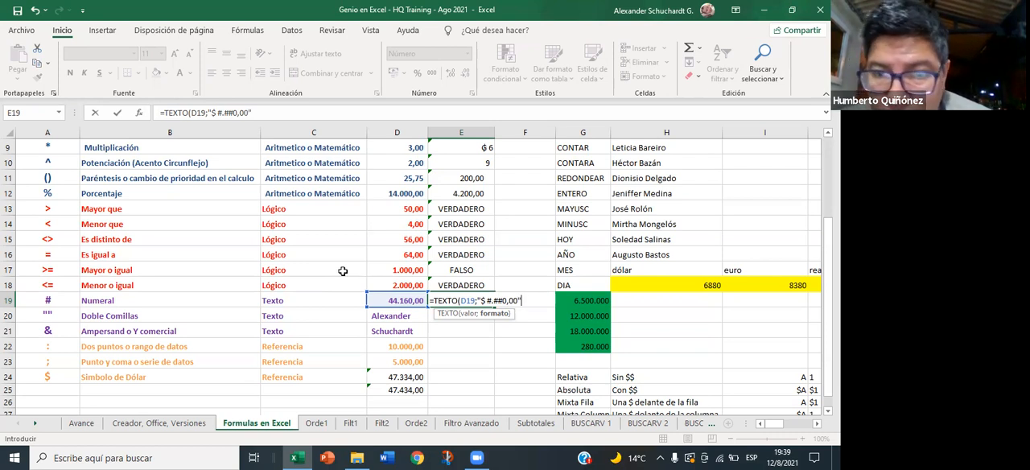
{"action": "type", "text": "="}
{"action": "key", "text": "BackSpace"}
{"action": "type", "text": ")"}
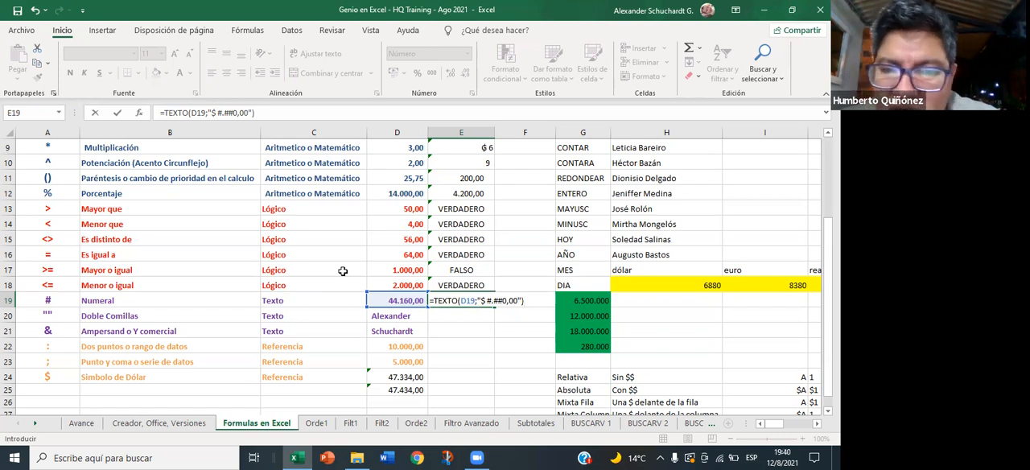
{"action": "key", "text": "Return"}
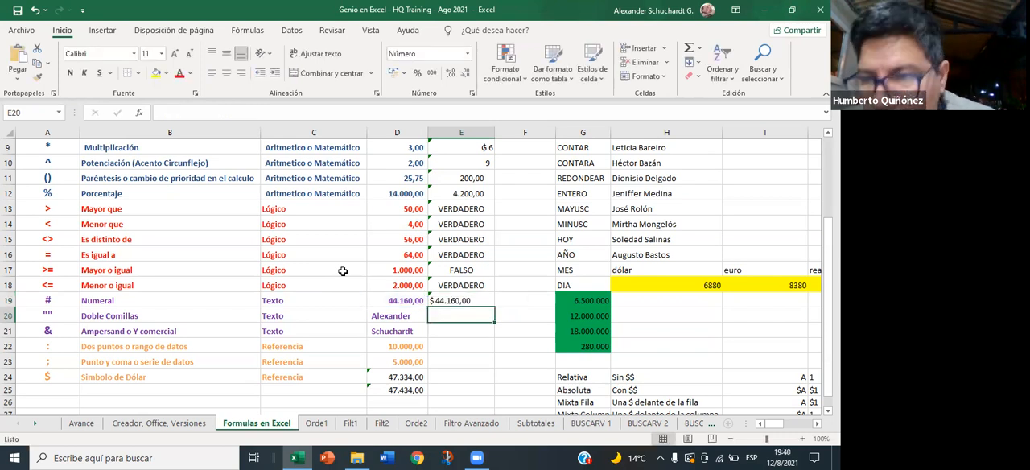
{"action": "key", "text": "Up"}
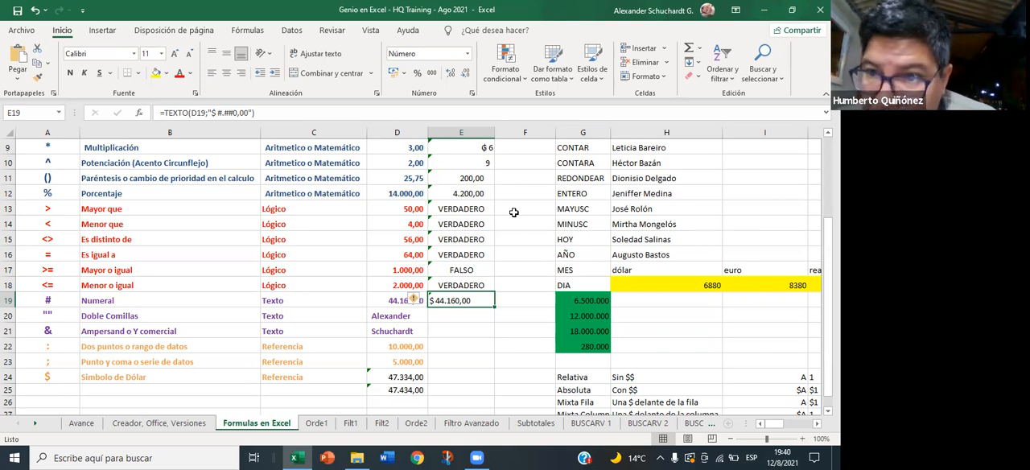
- Try the value 1525254 in D19 to test the E19 currency format, and undo the entry
{"action": "left_click", "coordinate": [390, 301]}
{"action": "type", "text": "1525254"}
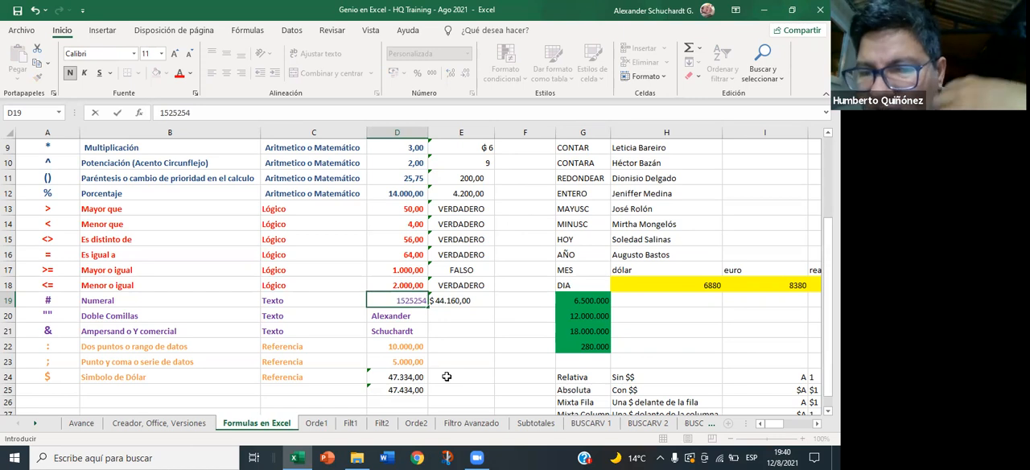
{"action": "key", "text": "Return"}
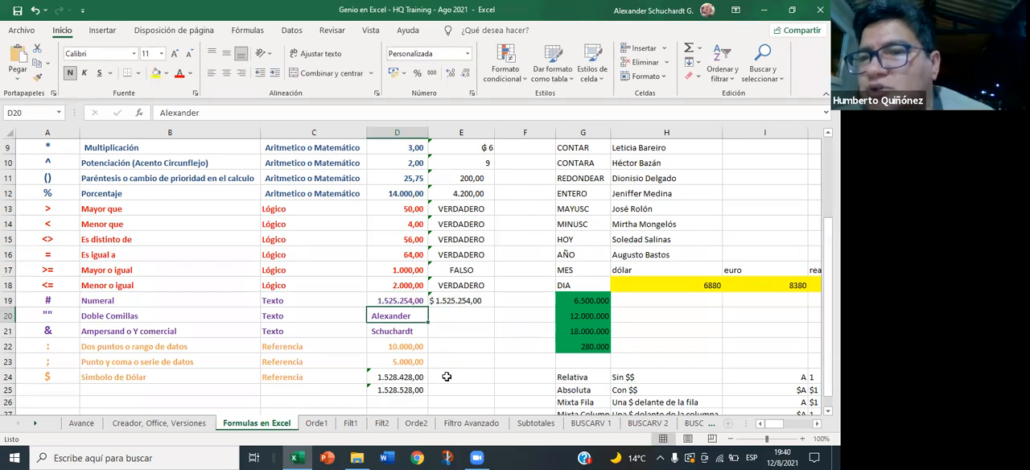
{"action": "key", "text": "Up"}
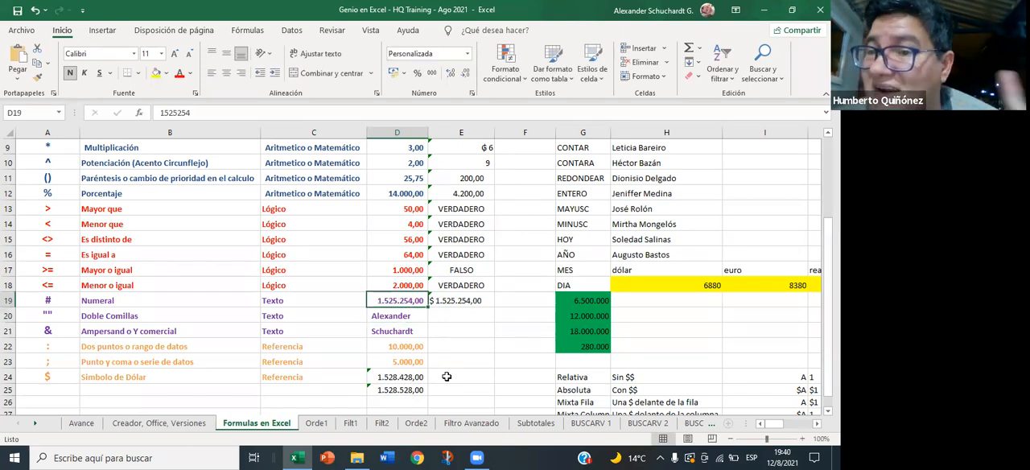
{"action": "left_click", "coordinate": [463, 299]}
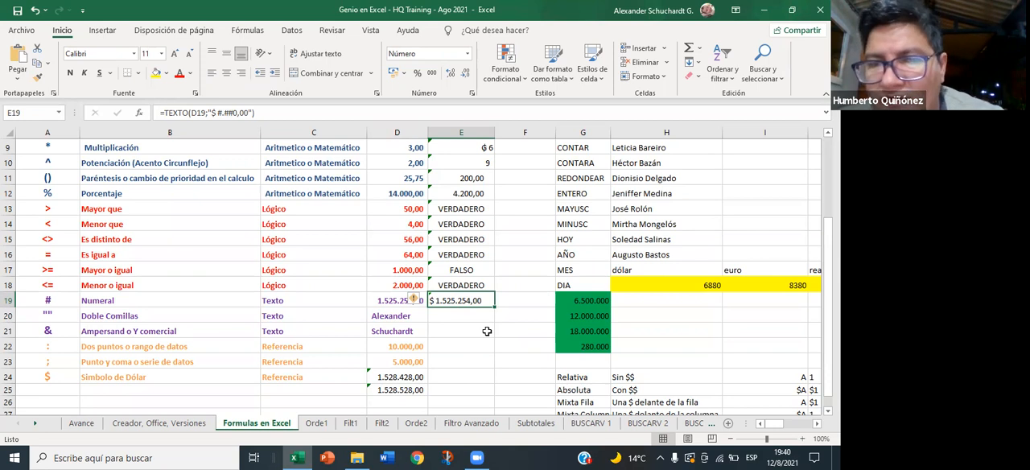
{"action": "key", "text": "ctrl+z"}
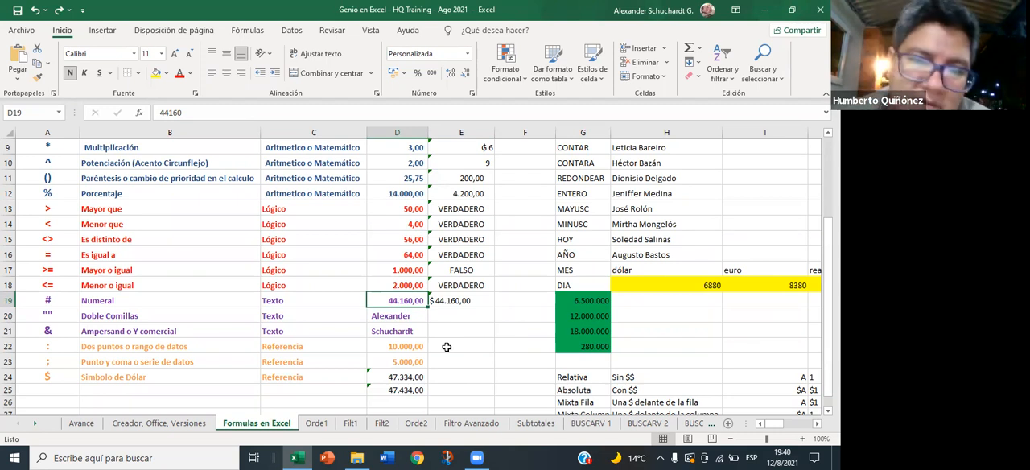
- Test the E19 format on decimals by entering 1525458,25 in D19, and undo the entry
{"action": "type", "text": "1525458"}
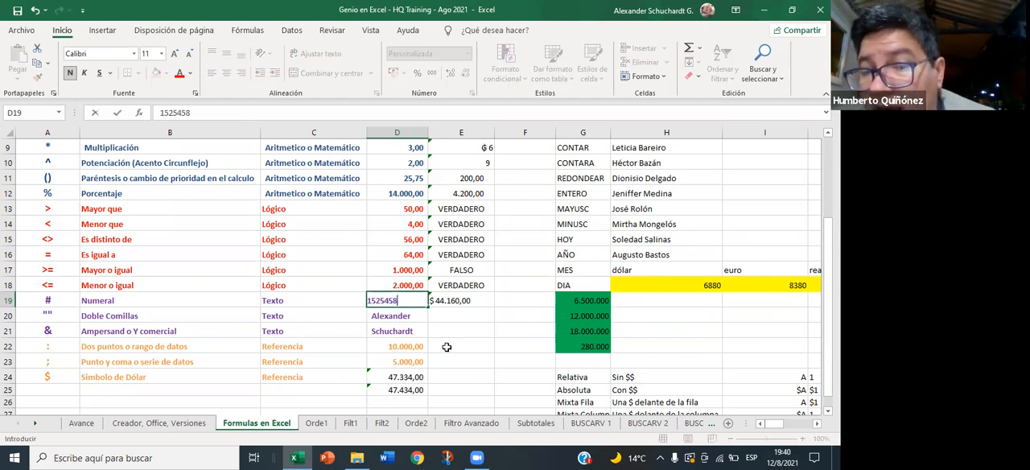
{"action": "type", "text": ",25"}
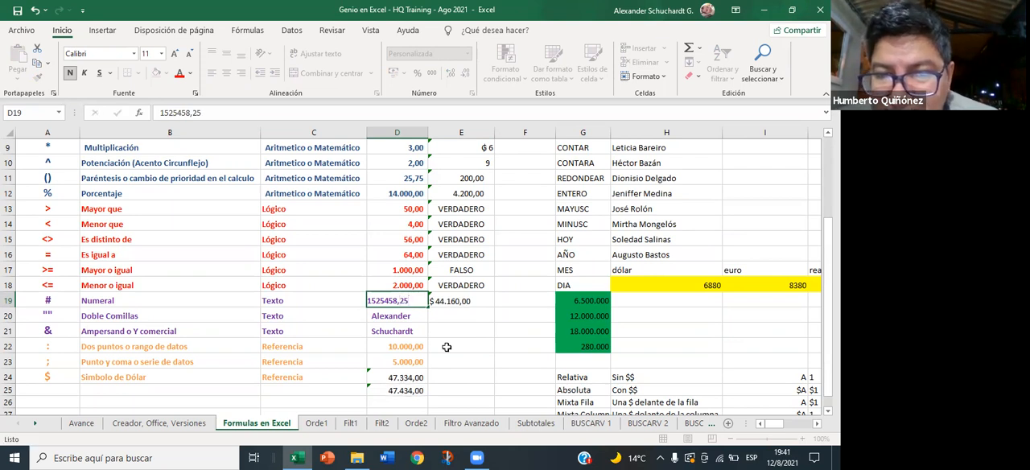
{"action": "key", "text": "Return"}
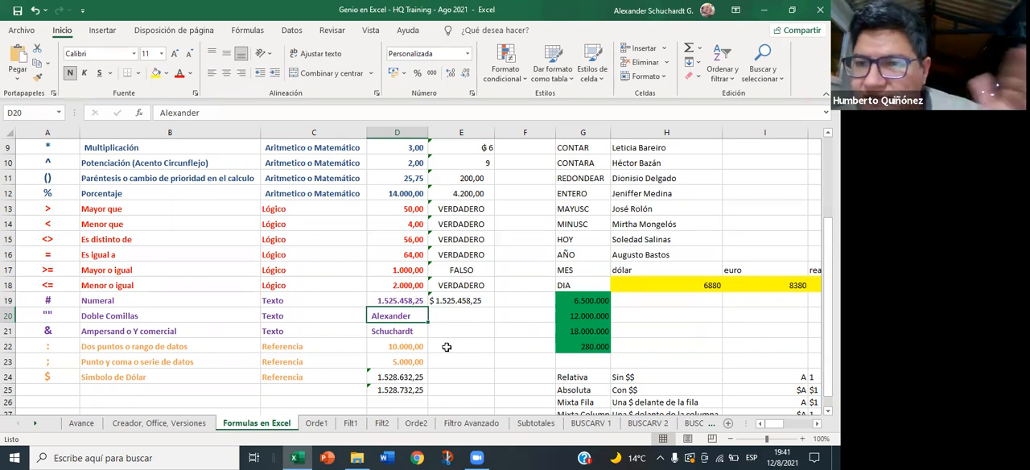
{"action": "left_click", "coordinate": [446, 299]}
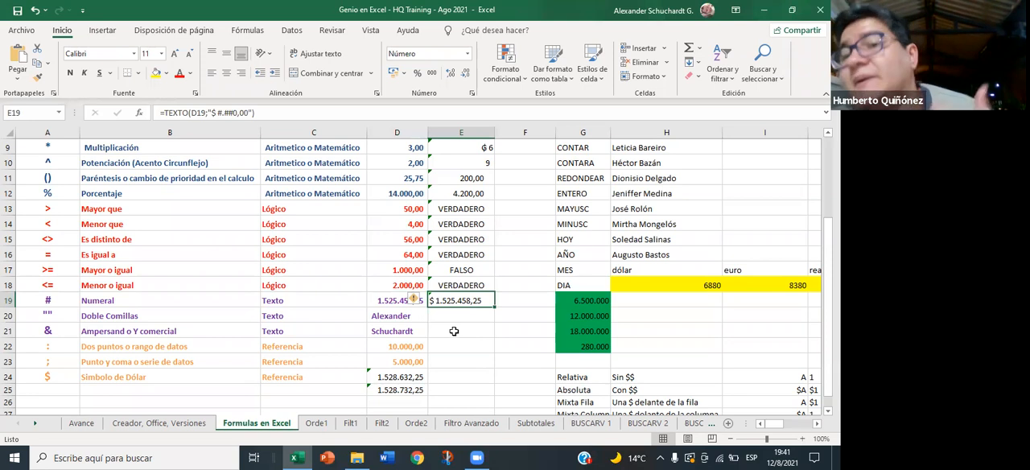
{"action": "key", "text": "ctrl+z"}
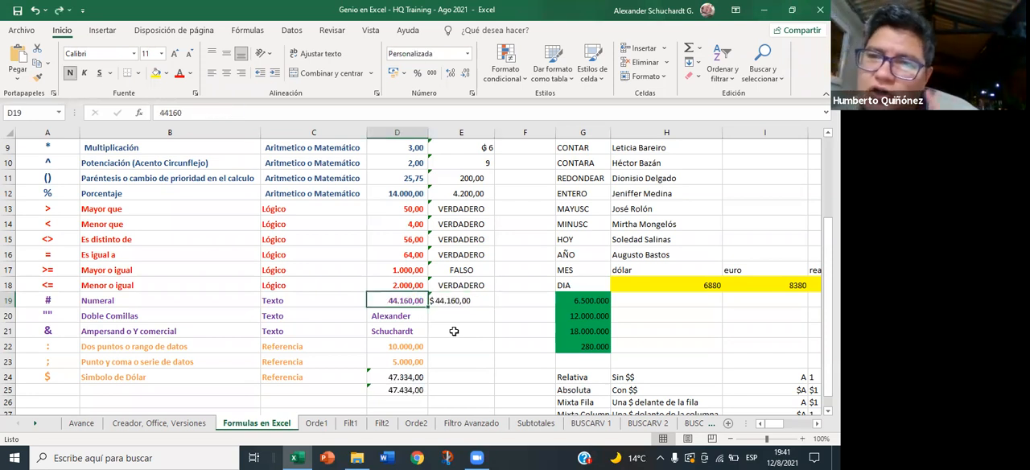
- Review the TEXTO formula in E19 against its source value in D19, and the logical operator results in E13 to E18
{"action": "left_click", "coordinate": [469, 301]}
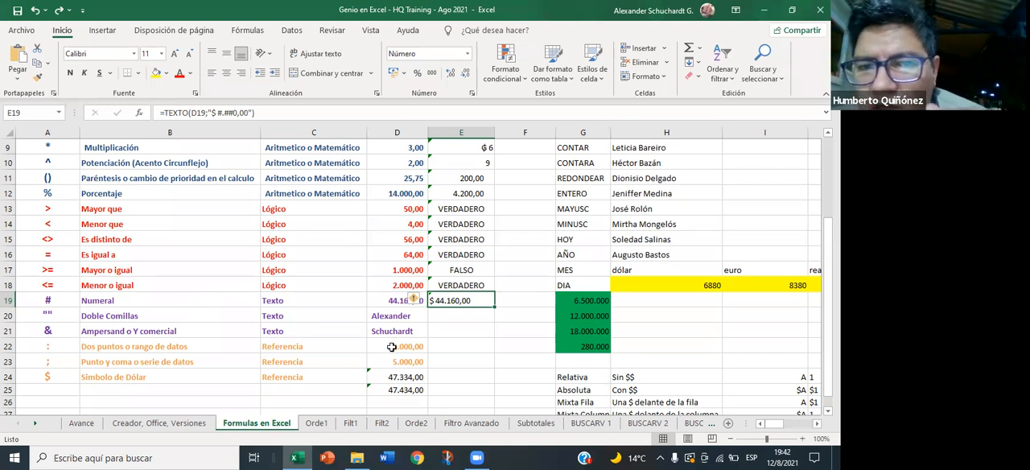
{"action": "scroll", "coordinate": [400, 355], "scroll_direction": "down", "scroll_amount": 2}
{"action": "scroll", "coordinate": [411, 346], "scroll_direction": "up", "scroll_amount": 2}
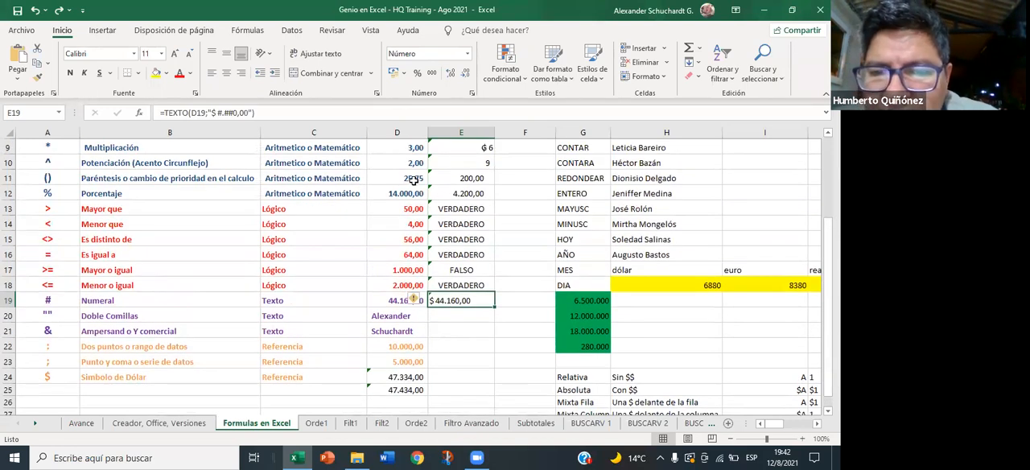
{"action": "left_click_drag", "start_coordinate": [412, 178], "coordinate": [407, 207]}
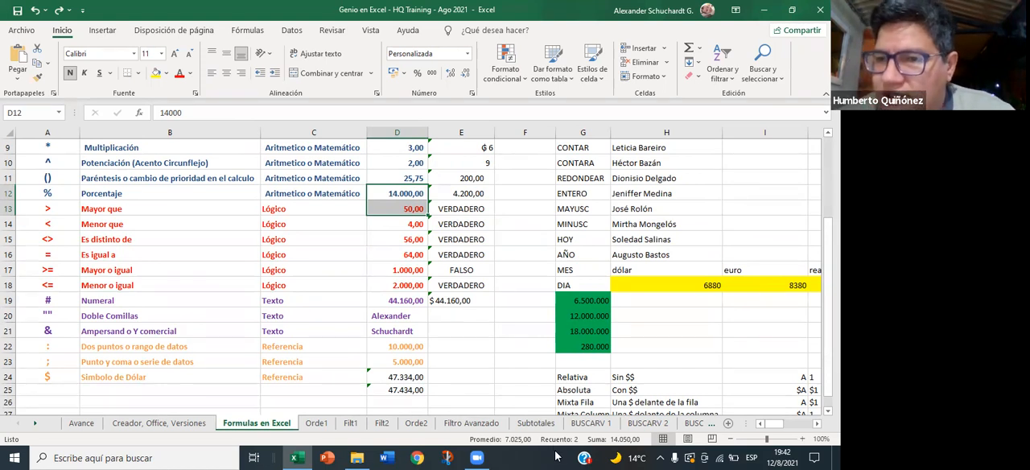
{"action": "left_click", "coordinate": [468, 347]}
{"action": "left_click_drag", "start_coordinate": [416, 302], "coordinate": [434, 300]}
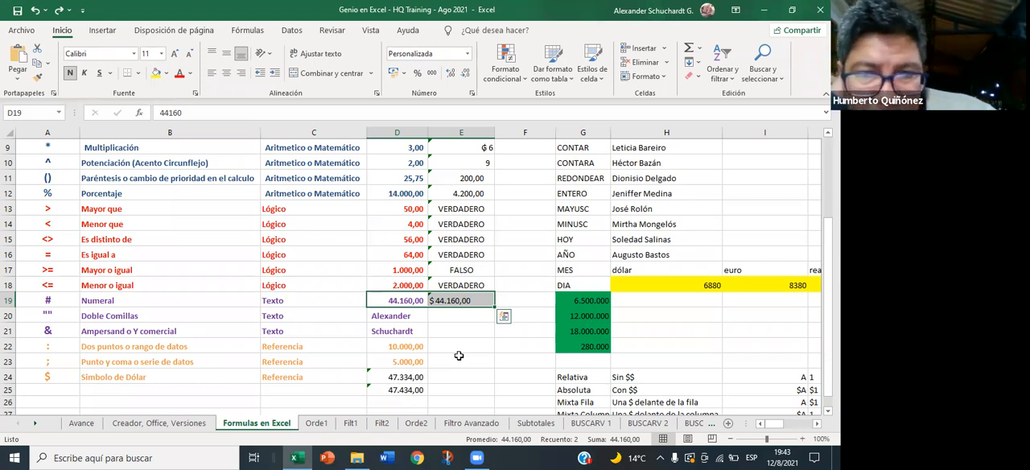
{"action": "left_click_drag", "start_coordinate": [471, 211], "coordinate": [468, 284]}
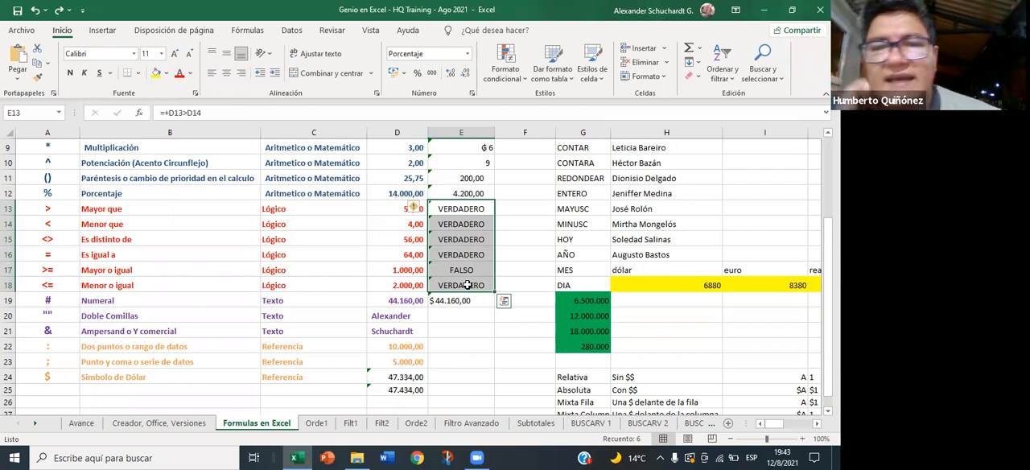
{"action": "left_click_drag", "start_coordinate": [480, 206], "coordinate": [466, 304]}
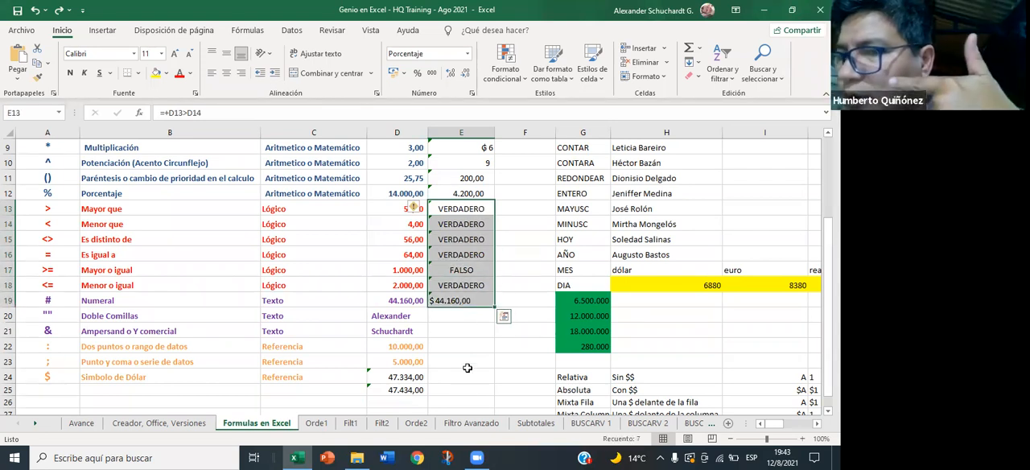
{"action": "scroll", "coordinate": [487, 373], "scroll_direction": "up", "scroll_amount": 2}
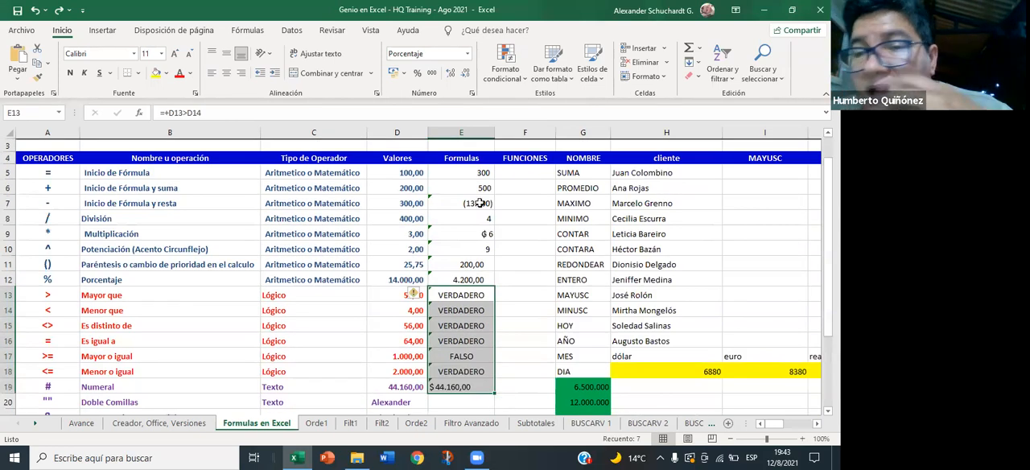
{"action": "scroll", "coordinate": [509, 267], "scroll_direction": "down", "scroll_amount": 3}
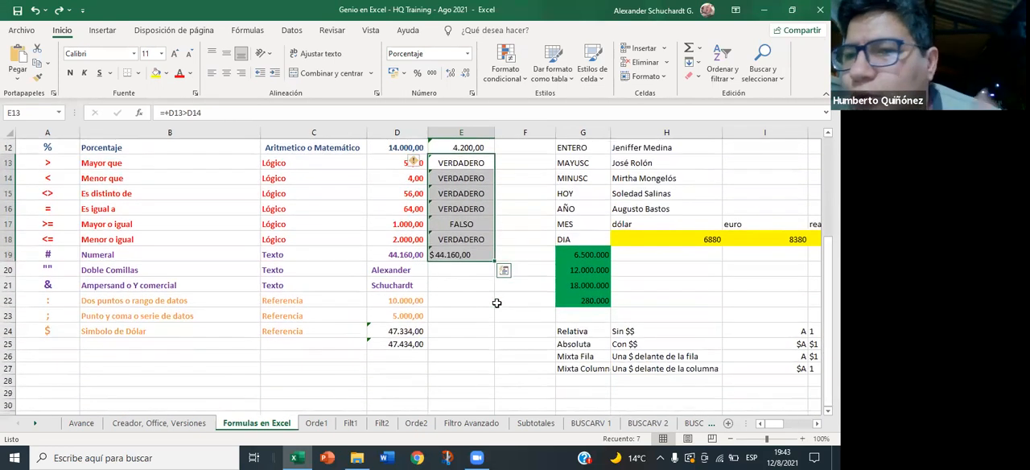
- Copy the TEXTO currency formula from E19 into the empty cell E29
{"action": "scroll", "coordinate": [463, 337], "scroll_direction": "up", "scroll_amount": 1}
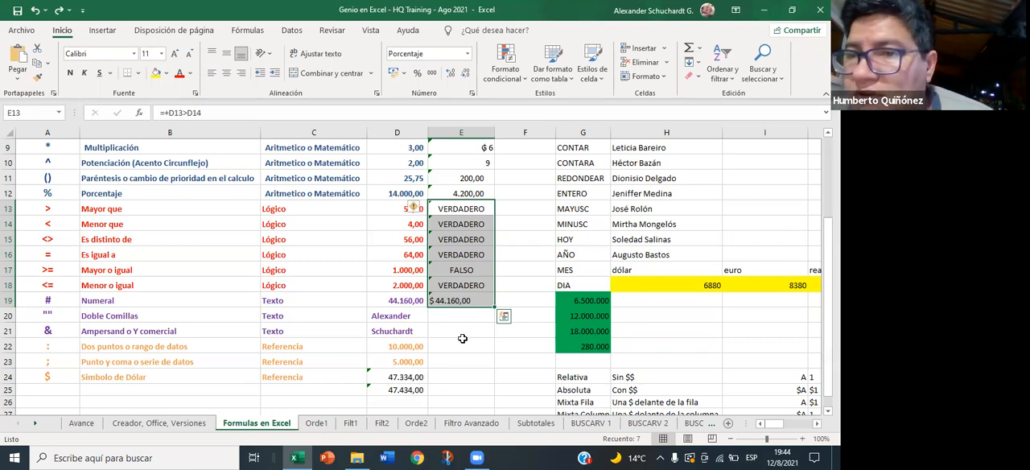
{"action": "left_click", "coordinate": [447, 301]}
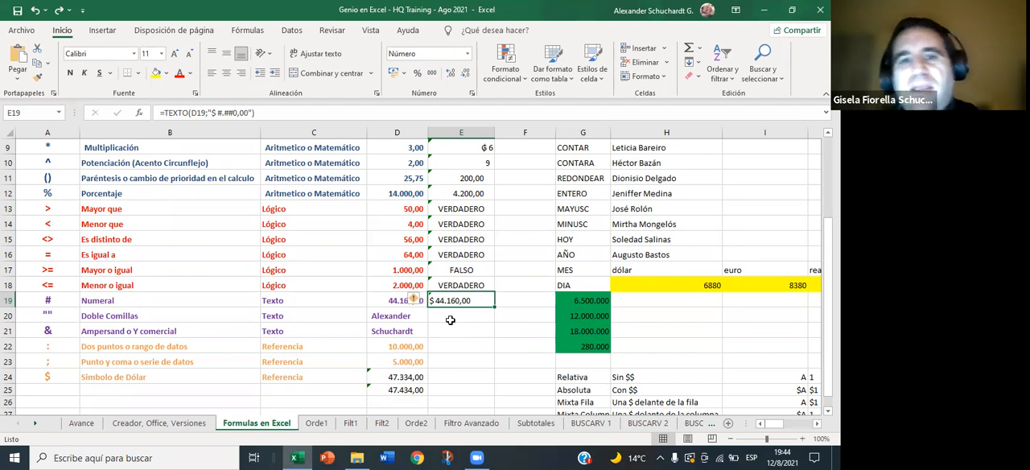
{"action": "left_click", "coordinate": [464, 313]}
{"action": "left_click", "coordinate": [464, 300]}
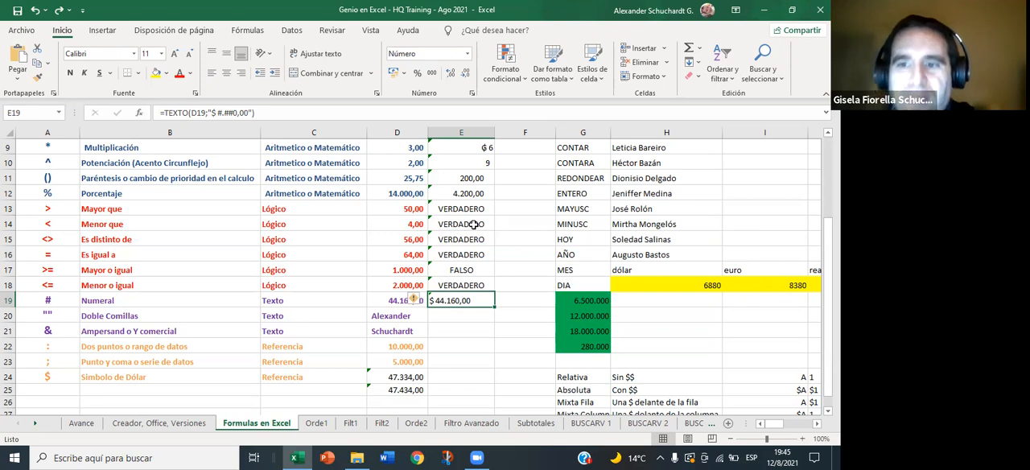
{"action": "key", "text": "ctrl+c"}
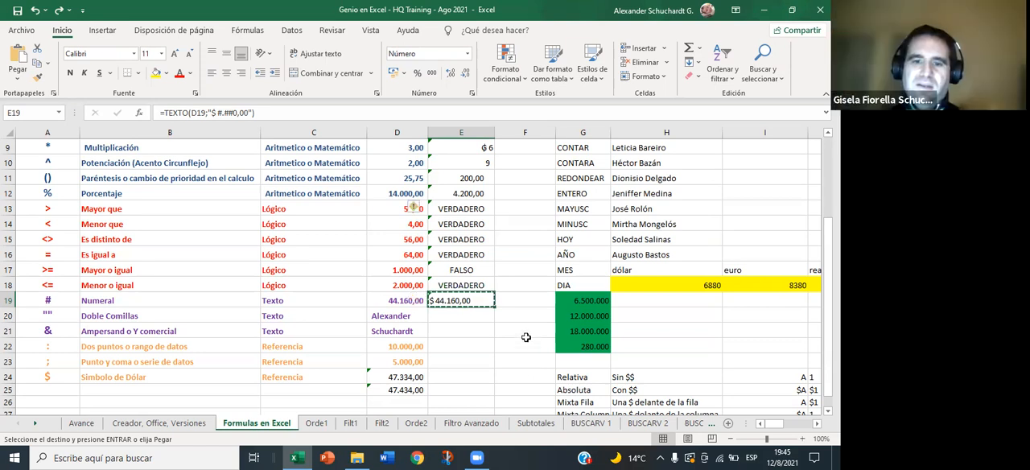
{"action": "scroll", "coordinate": [525, 337], "scroll_direction": "down", "scroll_amount": 3}
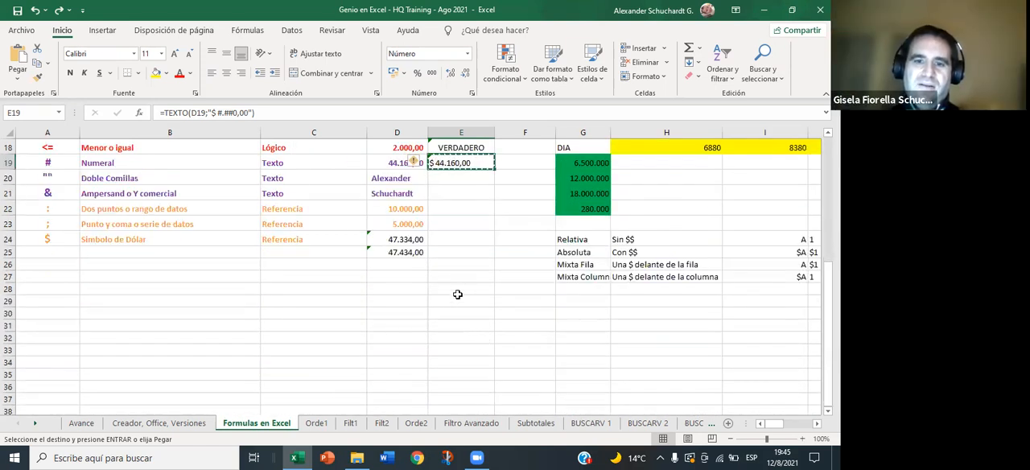
{"action": "left_click", "coordinate": [459, 300]}
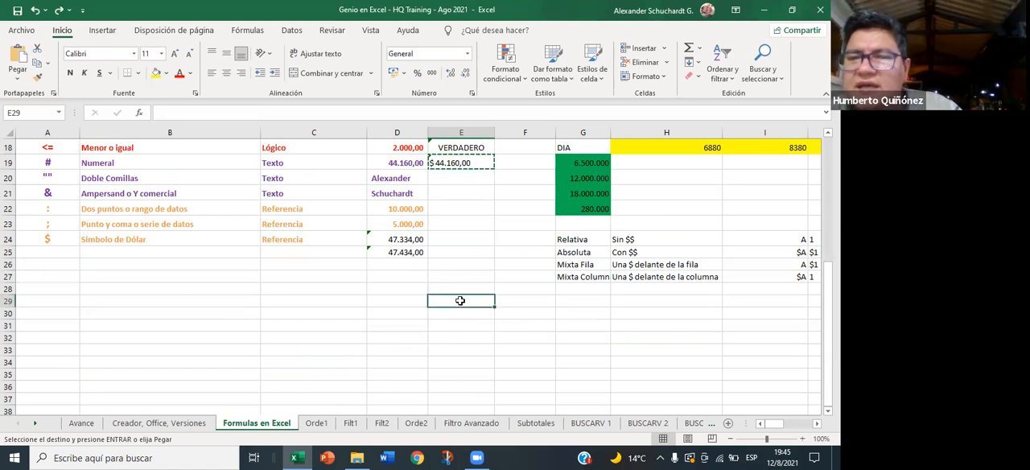
{"action": "right_click", "coordinate": [461, 304]}
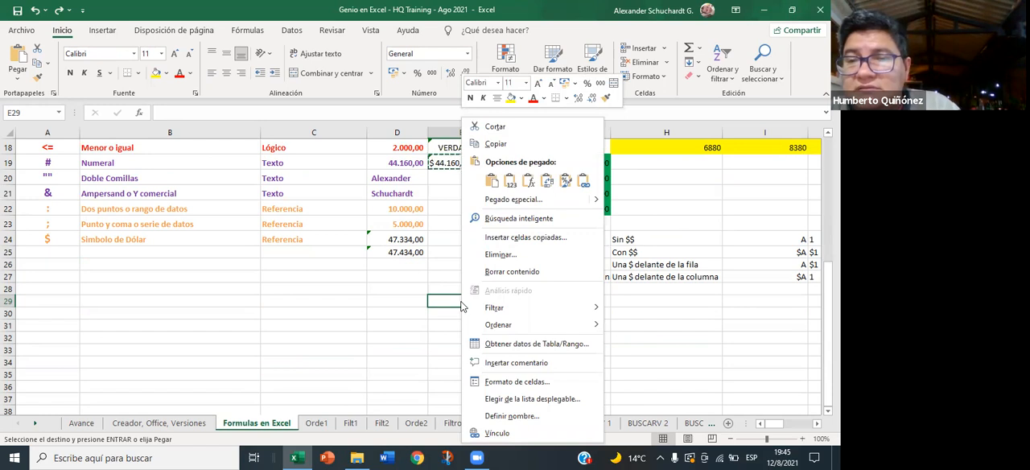
{"action": "left_click", "coordinate": [435, 321]}
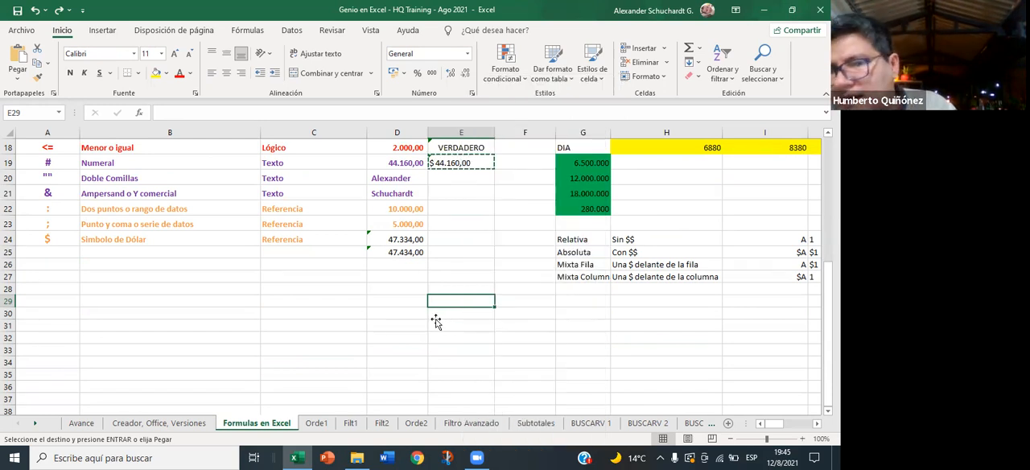
{"action": "key", "text": "Return"}
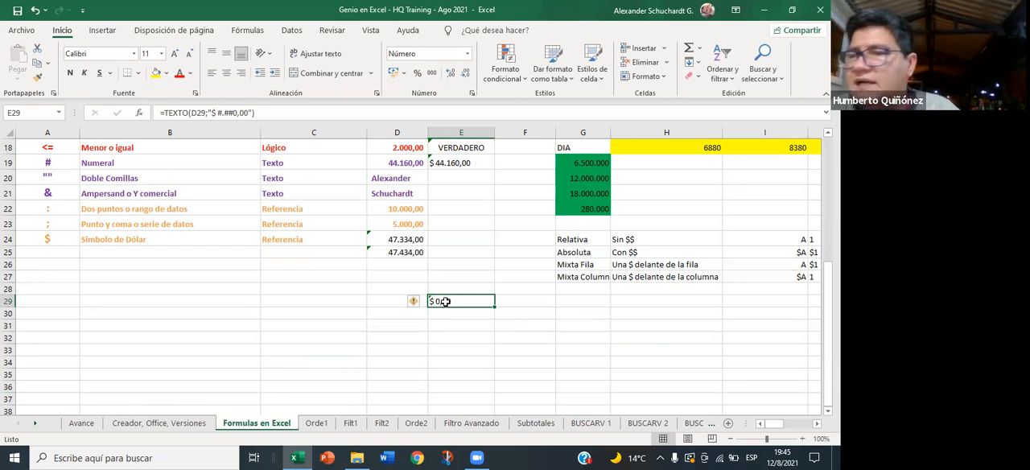
- Enter 44160 in D29 as the source value for the copied TEXTO formula
{"action": "left_click", "coordinate": [510, 300]}
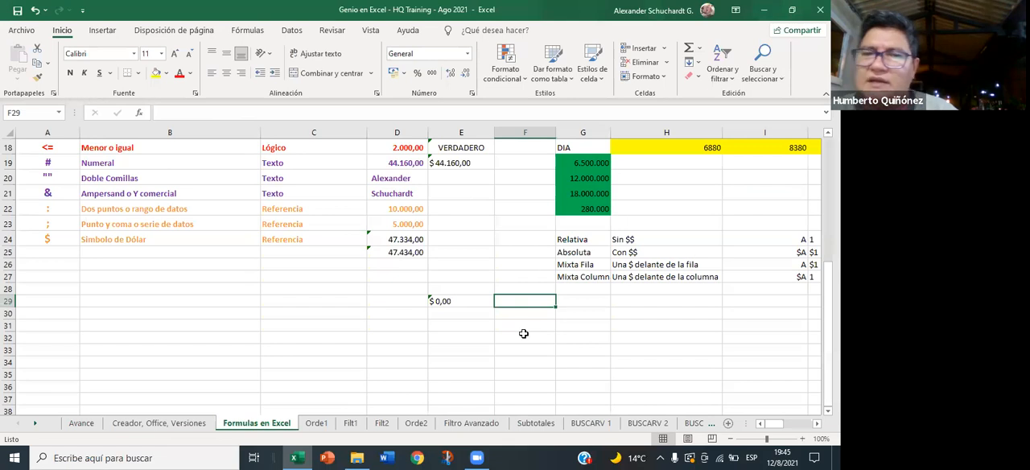
{"action": "key", "text": "Left"}
{"action": "key", "text": "Left"}
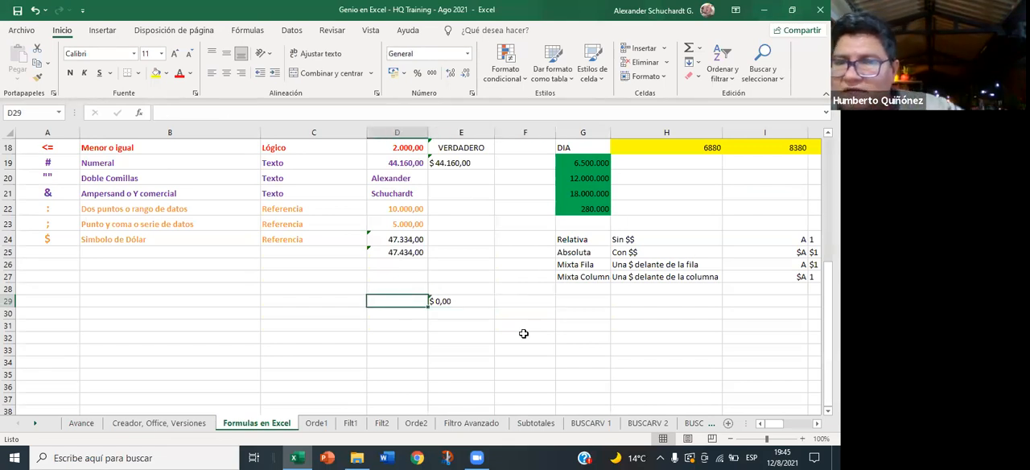
{"action": "type", "text": "44160"}
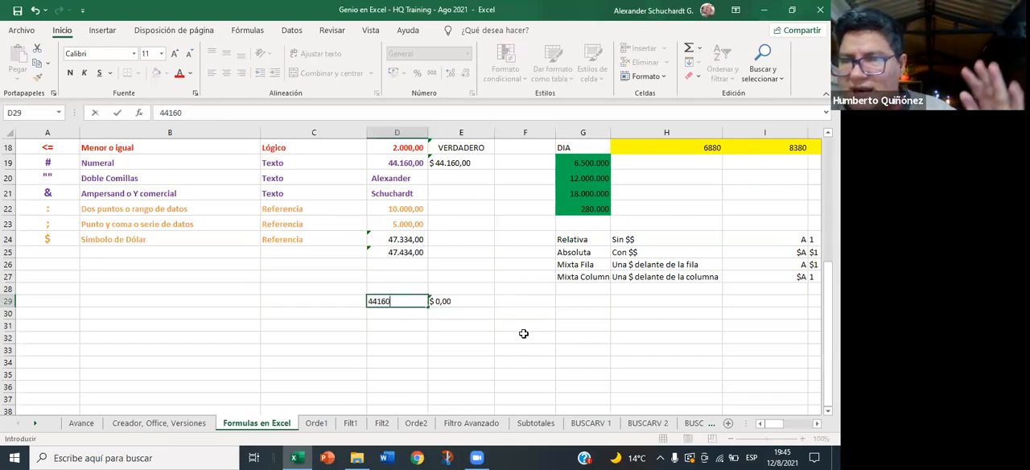
{"action": "key", "text": "Return"}
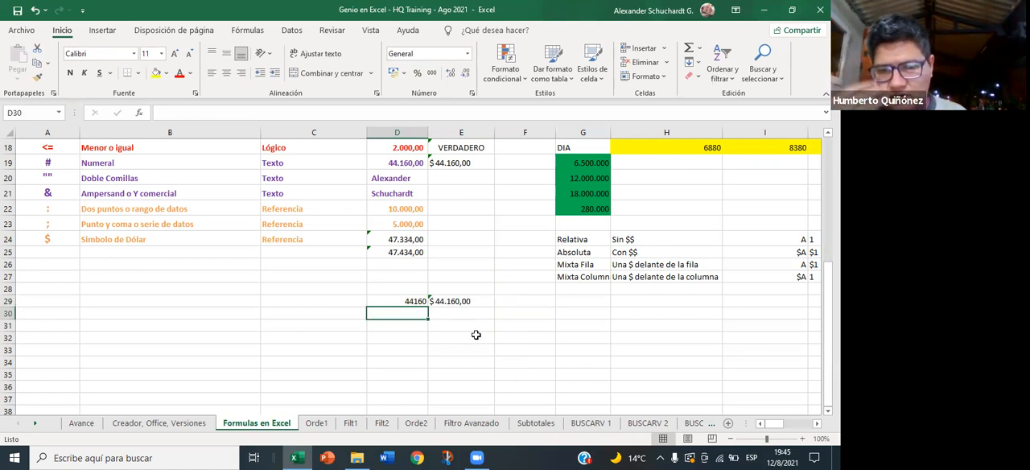
- Fill the D29 value down through D35
{"action": "left_click", "coordinate": [417, 301]}
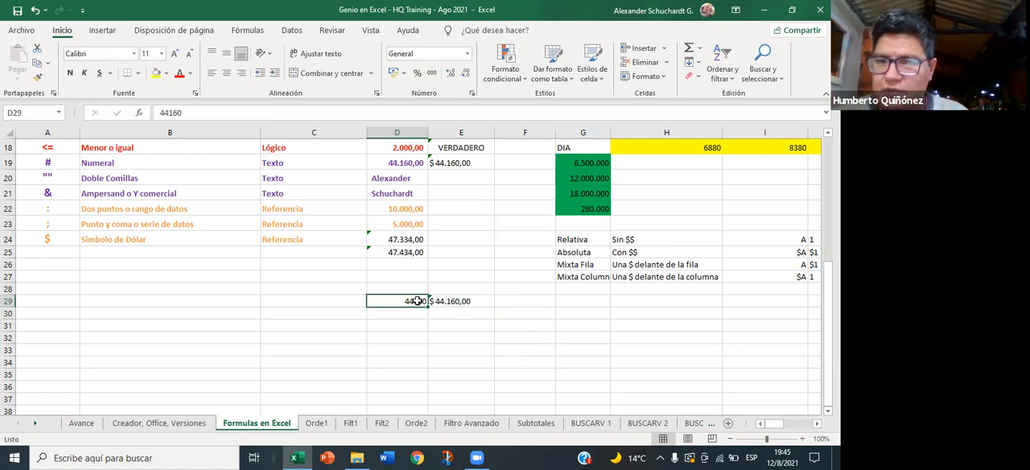
{"action": "left_click_drag", "start_coordinate": [428, 307], "coordinate": [427, 328]}
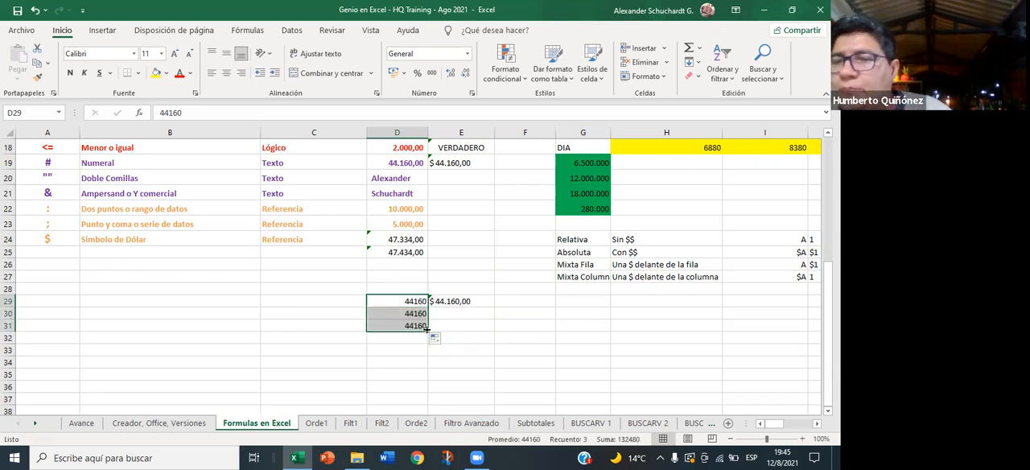
{"action": "left_click_drag", "start_coordinate": [426, 328], "coordinate": [427, 378]}
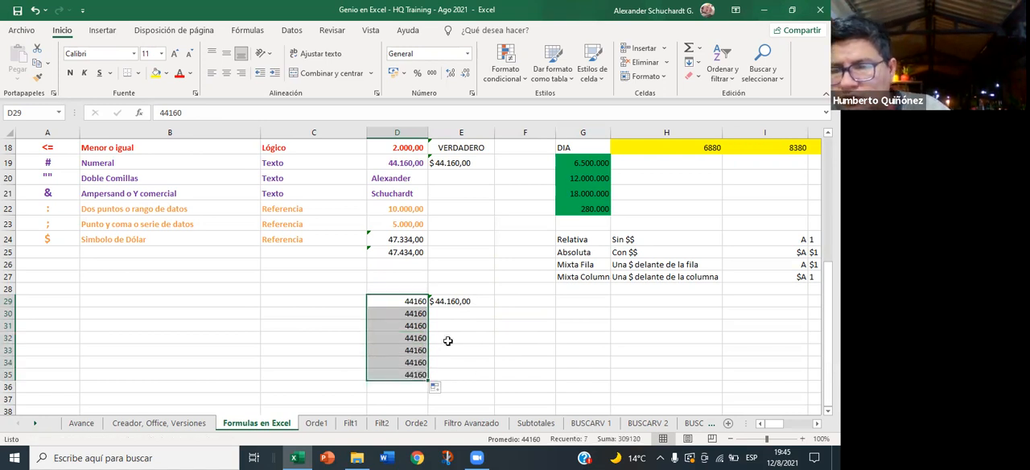
- Replace the value in D30 with the formula +D29+1 to increase the number above by one
{"action": "left_click", "coordinate": [421, 302]}
{"action": "left_click", "coordinate": [422, 313]}
{"action": "type", "text": "+D29+1"}
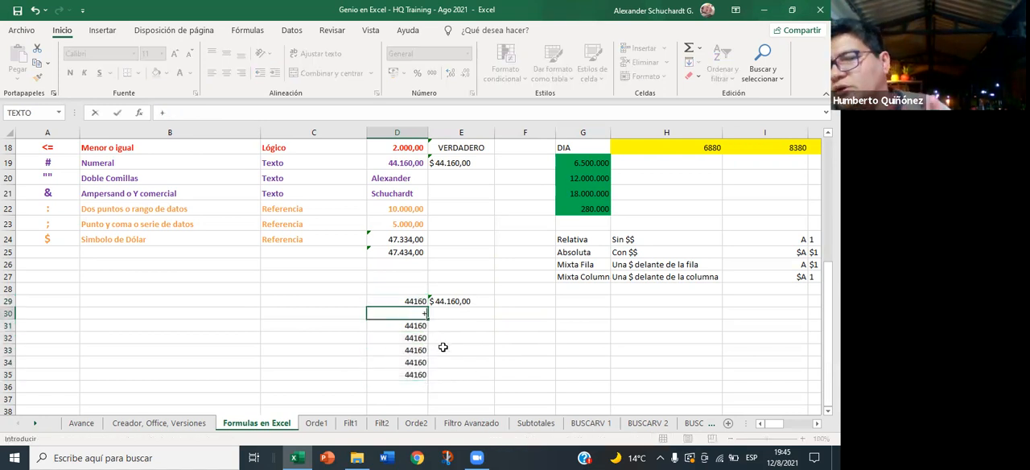
{"action": "key", "text": "Up"}
{"action": "type", "text": "+1"}
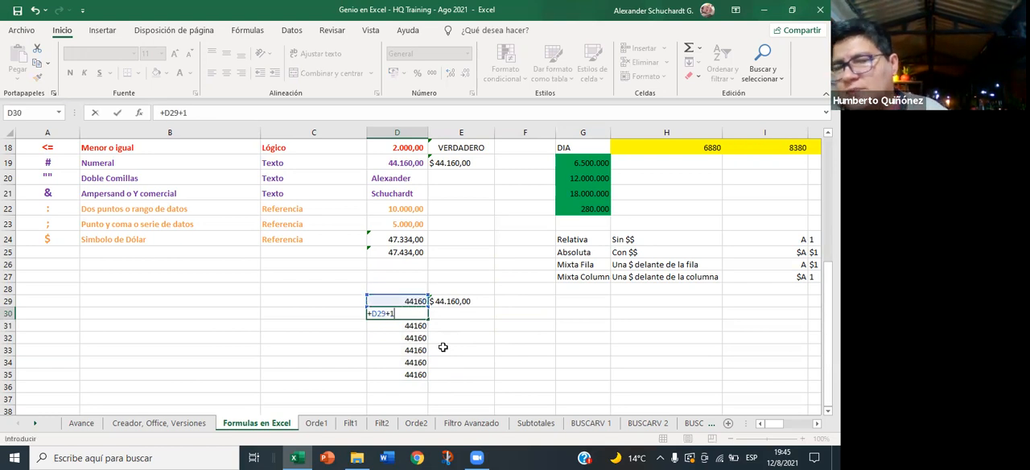
{"action": "key", "text": "Return"}
{"action": "key", "text": "Up"}
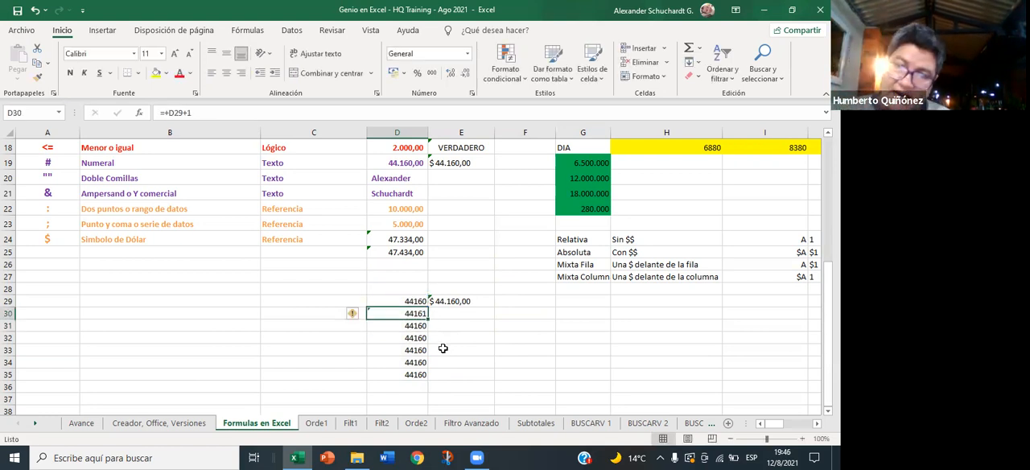
- Fill the incrementing formula from D30 down through D40
{"action": "left_click_drag", "start_coordinate": [425, 319], "coordinate": [418, 396]}
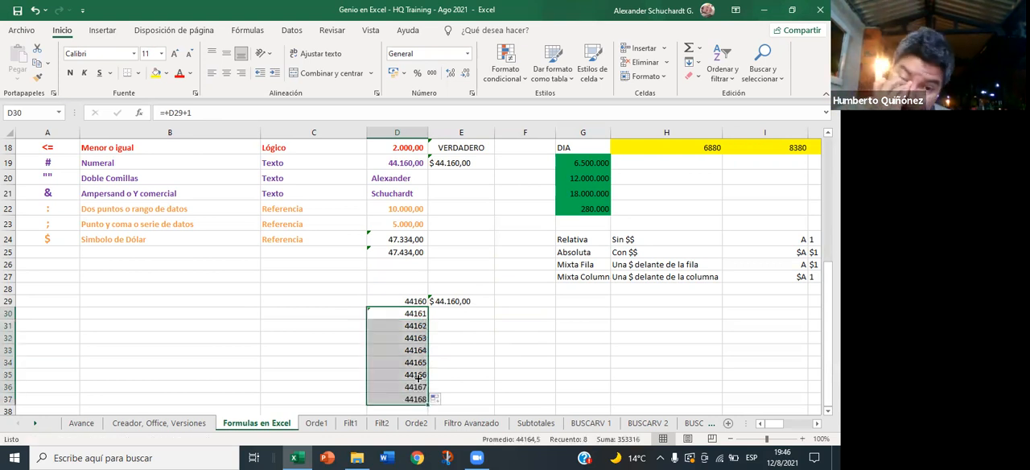
{"action": "scroll", "coordinate": [417, 378], "scroll_direction": "down", "scroll_amount": 1}
{"action": "scroll", "coordinate": [417, 378], "scroll_direction": "down", "scroll_amount": 2}
{"action": "left_click_drag", "start_coordinate": [428, 275], "coordinate": [427, 310]}
{"action": "left_click", "coordinate": [473, 348]}
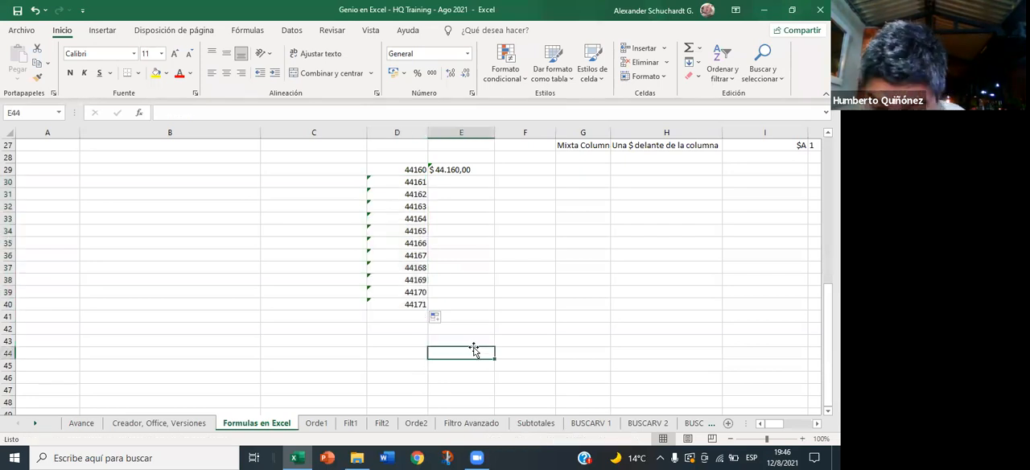
{"action": "left_click", "coordinate": [481, 291]}
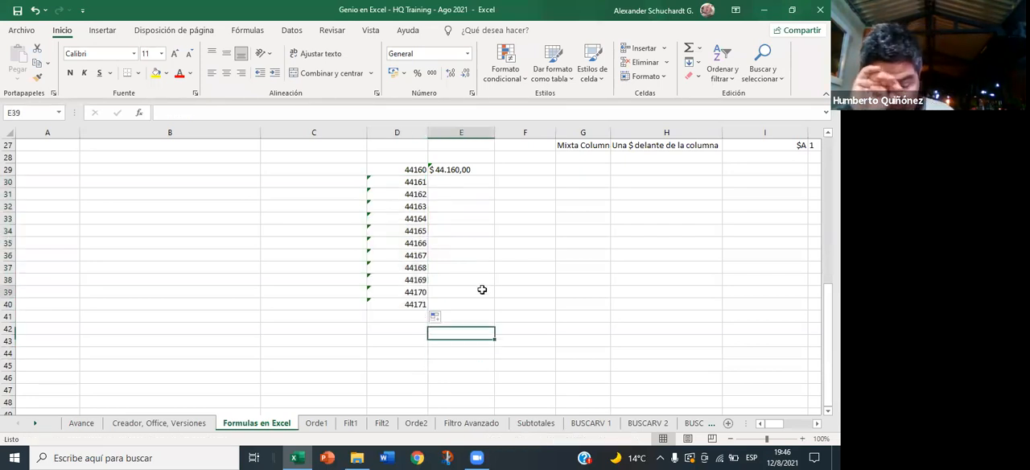
- Copy the TEXTO formula in E29 down through E40, alongside the numbers in column D
{"action": "scroll", "coordinate": [507, 276], "scroll_direction": "up", "scroll_amount": 1}
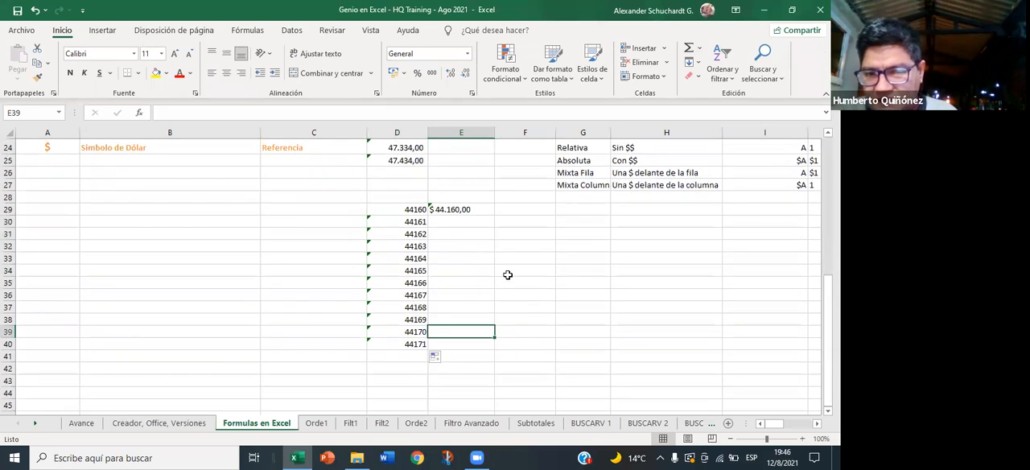
{"action": "left_click", "coordinate": [480, 211]}
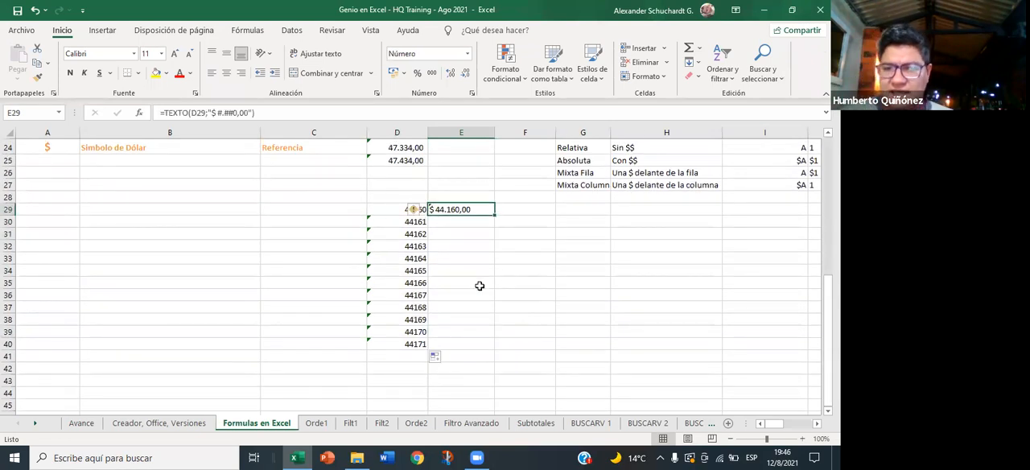
{"action": "key", "text": "ctrl+c"}
{"action": "key", "text": "Down"}
{"action": "key", "text": "shift+Down"}
{"action": "key", "text": "shift+Down"}
{"action": "key", "text": "shift+Down"}
{"action": "key", "text": "shift+Down"}
{"action": "key", "text": "shift+Down"}
{"action": "key", "text": "shift+Down"}
{"action": "key", "text": "shift+Down"}
{"action": "key", "text": "shift+Down"}
{"action": "key", "text": "shift+Down"}
{"action": "key", "text": "shift+Down"}
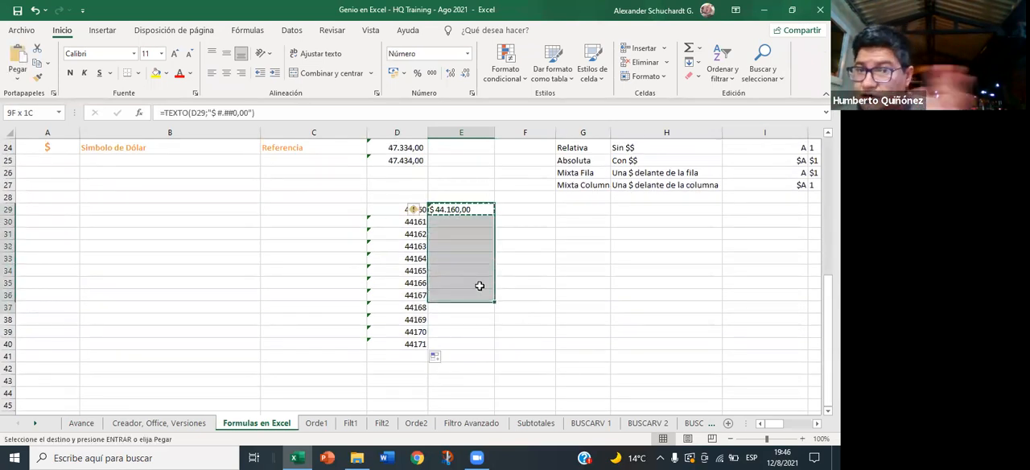
{"action": "key", "text": "Return"}
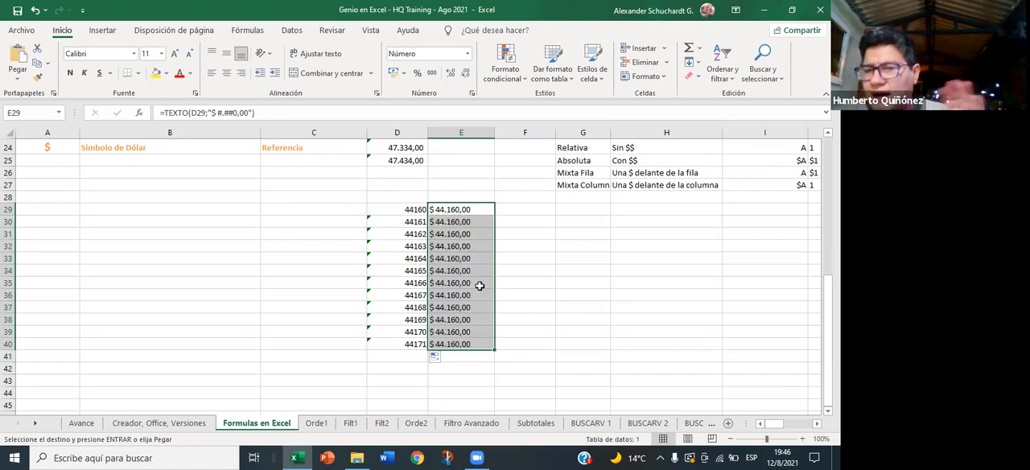
{"action": "left_click", "coordinate": [478, 285]}
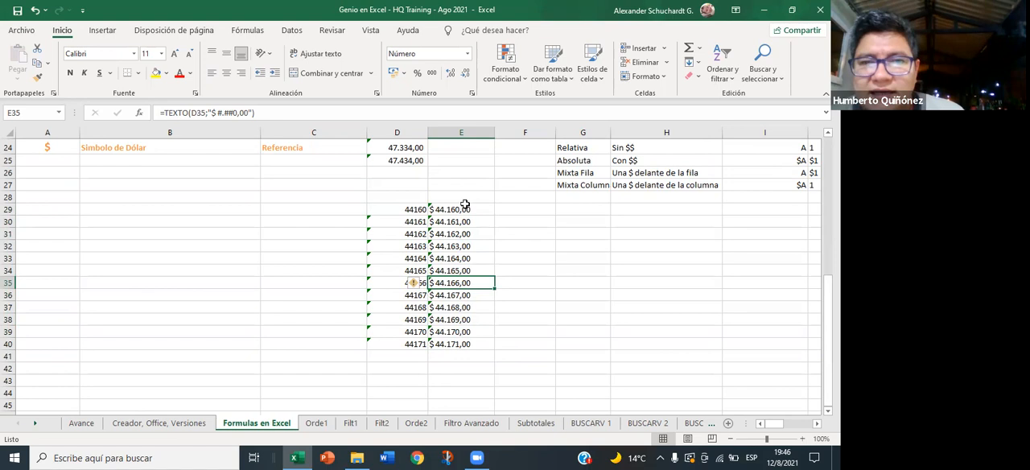
- Copy the TEXTO results in E29:E40 and paste them as values only into F29:F40
{"action": "left_click_drag", "start_coordinate": [465, 207], "coordinate": [464, 342]}
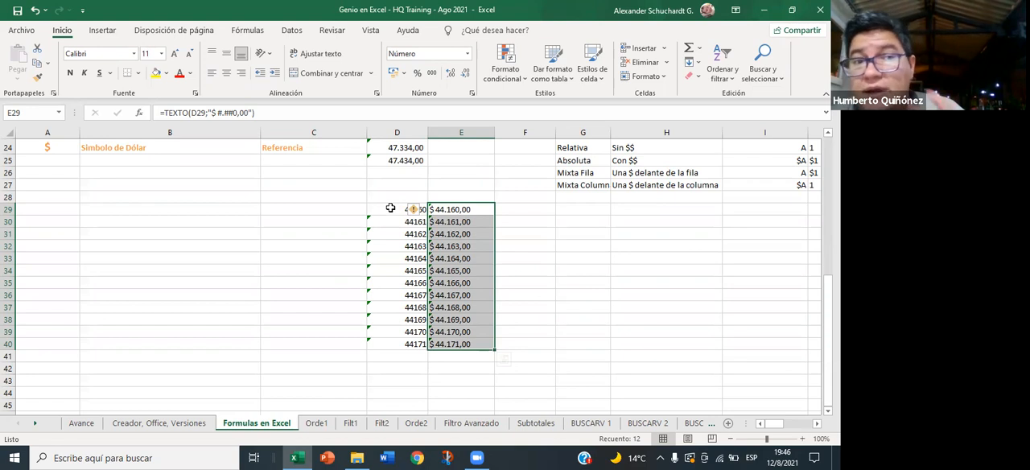
{"action": "left_click", "coordinate": [455, 249]}
{"action": "left_click", "coordinate": [457, 211]}
{"action": "left_click_drag", "start_coordinate": [456, 211], "coordinate": [449, 340]}
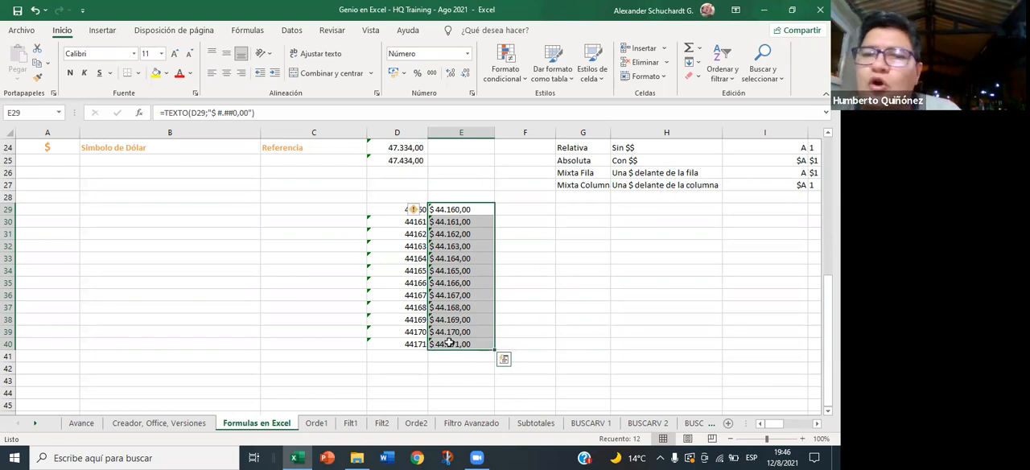
{"action": "key", "text": "ctrl+c"}
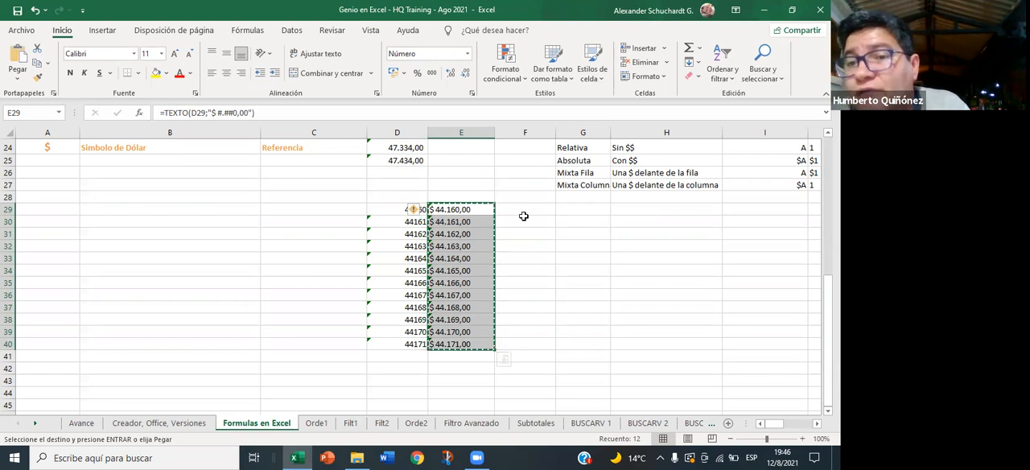
{"action": "left_click", "coordinate": [524, 211]}
{"action": "right_click", "coordinate": [524, 211]}
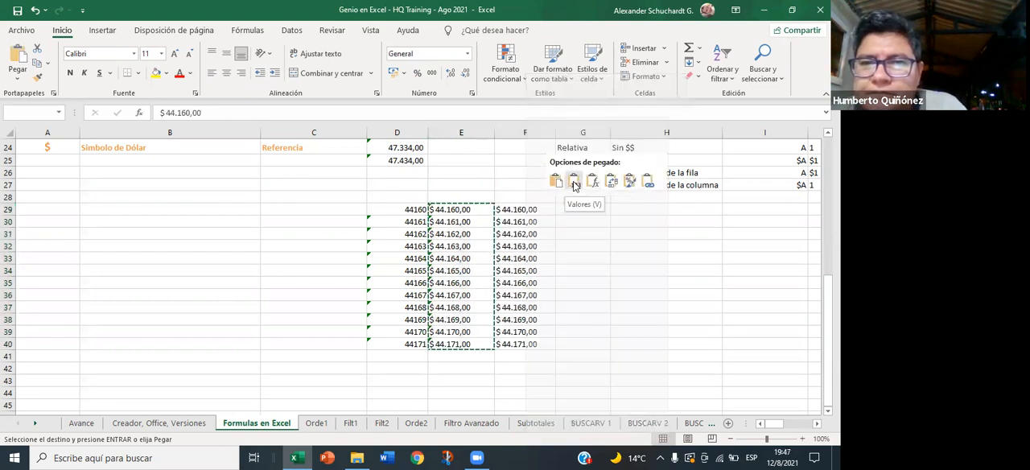
{"action": "left_click", "coordinate": [574, 185]}
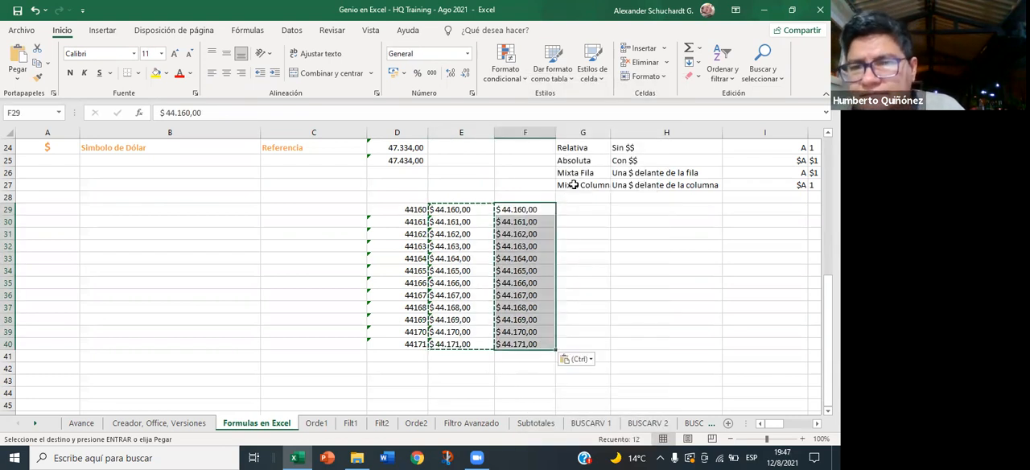
- Check the contents of the pasted cells in F29:F40 to see whether they hold plain values instead of formulas
{"action": "left_click", "coordinate": [516, 256]}
{"action": "left_click", "coordinate": [519, 211]}
{"action": "left_click", "coordinate": [521, 222]}
{"action": "left_click", "coordinate": [522, 235]}
{"action": "left_click", "coordinate": [522, 246]}
{"action": "left_click", "coordinate": [522, 257]}
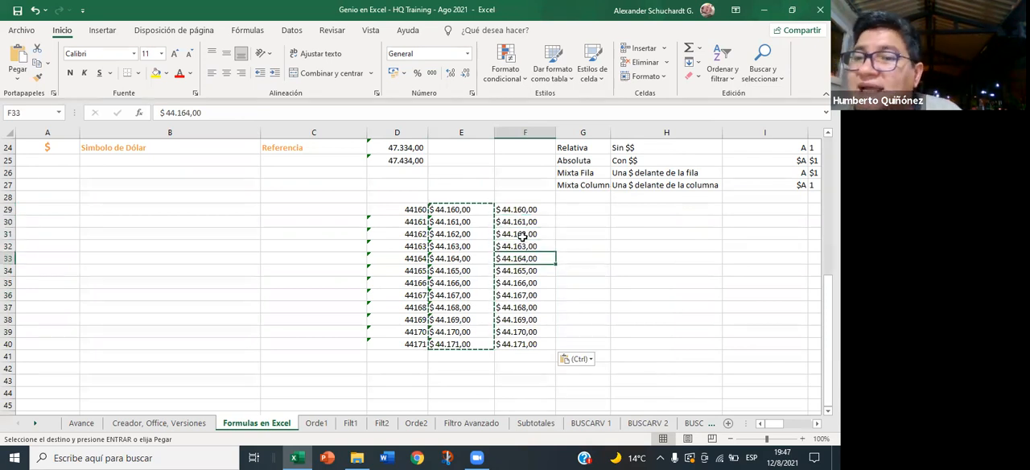
{"action": "left_click_drag", "start_coordinate": [521, 213], "coordinate": [508, 353]}
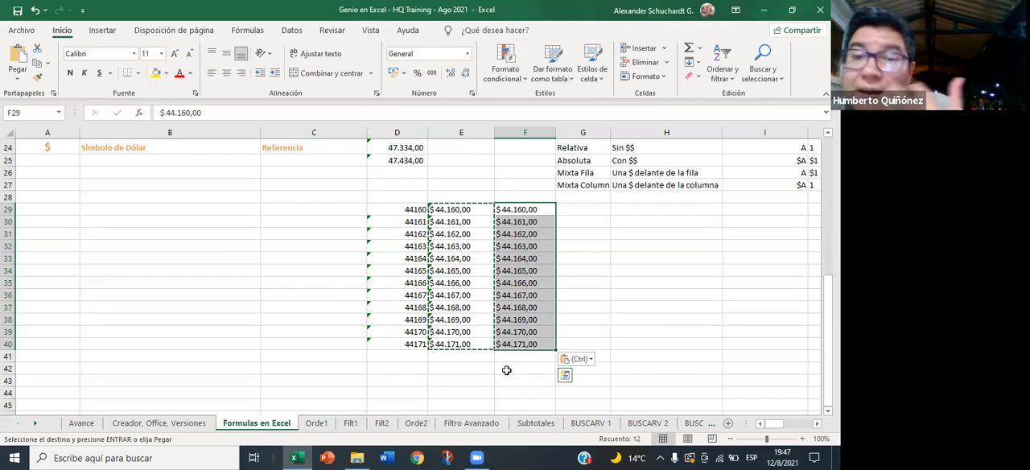
{"action": "left_click", "coordinate": [520, 319]}
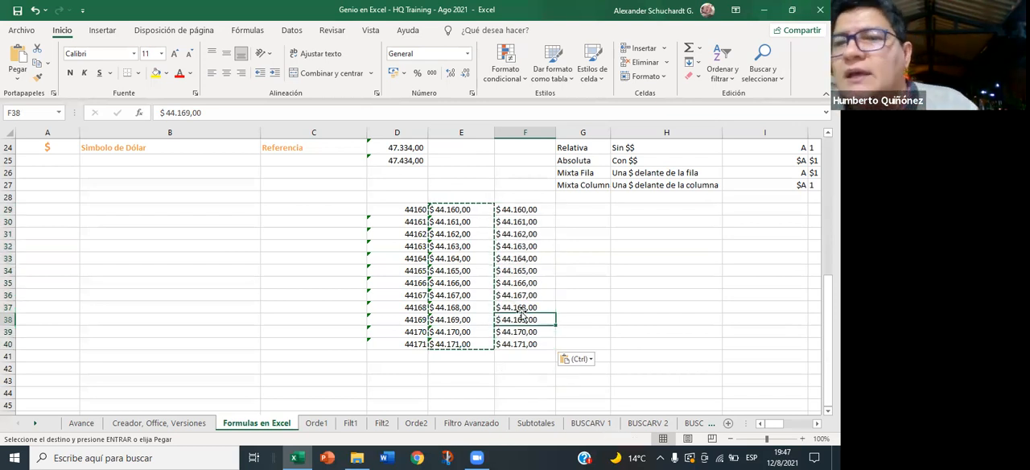
- Look at the Paste Special options for pasting the copied E29:E40 results at G29, then leave copy mode without pasting
{"action": "left_click_drag", "start_coordinate": [459, 208], "coordinate": [457, 341]}
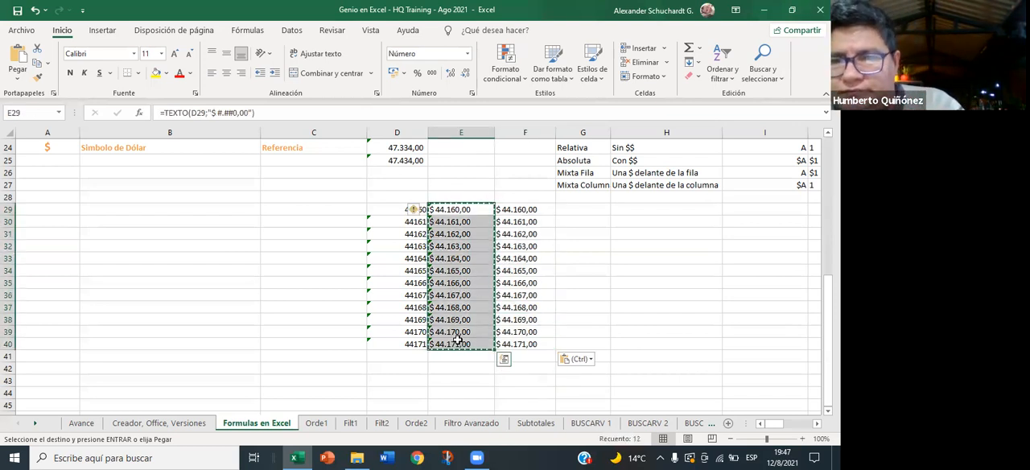
{"action": "left_click", "coordinate": [571, 208]}
{"action": "right_click", "coordinate": [571, 208]}
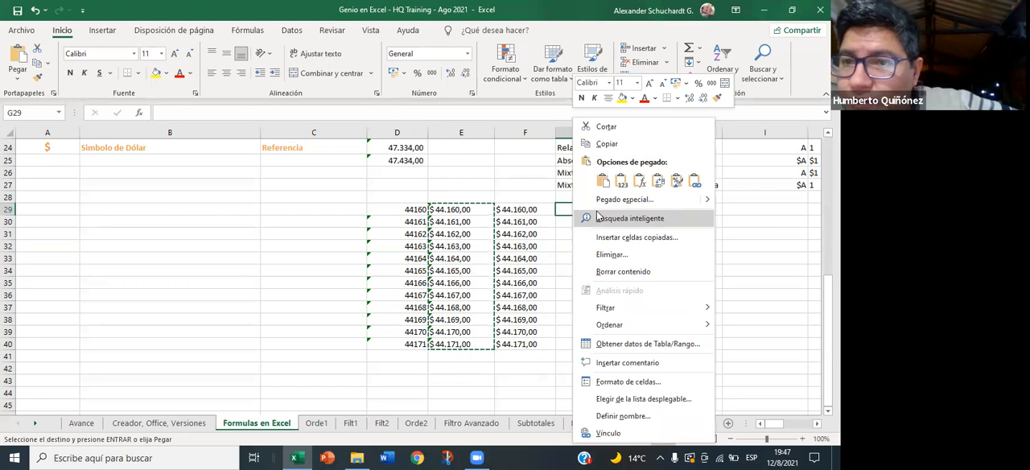
{"action": "left_click", "coordinate": [613, 200]}
{"action": "left_click_drag", "start_coordinate": [573, 103], "coordinate": [554, 103]}
{"action": "left_click", "coordinate": [722, 282]}
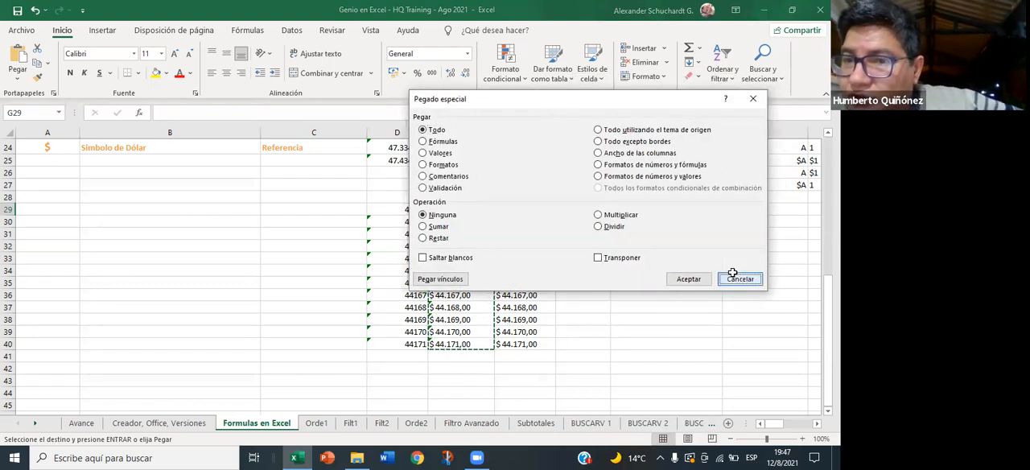
{"action": "left_click", "coordinate": [523, 295]}
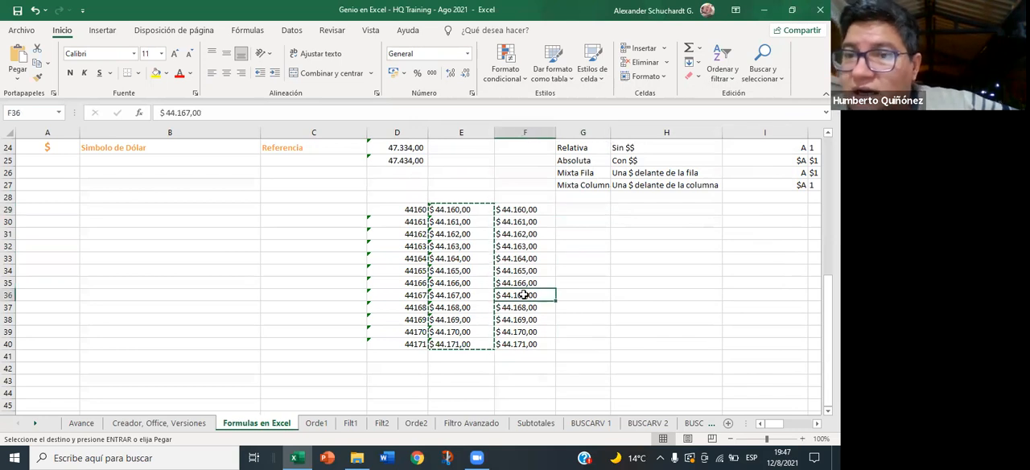
{"action": "key", "text": "Escape"}
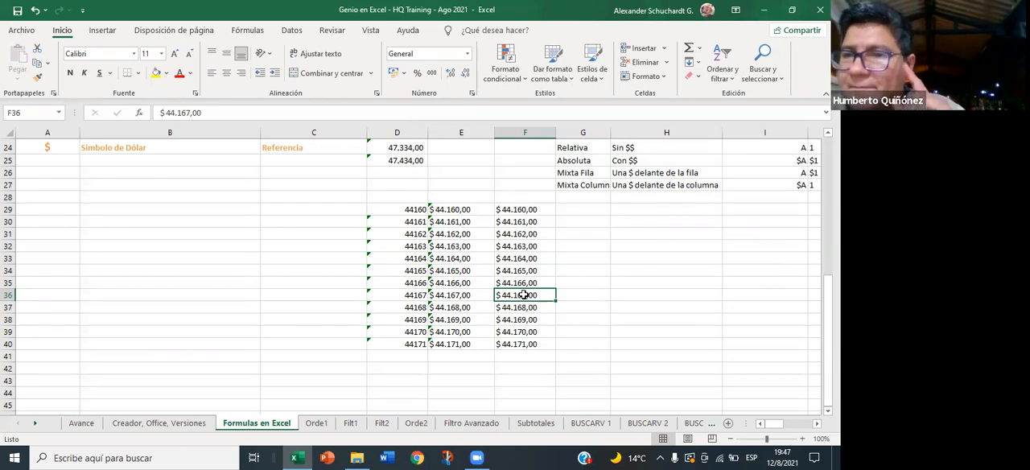
- Remove the "$ " prefix from all values in F29:F40 by replacing it with nothing
{"action": "left_click", "coordinate": [524, 246]}
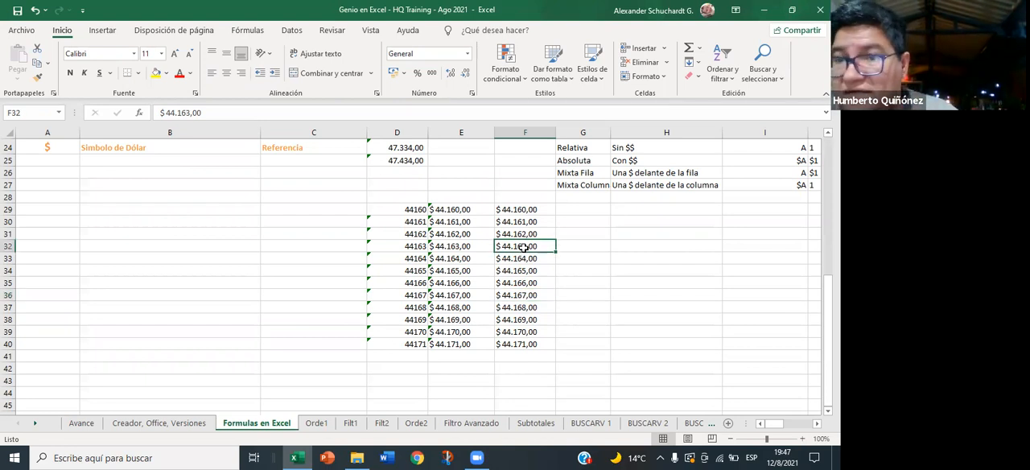
{"action": "left_click_drag", "start_coordinate": [521, 209], "coordinate": [519, 342]}
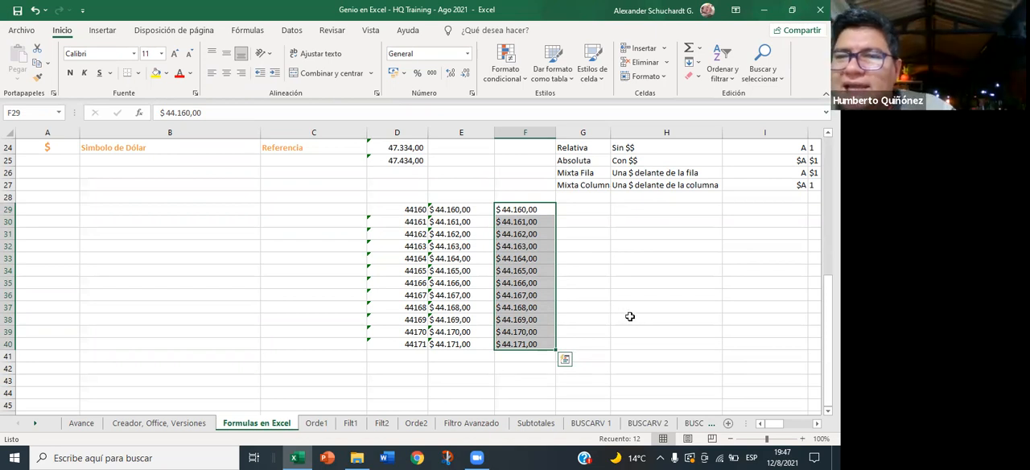
{"action": "key", "text": "ctrl+l"}
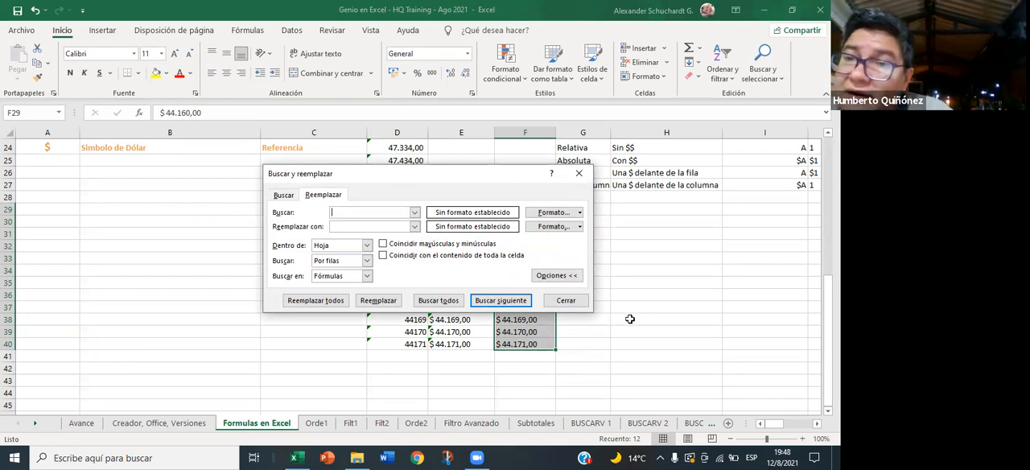
{"action": "type", "text": "$"}
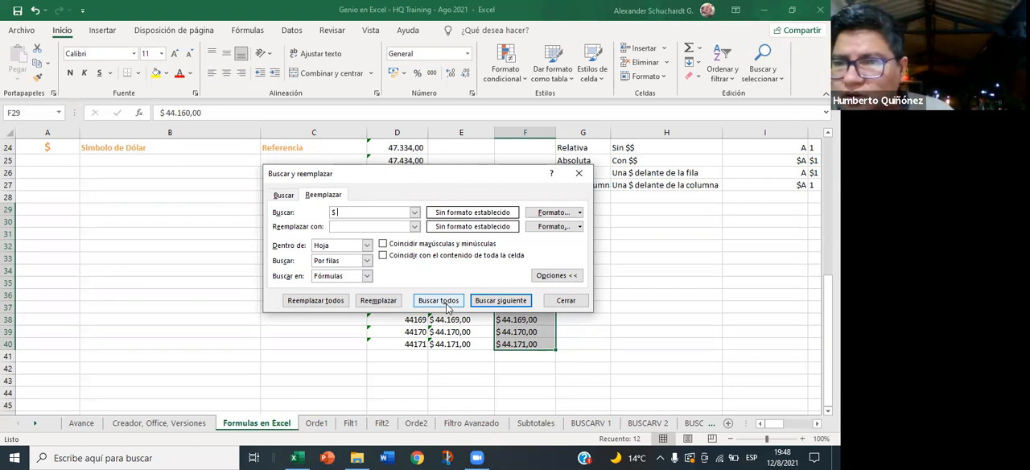
{"action": "left_click", "coordinate": [316, 300]}
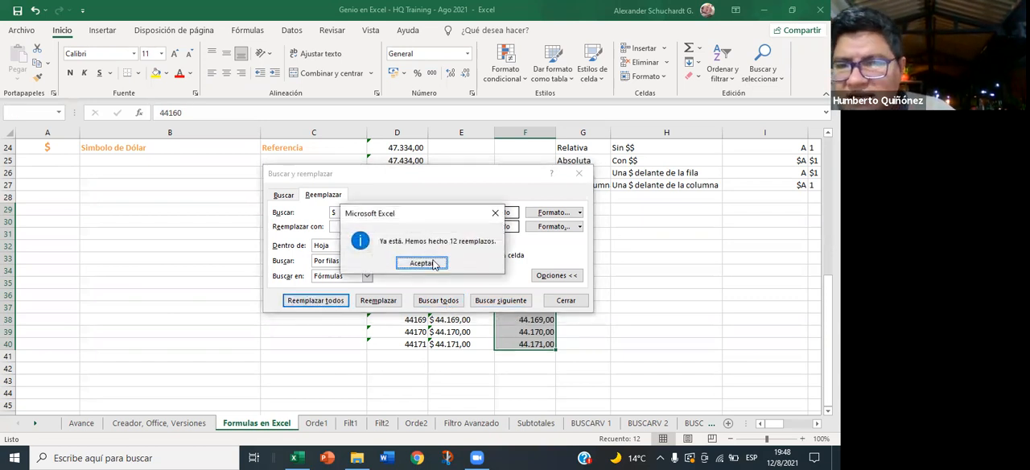
{"action": "left_click", "coordinate": [422, 263]}
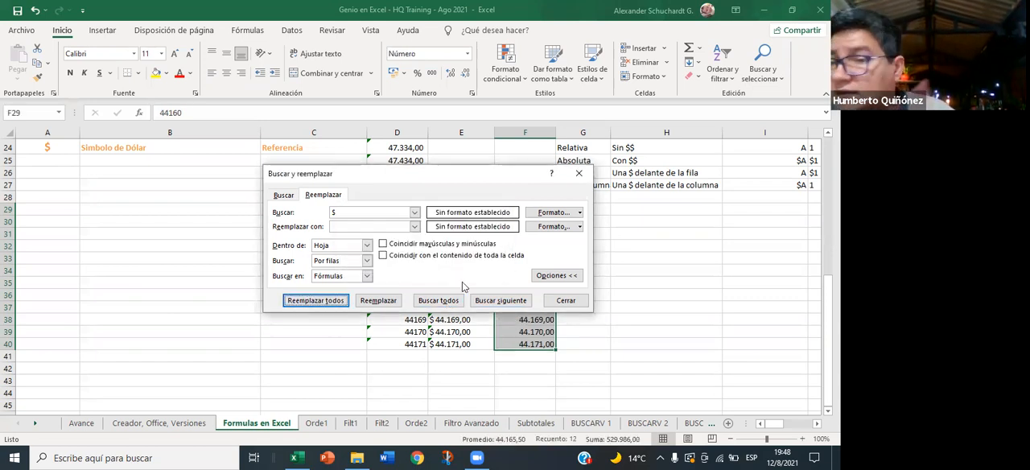
{"action": "left_click", "coordinate": [565, 300]}
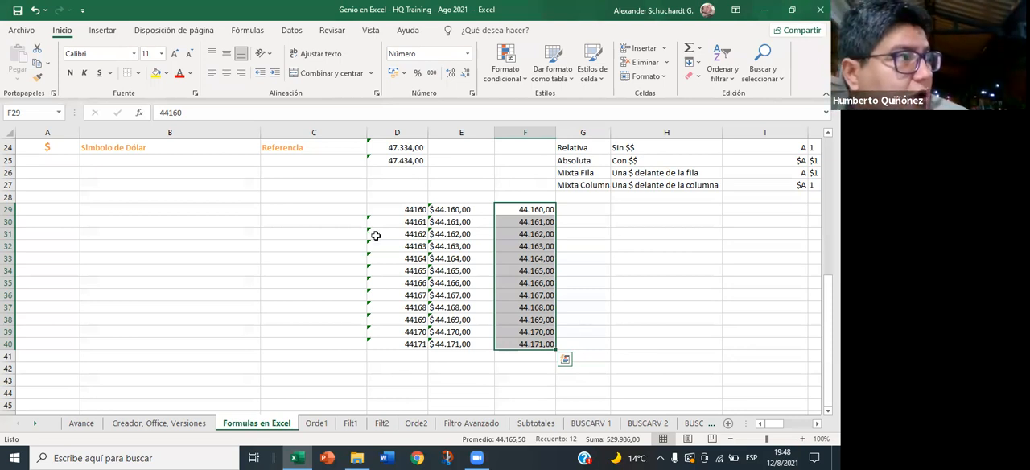
- Replace every "$ " with nothing in the TEXTO formulas of E29:E40
{"action": "left_click_drag", "start_coordinate": [456, 211], "coordinate": [455, 346]}
{"action": "key", "text": "ctrl+b"}
{"action": "type", "text": "$"}
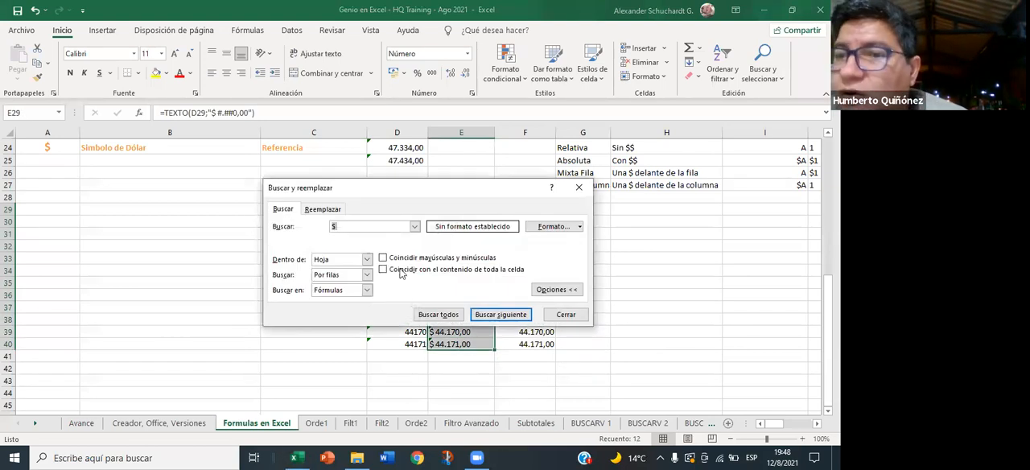
{"action": "left_click", "coordinate": [336, 208]}
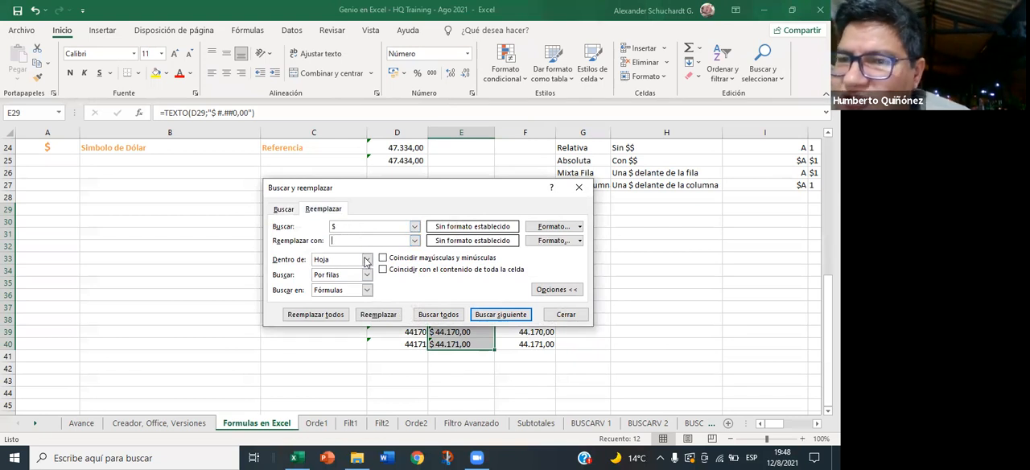
{"action": "left_click", "coordinate": [334, 315]}
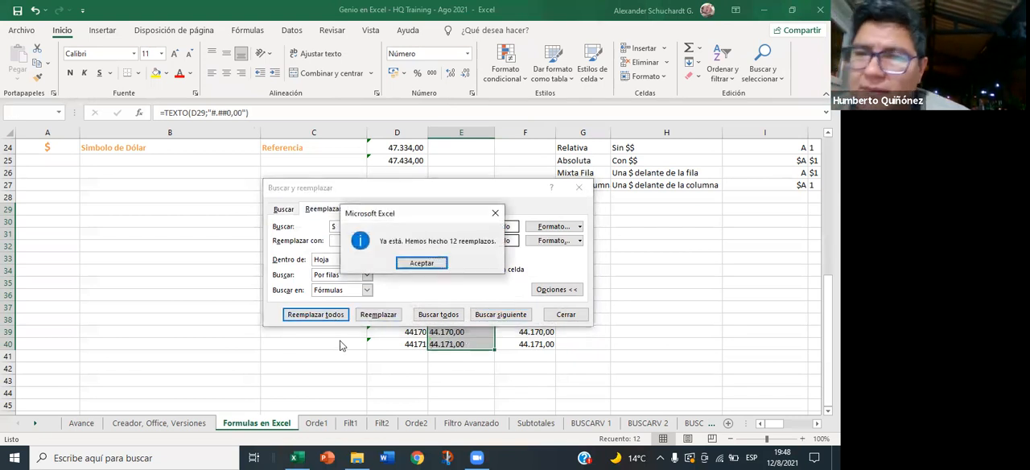
{"action": "left_click", "coordinate": [421, 263]}
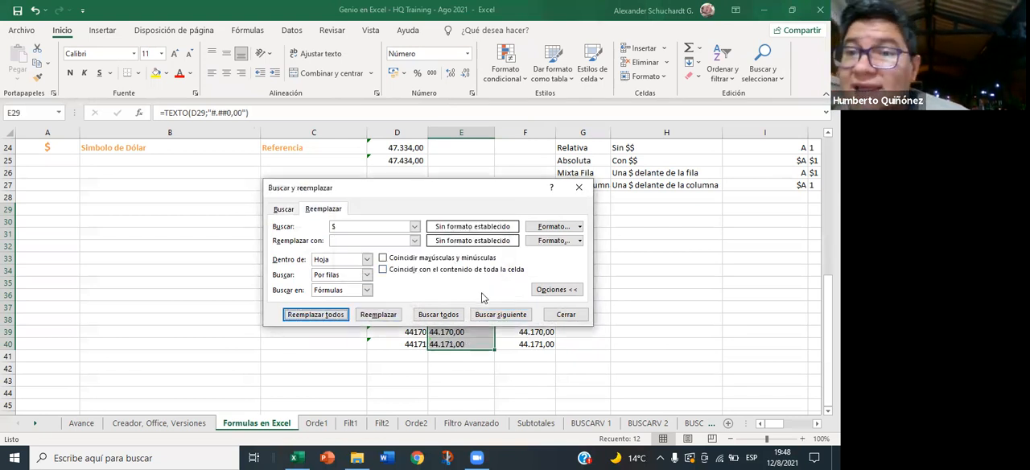
{"action": "left_click", "coordinate": [565, 313]}
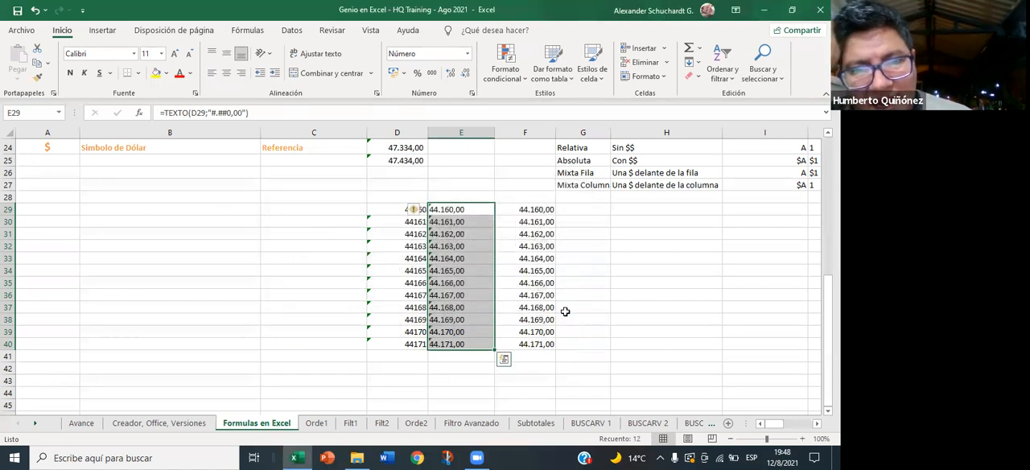
- Inspect the TEXTO formulas in E29:E40 to see how the replacement affected their format text compared with the numbers in column D
{"action": "left_click", "coordinate": [460, 370]}
{"action": "left_click_drag", "start_coordinate": [447, 208], "coordinate": [443, 351]}
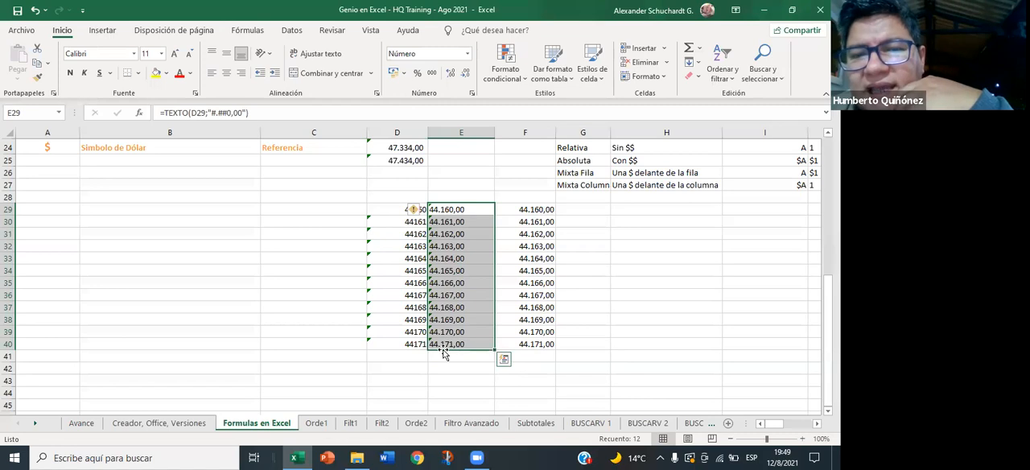
{"action": "left_click", "coordinate": [447, 308]}
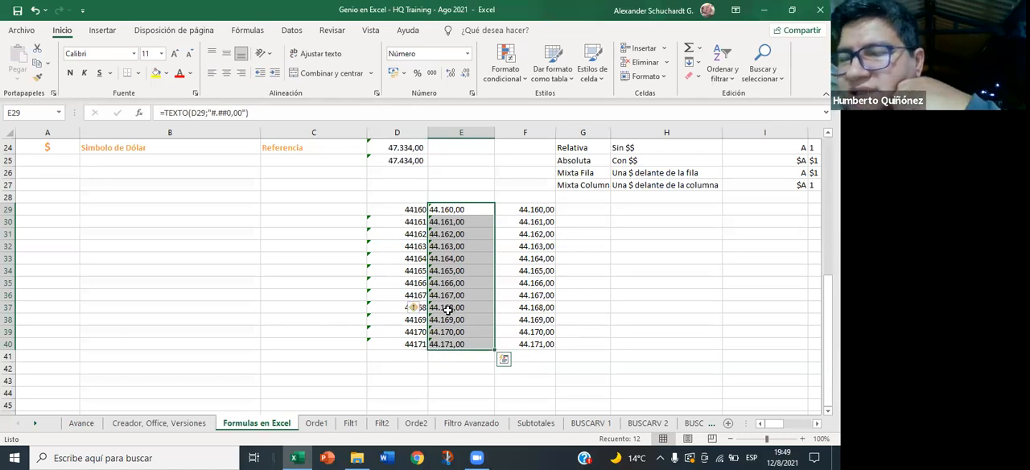
{"action": "left_click", "coordinate": [445, 270]}
{"action": "left_click", "coordinate": [446, 234]}
{"action": "left_click", "coordinate": [446, 219]}
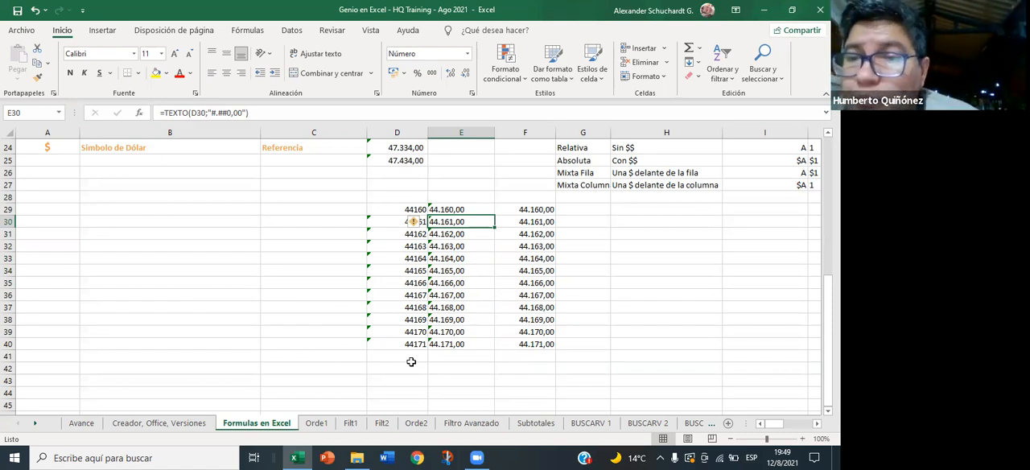
{"action": "left_click", "coordinate": [467, 209]}
{"action": "left_click", "coordinate": [418, 214]}
{"action": "left_click", "coordinate": [418, 212]}
{"action": "left_click", "coordinate": [461, 233]}
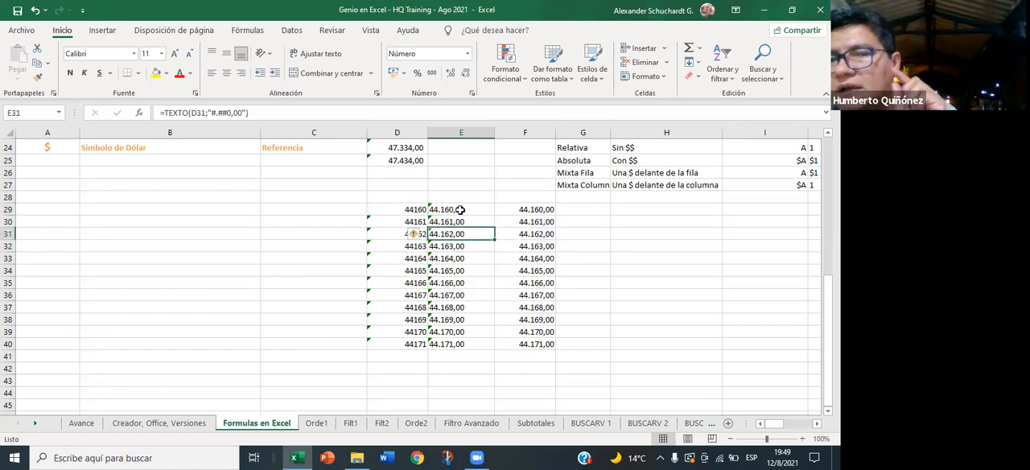
{"action": "left_click_drag", "start_coordinate": [458, 209], "coordinate": [461, 225]}
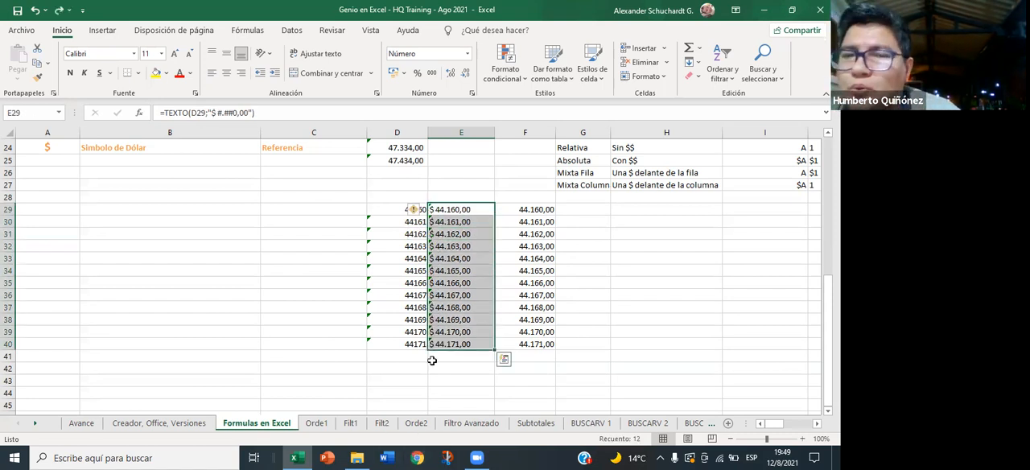
- Undo the dollar-sign replacement in E29:E40 and view the replacement settings for that range without applying them
{"action": "left_click", "coordinate": [455, 317]}
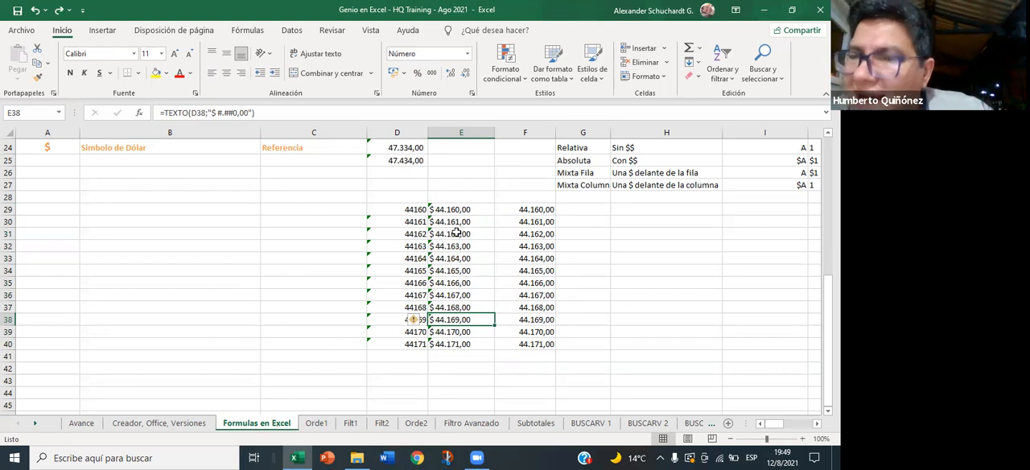
{"action": "left_click_drag", "start_coordinate": [456, 210], "coordinate": [462, 354]}
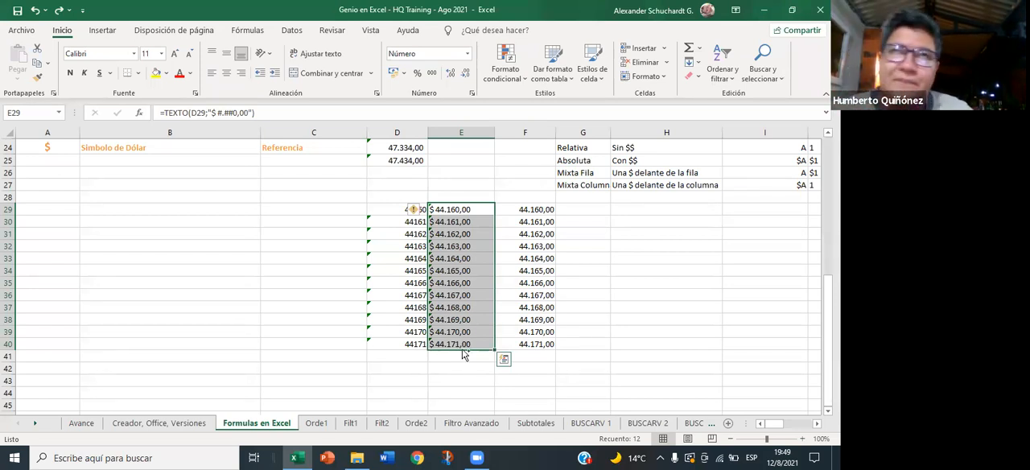
{"action": "key", "text": "ctrl+b"}
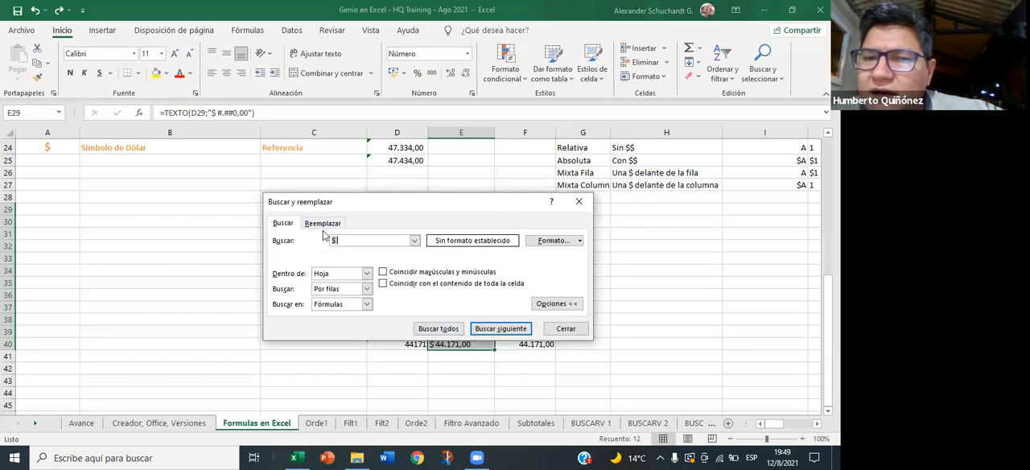
{"action": "left_click", "coordinate": [325, 223]}
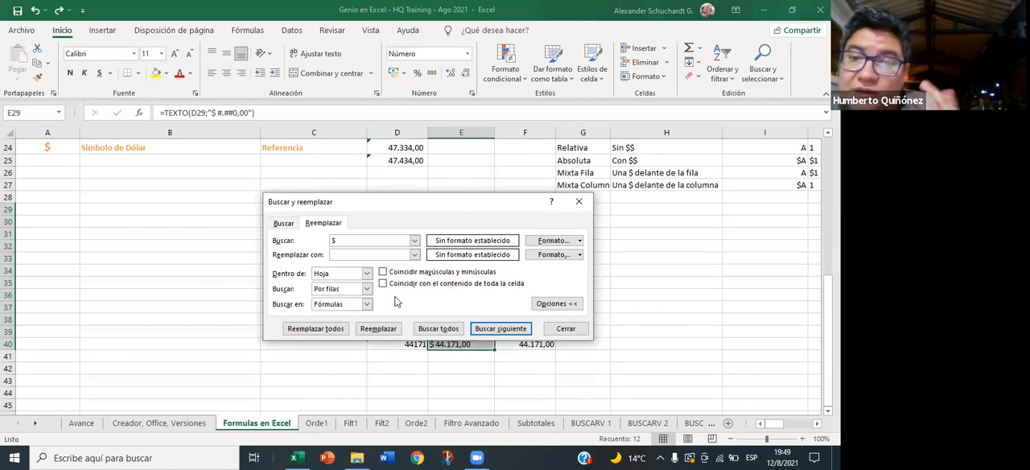
{"action": "left_click", "coordinate": [563, 329]}
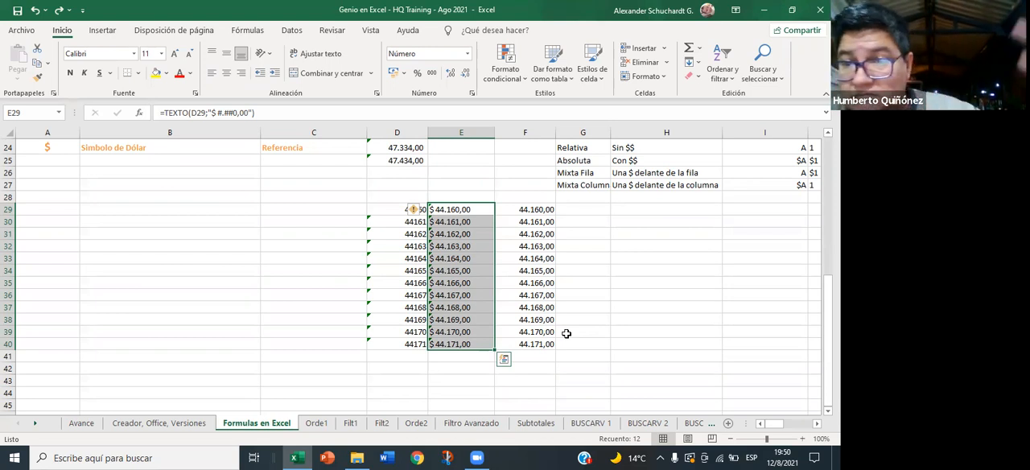
- Find all occurrences of "$ " starting from the E29:E40 selection and replace them all with nothing
{"action": "key", "text": "ctrl+b"}
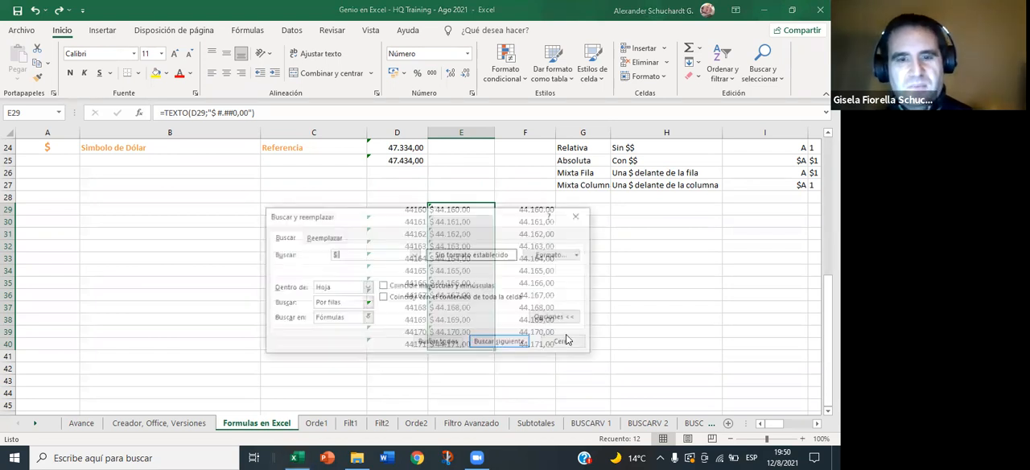
{"action": "left_click", "coordinate": [447, 343]}
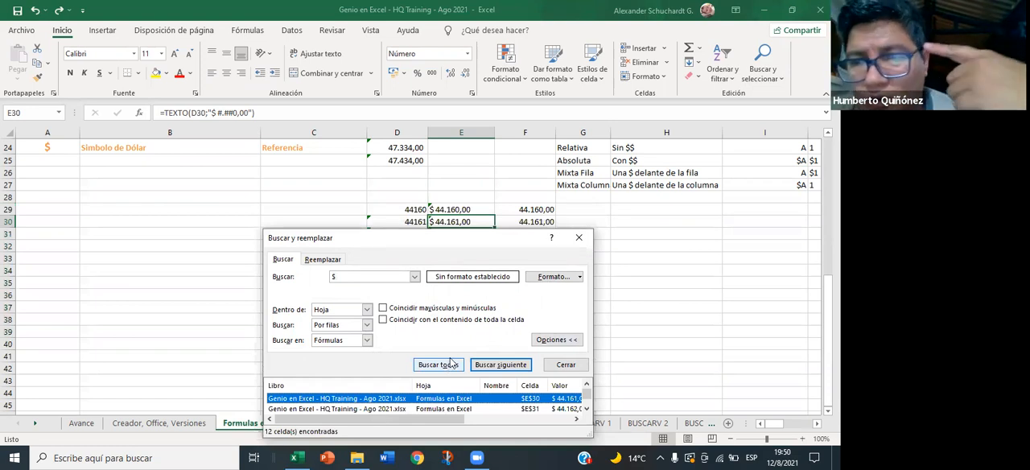
{"action": "left_click", "coordinate": [339, 258]}
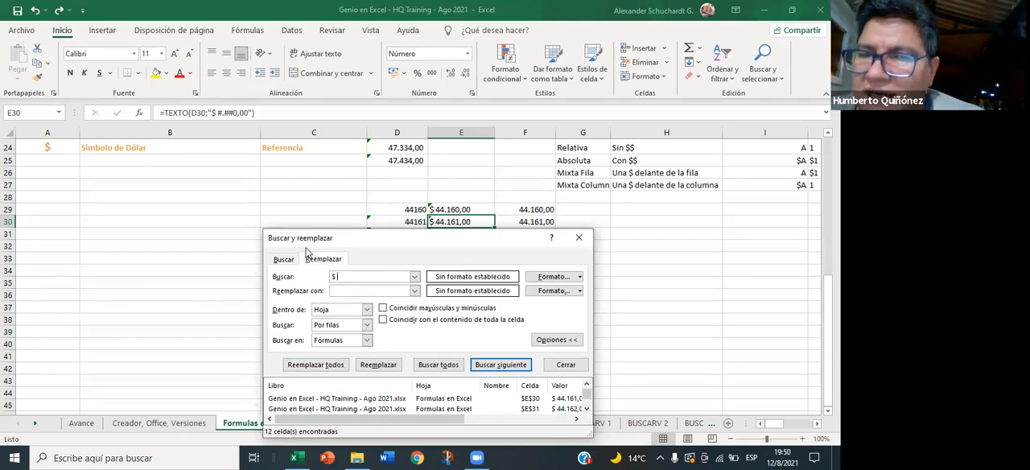
{"action": "left_click", "coordinate": [324, 365]}
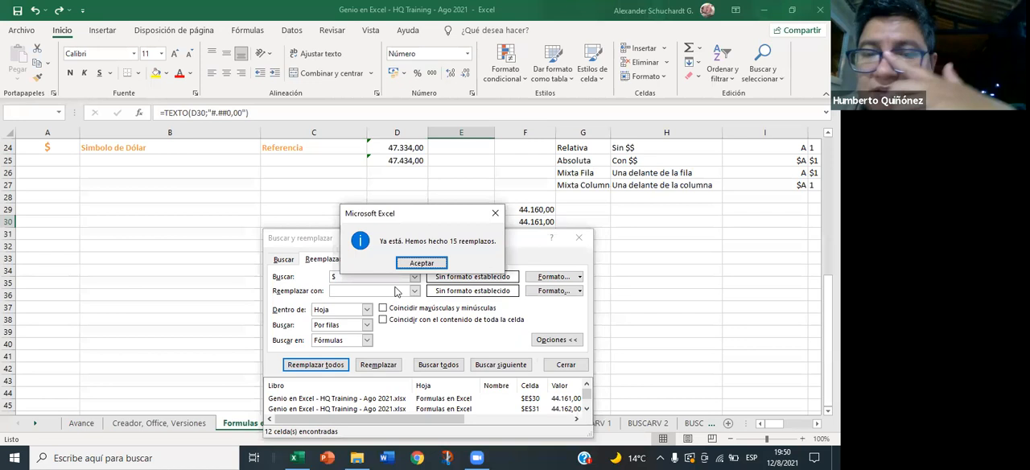
{"action": "left_click", "coordinate": [418, 265]}
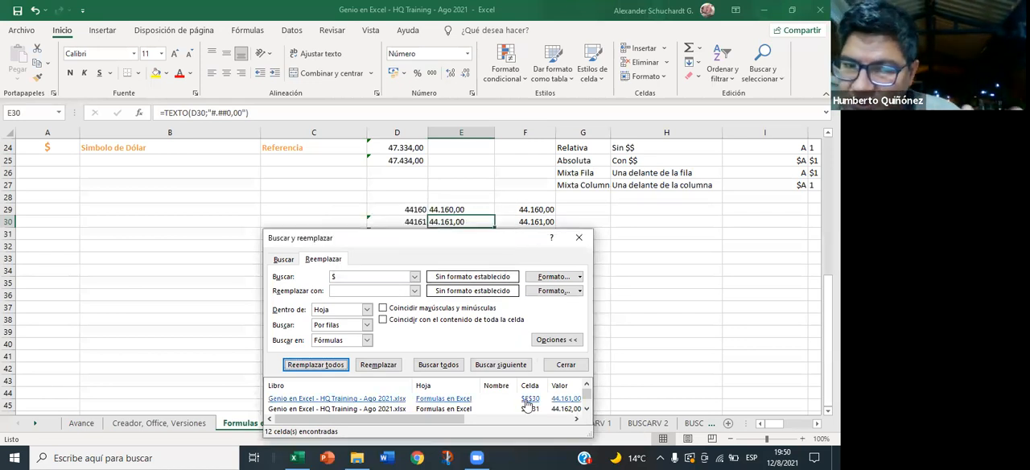
{"action": "left_click", "coordinate": [565, 366]}
{"action": "left_click", "coordinate": [488, 366]}
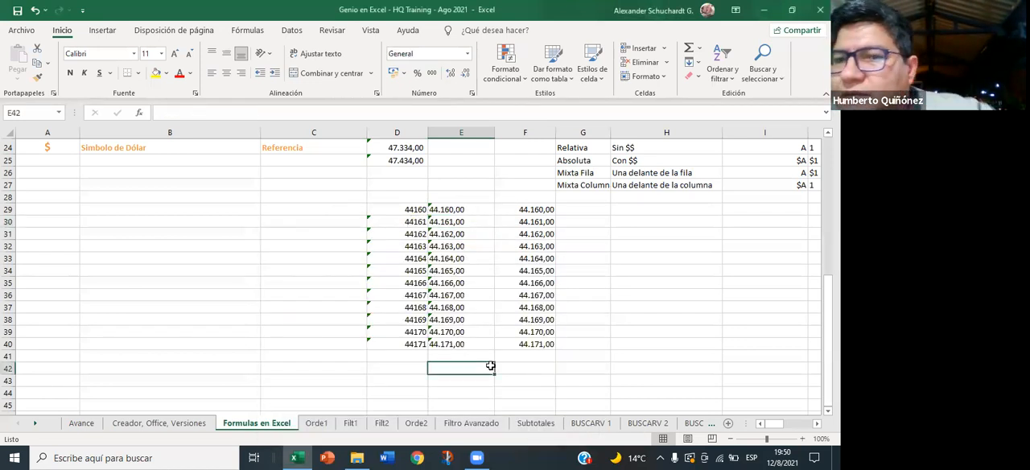
- Replace every comma with nothing in the TEXTO formulas of E29:E40
{"action": "left_click", "coordinate": [448, 213]}
{"action": "left_click", "coordinate": [444, 223]}
{"action": "left_click_drag", "start_coordinate": [455, 212], "coordinate": [456, 343]}
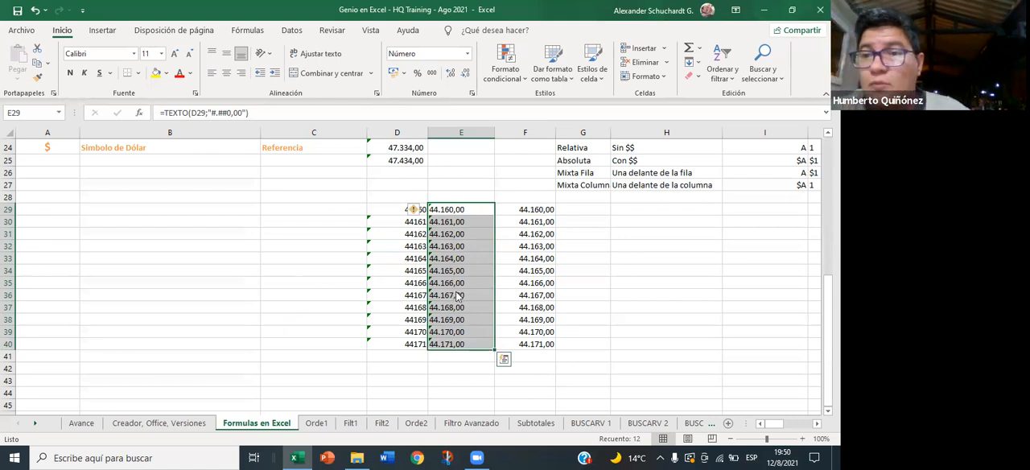
{"action": "key", "text": "ctrl+b"}
{"action": "left_click", "coordinate": [323, 305]}
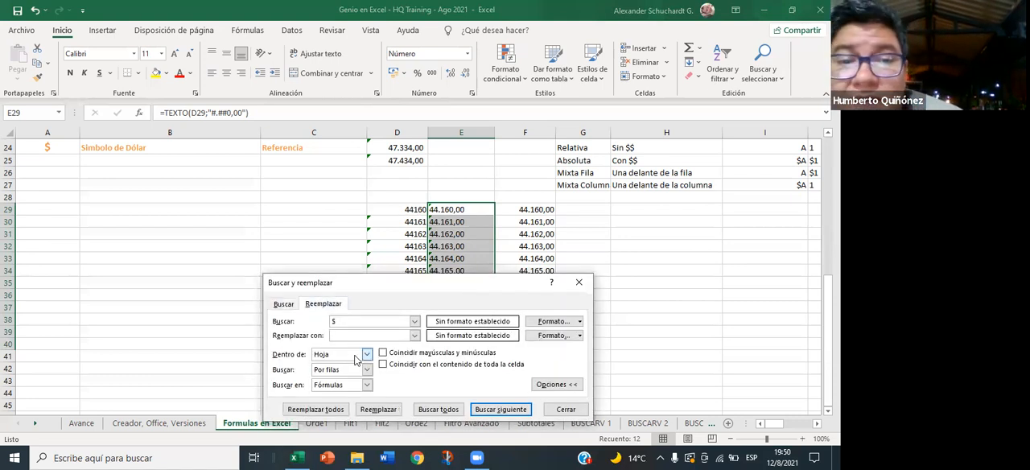
{"action": "left_click", "coordinate": [339, 321]}
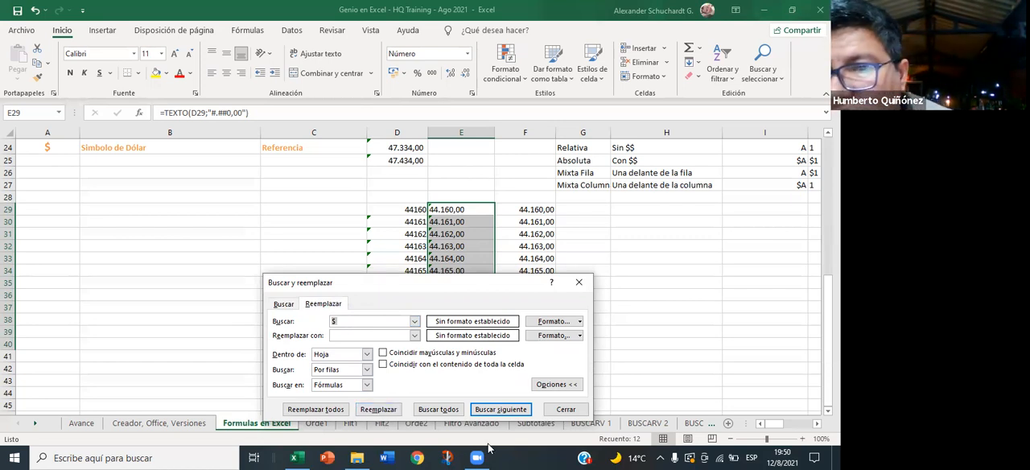
{"action": "key", "text": "BackSpace"}
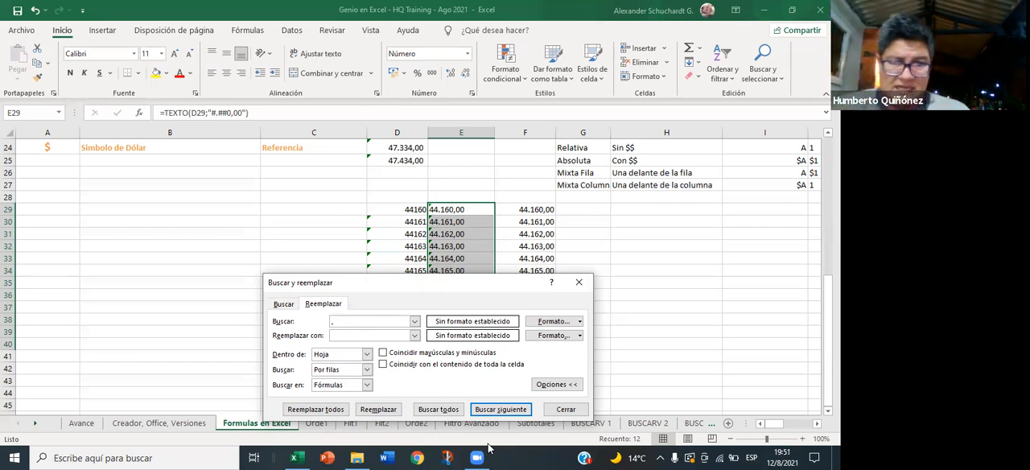
{"action": "type", "text": ","}
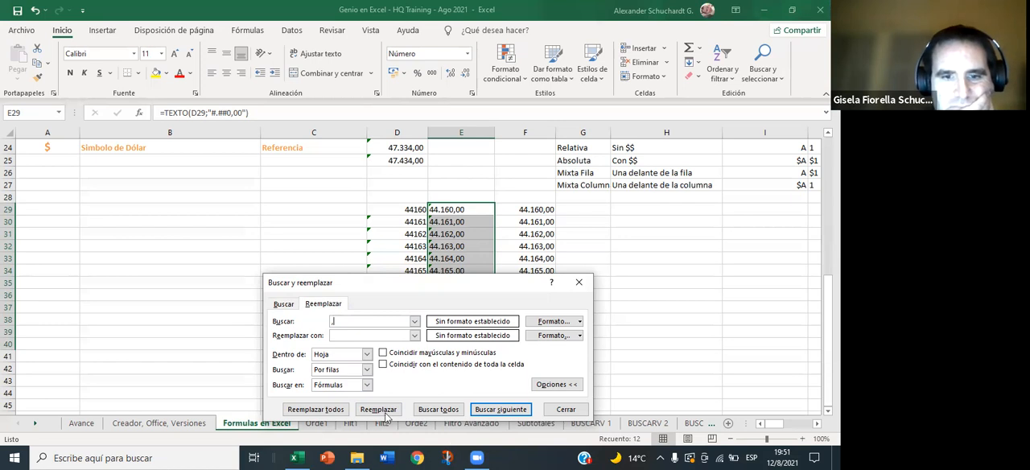
{"action": "left_click", "coordinate": [315, 409]}
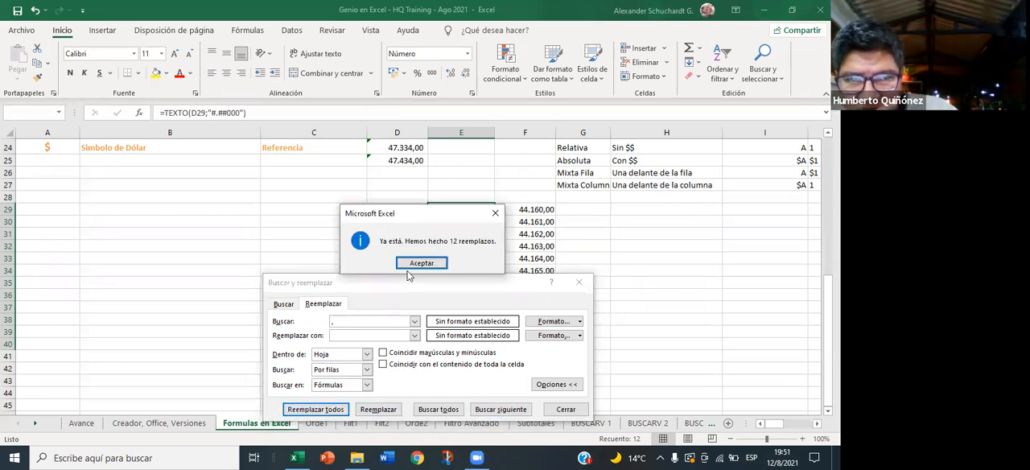
{"action": "left_click", "coordinate": [421, 264]}
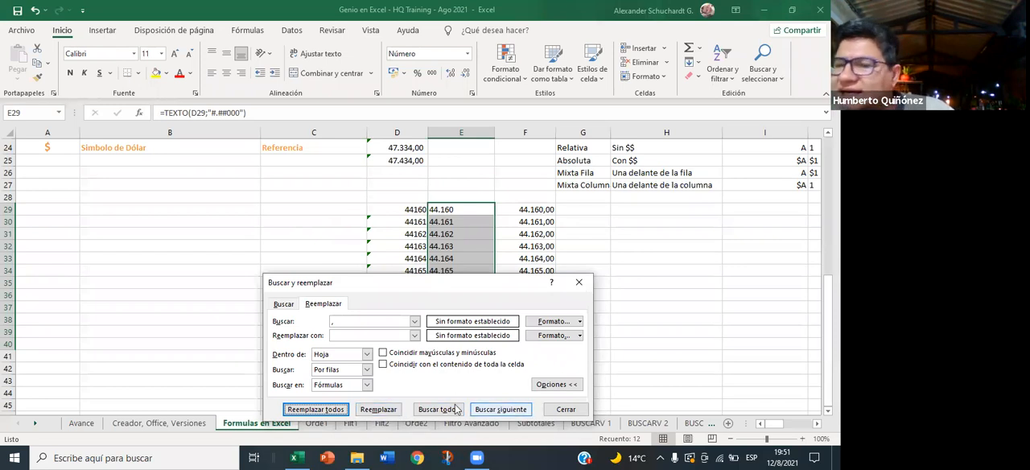
{"action": "left_click", "coordinate": [563, 410]}
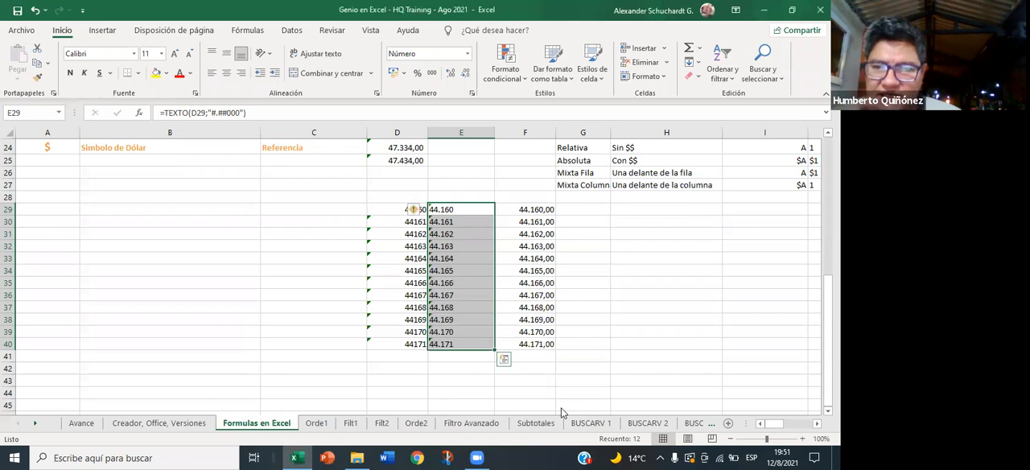
- Undo the comma and dollar-sign replacements in the TEXTO formulas and check the formula in E29
{"action": "key", "text": "ctrl+z"}
{"action": "key", "text": "ctrl+z"}
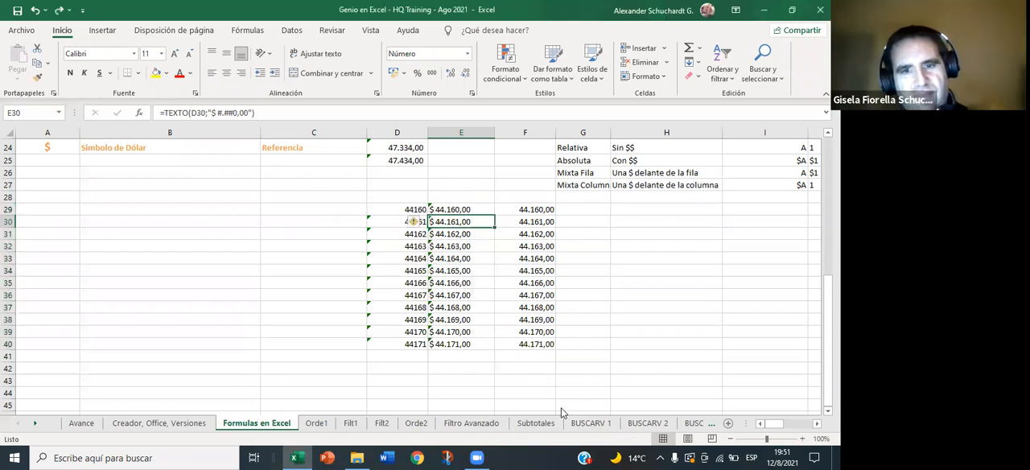
{"action": "left_click", "coordinate": [472, 335]}
{"action": "left_click", "coordinate": [457, 283]}
{"action": "left_click", "coordinate": [452, 210]}
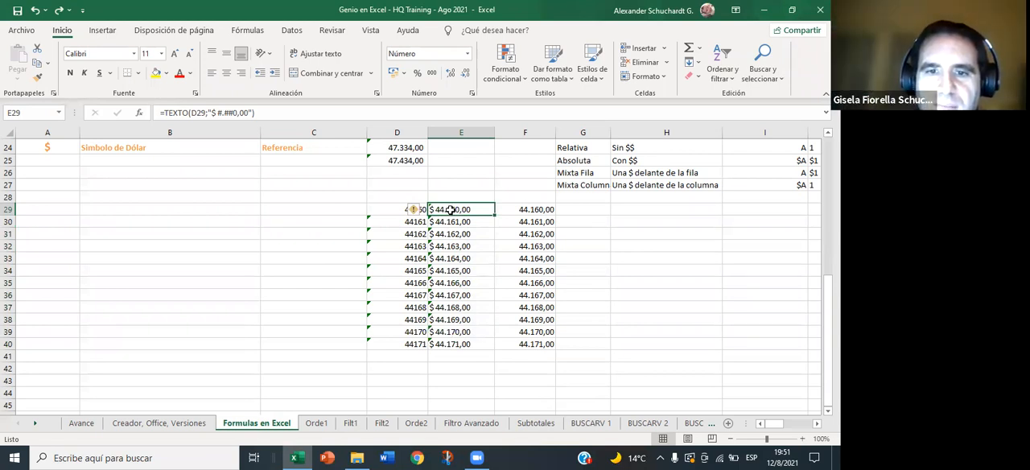
{"action": "right_click", "coordinate": [451, 211]}
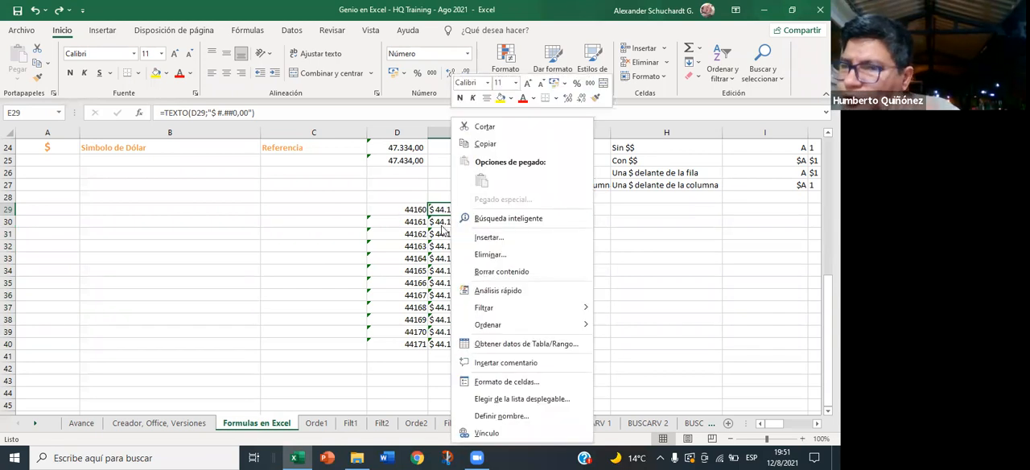
{"action": "left_click", "coordinate": [437, 210]}
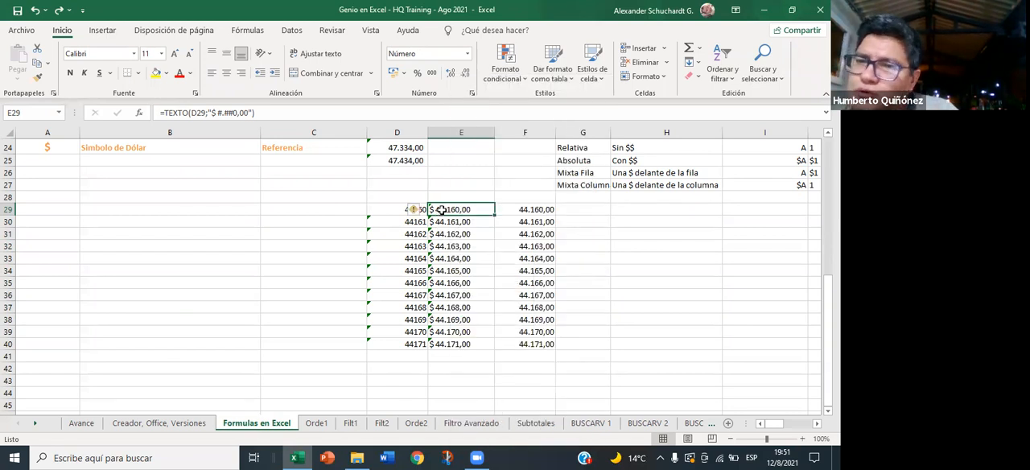
- Change the format text in E29's TEXTO formula to "$ #,##0.00", with a comma for thousands and a period for decimals
{"action": "left_click", "coordinate": [221, 114]}
{"action": "key", "text": "Delete"}
{"action": "type", "text": ","}
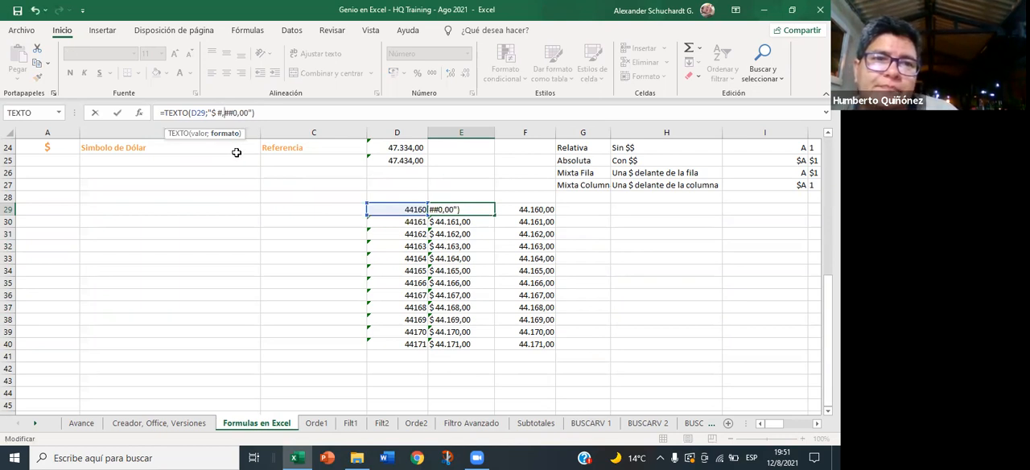
{"action": "left_click", "coordinate": [239, 113]}
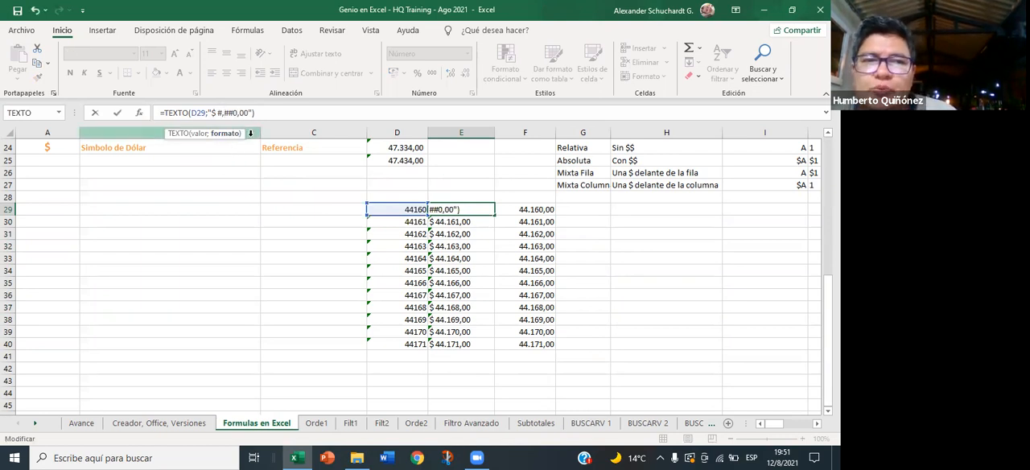
{"action": "key", "text": "Delete"}
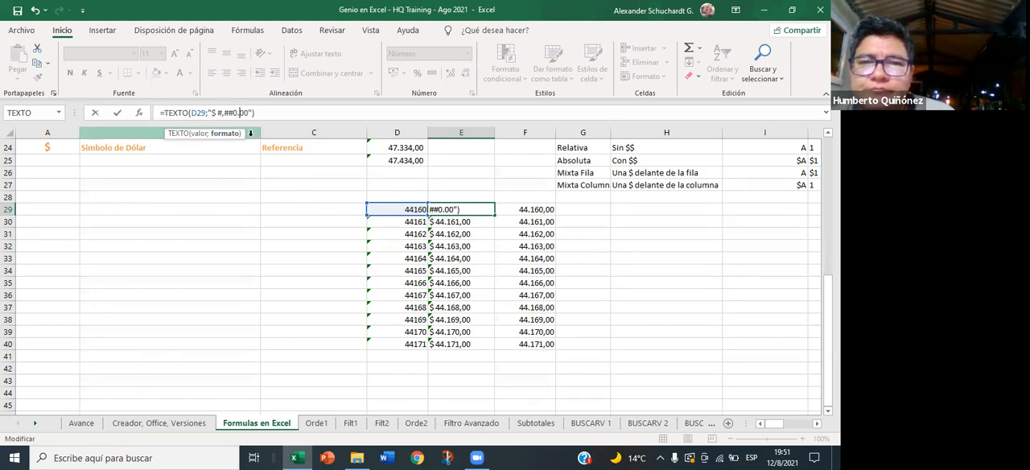
{"action": "key", "text": "Return"}
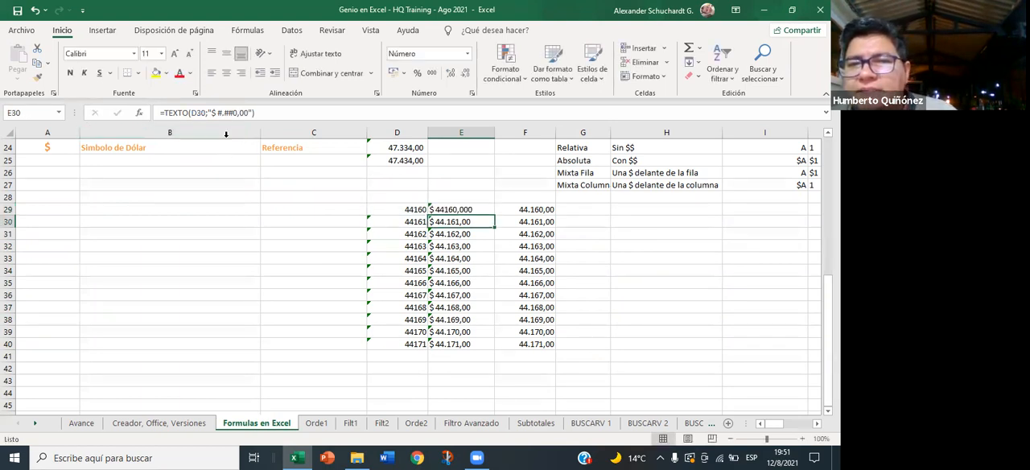
- Examine the separators in the TEXTO format text of E29 and E30, leaving both formulas as they are
{"action": "left_click", "coordinate": [442, 208]}
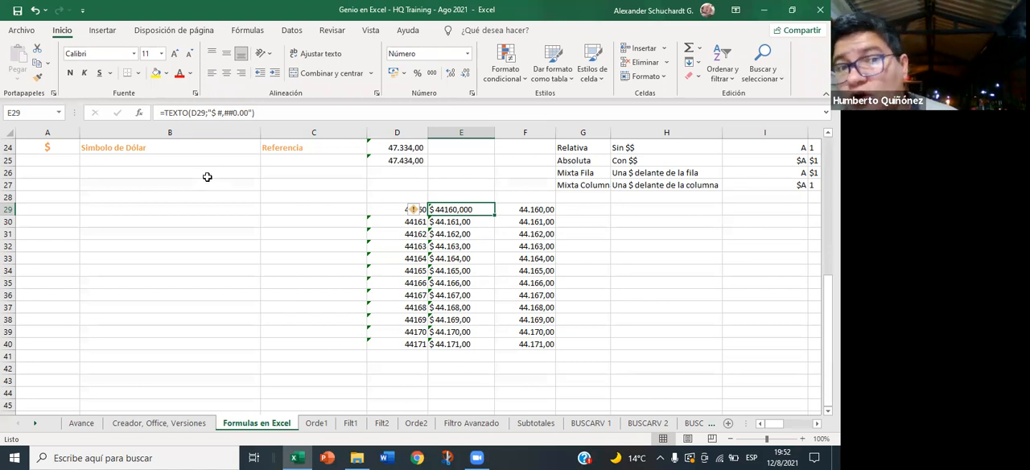
{"action": "left_click", "coordinate": [224, 112]}
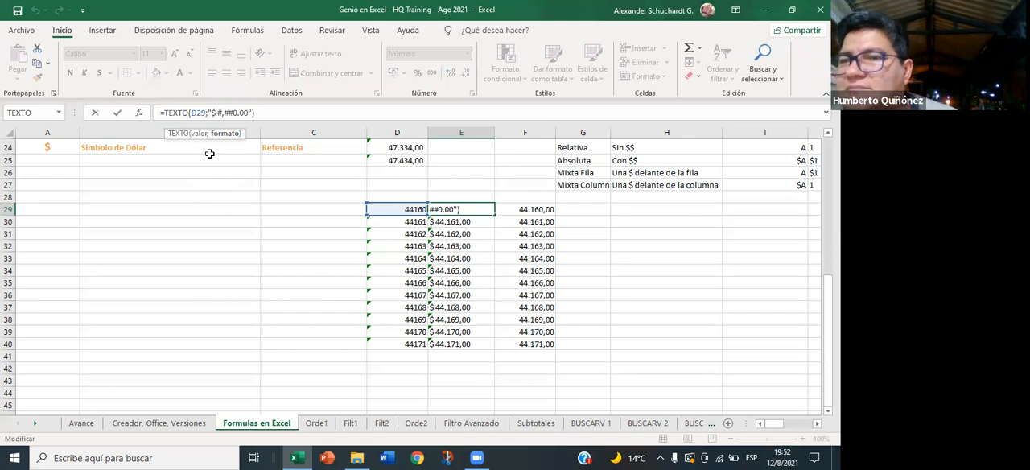
{"action": "key", "text": "Return"}
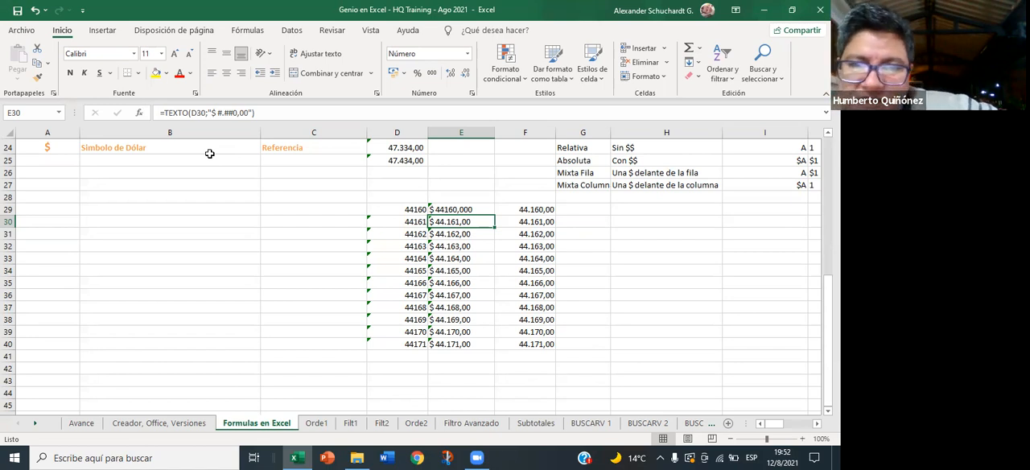
{"action": "left_click", "coordinate": [225, 114]}
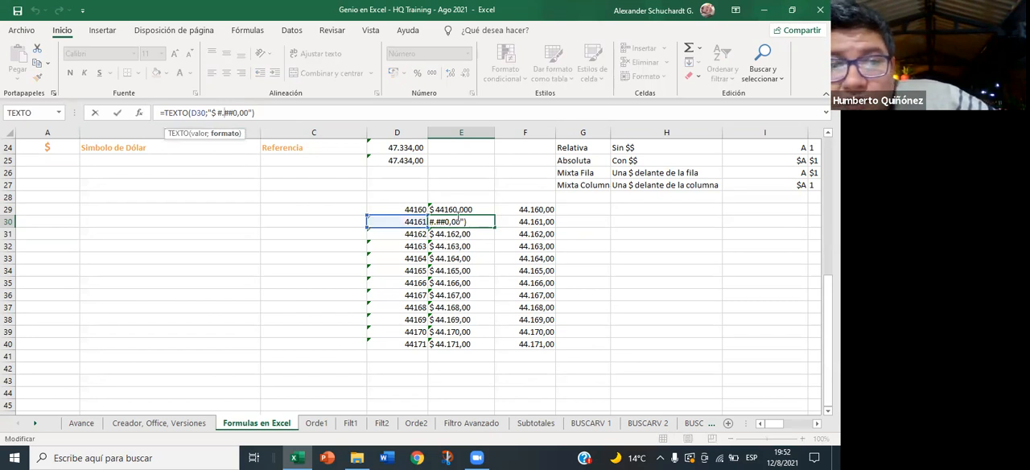
{"action": "left_click", "coordinate": [463, 209]}
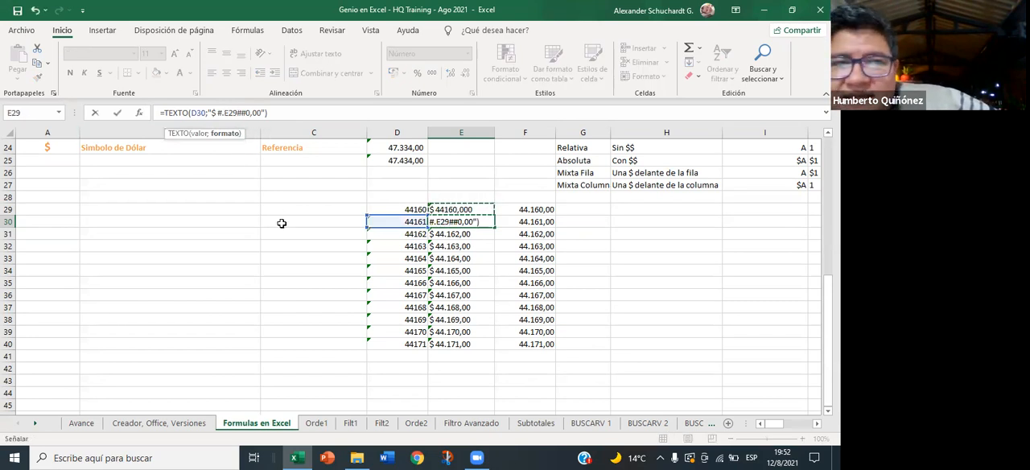
{"action": "key", "text": "Escape"}
- Undo the separator change in E29's TEXTO formula and review the cells in E29:E40
{"action": "left_click", "coordinate": [440, 208]}
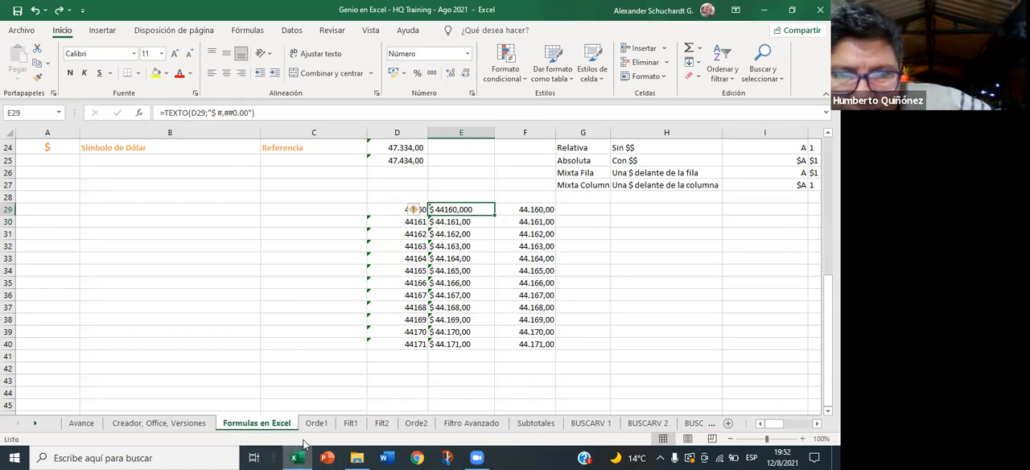
{"action": "key", "text": "ctrl+z"}
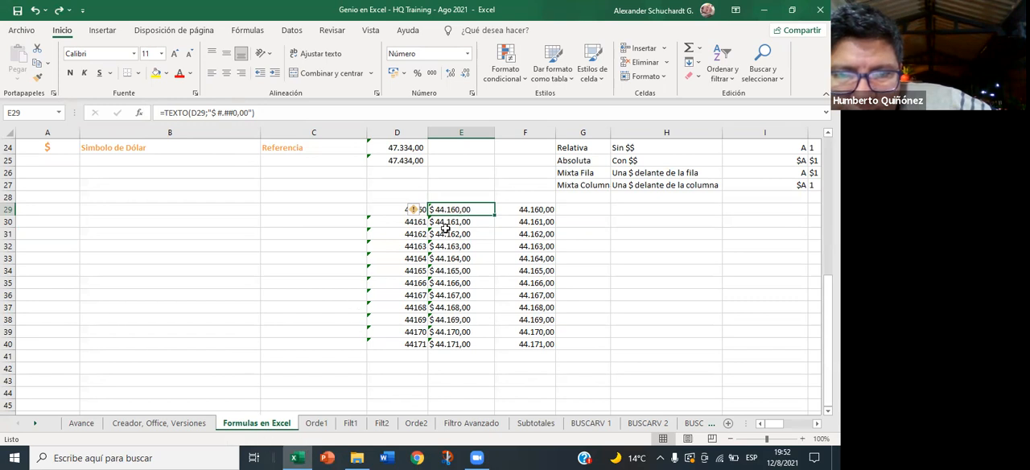
{"action": "left_click", "coordinate": [451, 225]}
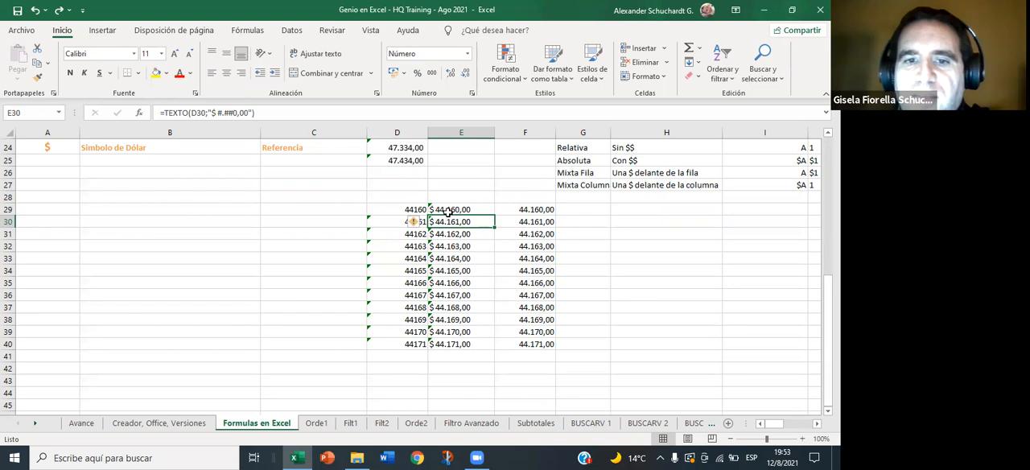
{"action": "left_click_drag", "start_coordinate": [448, 211], "coordinate": [455, 346]}
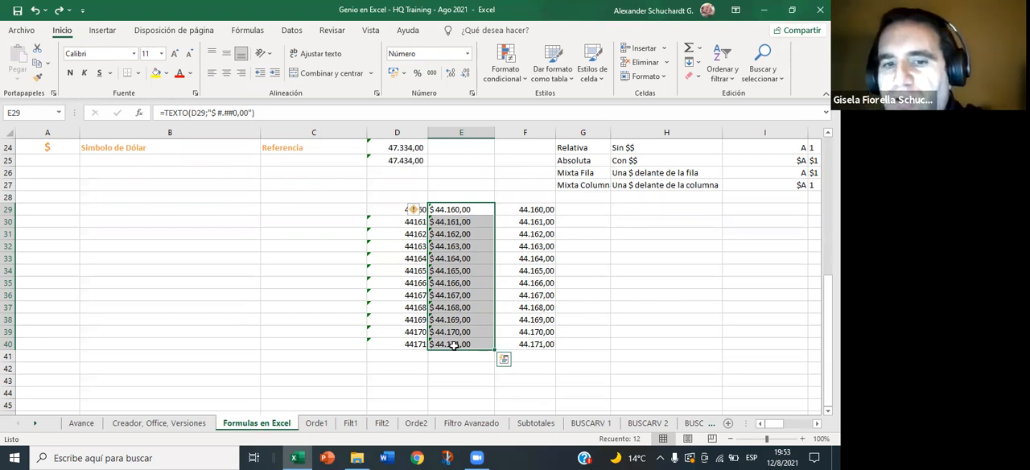
{"action": "left_click", "coordinate": [469, 282]}
{"action": "left_click", "coordinate": [472, 207]}
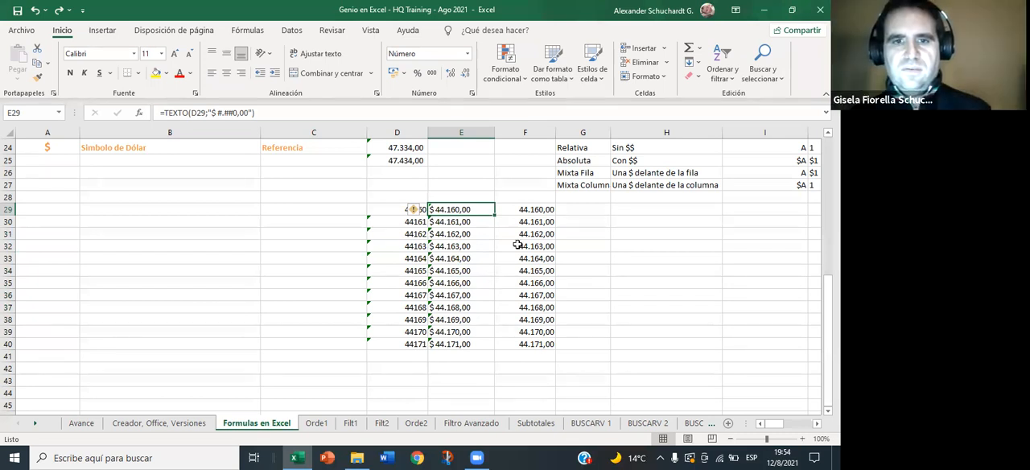
- Enter 44,160.00 in F29 and fill it down through F40
{"action": "left_click", "coordinate": [548, 208]}
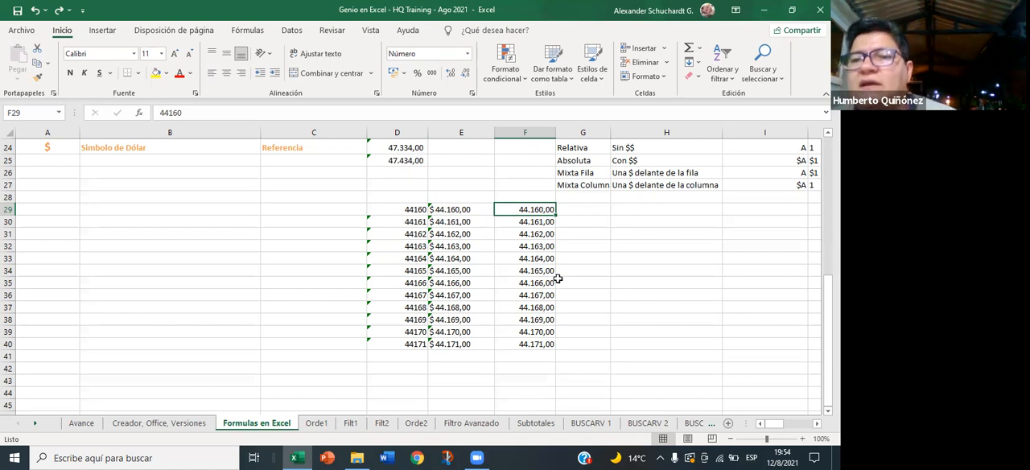
{"action": "key", "text": "BackSpace"}
{"action": "type", "text": "44"}
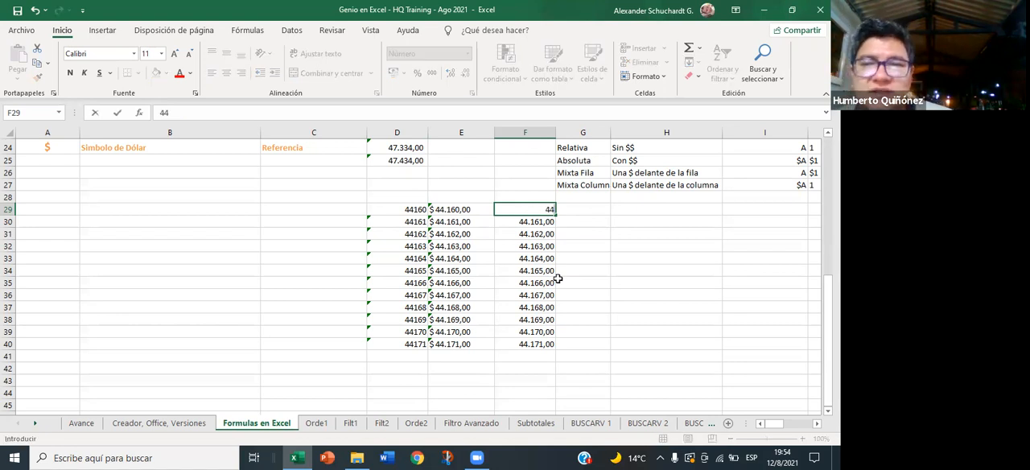
{"action": "type", "text": ","}
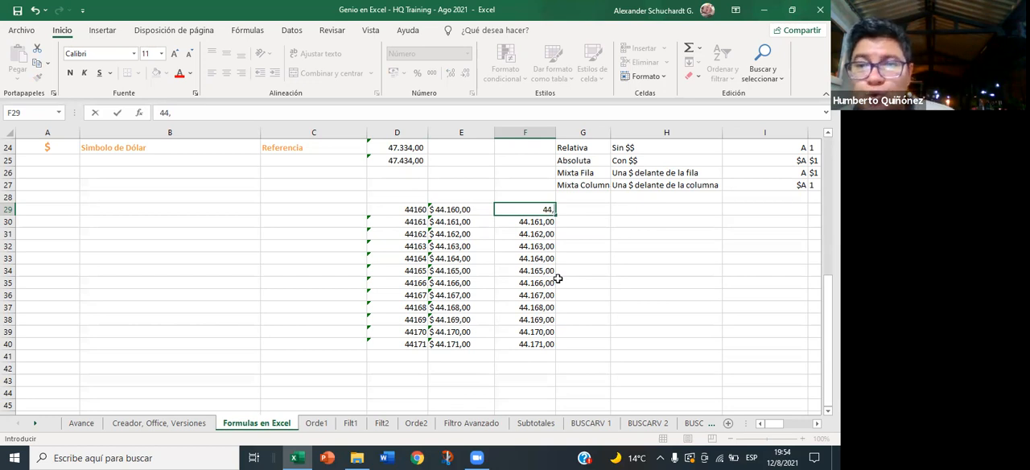
{"action": "type", "text": "160"}
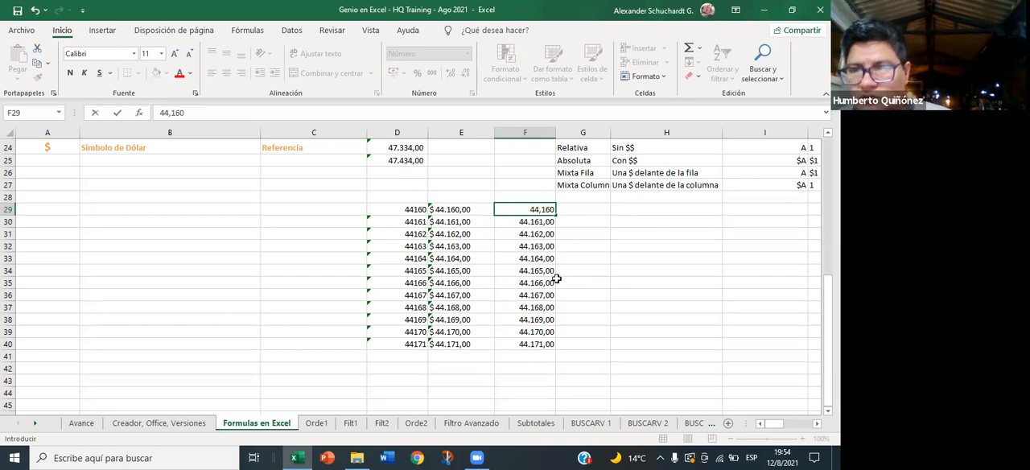
{"action": "type", "text": ".00"}
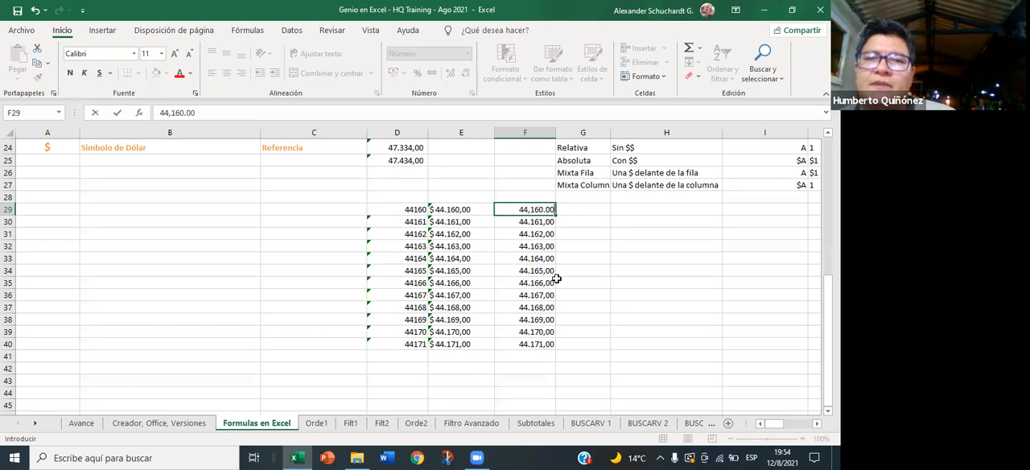
{"action": "key", "text": "Return"}
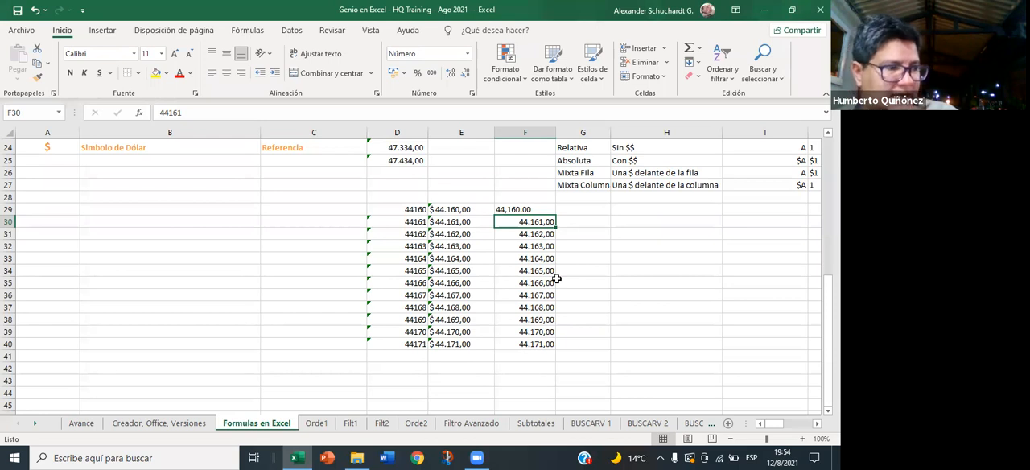
{"action": "key", "text": "Up"}
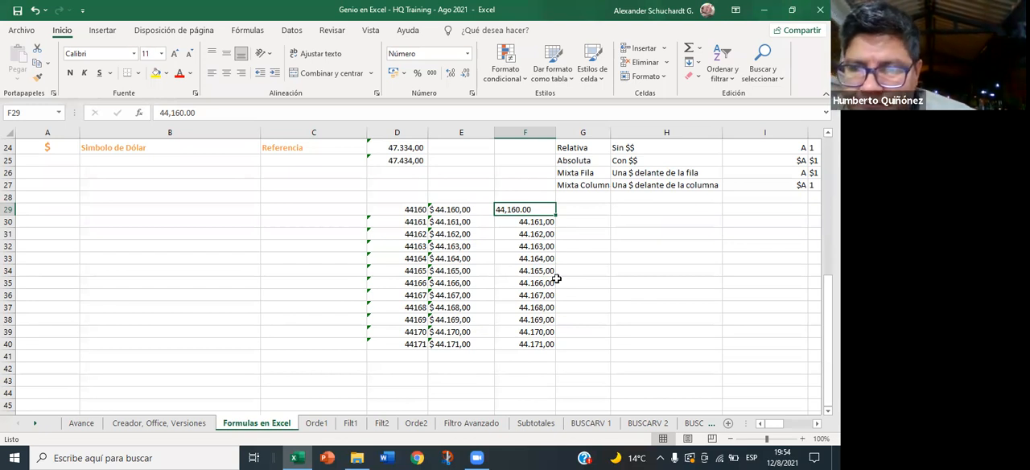
{"action": "left_click_drag", "start_coordinate": [555, 214], "coordinate": [544, 347]}
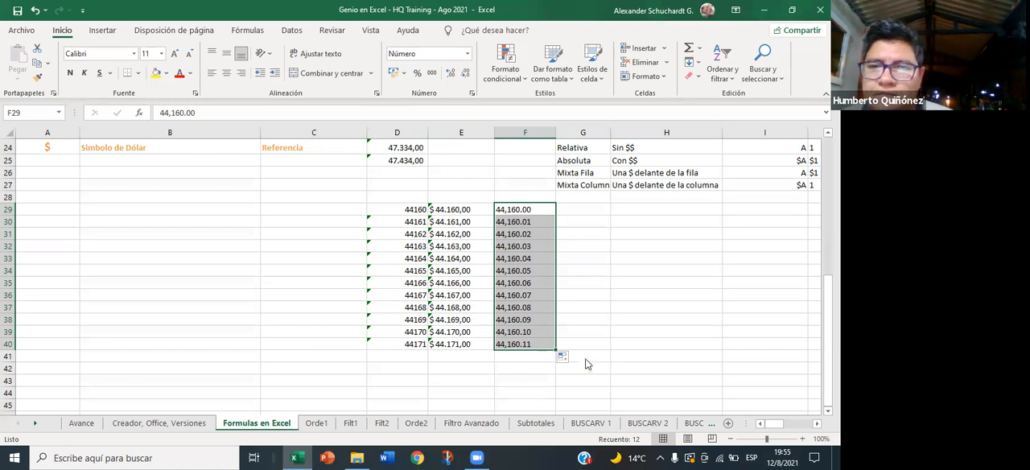
- Replace every comma with a period in the selected values of F29:F40
{"action": "key", "text": "ctrl+l"}
{"action": "left_click", "coordinate": [375, 335]}
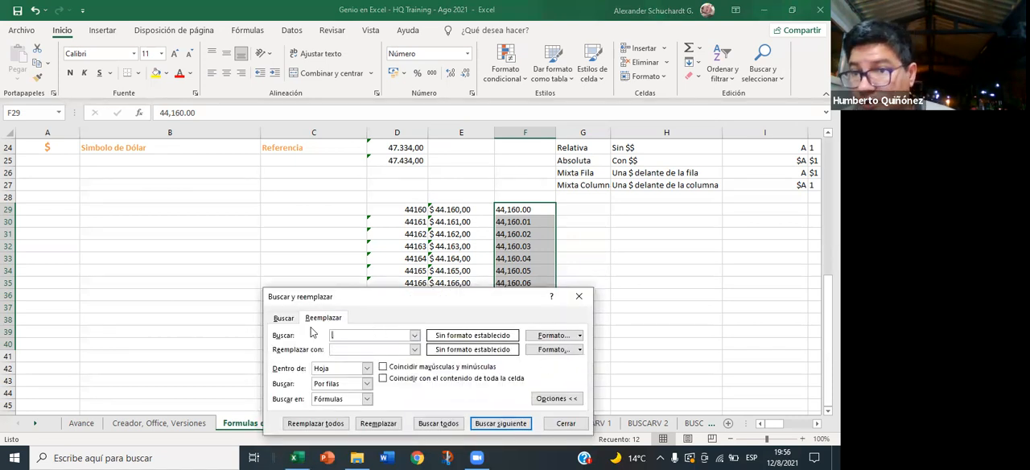
{"action": "left_click", "coordinate": [336, 349]}
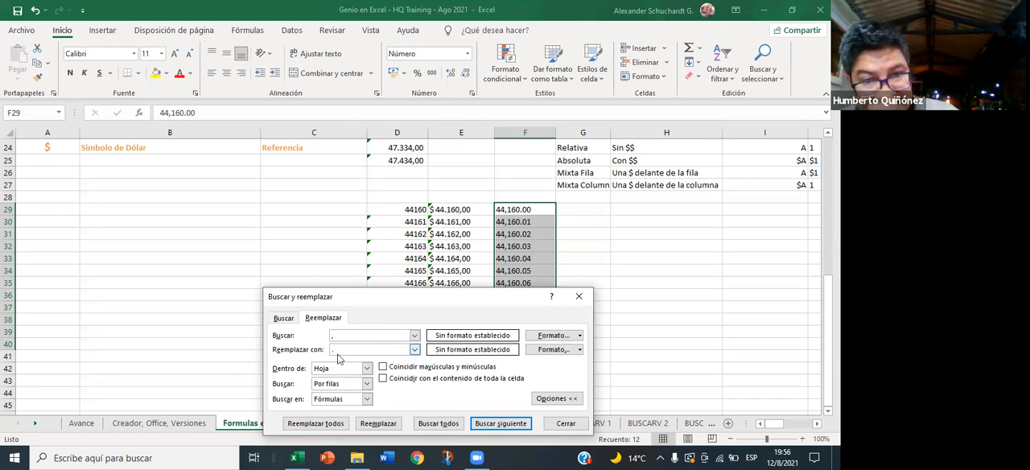
{"action": "left_click", "coordinate": [330, 423]}
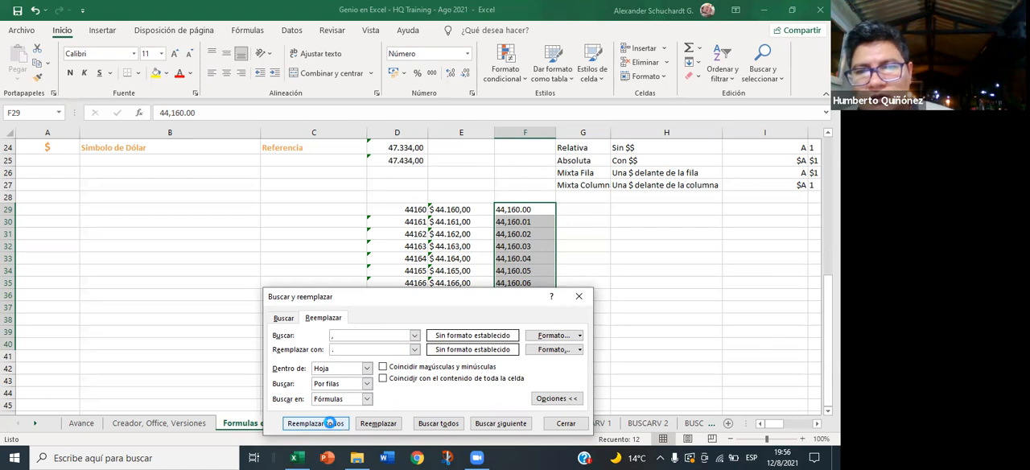
{"action": "left_click", "coordinate": [425, 267]}
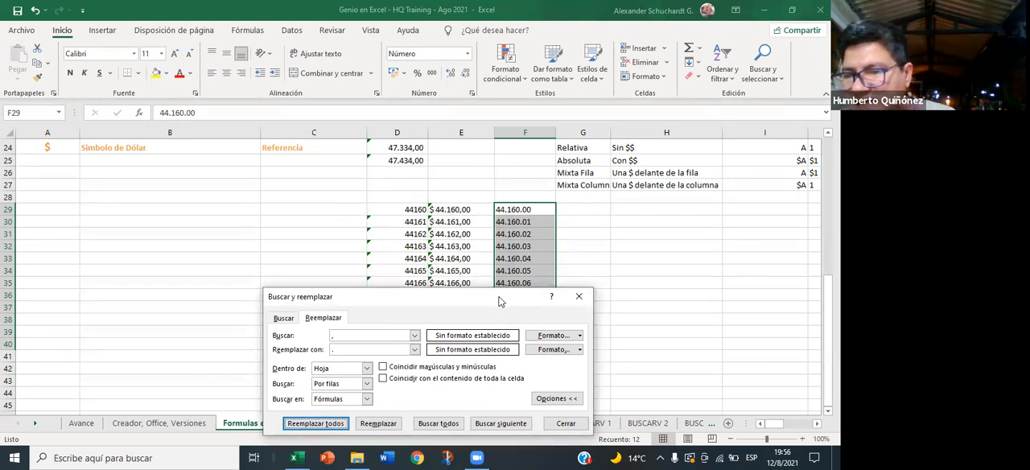
{"action": "left_click", "coordinate": [582, 428]}
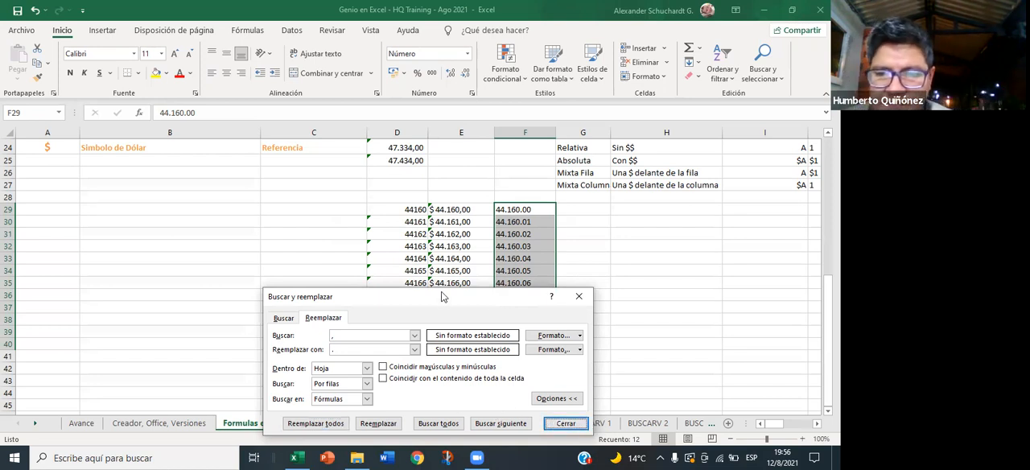
- Try to replace every "0." with "," in F29:F40, and undo that replacement
{"action": "left_click_drag", "start_coordinate": [428, 295], "coordinate": [250, 141]}
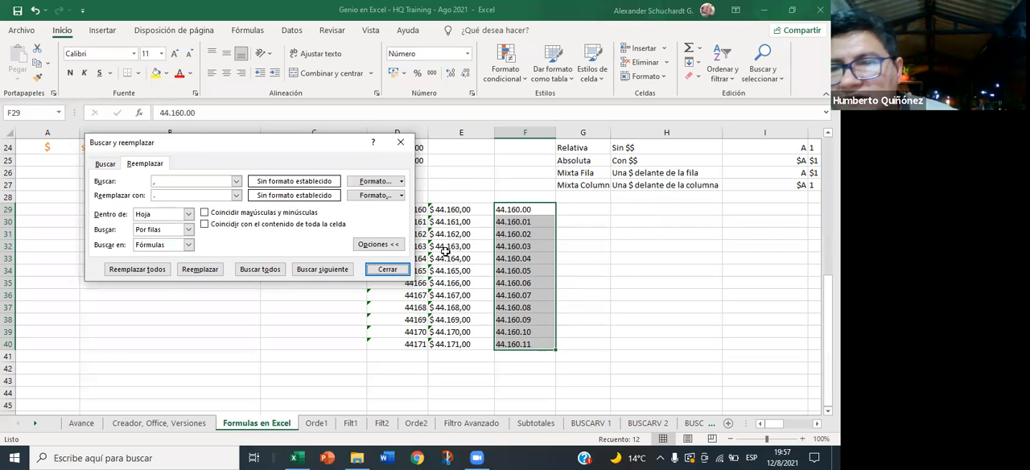
{"action": "left_click", "coordinate": [173, 181]}
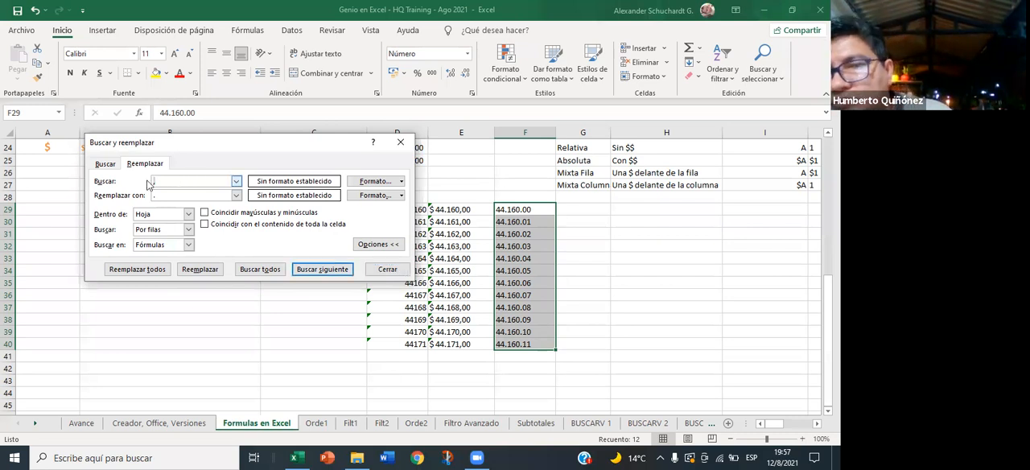
{"action": "type", "text": "0."}
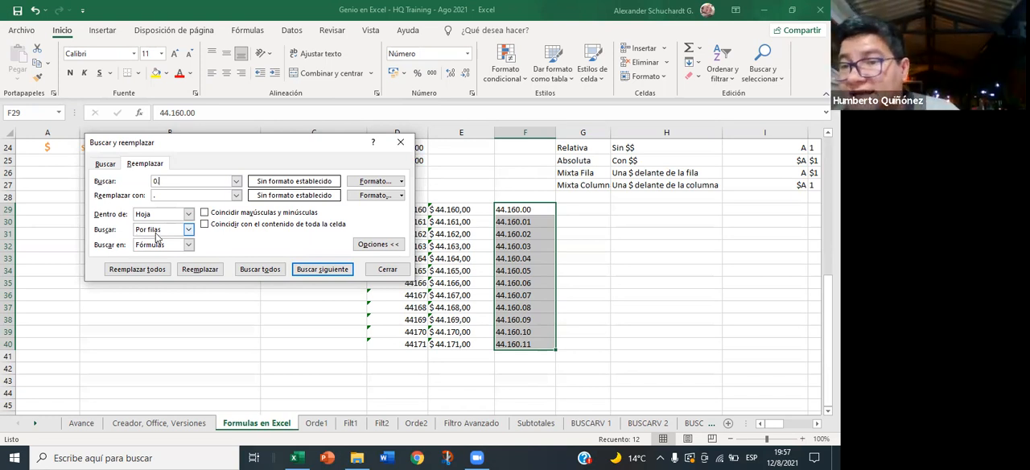
{"action": "left_click_drag", "start_coordinate": [172, 197], "coordinate": [137, 202]}
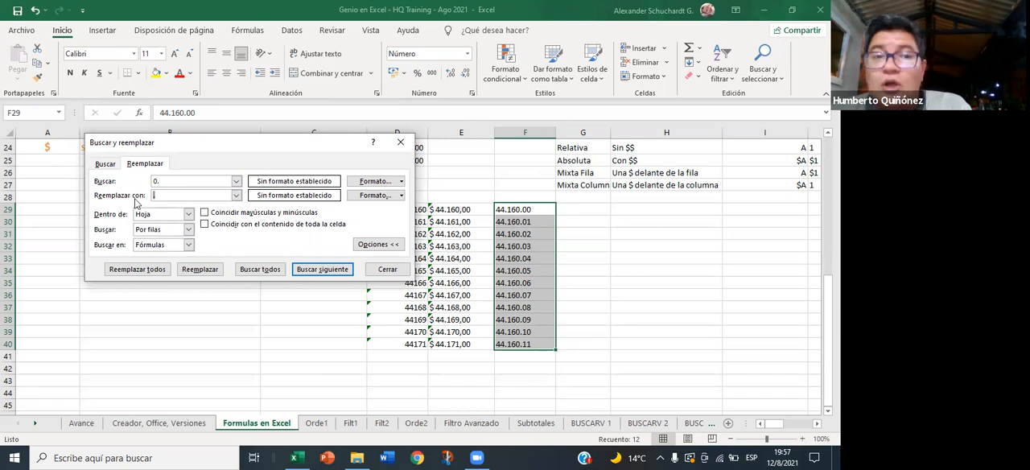
{"action": "type", "text": "1"}
{"action": "key", "text": "BackSpace"}
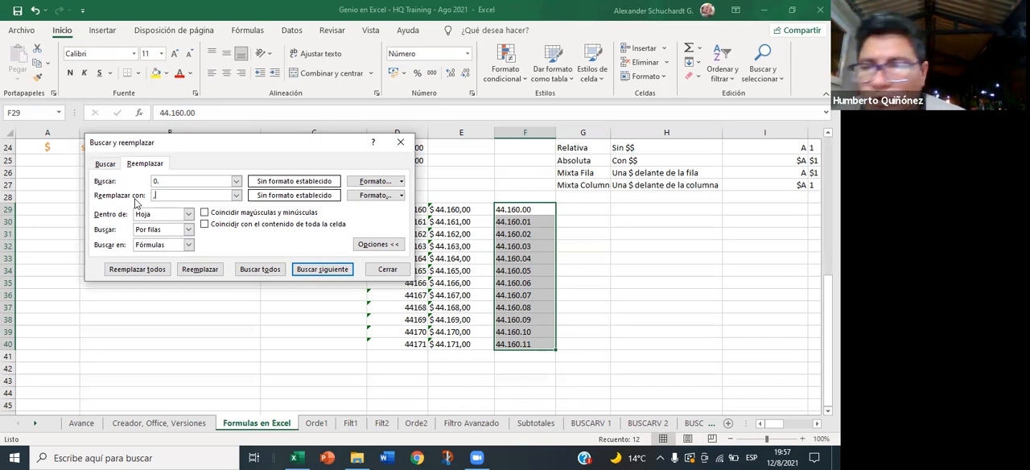
{"action": "left_click", "coordinate": [135, 270]}
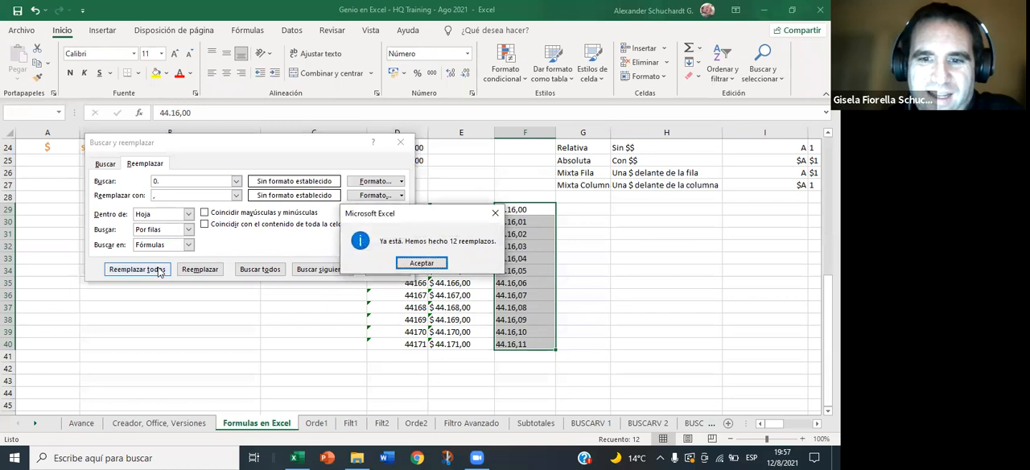
{"action": "left_click", "coordinate": [404, 265]}
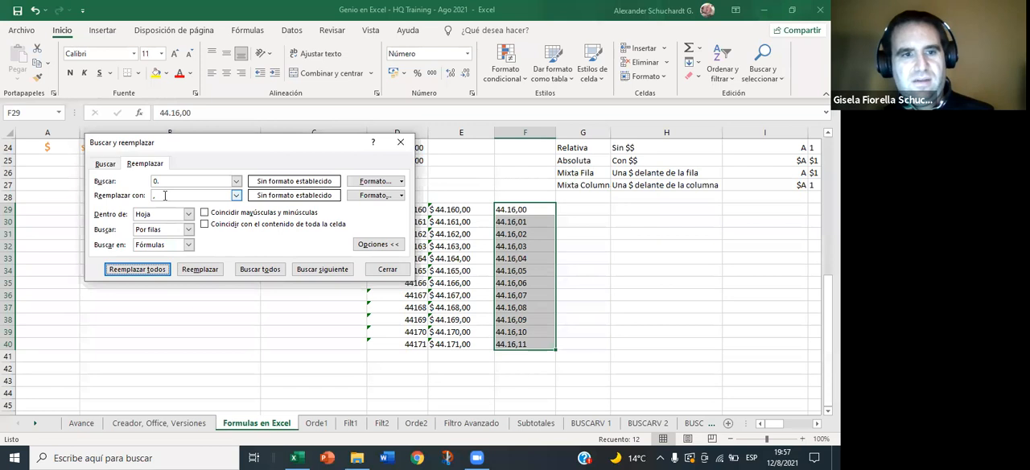
{"action": "left_click", "coordinate": [387, 269]}
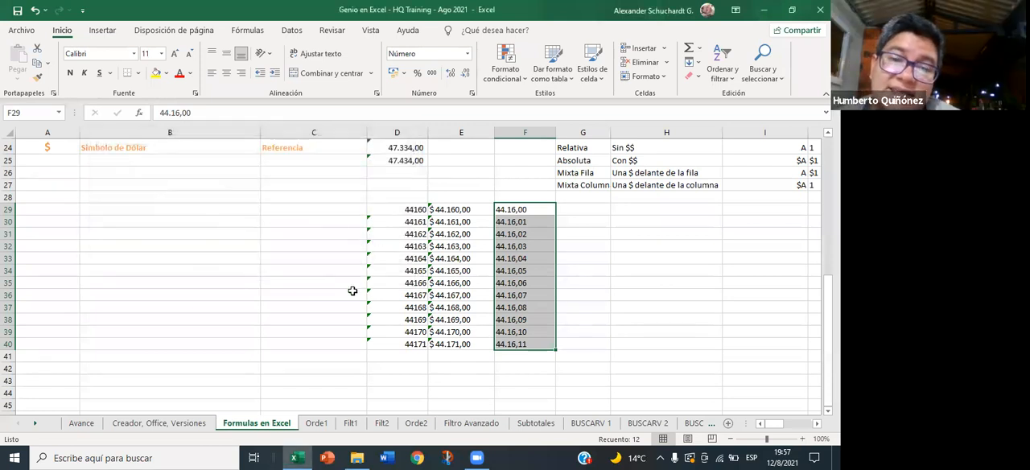
{"action": "key", "text": "ctrl+z"}
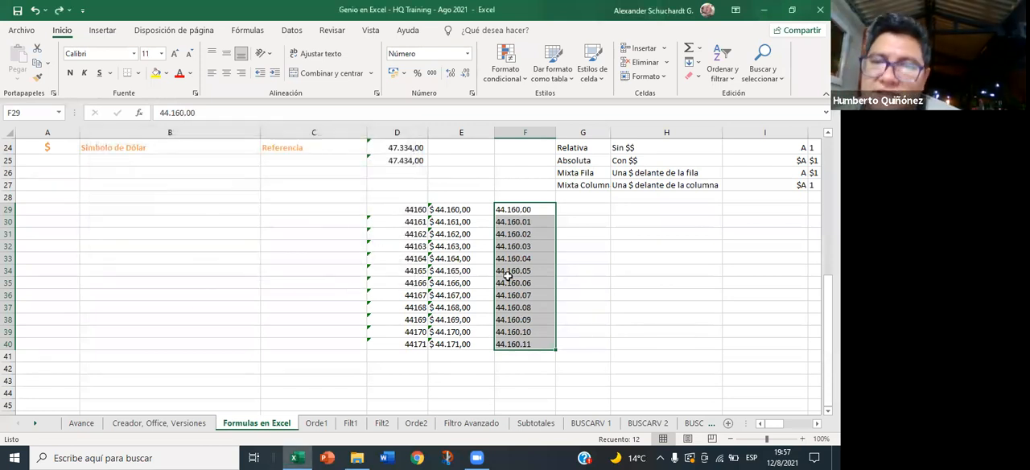
- Replace every "0." with "0," in the selected values of F29:F40
{"action": "right_click", "coordinate": [508, 271]}
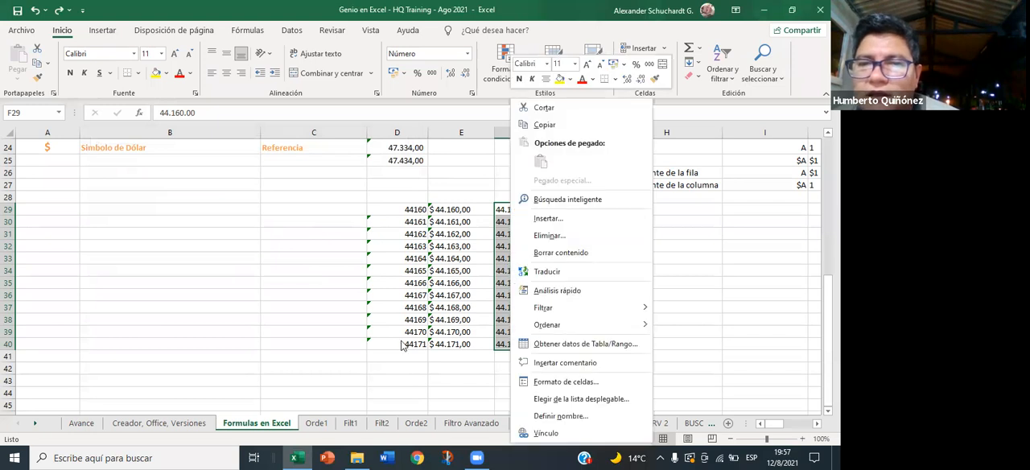
{"action": "left_click", "coordinate": [399, 371]}
{"action": "key", "text": "ctrl+b"}
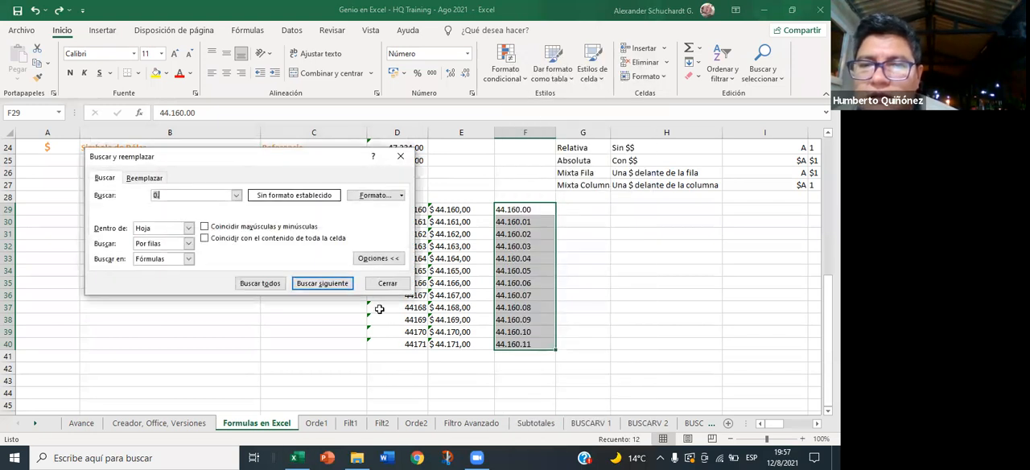
{"action": "left_click", "coordinate": [167, 176]}
{"action": "left_click", "coordinate": [176, 209]}
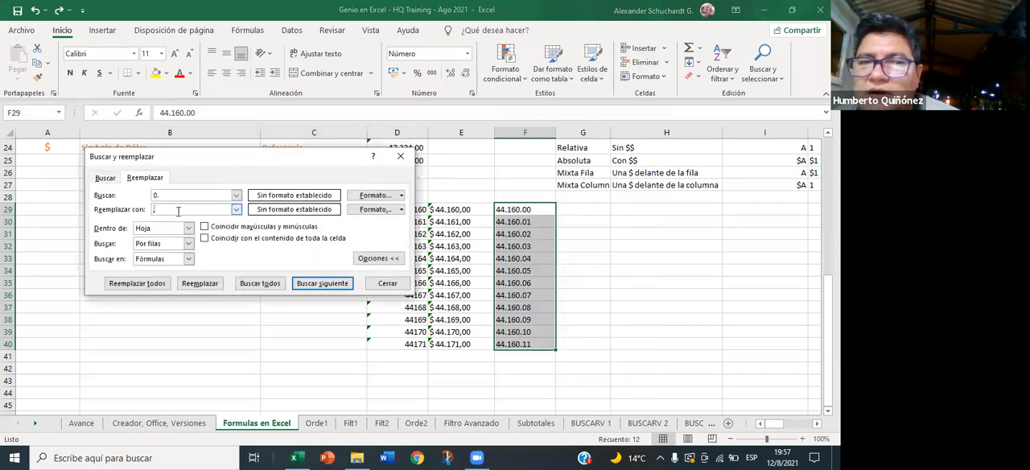
{"action": "type", "text": "0,"}
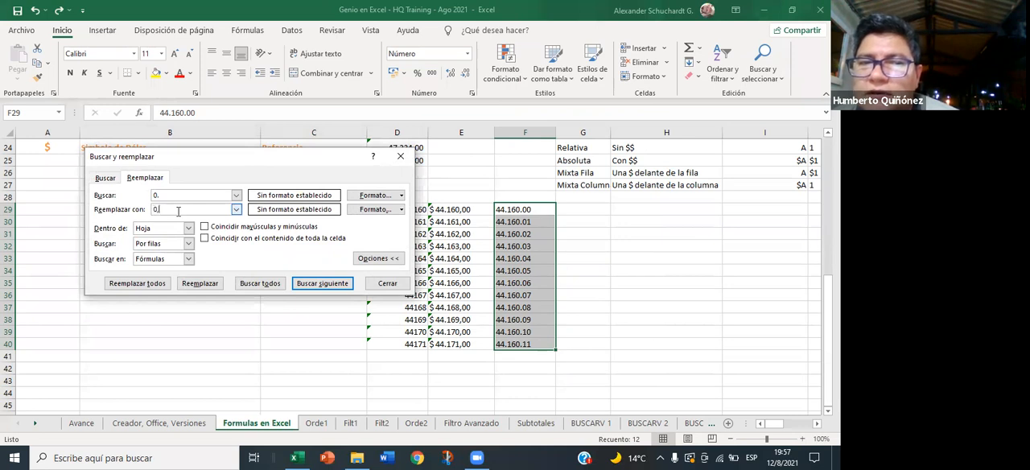
{"action": "left_click", "coordinate": [138, 284]}
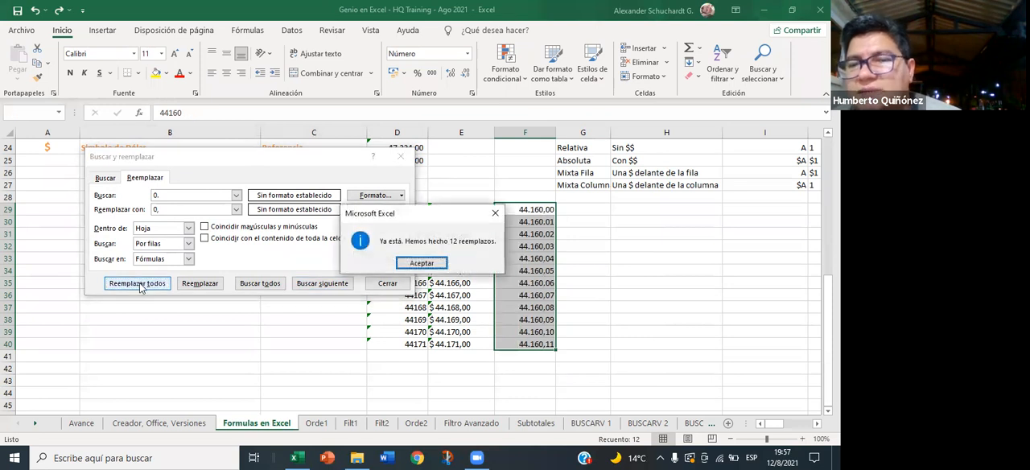
{"action": "left_click", "coordinate": [430, 266]}
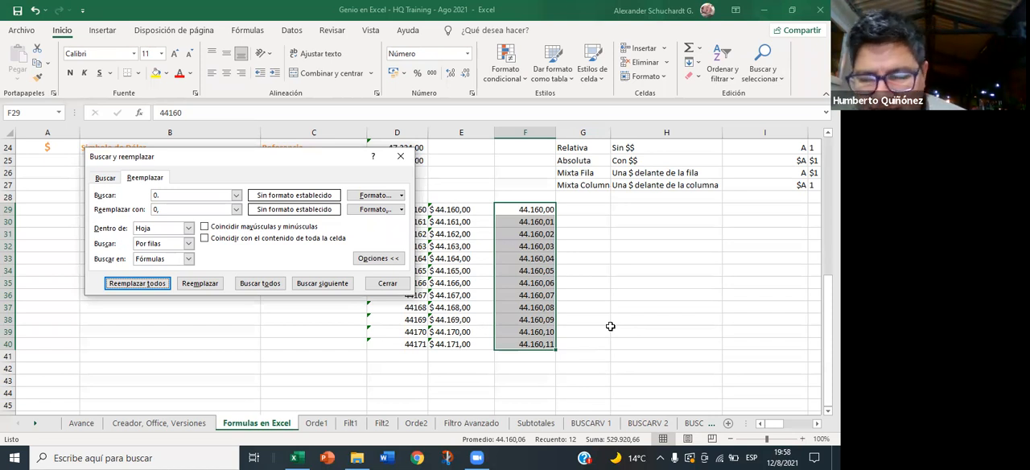
{"action": "left_click", "coordinate": [387, 282]}
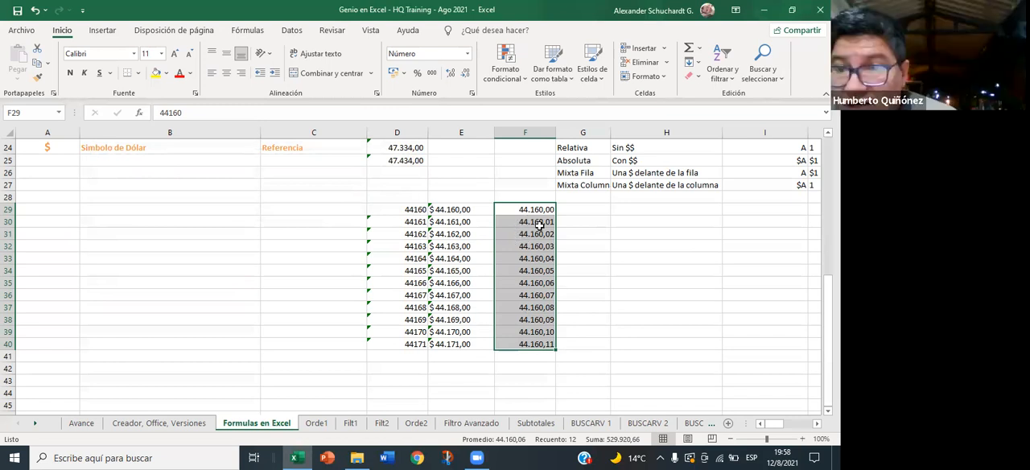
- Undo the replacements, the typed value and the dollar-sign removal in F29:F40, back to the pasted dollar amounts
{"action": "key", "text": "ctrl+z"}
{"action": "key", "text": "ctrl+y"}
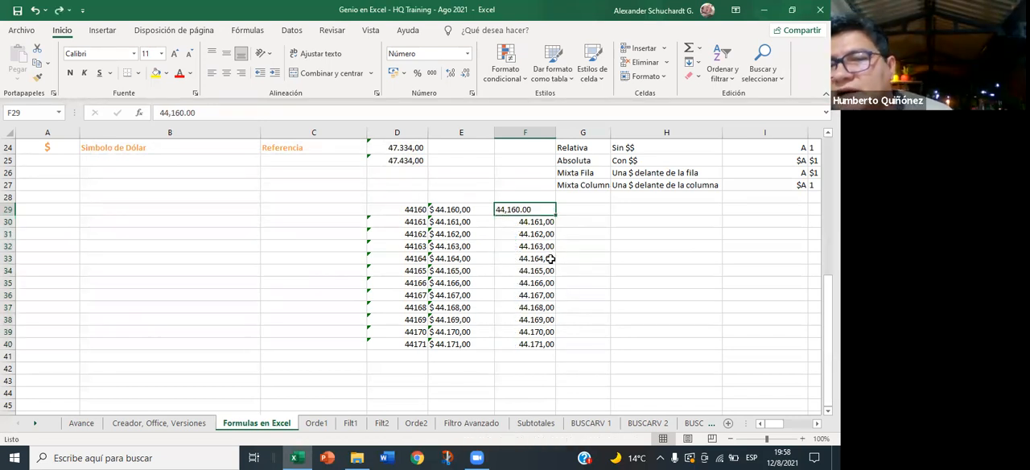
{"action": "left_click", "coordinate": [538, 225]}
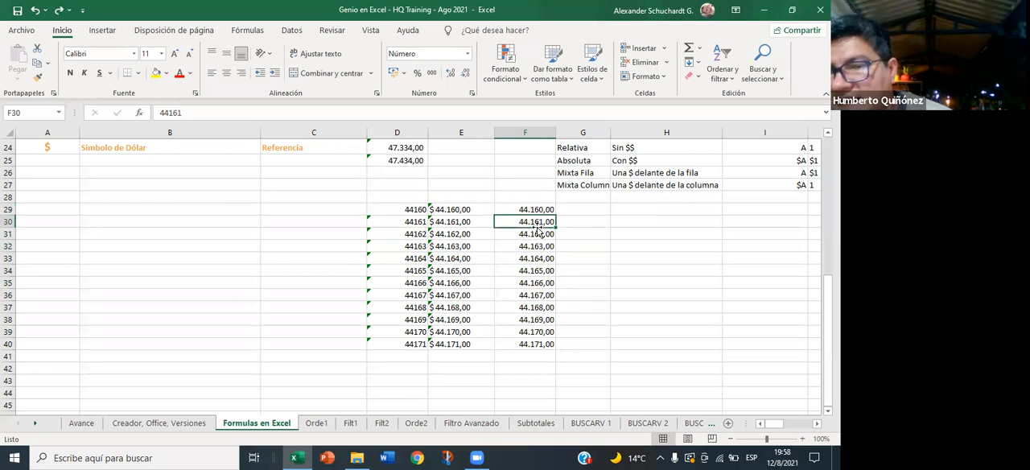
{"action": "left_click", "coordinate": [539, 209]}
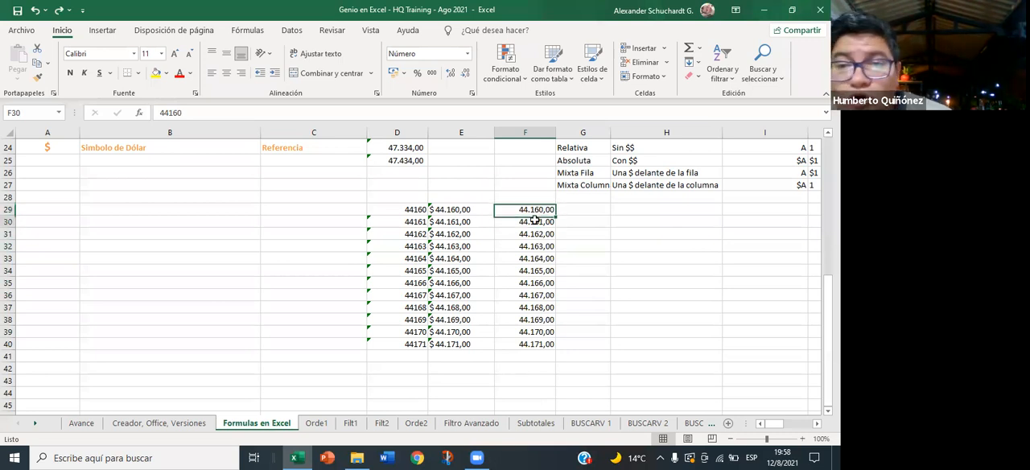
{"action": "left_click", "coordinate": [457, 208]}
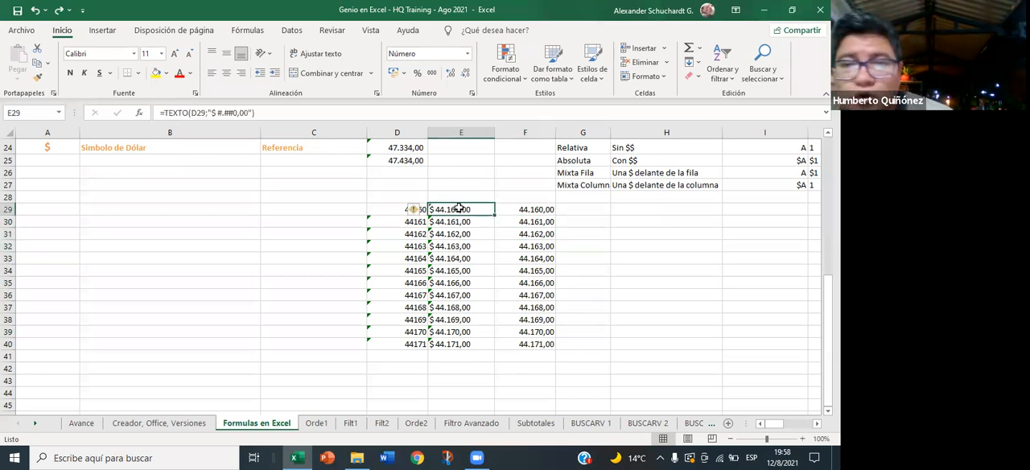
{"action": "left_click", "coordinate": [539, 210]}
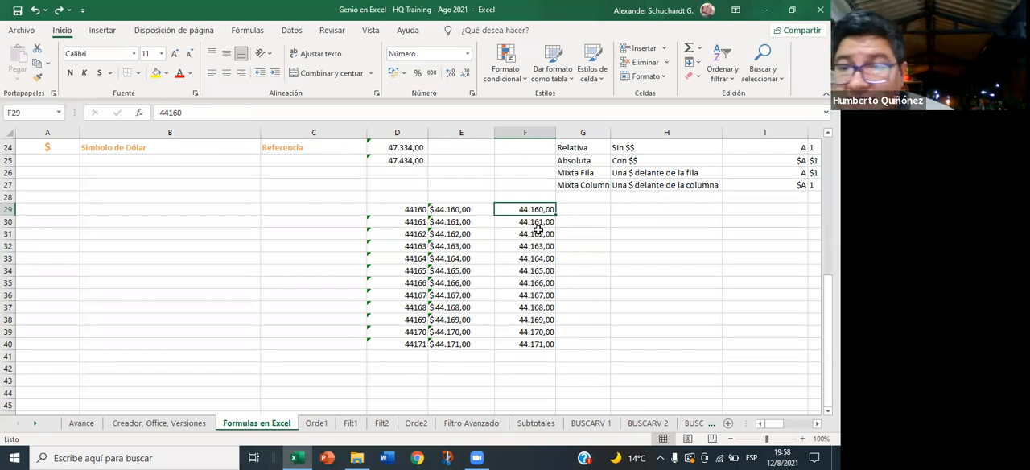
{"action": "key", "text": "ctrl+z"}
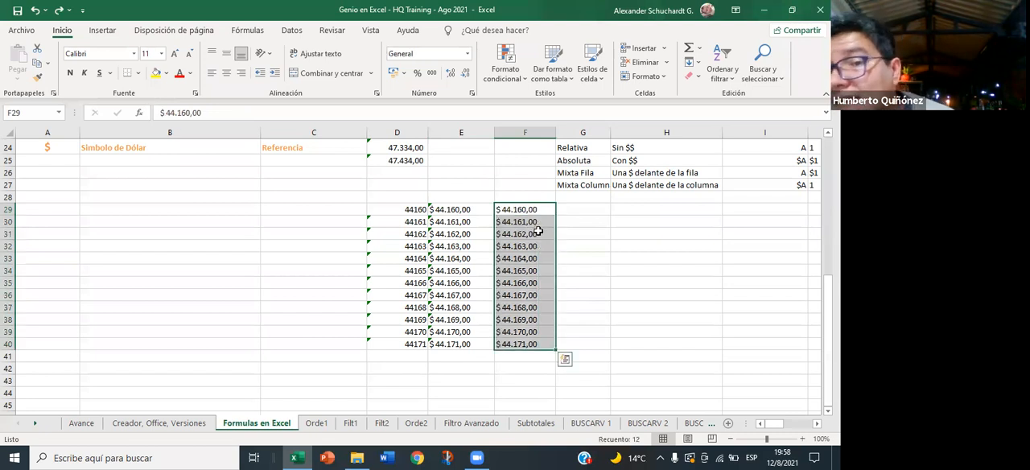
{"action": "left_click", "coordinate": [538, 230]}
{"action": "left_click", "coordinate": [520, 209]}
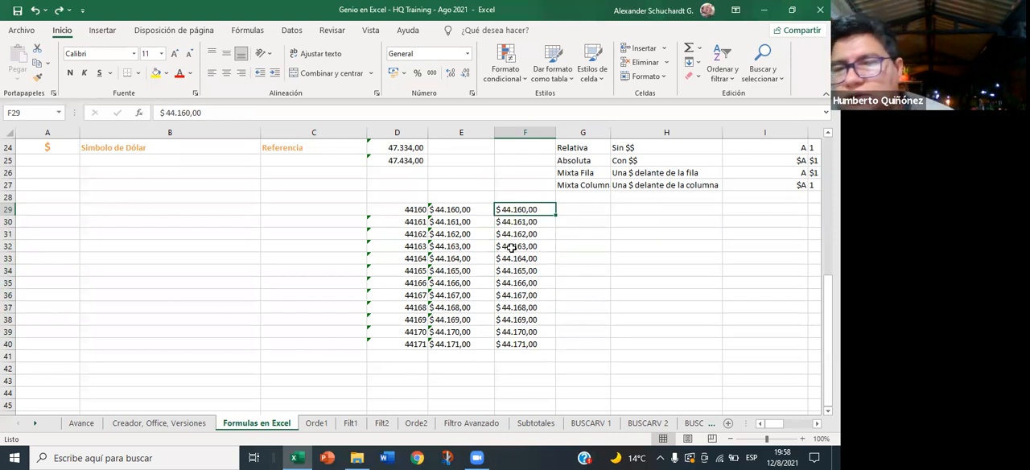
- Shorten the format text in E29's TEXTO formula to one decimal, "$ #.##0,0"
{"action": "left_click", "coordinate": [463, 210]}
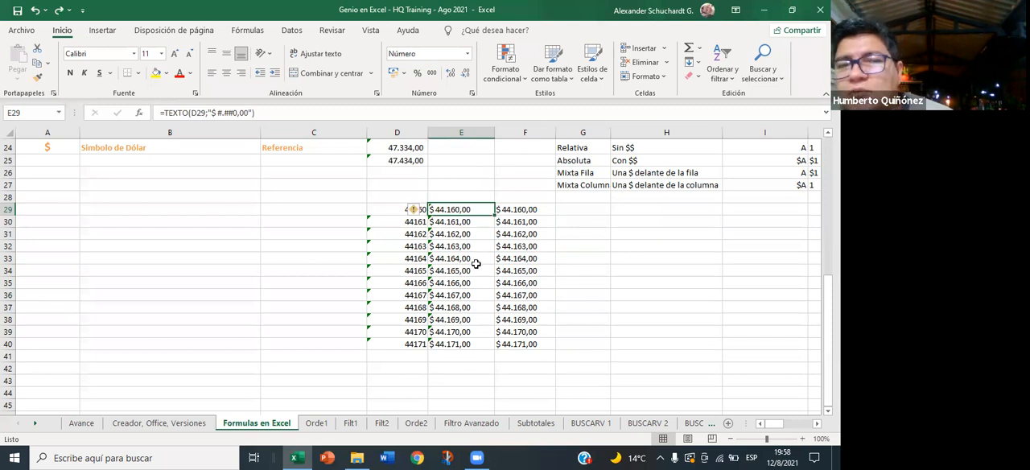
{"action": "left_click", "coordinate": [251, 113]}
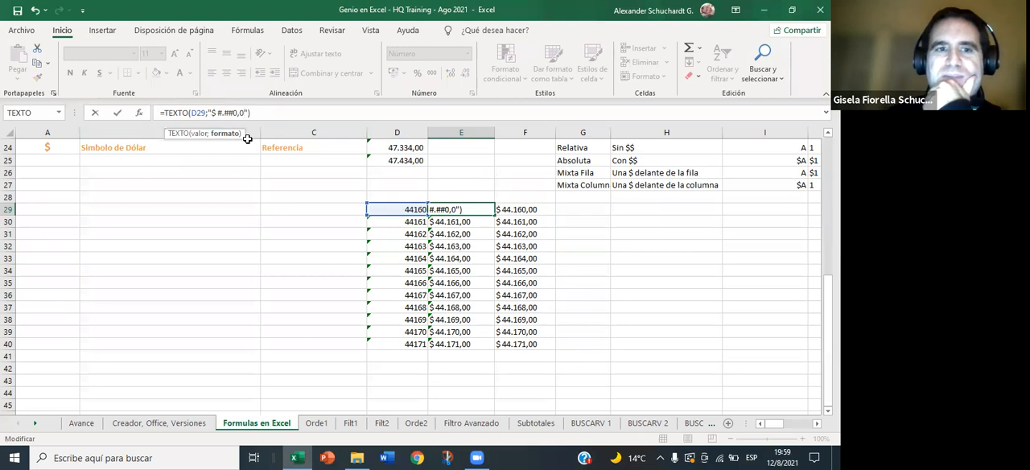
{"action": "key", "text": "Return"}
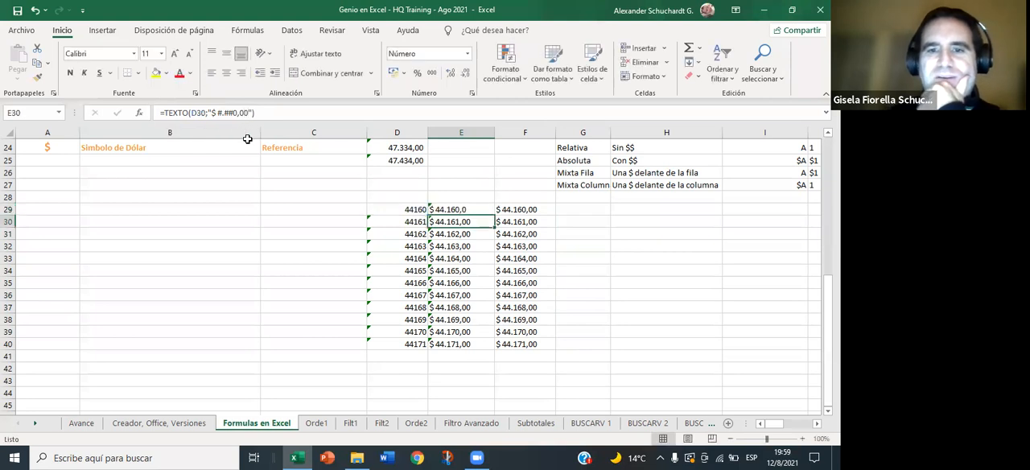
- Copy E29's TEXTO formula into the cells below it through E40
{"action": "left_click", "coordinate": [469, 213]}
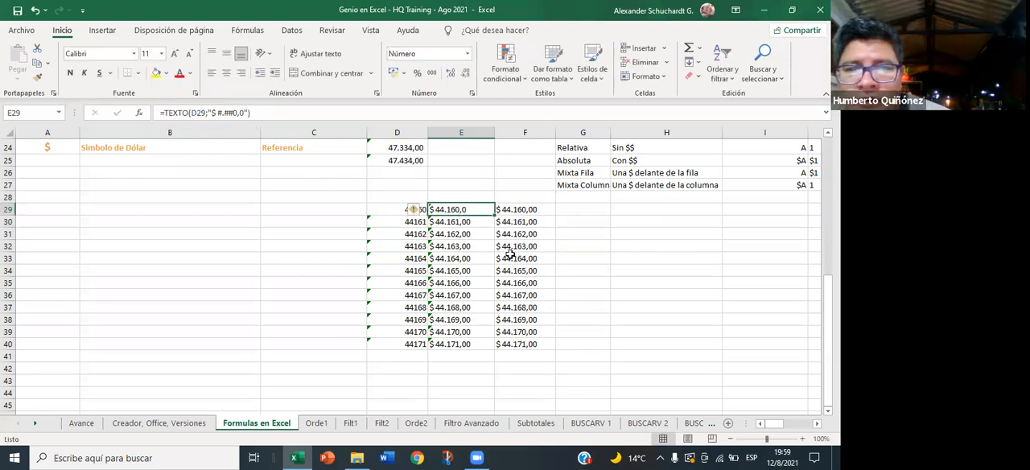
{"action": "key", "text": "shift+Down"}
{"action": "key", "text": "shift+Down"}
{"action": "key", "text": "shift+Down"}
{"action": "key", "text": "shift+Down"}
{"action": "key", "text": "shift+Down"}
{"action": "key", "text": "shift+Down"}
{"action": "key", "text": "shift+Down"}
{"action": "key", "text": "shift+Down"}
{"action": "key", "text": "shift+Down"}
{"action": "key", "text": "shift+Down"}
{"action": "key", "text": "shift+Down"}
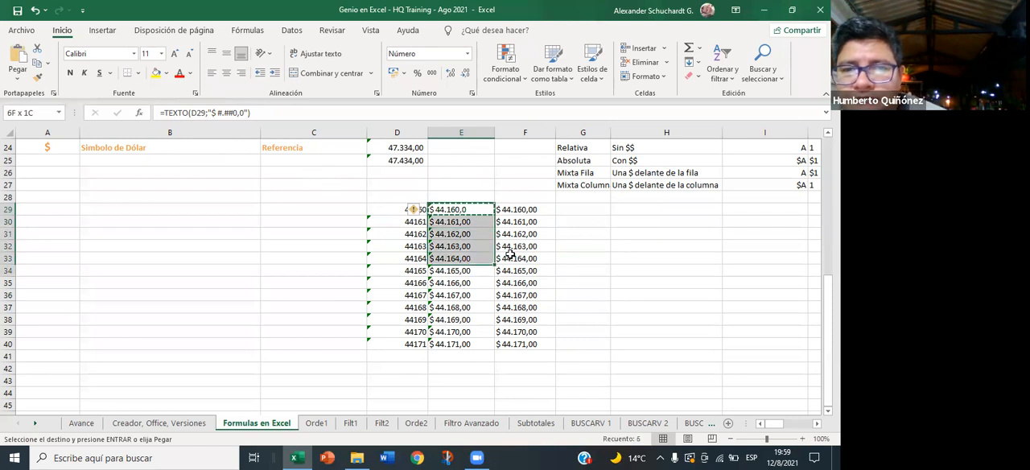
{"action": "key", "text": "ctrl+c"}
{"action": "key", "text": "Return"}
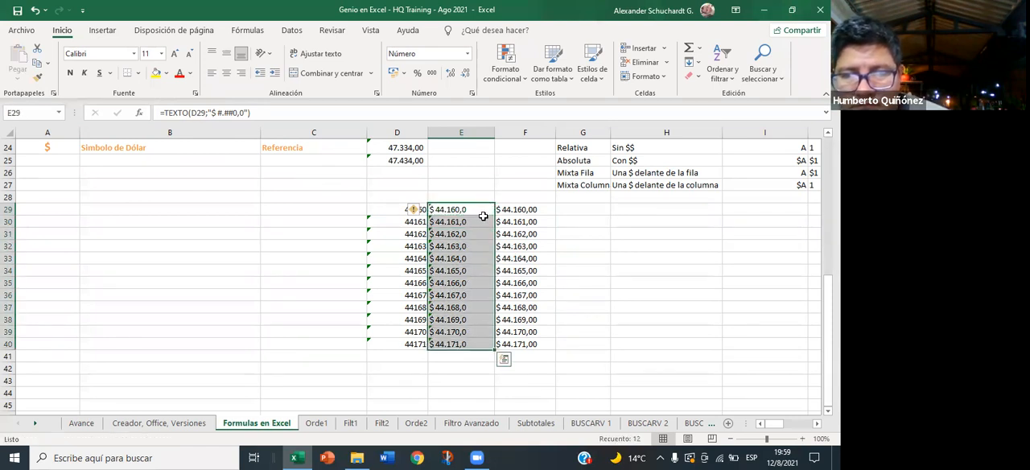
{"action": "left_click_drag", "start_coordinate": [469, 210], "coordinate": [459, 346]}
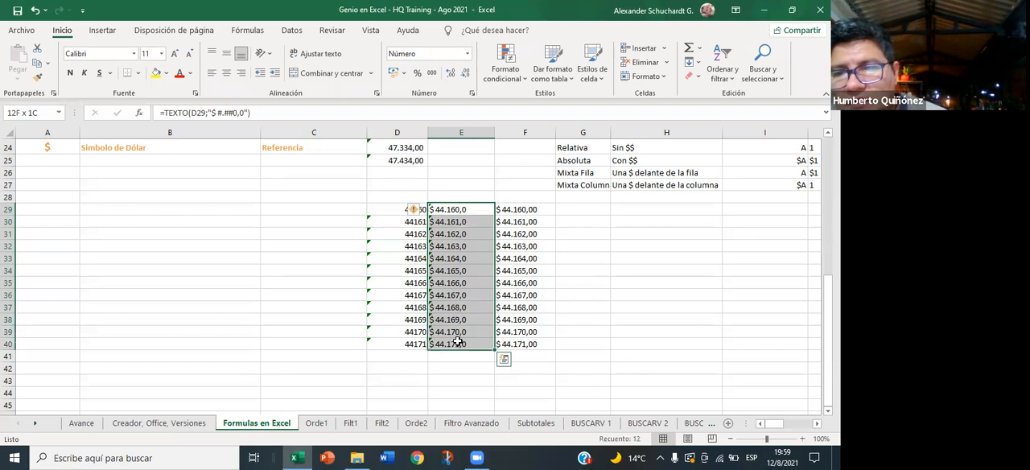
- Paste the TEXTO results of E29:E40 as plain values into G29:G40
{"action": "key", "text": "ctrl+c"}
{"action": "left_click", "coordinate": [582, 209]}
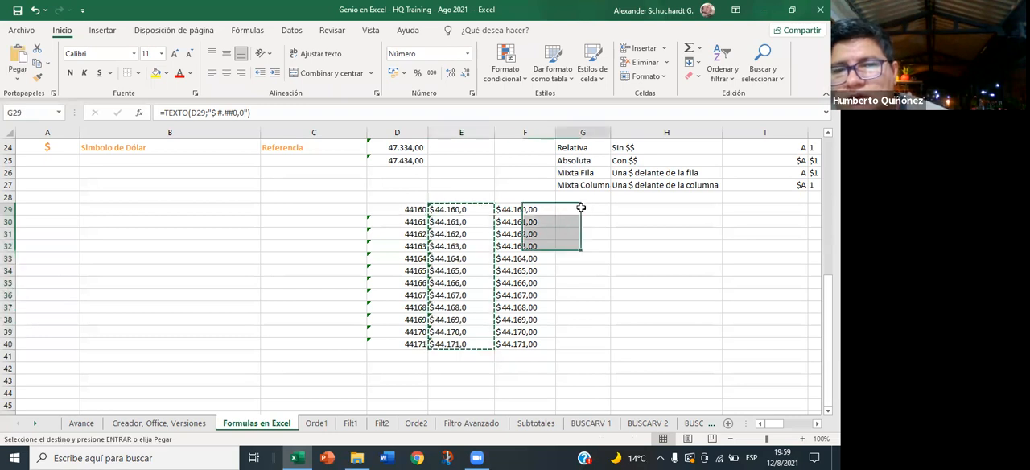
{"action": "right_click", "coordinate": [583, 209]}
{"action": "key", "text": "Escape"}
{"action": "key", "text": "ctrl+v"}
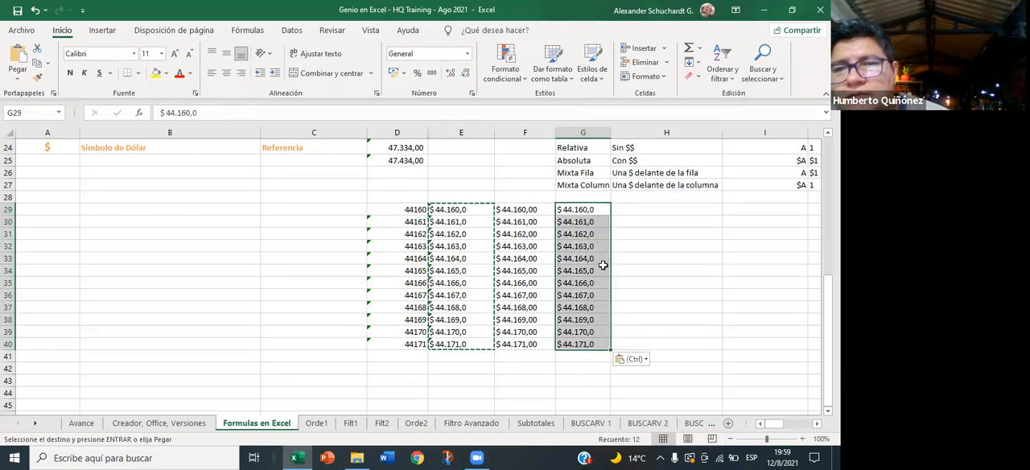
{"action": "key", "text": "Escape"}
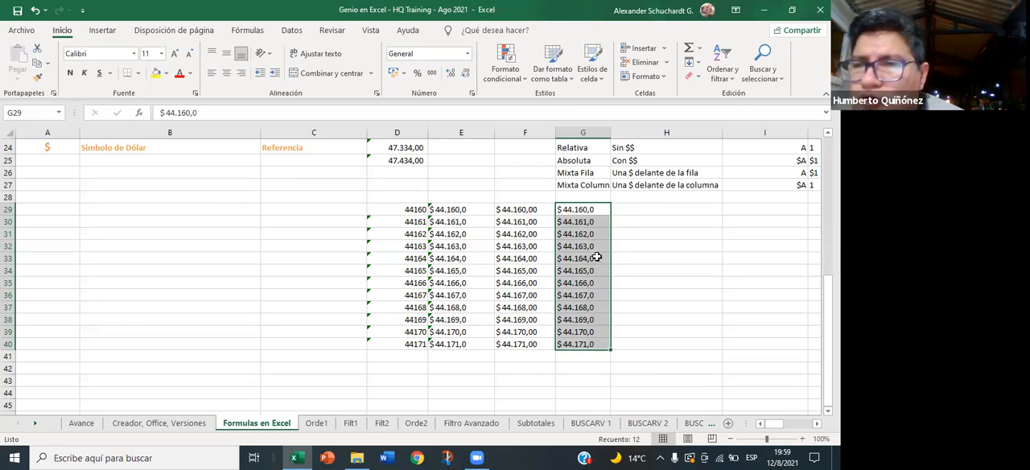
{"action": "key", "text": "ctrl+b"}
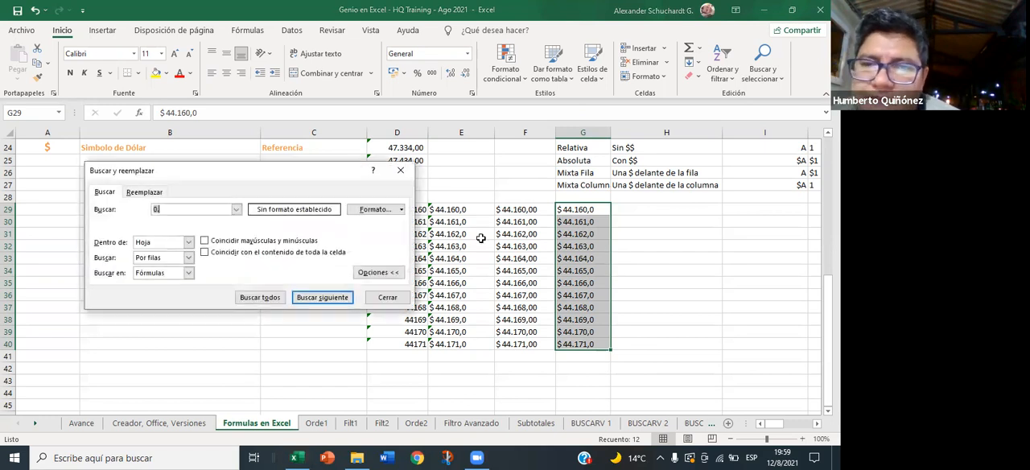
{"action": "left_click", "coordinate": [145, 191]}
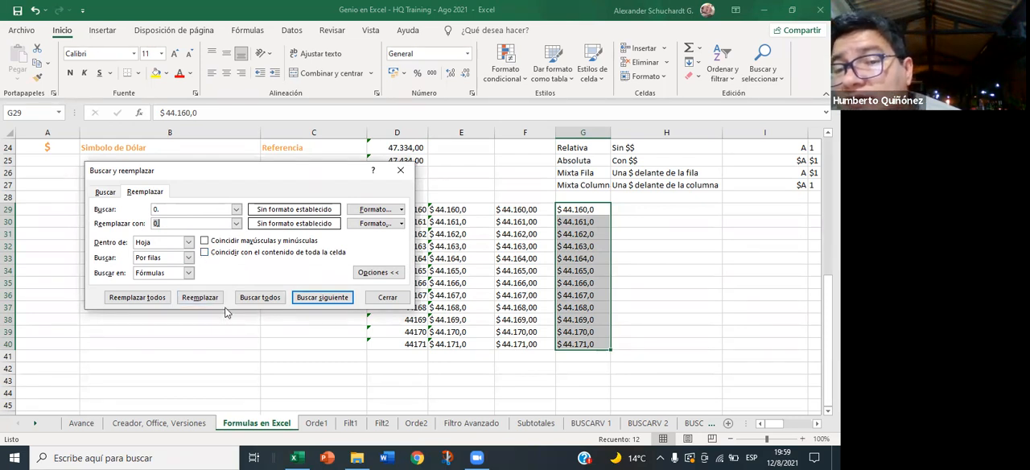
{"action": "left_click", "coordinate": [387, 297]}
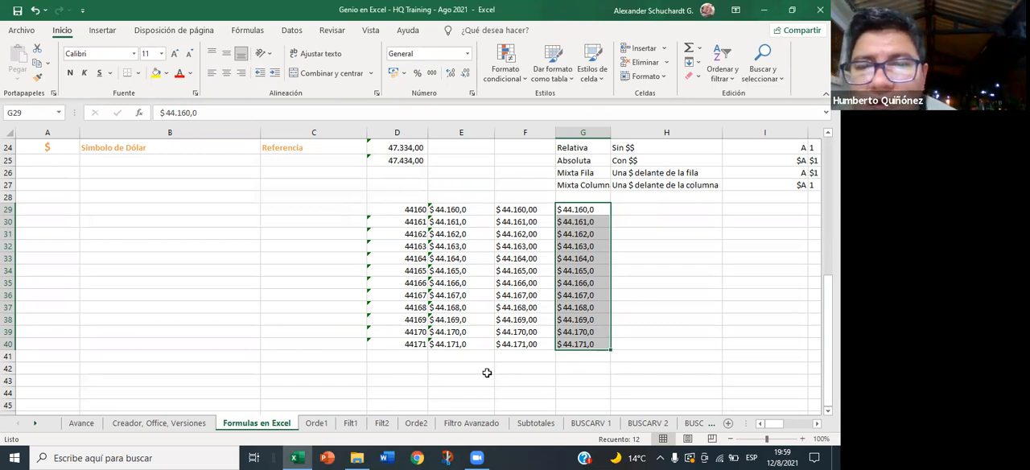
{"action": "left_click", "coordinate": [577, 319]}
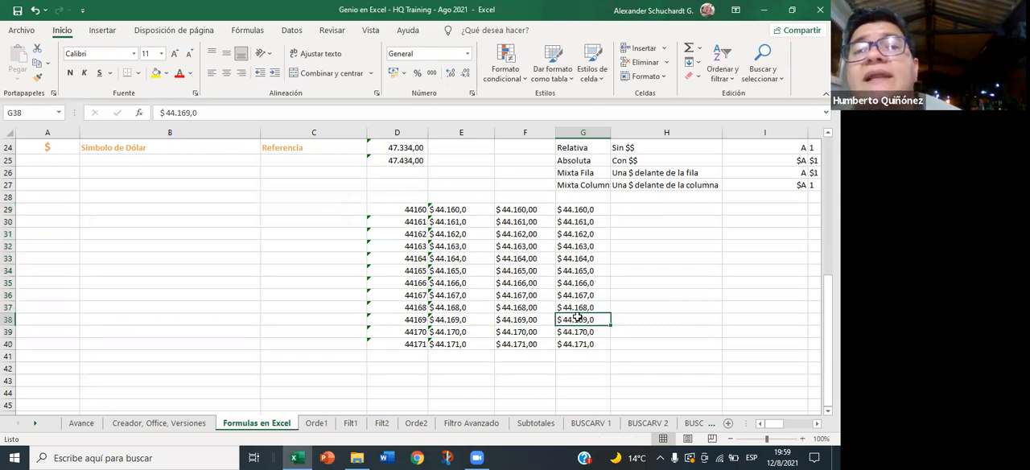
{"action": "left_click", "coordinate": [577, 209]}
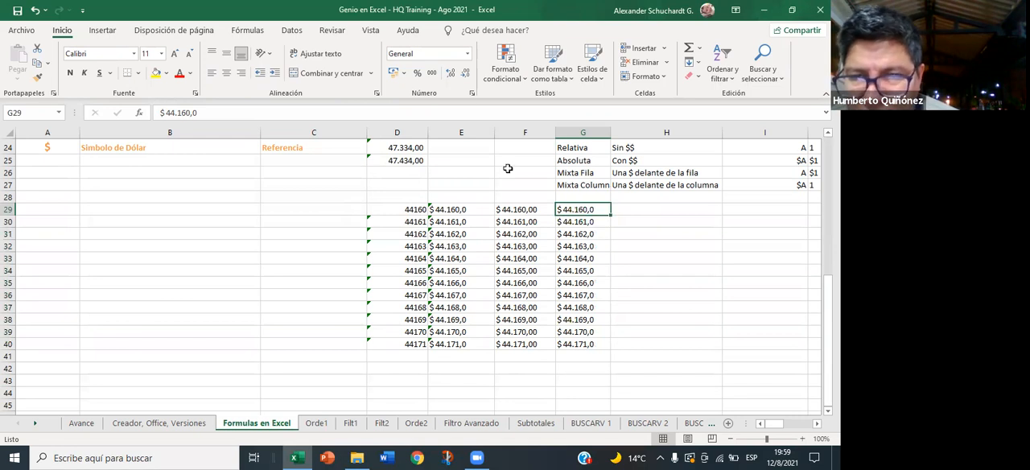
- Replace every "." with "," in the pasted dollar amounts of G29:G40
{"action": "left_click_drag", "start_coordinate": [576, 207], "coordinate": [581, 344]}
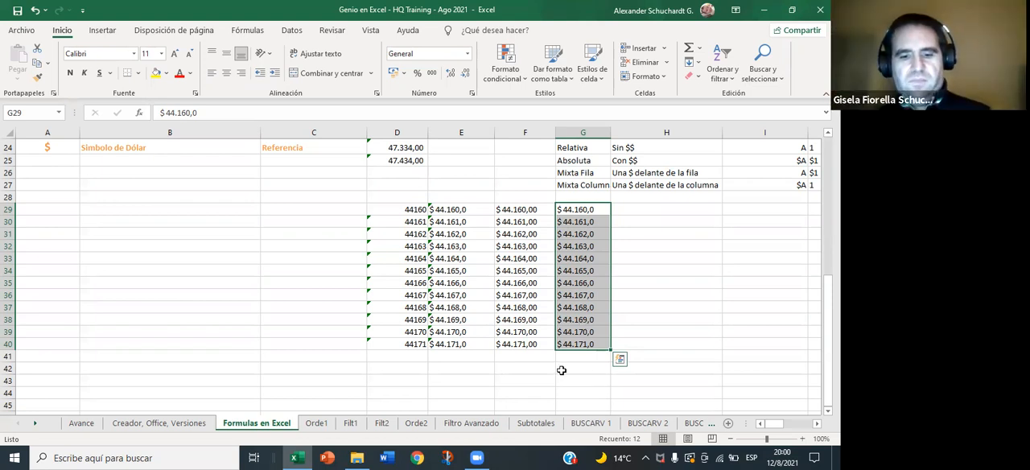
{"action": "key", "text": "ctrl+l"}
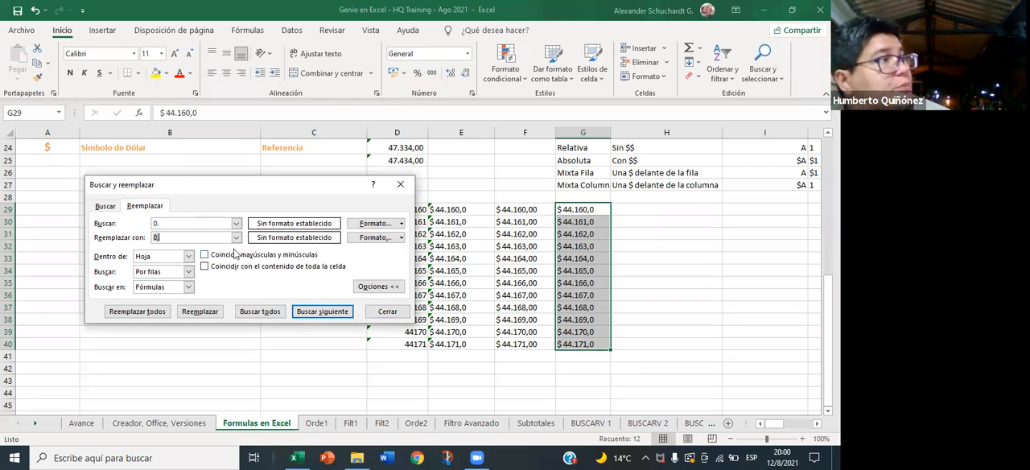
{"action": "left_click_drag", "start_coordinate": [180, 224], "coordinate": [148, 226]}
{"action": "key", "text": "BackSpace"}
{"action": "type", "text": "."}
{"action": "left_click_drag", "start_coordinate": [201, 240], "coordinate": [89, 241]}
{"action": "type", "text": ","}
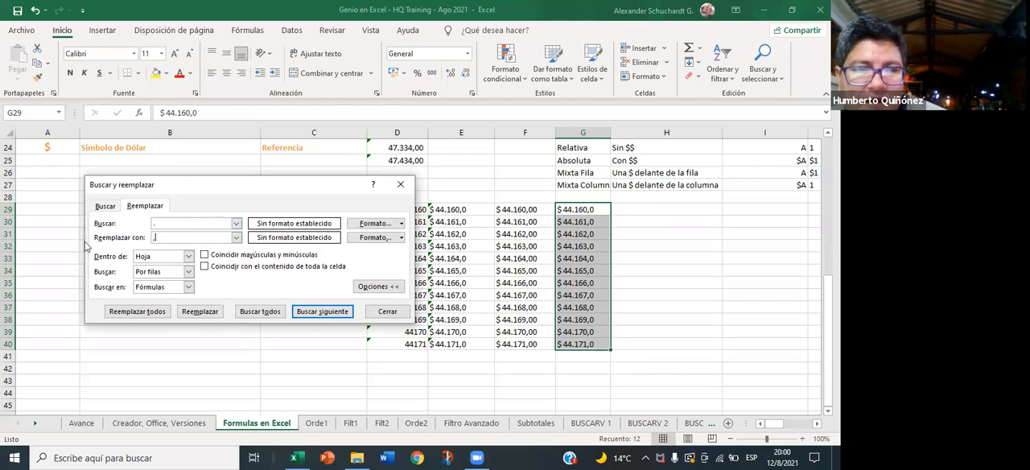
{"action": "left_click", "coordinate": [154, 313]}
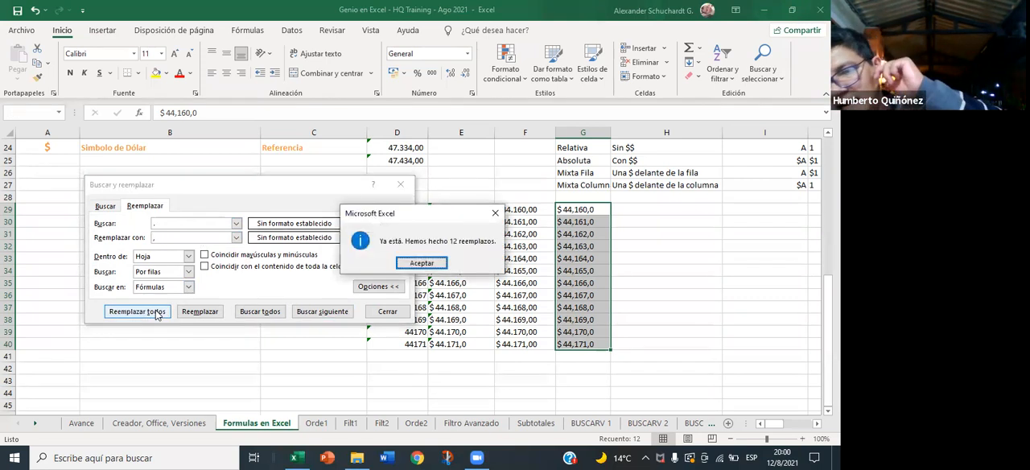
{"action": "left_click", "coordinate": [419, 263]}
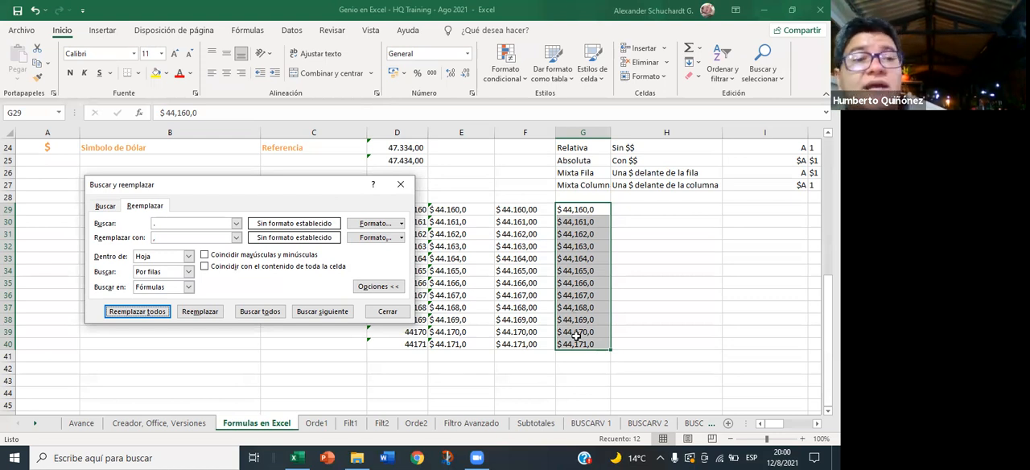
- Replace every ",0" with ".0" in G29:G40 and close the find and replace dialog
{"action": "left_click", "coordinate": [196, 222]}
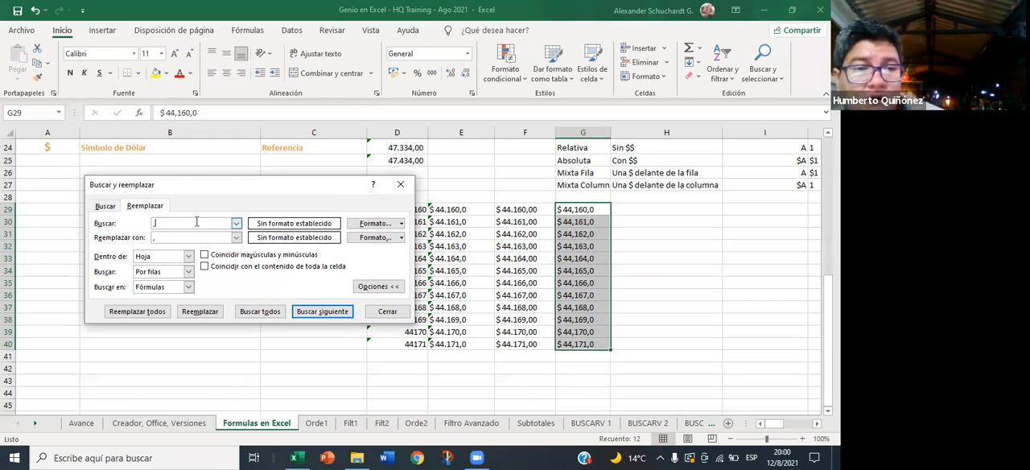
{"action": "type", "text": "0"}
{"action": "left_click", "coordinate": [185, 239]}
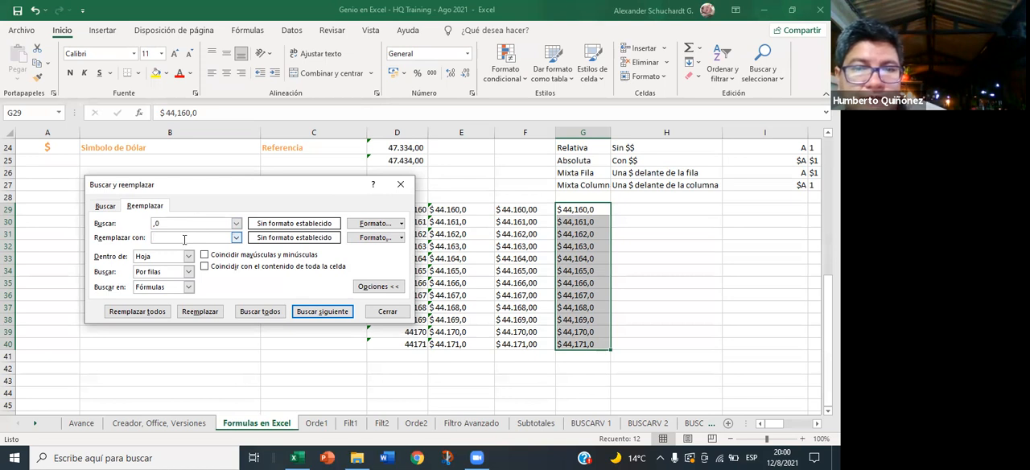
{"action": "type", "text": ","}
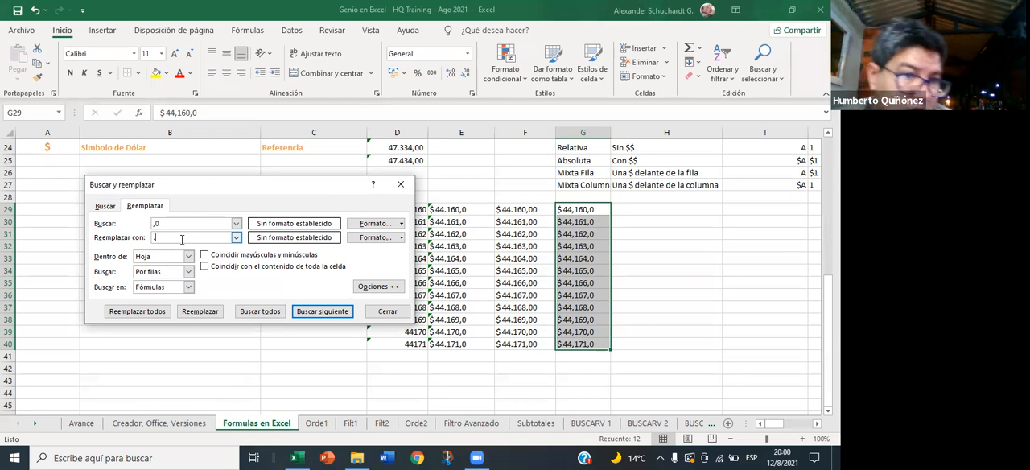
{"action": "type", "text": "0"}
{"action": "left_click", "coordinate": [159, 316]}
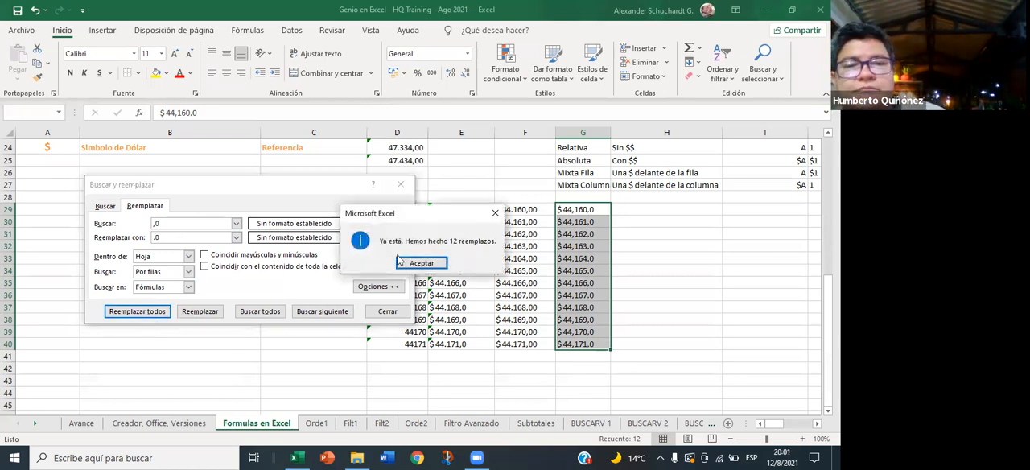
{"action": "left_click", "coordinate": [418, 263]}
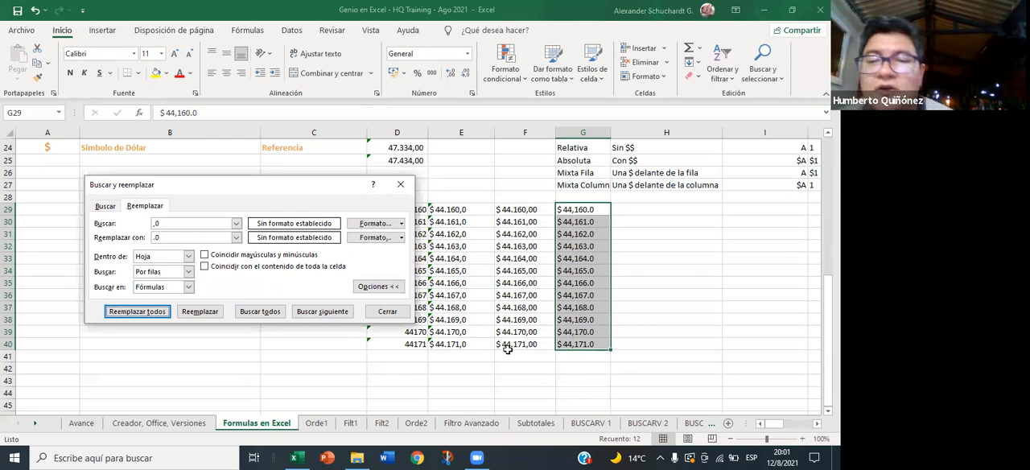
{"action": "left_click", "coordinate": [383, 311]}
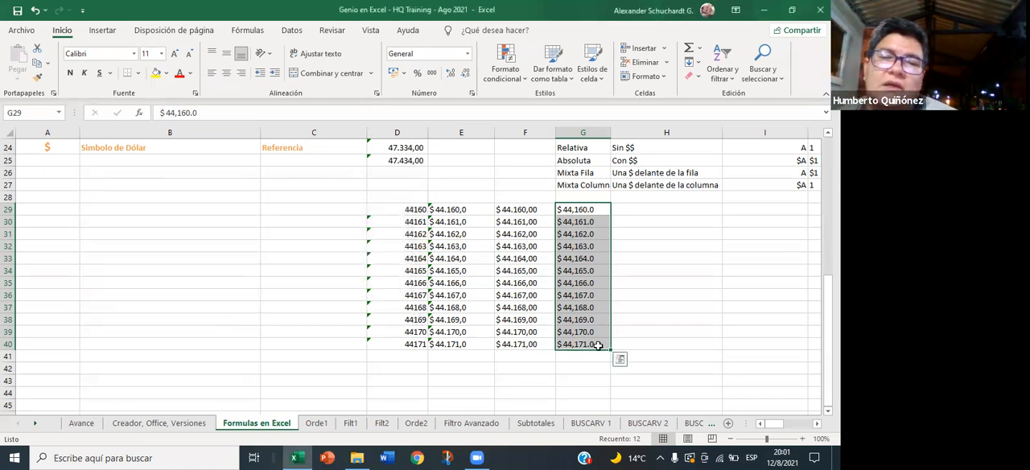
- Select the converted dollar amounts in G29:G40
{"action": "left_click", "coordinate": [598, 345]}
{"action": "left_click_drag", "start_coordinate": [576, 211], "coordinate": [577, 346]}
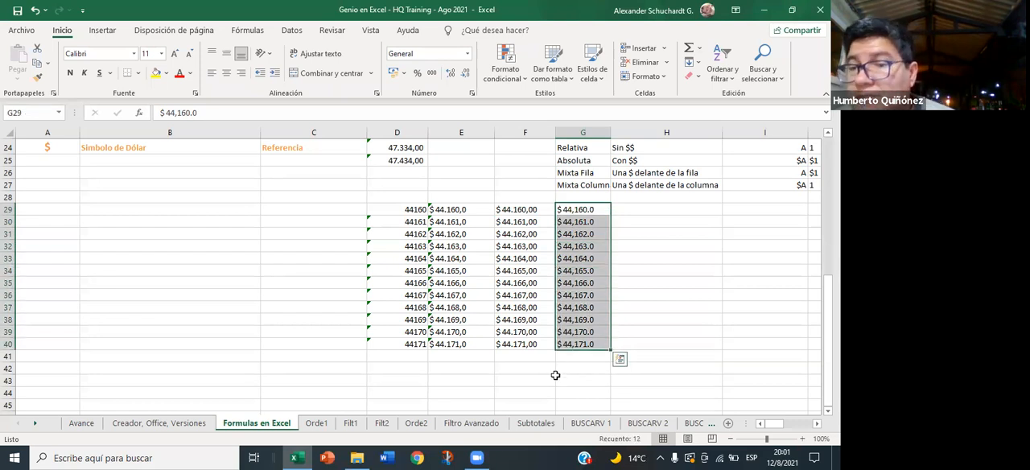
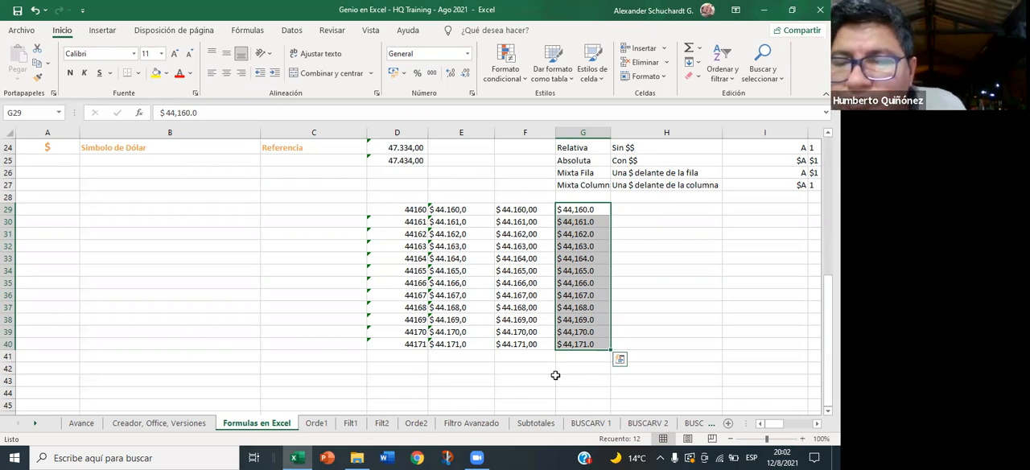
{"action": "scroll", "coordinate": [555, 375], "scroll_direction": "down", "scroll_amount": 2}
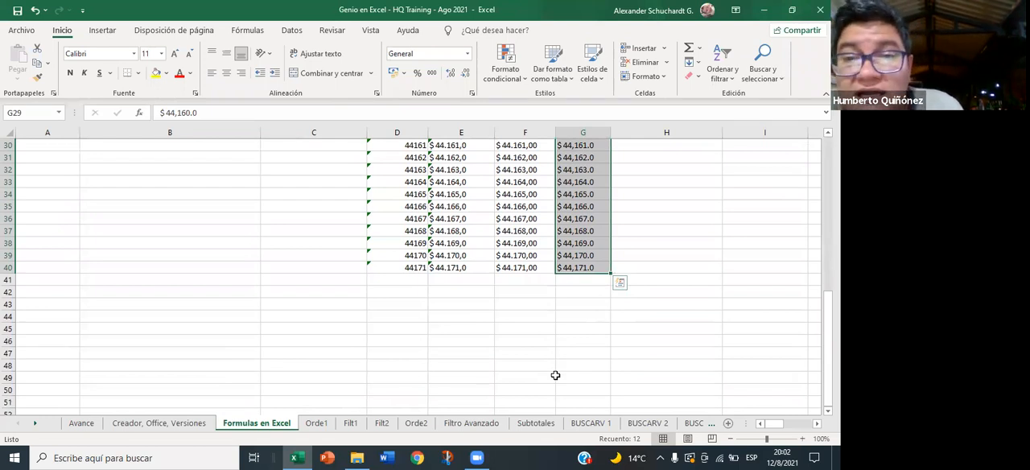
{"action": "scroll", "coordinate": [579, 377], "scroll_direction": "up", "scroll_amount": 1}
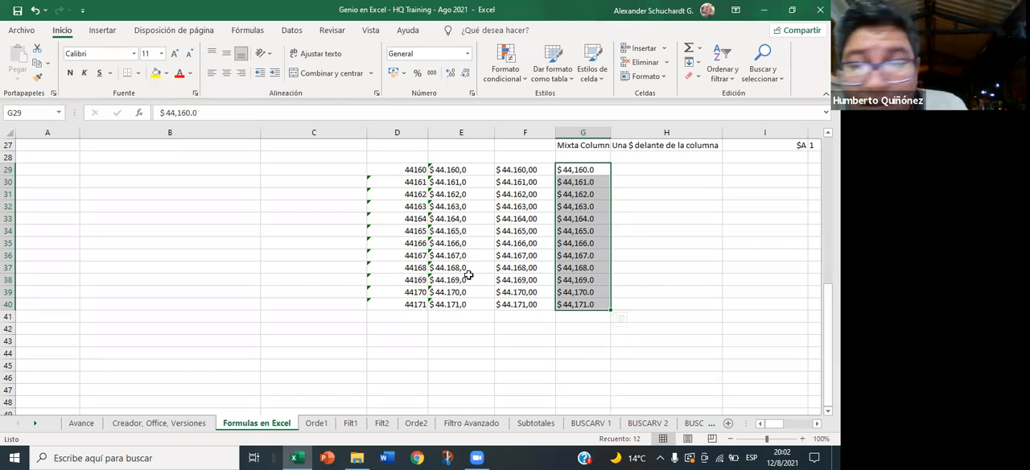
{"action": "left_click", "coordinate": [463, 239]}
{"action": "left_click", "coordinate": [450, 207]}
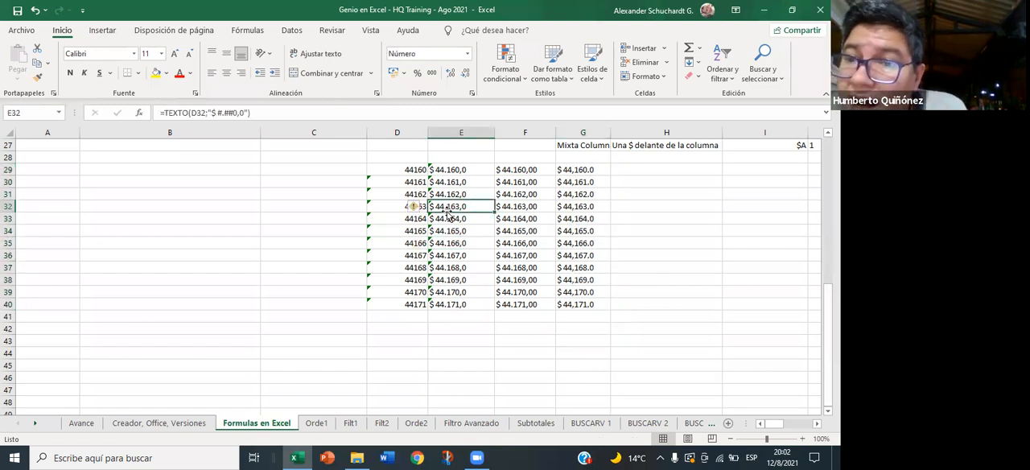
{"action": "left_click", "coordinate": [260, 113]}
{"action": "type", "text": "+"}
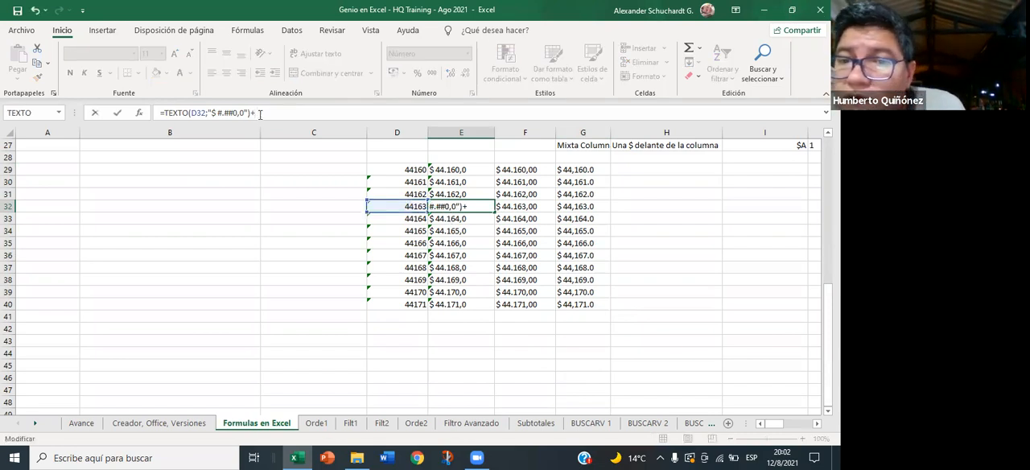
{"action": "key", "text": "Escape"}
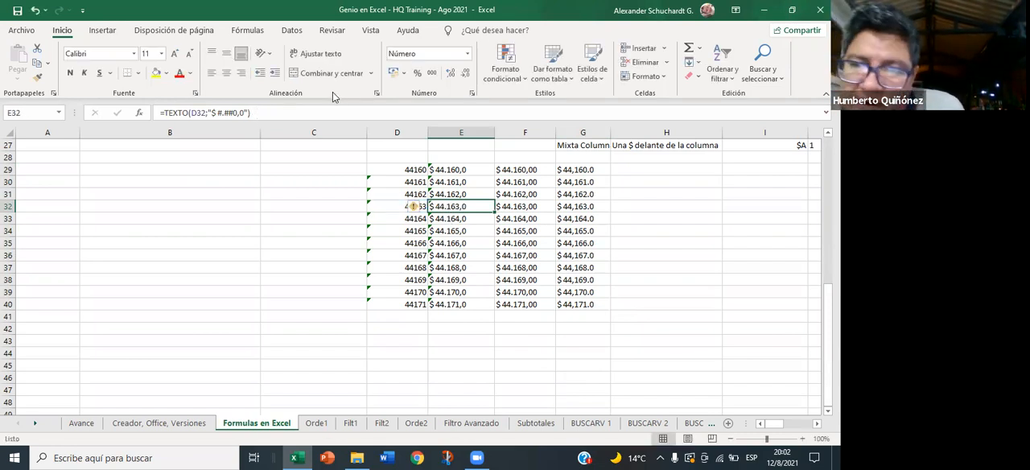
- Try adding 2 to the TEXTO result by appending +2 to the formula in E29
{"action": "left_click", "coordinate": [439, 170]}
{"action": "left_click", "coordinate": [263, 114]}
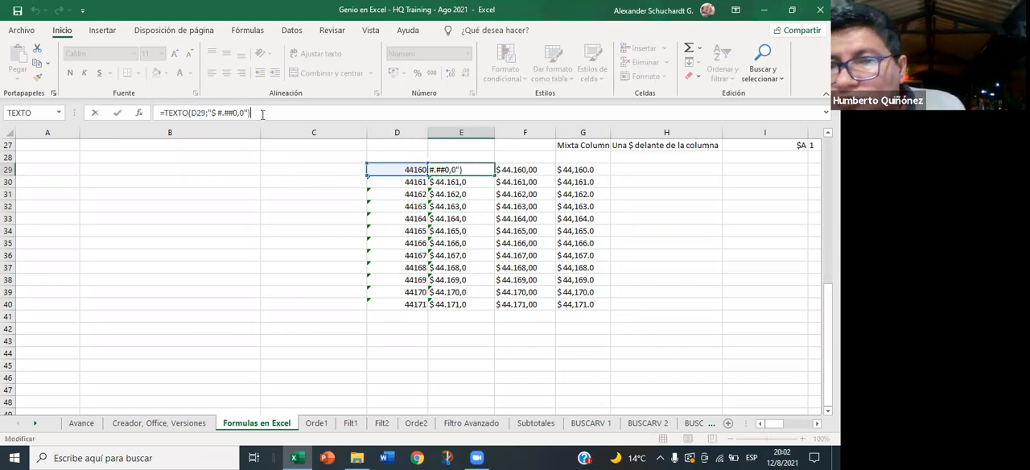
{"action": "type", "text": "+2"}
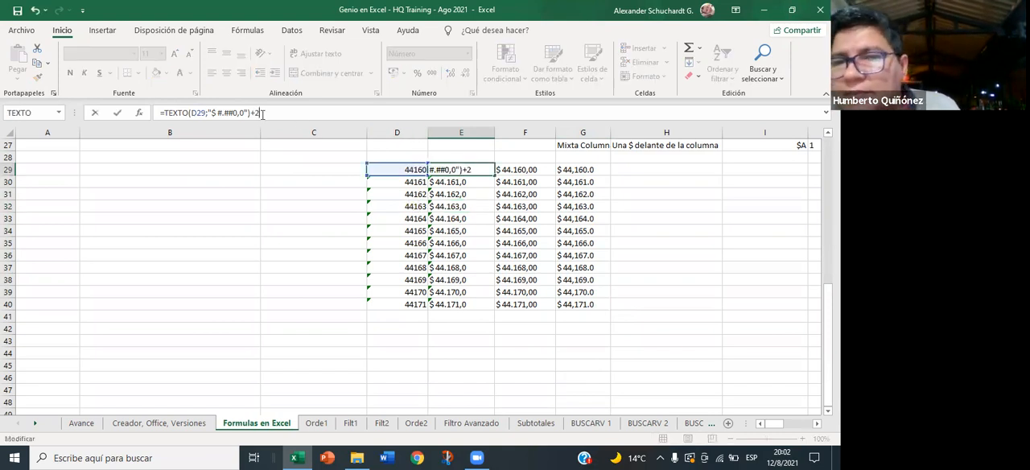
{"action": "key", "text": "Return"}
- Remove the appended +2 from the TEXTO formula in E29
{"action": "key", "text": "Up"}
{"action": "left_click", "coordinate": [262, 114]}
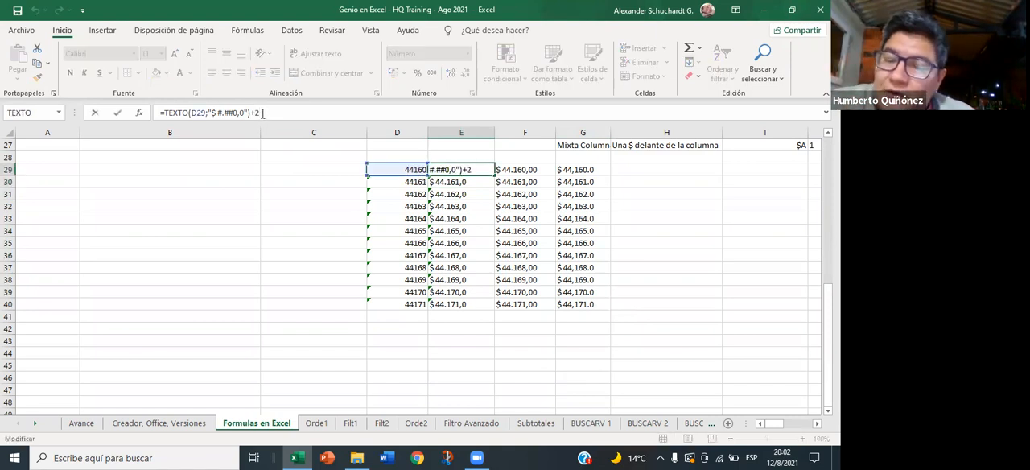
{"action": "key", "text": "BackSpace"}
{"action": "key", "text": "BackSpace"}
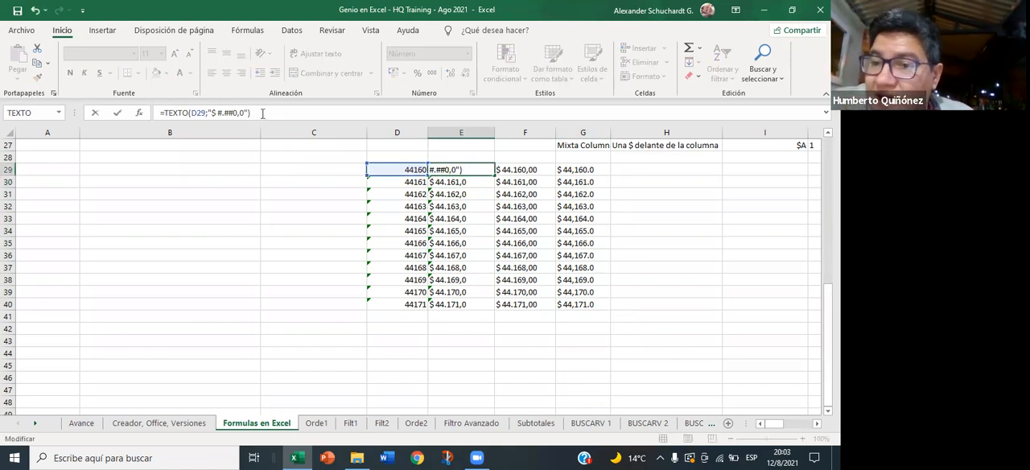
{"action": "key", "text": "Return"}
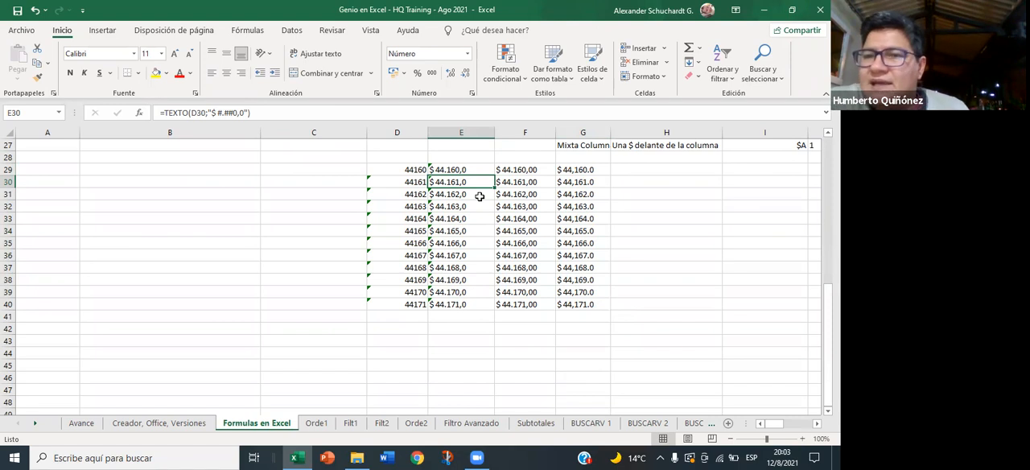
- Add a second decimal to the TEXTO format in E30, making it "$ #.##0,00"
{"action": "left_click", "coordinate": [243, 112]}
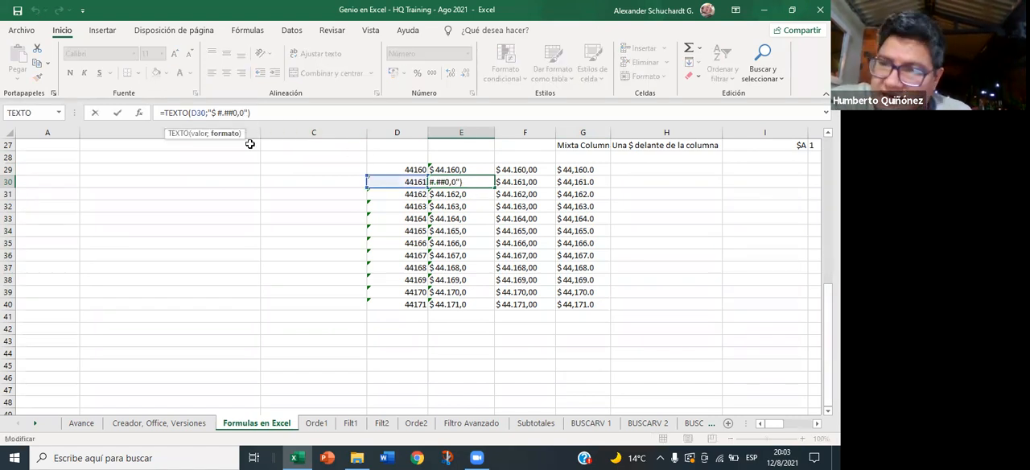
{"action": "type", "text": "0"}
{"action": "key", "text": "Return"}
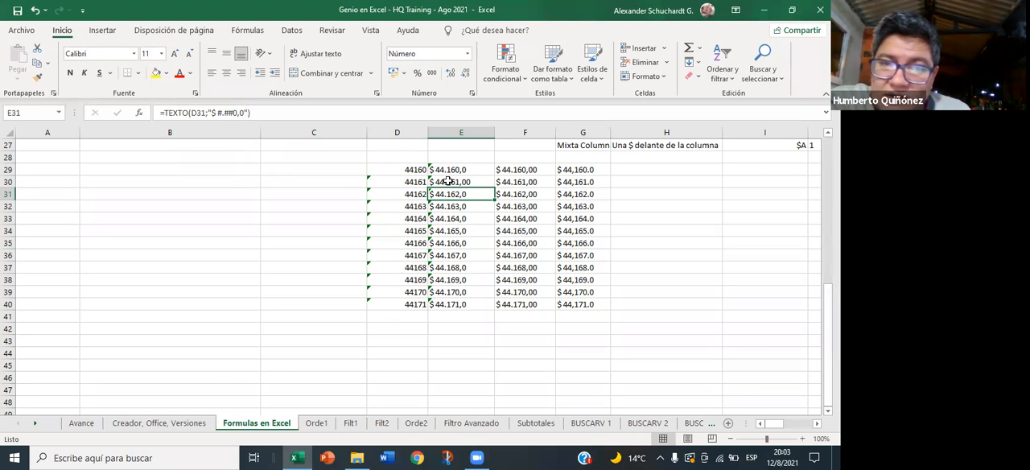
{"action": "scroll", "coordinate": [482, 209], "scroll_direction": "up", "scroll_amount": 4}
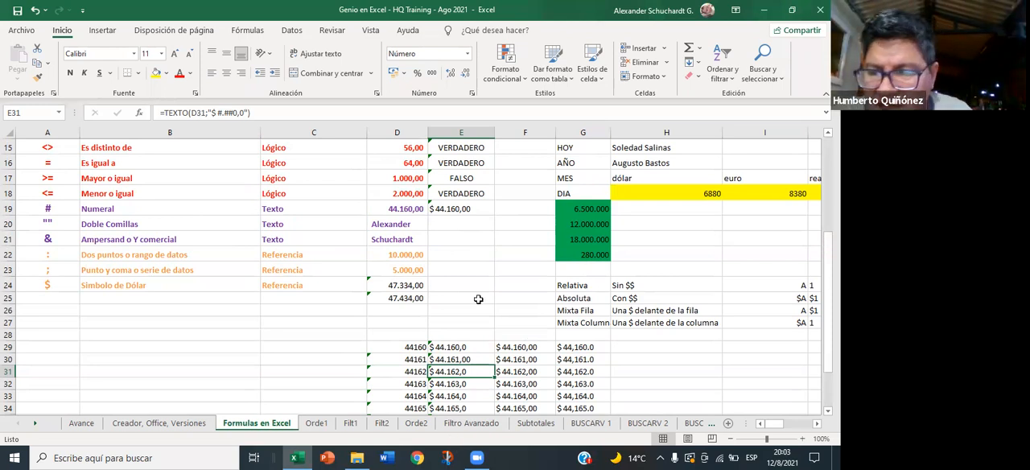
{"action": "scroll", "coordinate": [487, 285], "scroll_direction": "up", "scroll_amount": 1}
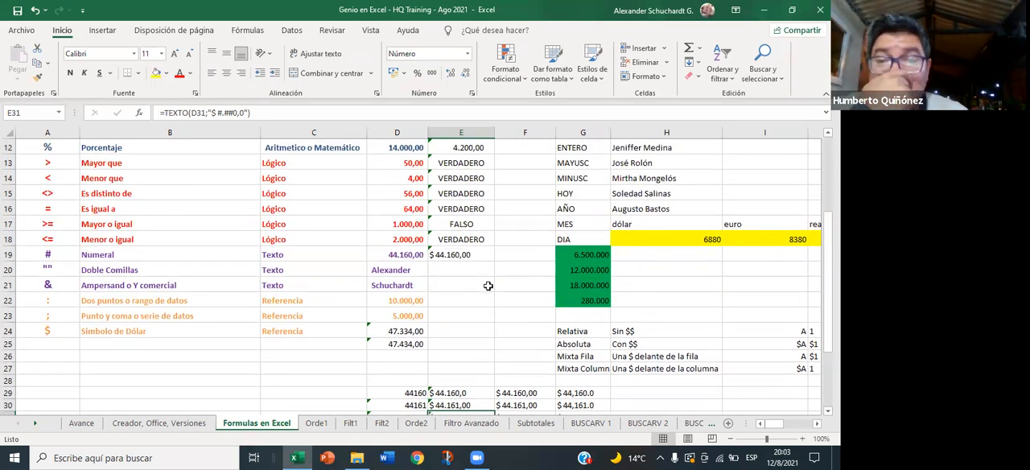
{"action": "scroll", "coordinate": [487, 284], "scroll_direction": "down", "scroll_amount": 1}
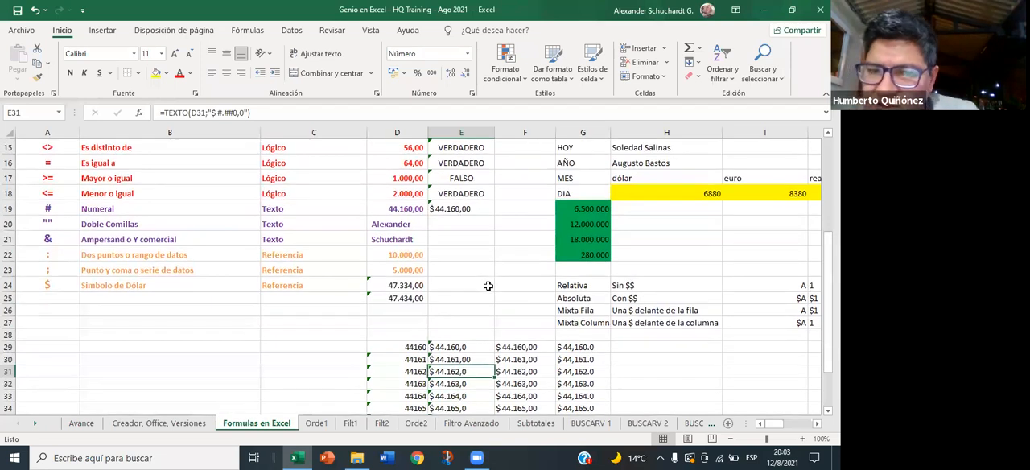
{"action": "scroll", "coordinate": [487, 285], "scroll_direction": "down", "scroll_amount": 2}
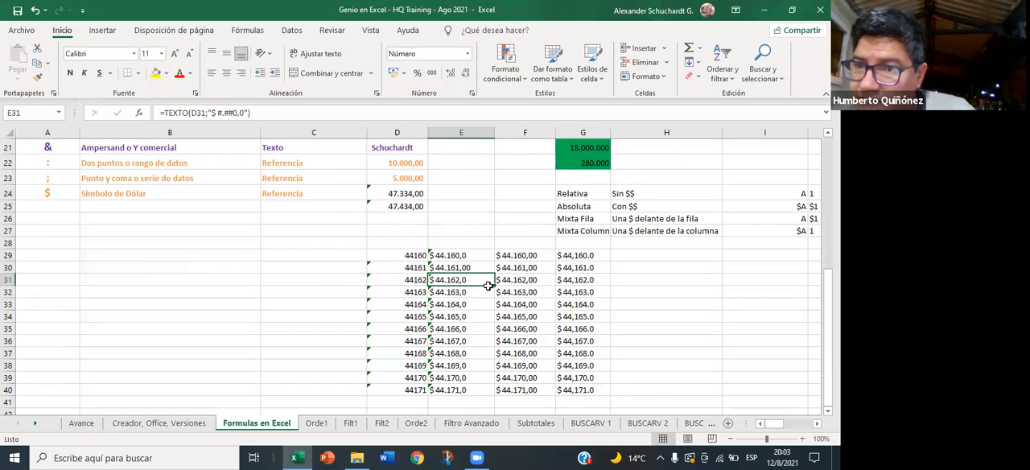
- Replace the dollar format in the TEXTO formula of E19 with the date format "dd/mm/aa"
{"action": "scroll", "coordinate": [489, 286], "scroll_direction": "up", "scroll_amount": 3}
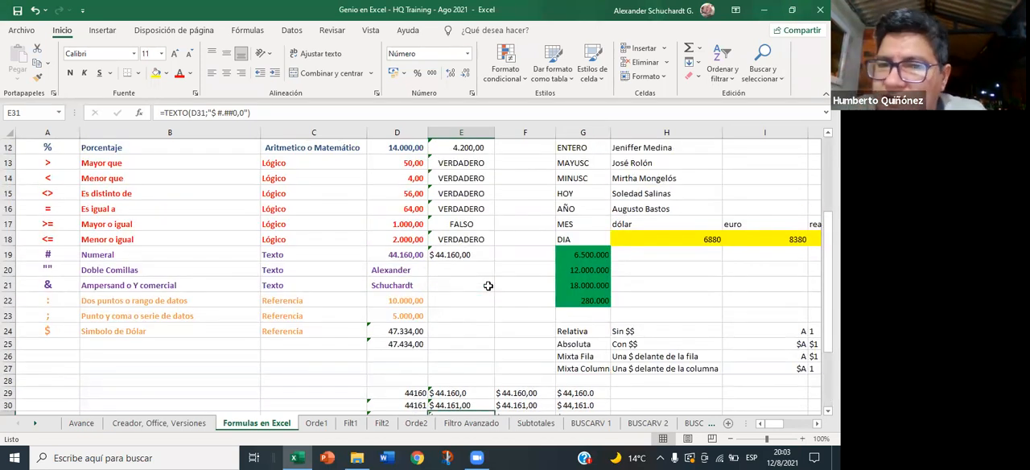
{"action": "left_click", "coordinate": [461, 255]}
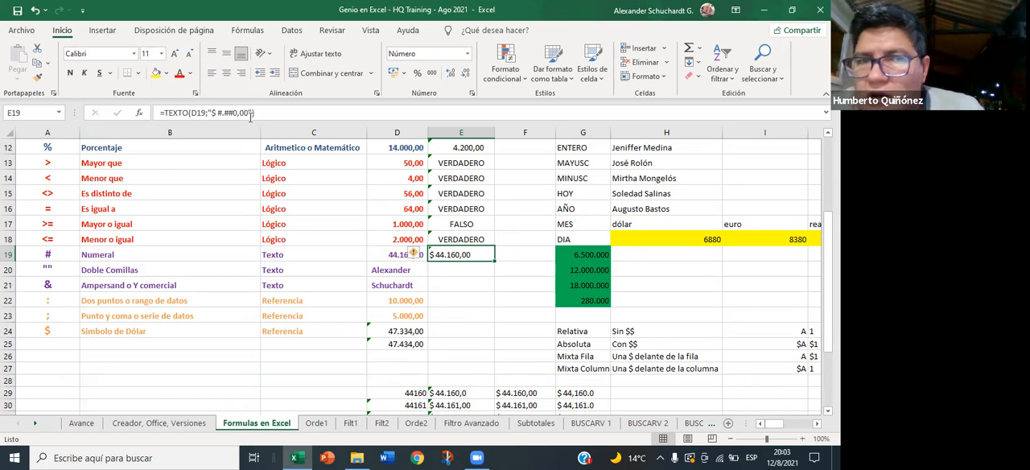
{"action": "left_click", "coordinate": [251, 113]}
{"action": "left_click_drag", "start_coordinate": [251, 113], "coordinate": [212, 118]}
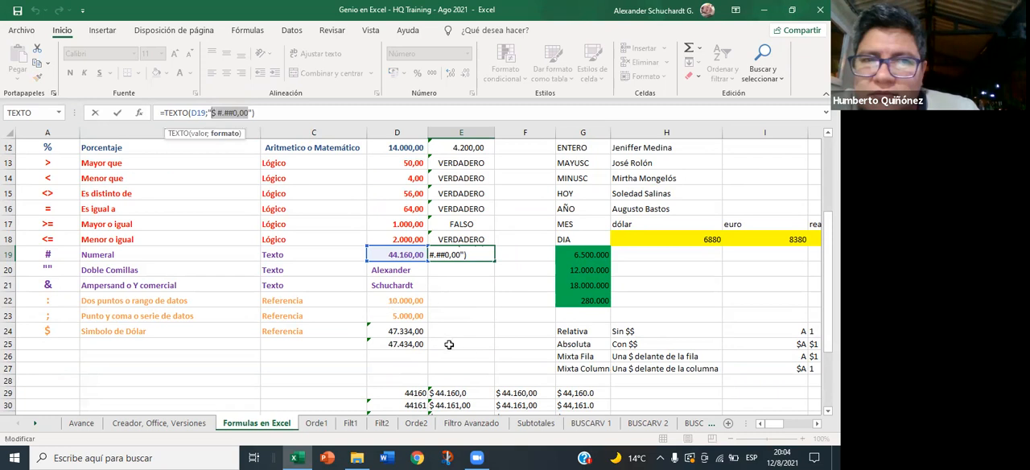
{"action": "key", "text": "Delete"}
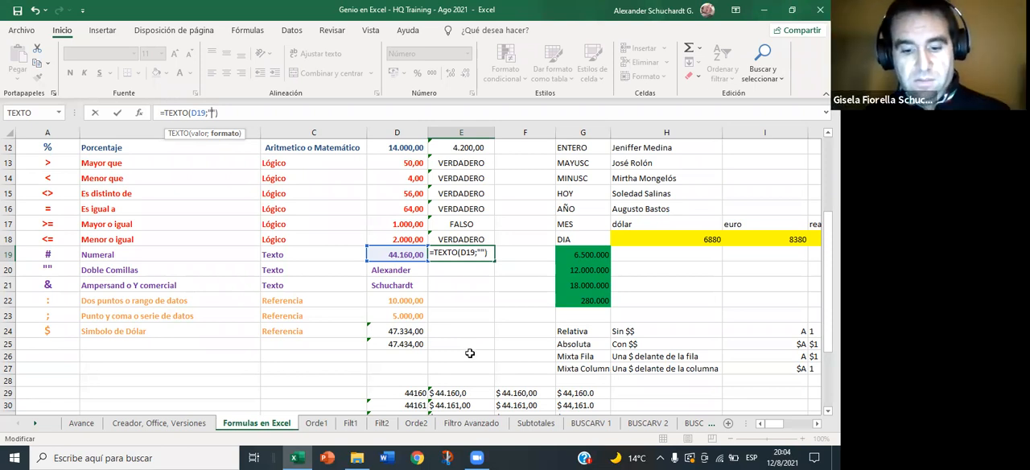
{"action": "type", "text": "dd"}
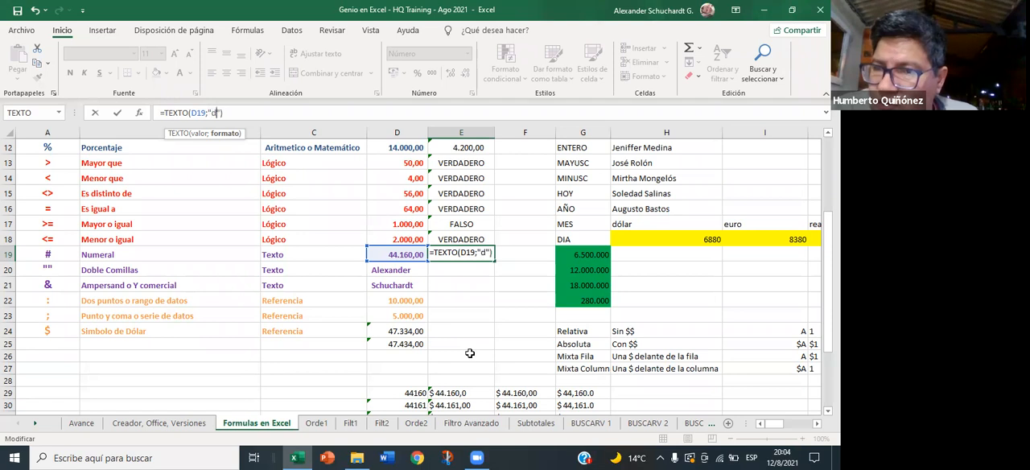
{"action": "type", "text": "/"}
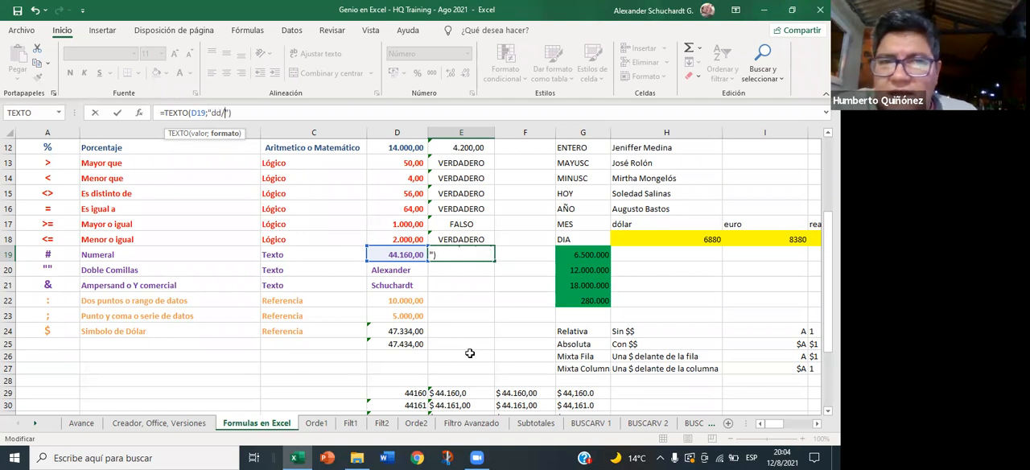
{"action": "type", "text": "mm/"}
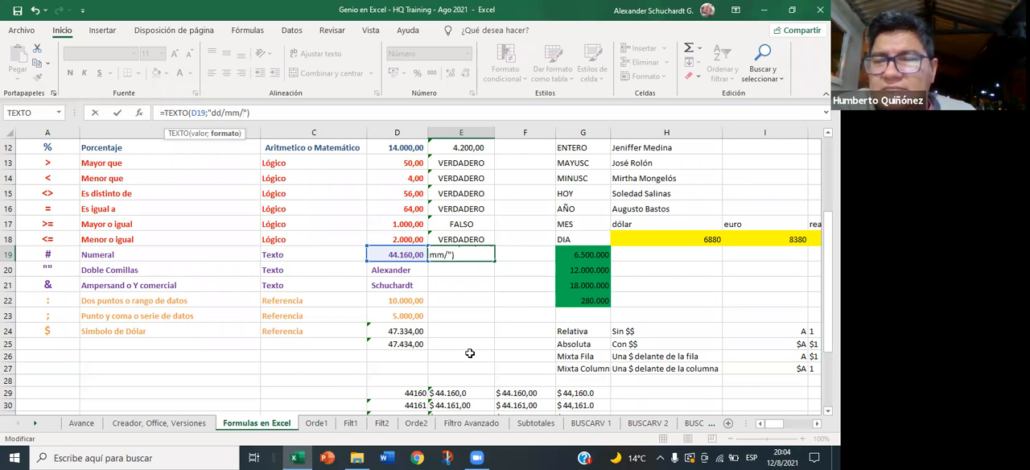
{"action": "type", "text": "aa"}
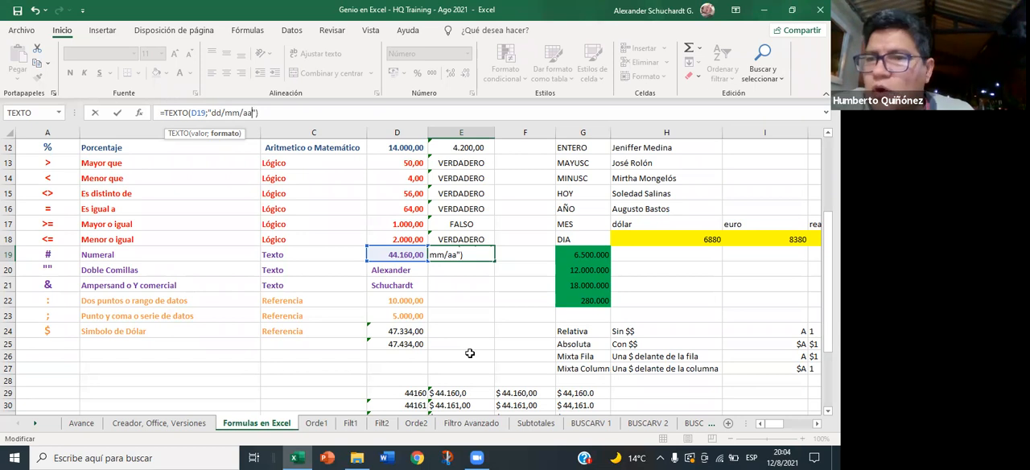
{"action": "key", "text": "Return"}
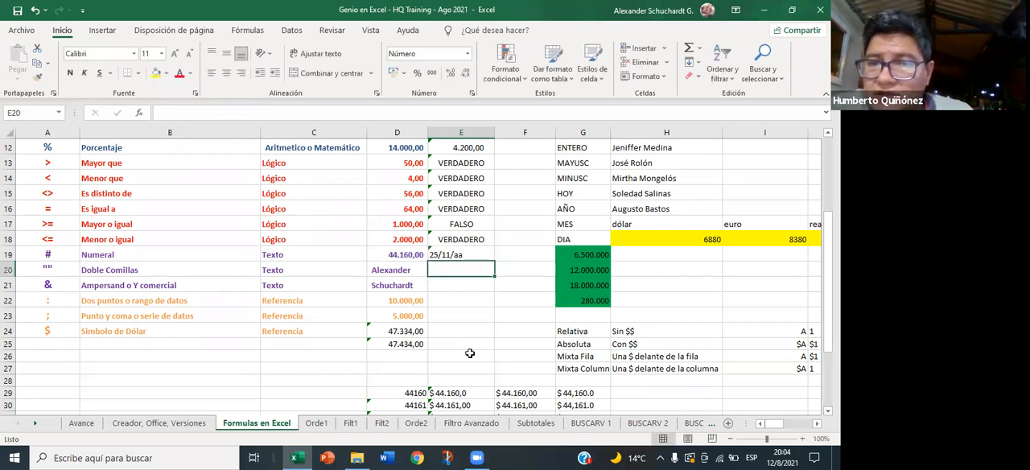
- Replace the year code aa with yy in E19's TEXTO formula, making the format "dd/mm/yy"
{"action": "key", "text": "Up"}
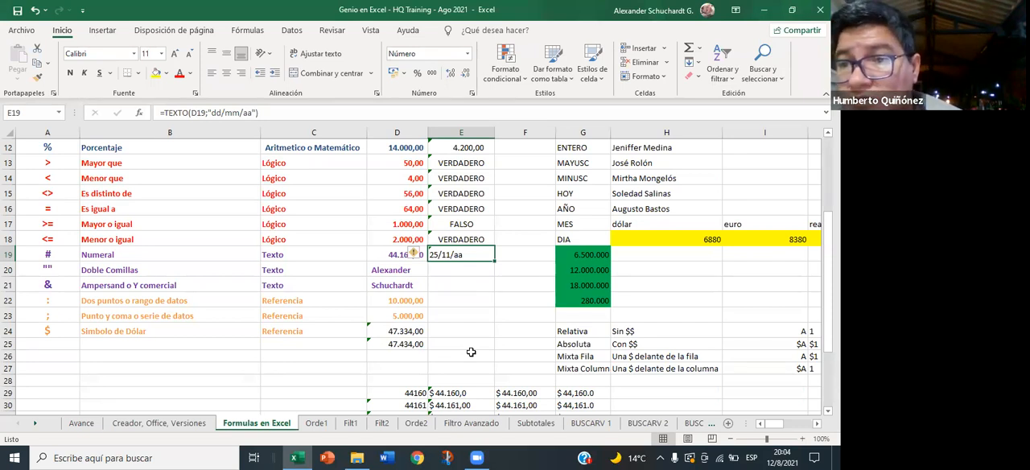
{"action": "left_click", "coordinate": [252, 113]}
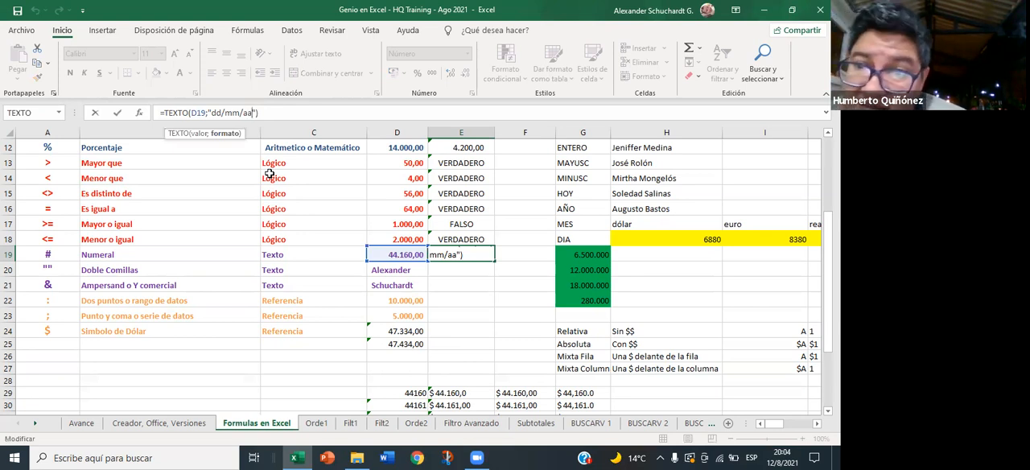
{"action": "key", "text": "BackSpace"}
{"action": "key", "text": "BackSpace"}
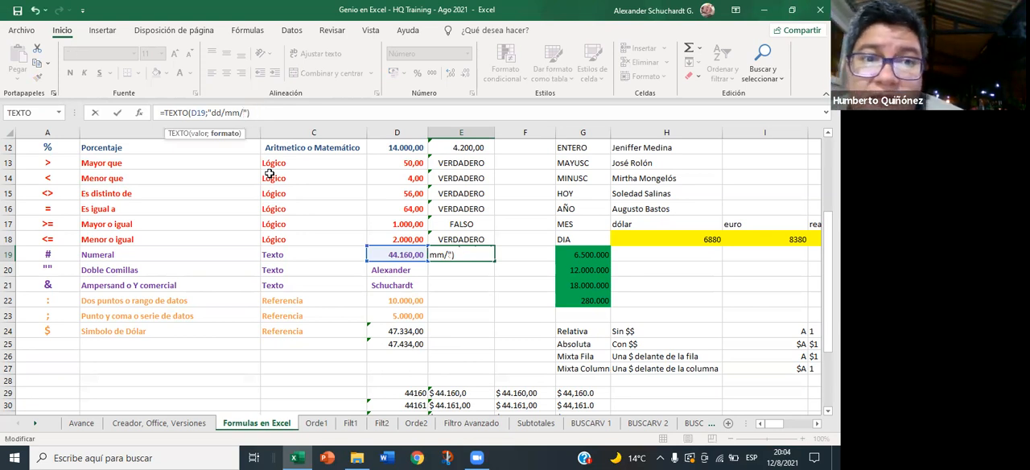
{"action": "type", "text": "yy"}
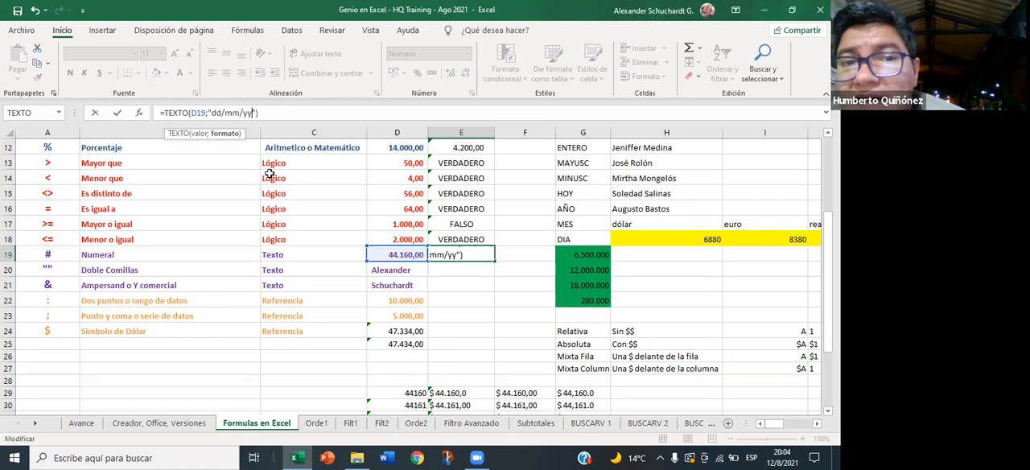
{"action": "key", "text": "Return"}
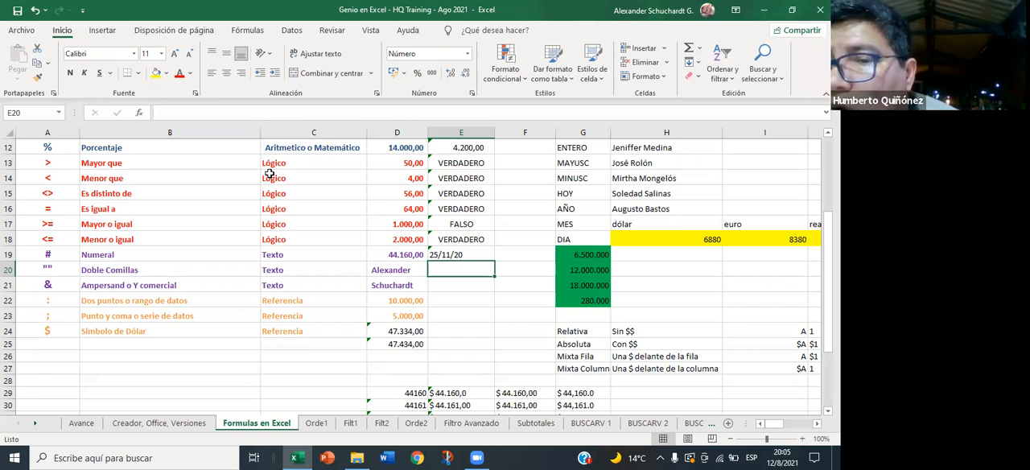
- Set the Numeral row's value in D19 to 0
{"action": "left_click", "coordinate": [383, 257]}
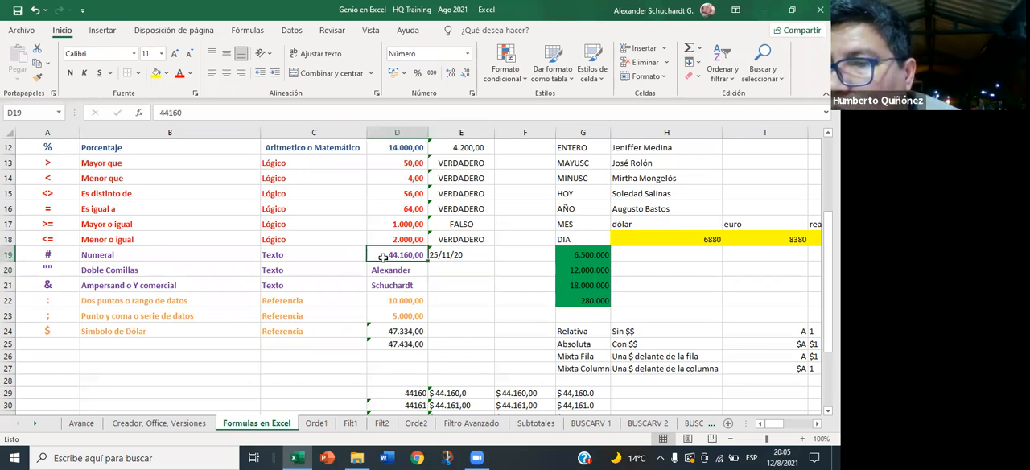
{"action": "type", "text": "0"}
{"action": "key", "text": "Return"}
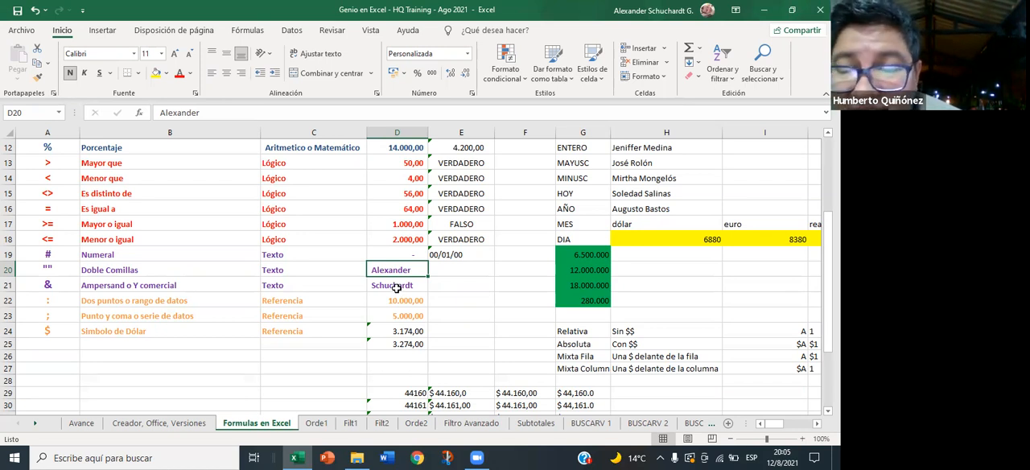
- Extend the year code in E19's TEXTO formula to four letters, making the format "dd/mm/yyYY"
{"action": "left_click", "coordinate": [447, 258]}
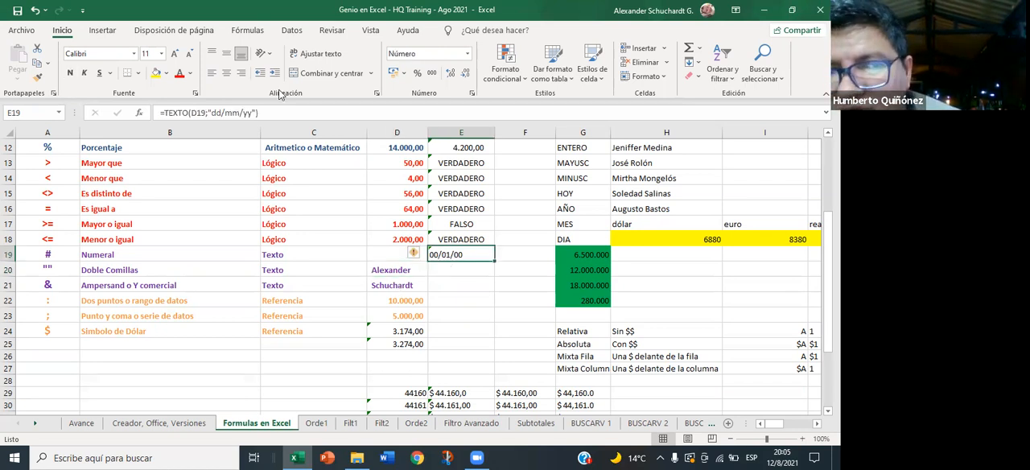
{"action": "left_click", "coordinate": [256, 113]}
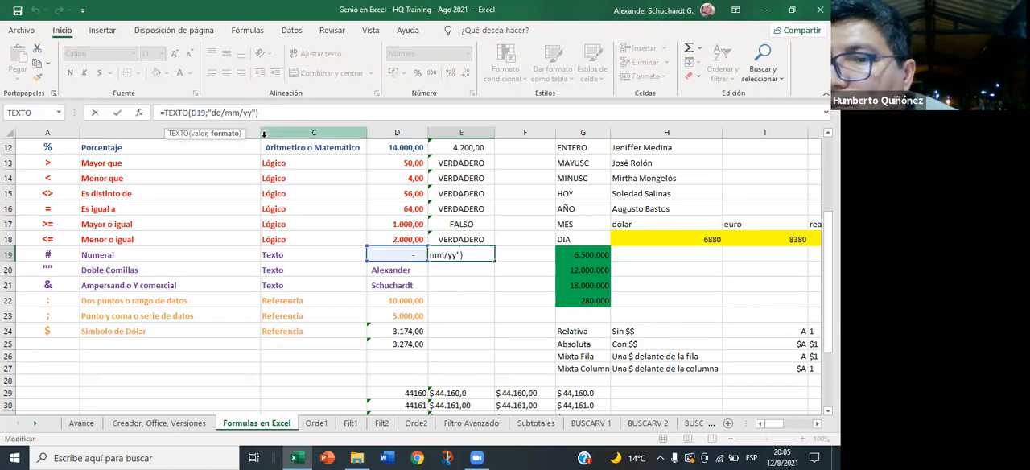
{"action": "type", "text": "YY"}
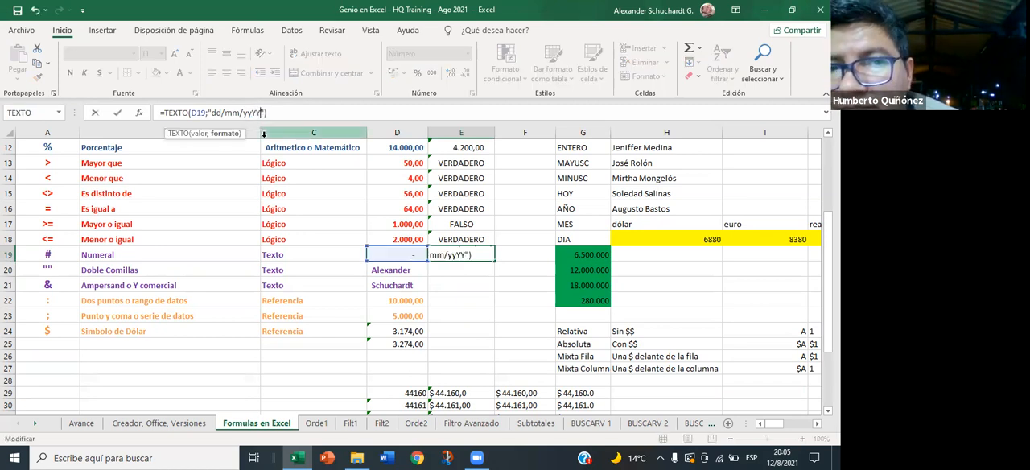
{"action": "key", "text": "Return"}
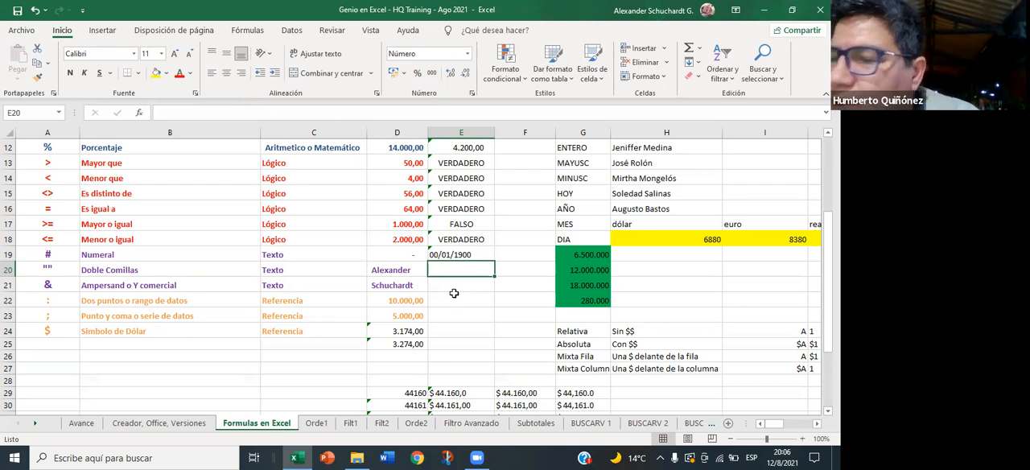
- Set the Numeral row's value in D19 to 1
{"action": "left_click", "coordinate": [407, 253]}
{"action": "type", "text": "1"}
{"action": "key", "text": "Return"}
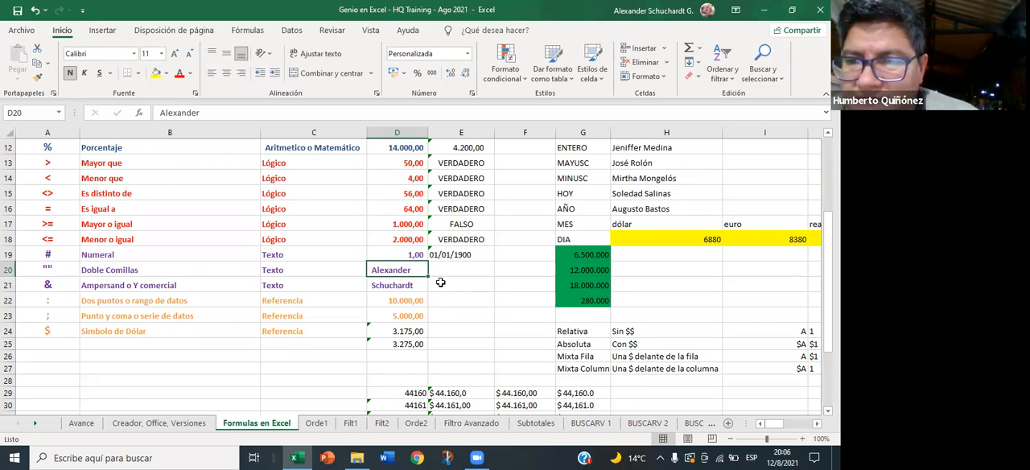
{"action": "left_click", "coordinate": [18, 456]}
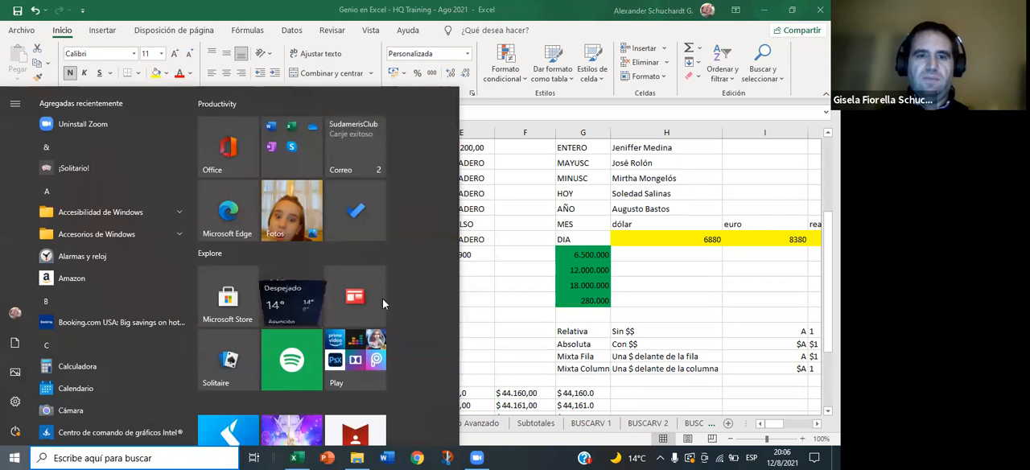
{"action": "left_click", "coordinate": [490, 276]}
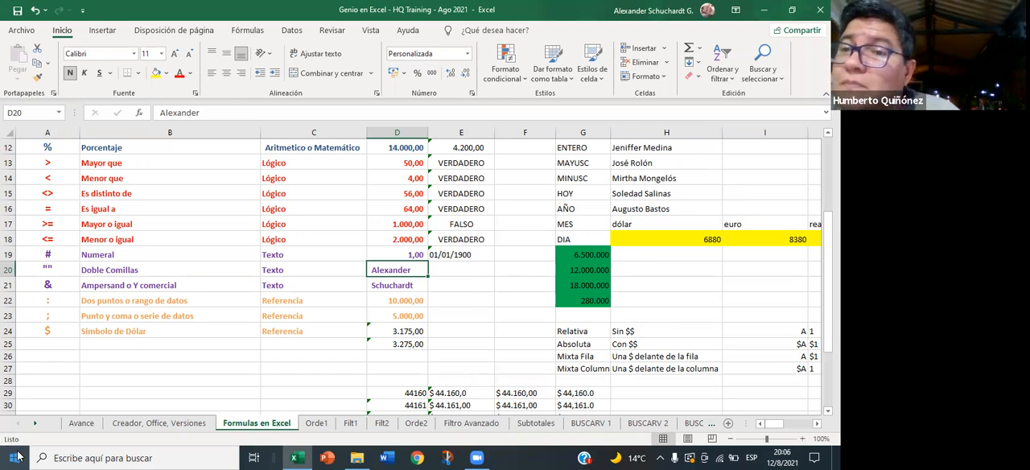
{"action": "key", "text": "F3"}
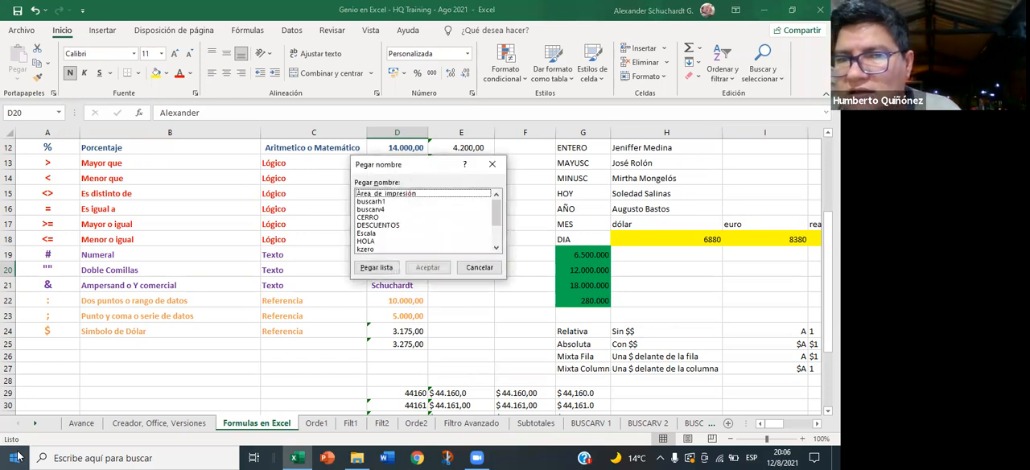
{"action": "left_click", "coordinate": [479, 268]}
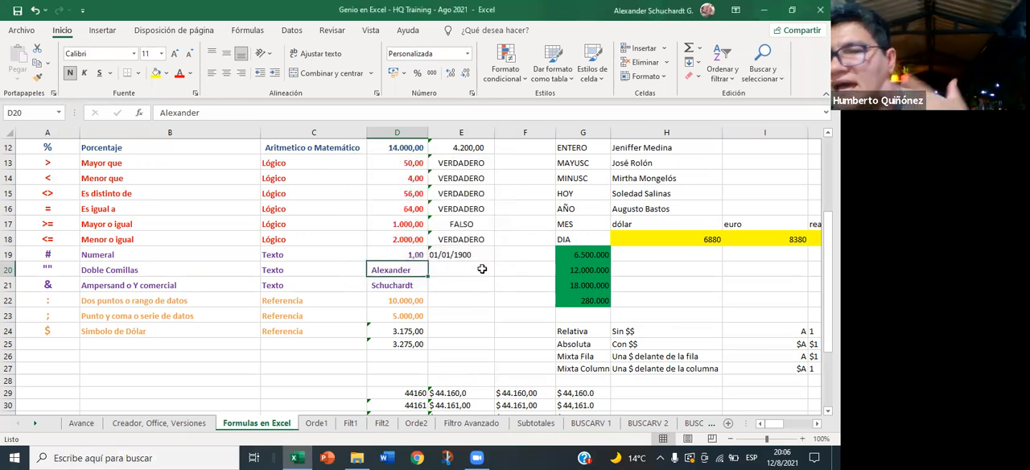
{"action": "key", "text": "ctrl+p"}
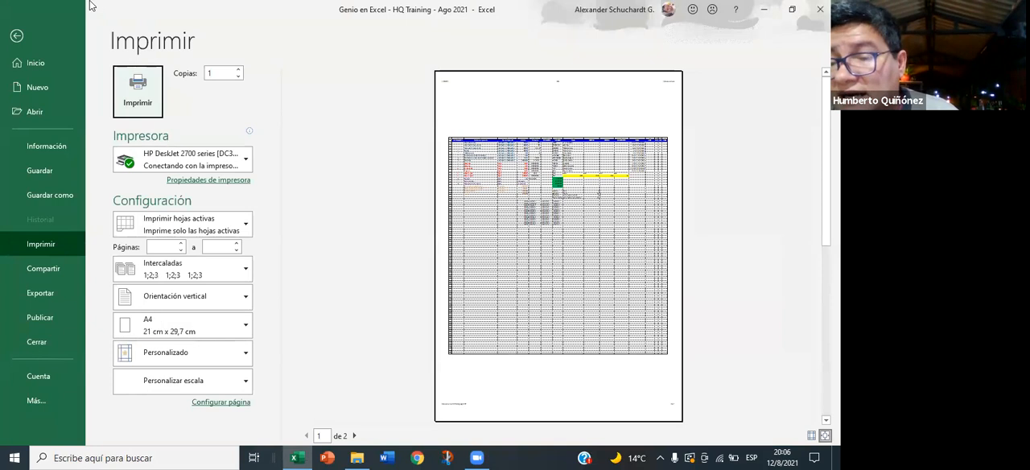
{"action": "left_click", "coordinate": [16, 36]}
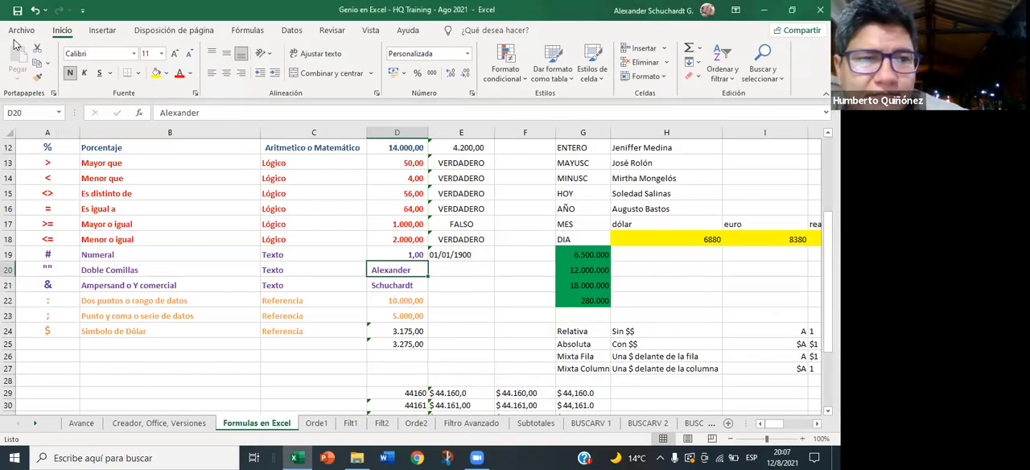
{"action": "key", "text": "XF86MonBrightnessDown"}
{"action": "key", "text": "XF86MonBrightnessDown"}
{"action": "key", "text": "XF86MonBrightnessDown"}
{"action": "key", "text": "XF86MonBrightnessDown"}
{"action": "key", "text": "XF86MonBrightnessDown"}
{"action": "key", "text": "XF86MonBrightnessDown"}
{"action": "key", "text": "XF86MonBrightnessDown"}
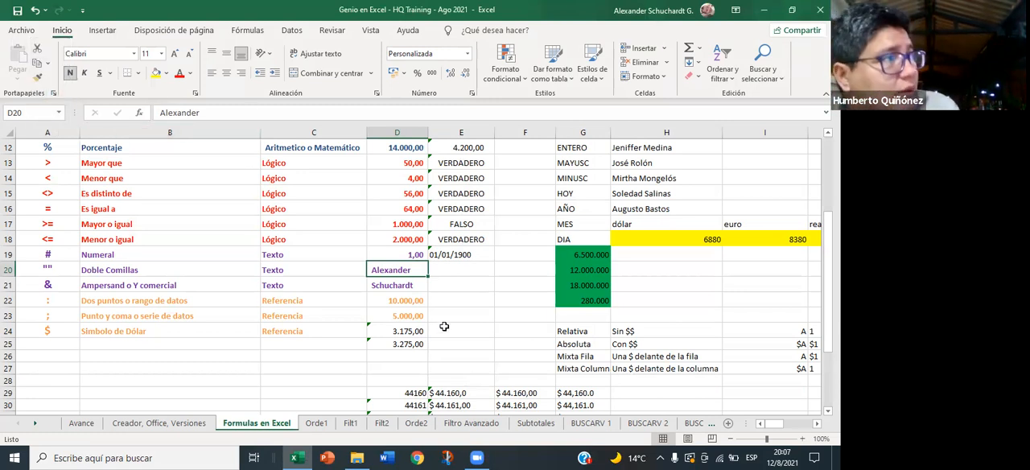
- Set the Numeral row's value in D19 to 44160
{"action": "left_click", "coordinate": [406, 256]}
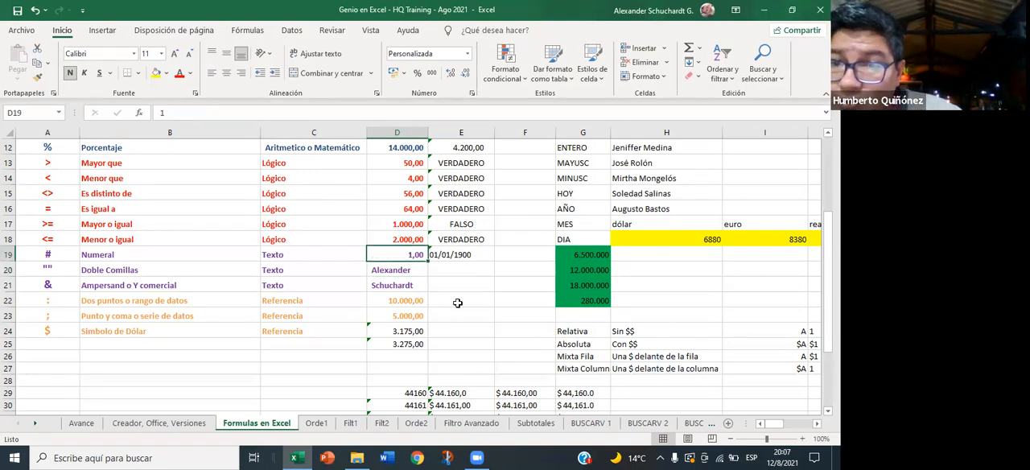
{"action": "type", "text": "44160"}
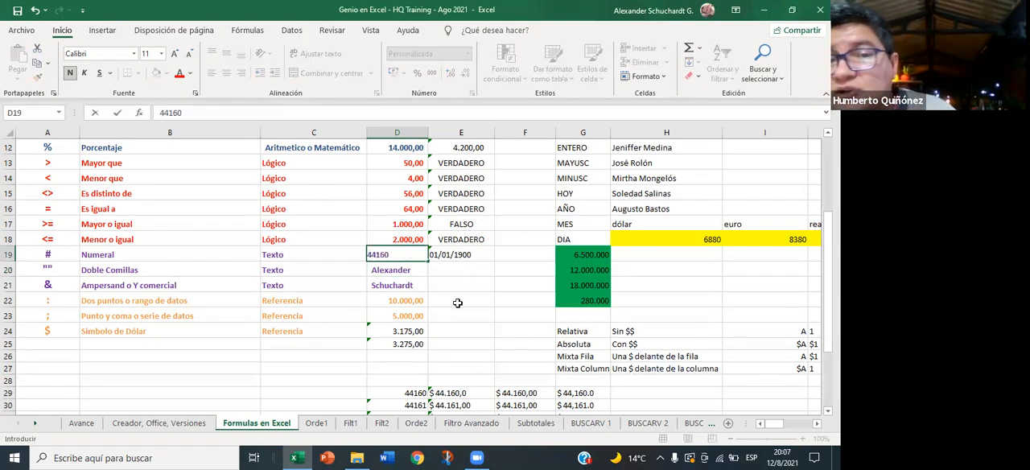
{"action": "key", "text": "Return"}
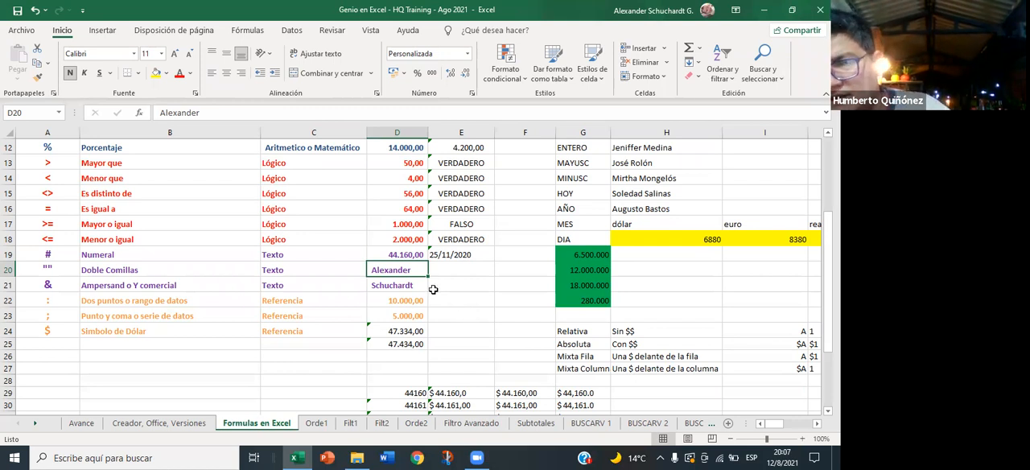
- Enter today's date, 12/8/2021, in D19 and compare its serial number with the TEXTO formula in E19
{"action": "left_click", "coordinate": [407, 256]}
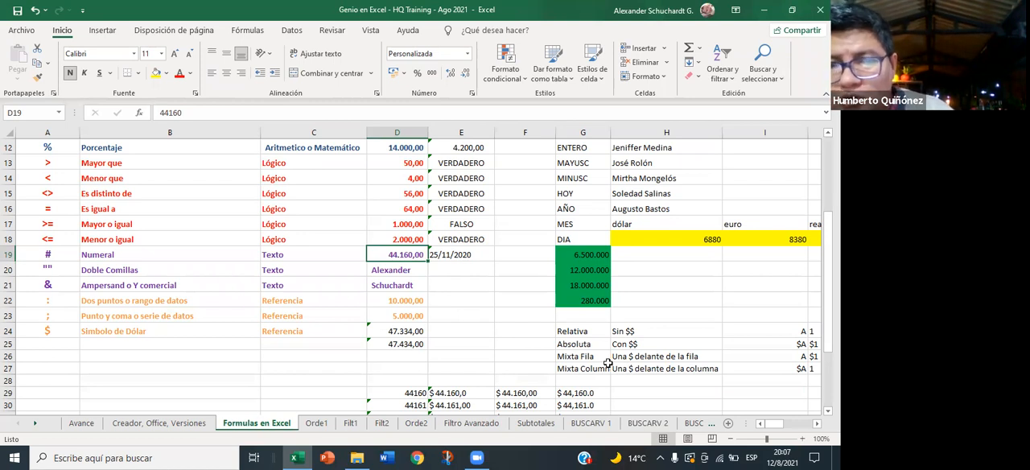
{"action": "key", "text": "ctrl+semicolon"}
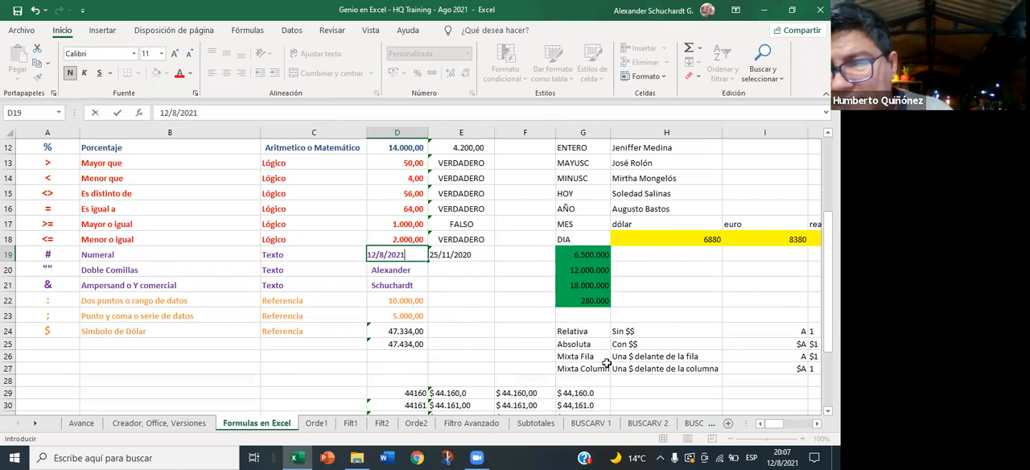
{"action": "key", "text": "Return"}
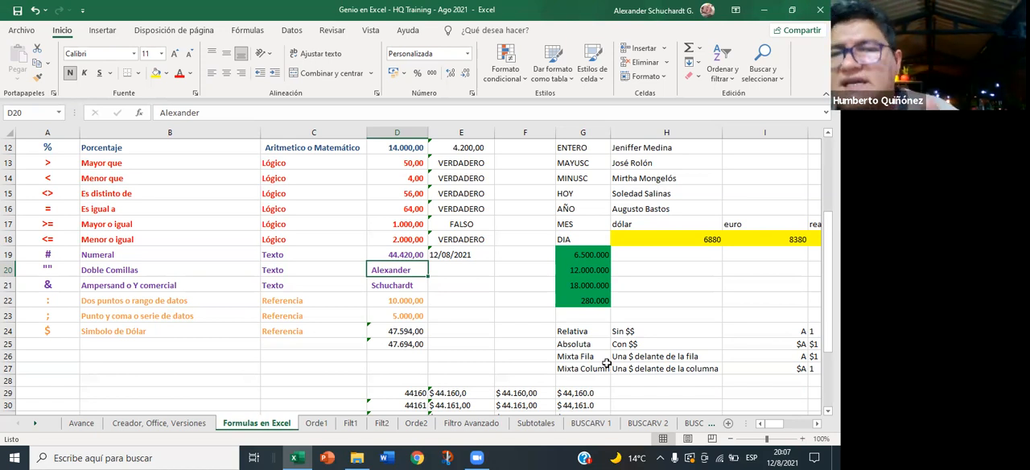
{"action": "key", "text": "Up"}
{"action": "key", "text": "Right"}
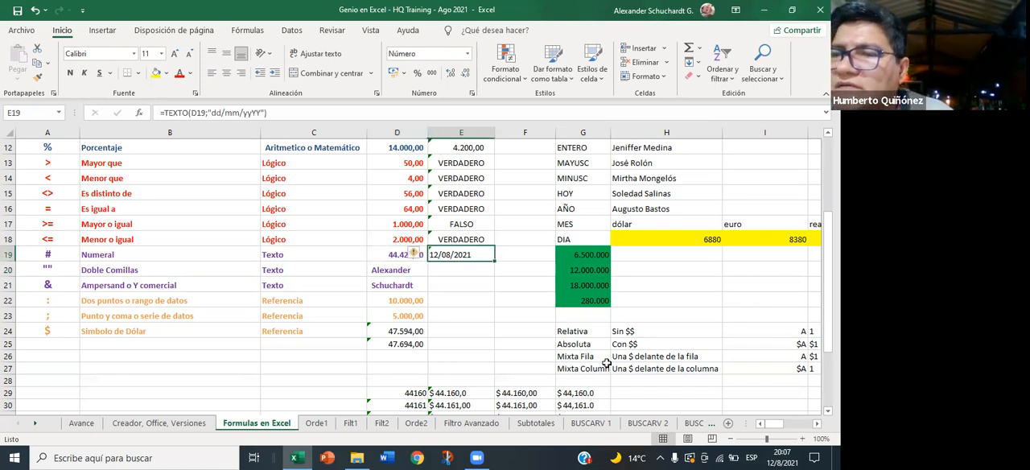
{"action": "key", "text": "Left"}
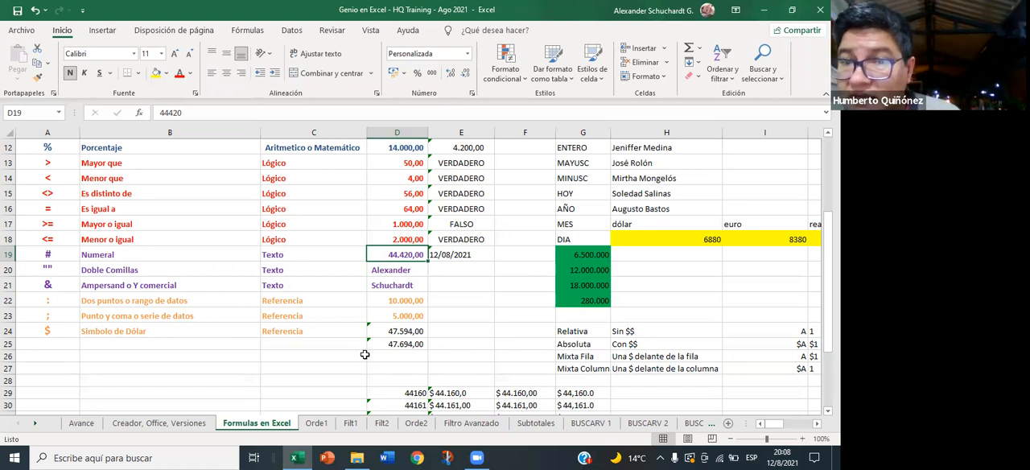
{"action": "key", "text": "Right"}
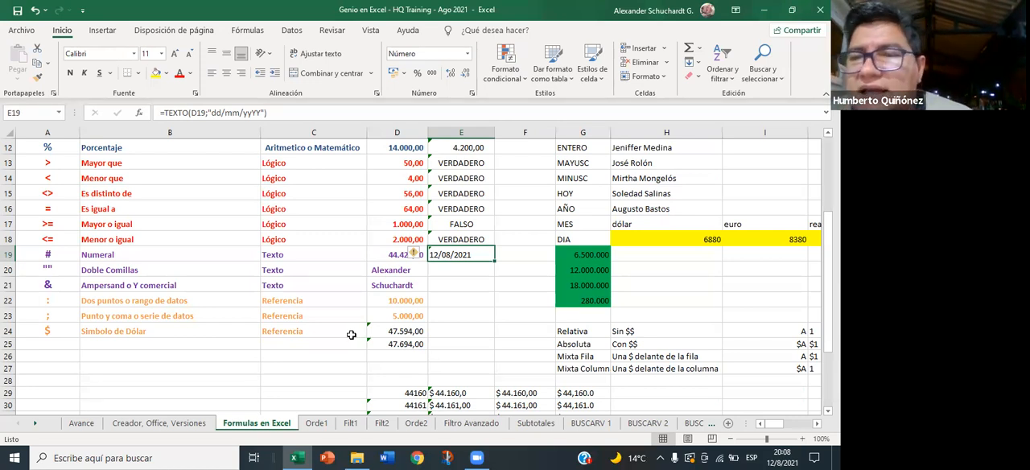
{"action": "key", "text": "Left"}
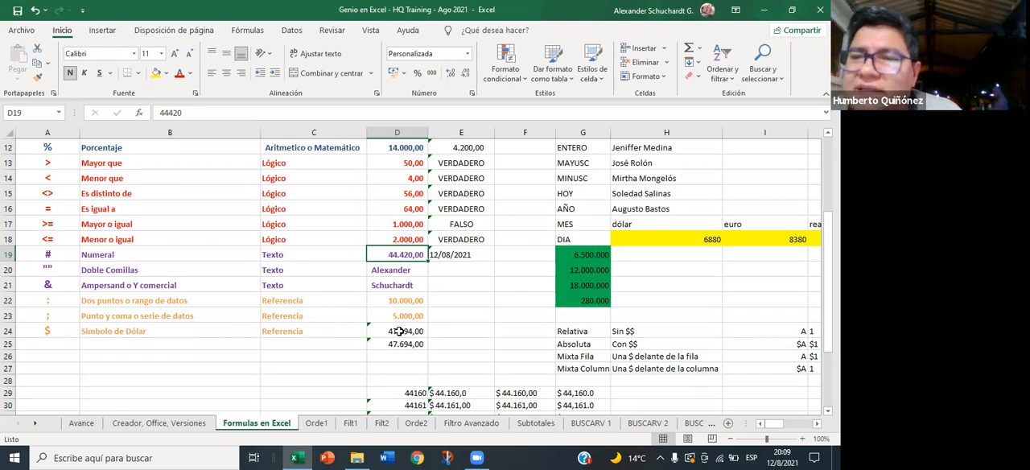
- Replace the formula in E19 with the date 31/12/9999
{"action": "key", "text": "Right"}
{"action": "type", "text": "31/12/"}
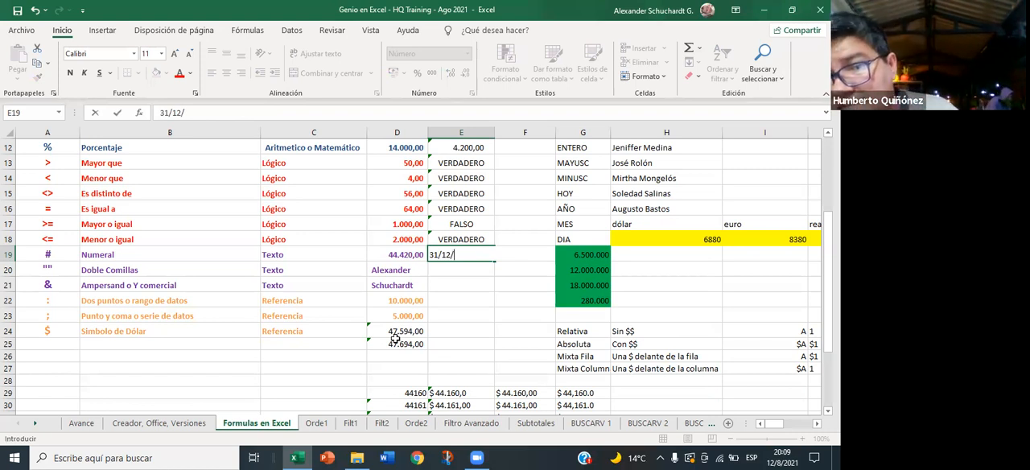
{"action": "type", "text": "9999"}
{"action": "key", "text": "Return"}
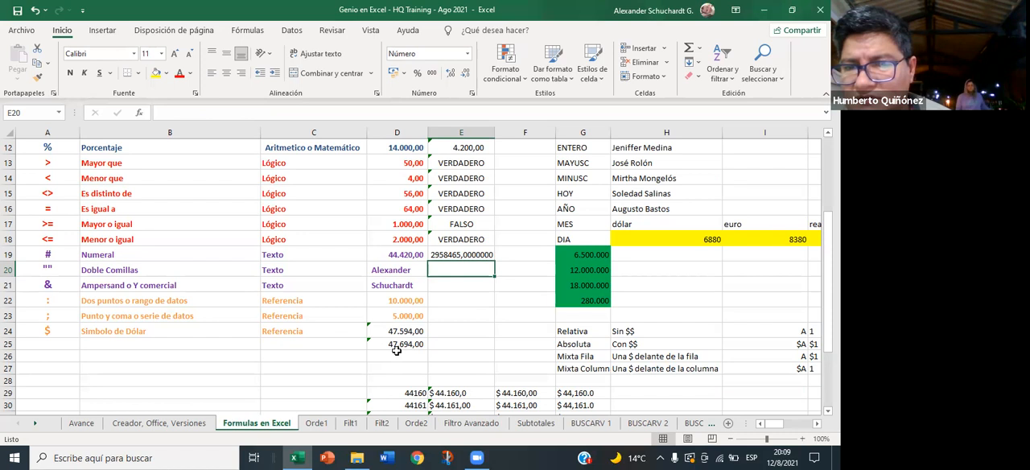
- Copy the number in E19 into D19 without carrying over its formatting
{"action": "left_click", "coordinate": [476, 256]}
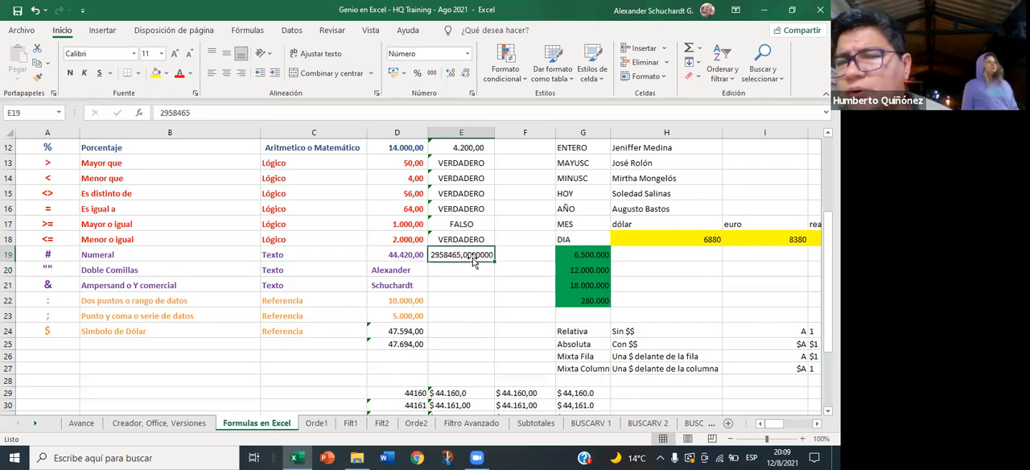
{"action": "key", "text": "ctrl+c"}
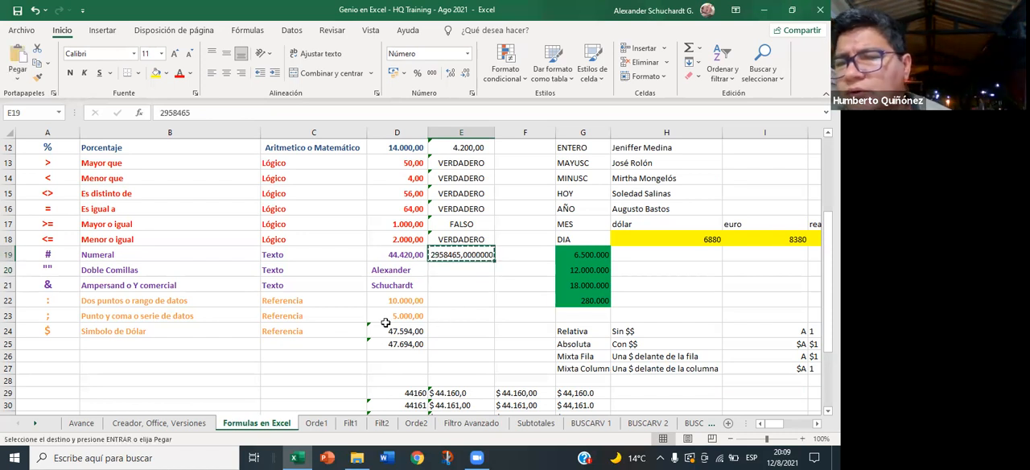
{"action": "right_click", "coordinate": [386, 254]}
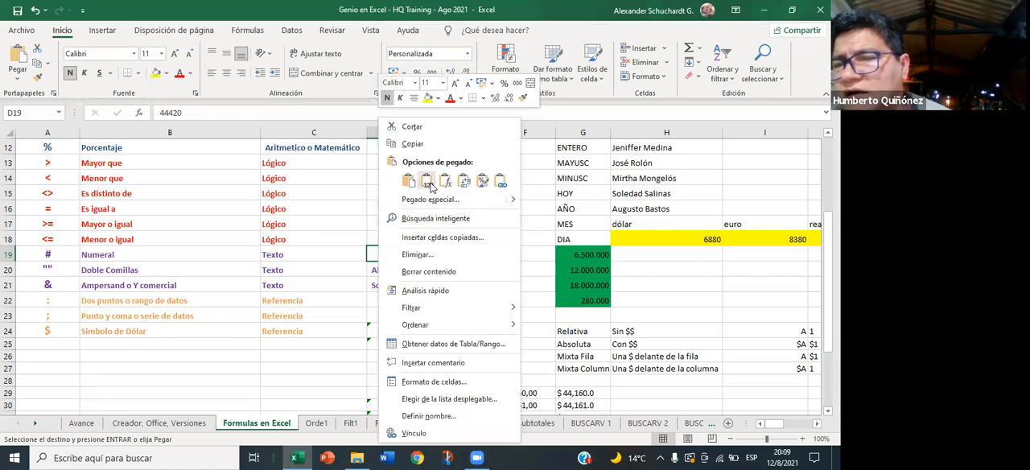
{"action": "left_click", "coordinate": [445, 180]}
- Clear the number from E19 in the Numeral row
{"action": "left_click", "coordinate": [470, 254]}
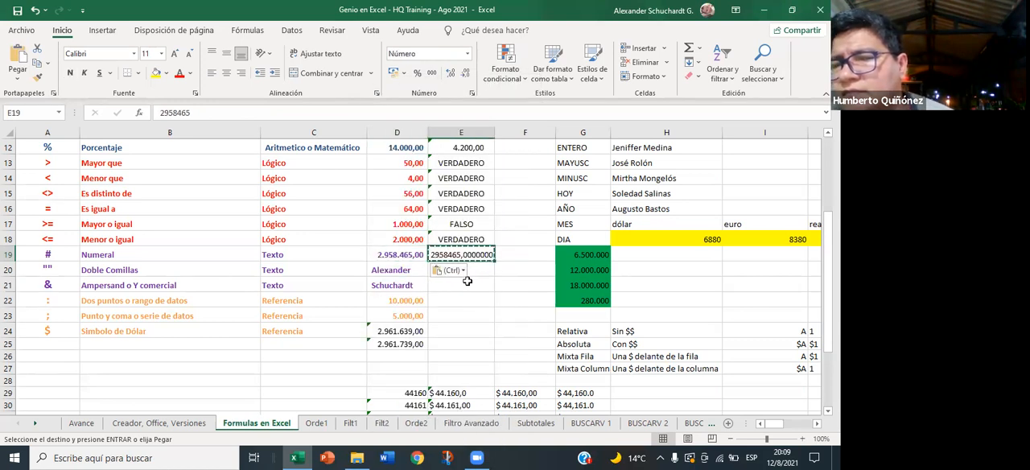
{"action": "left_click", "coordinate": [199, 114]}
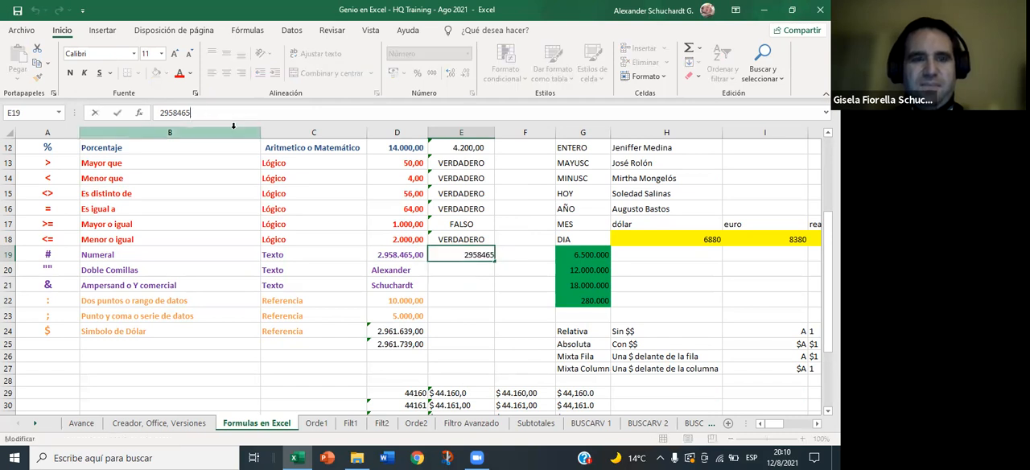
{"action": "key", "text": "BackSpace"}
{"action": "key", "text": "BackSpace"}
{"action": "key", "text": "BackSpace"}
{"action": "key", "text": "BackSpace"}
{"action": "key", "text": "BackSpace"}
{"action": "key", "text": "BackSpace"}
{"action": "key", "text": "BackSpace"}
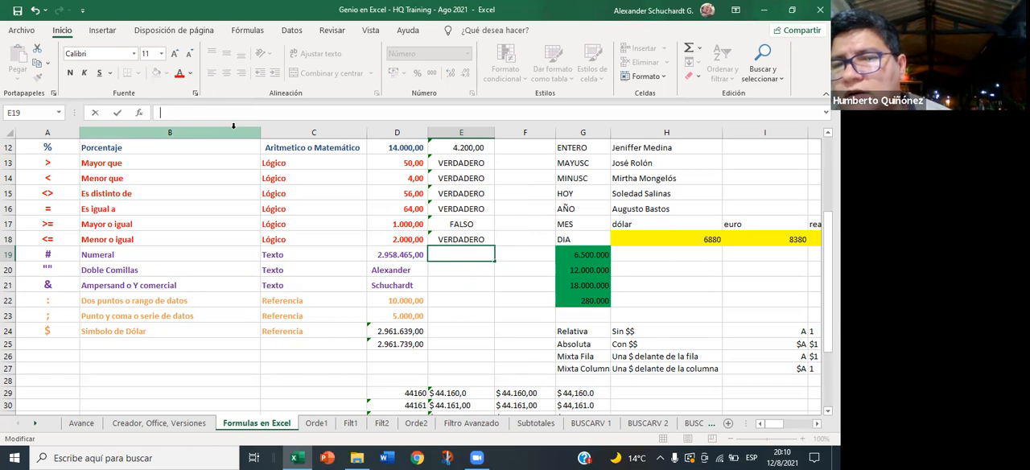
{"action": "type", "text": ")"}
{"action": "key", "text": "BackSpace"}
{"action": "type", "text": "("}
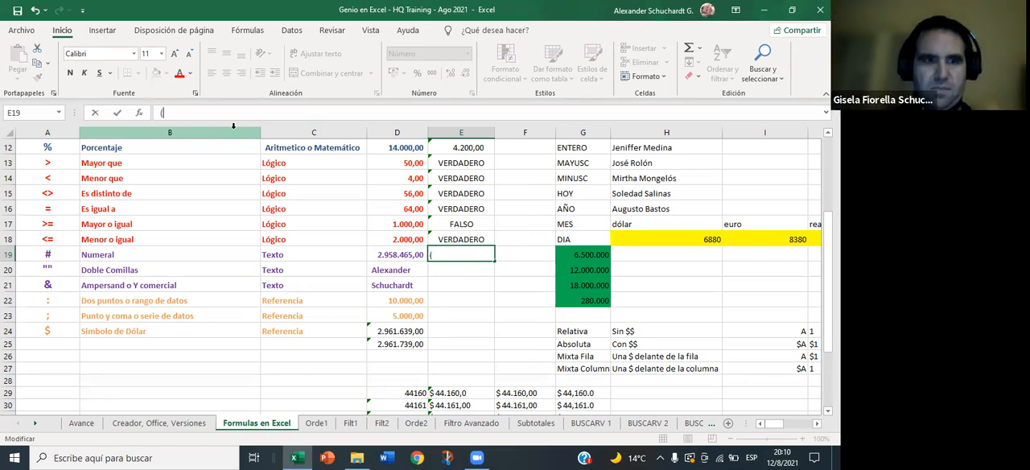
{"action": "key", "text": "BackSpace"}
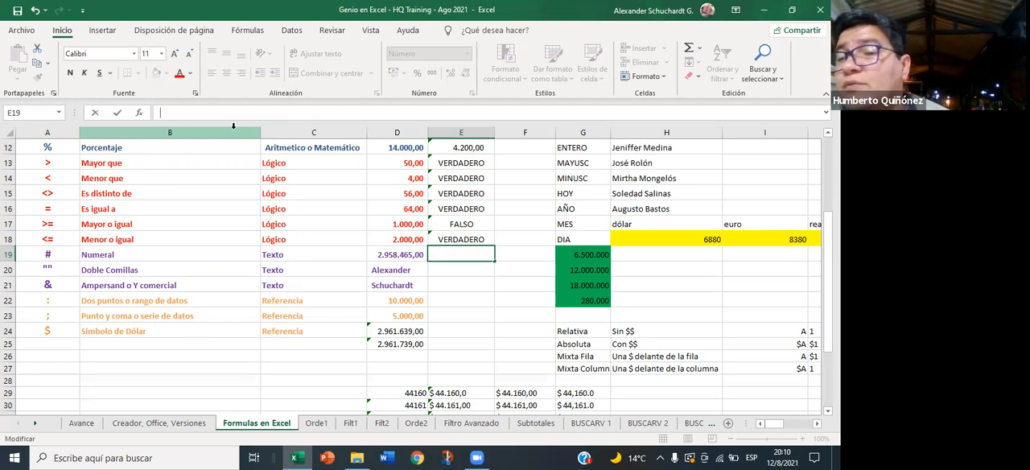
{"action": "key", "text": "BackSpace"}
- Enter the formula =TEXTO(D19;"dd/mm/yyyy") in E19 to show the Numeral row's serial number as a date
{"action": "type", "text": "="}
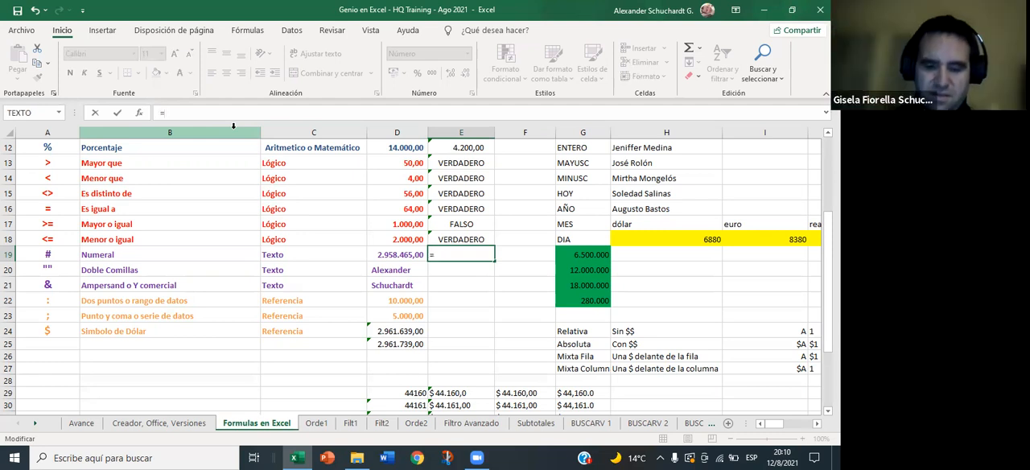
{"action": "type", "text": "tex"}
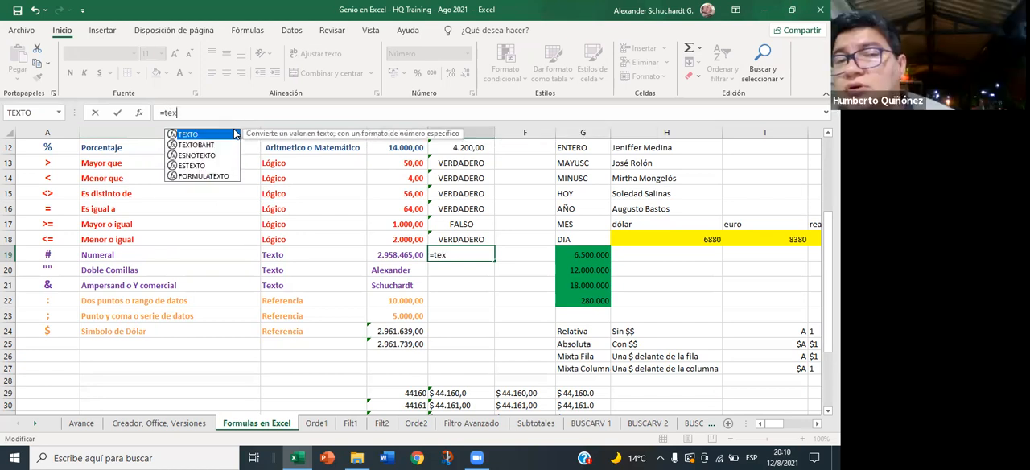
{"action": "type", "text": "to"}
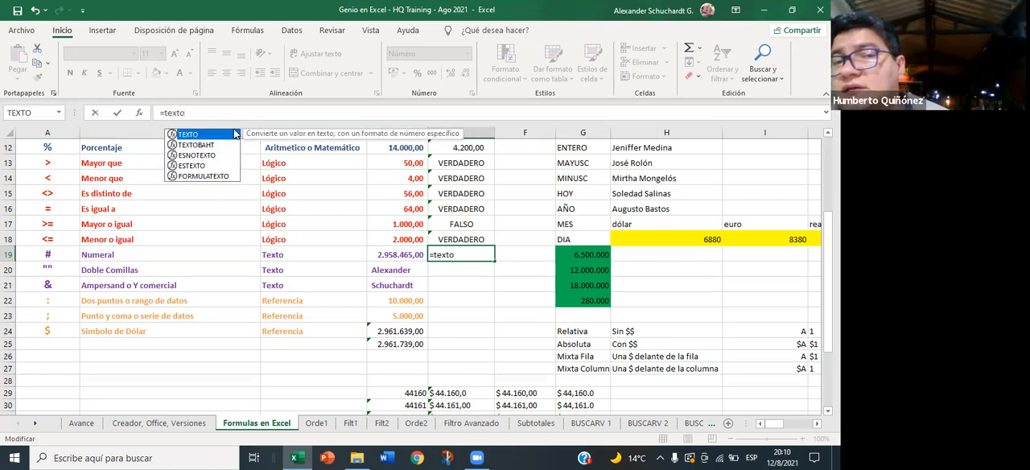
{"action": "type", "text": ")"}
{"action": "key", "text": "BackSpace"}
{"action": "type", "text": "("}
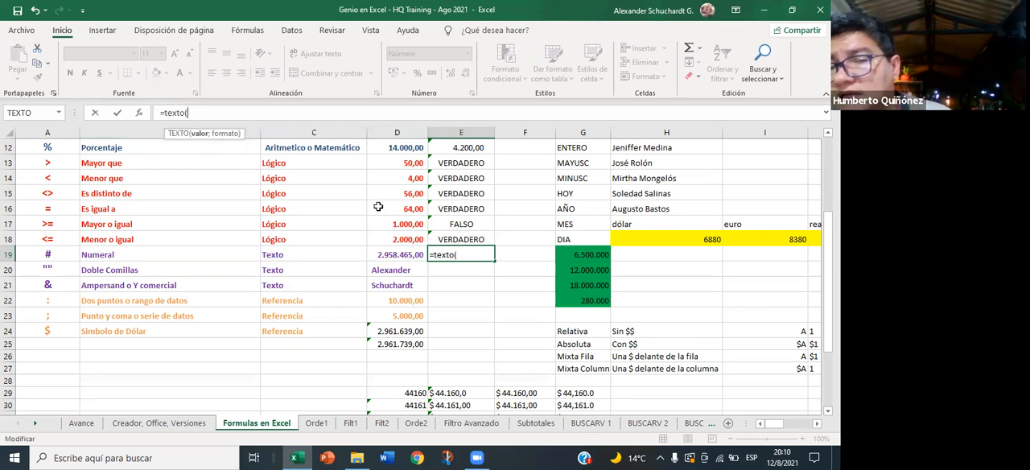
{"action": "left_click", "coordinate": [383, 255]}
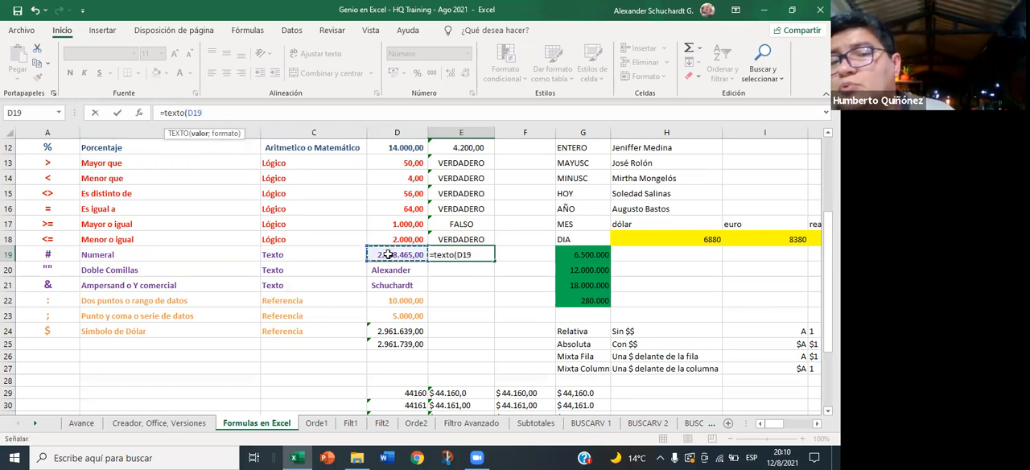
{"action": "type", "text": ";"}
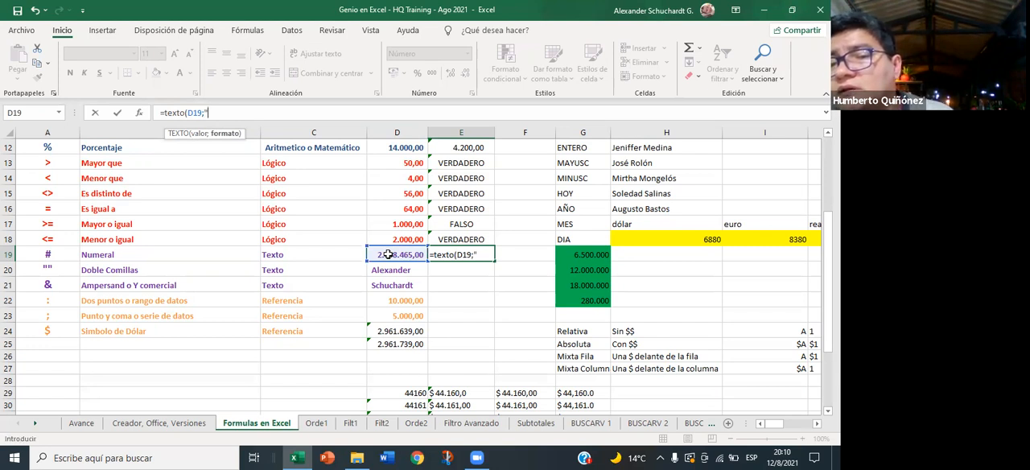
{"action": "type", "text": "dd"}
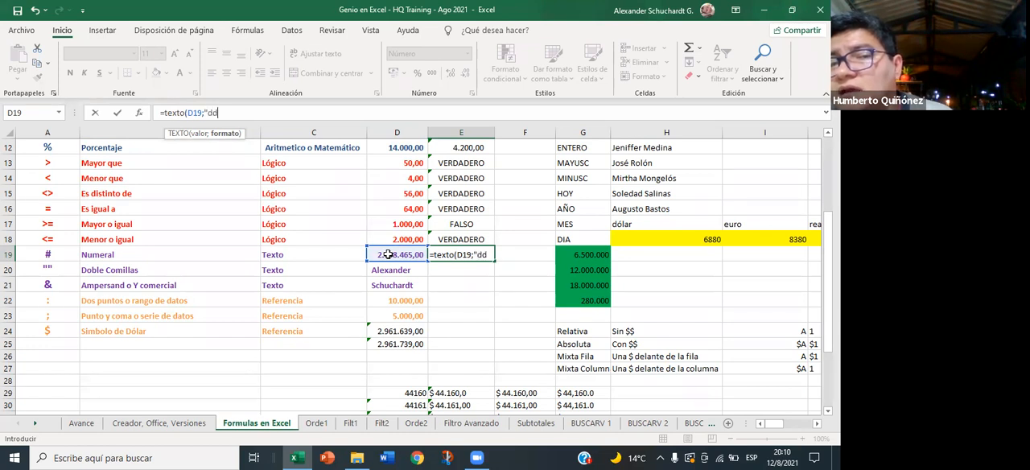
{"action": "type", "text": "/mm/"}
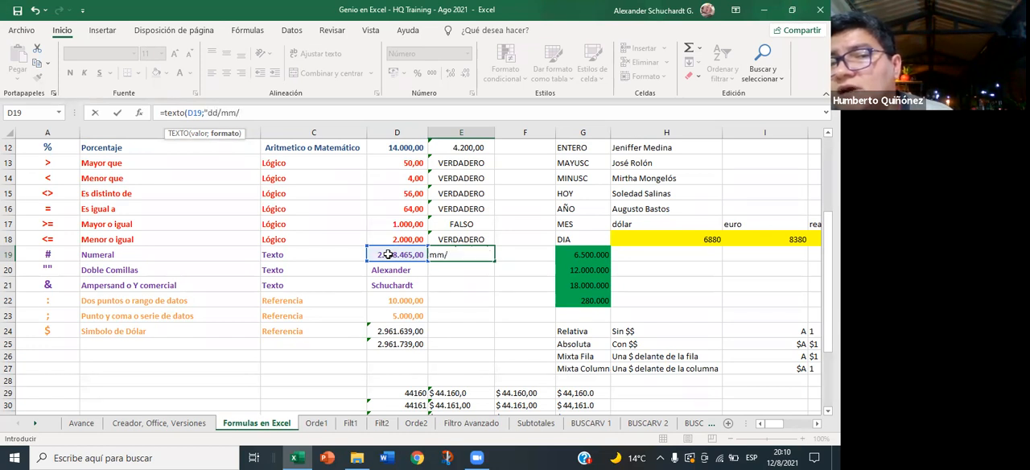
{"action": "type", "text": "yyyy"}
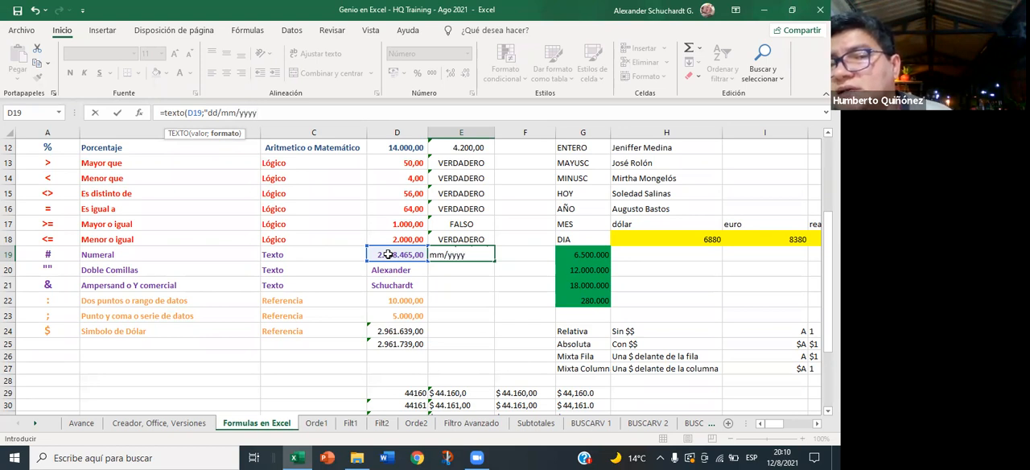
{"action": "type", "text": "\""}
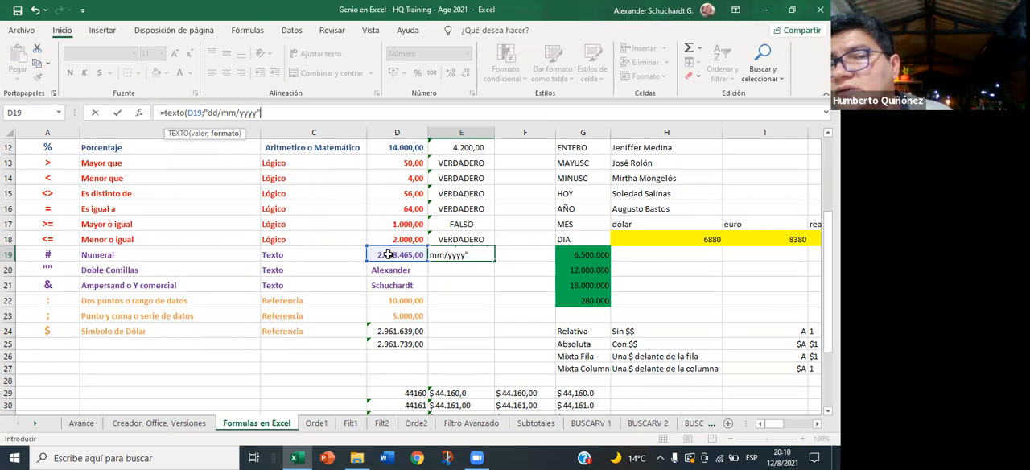
{"action": "type", "text": ")"}
{"action": "key", "text": "Return"}
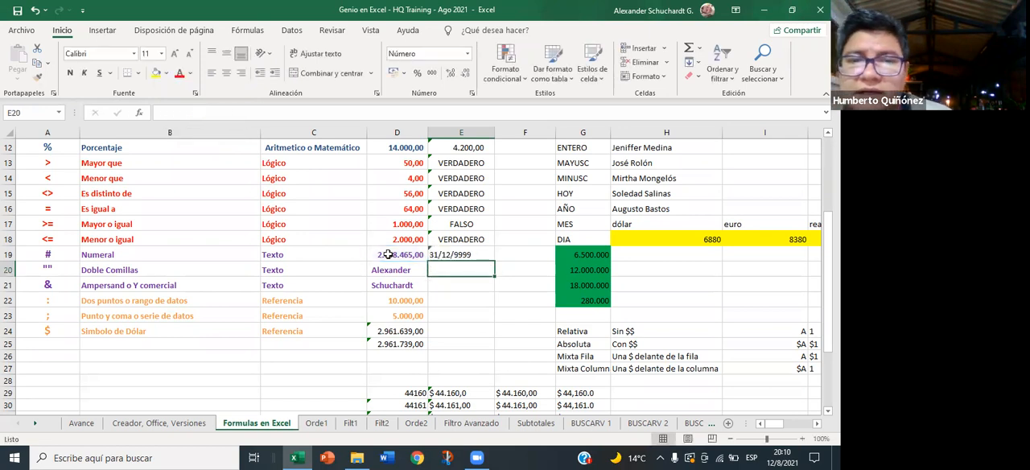
- Test the upper date limit of the TEXTO formula by setting D19 to 2958466, and undo the entry
{"action": "left_click", "coordinate": [388, 254]}
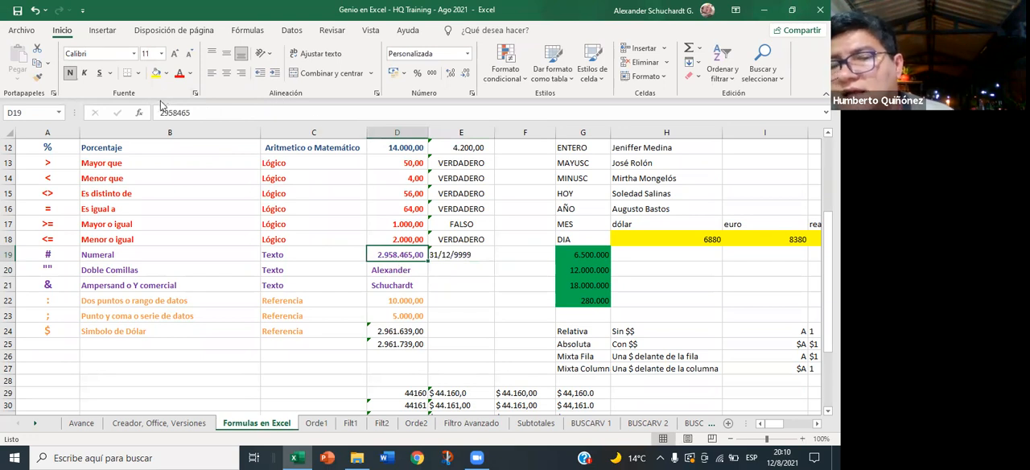
{"action": "left_click", "coordinate": [196, 113]}
{"action": "key", "text": "BackSpace"}
{"action": "type", "text": "6"}
{"action": "key", "text": "Return"}
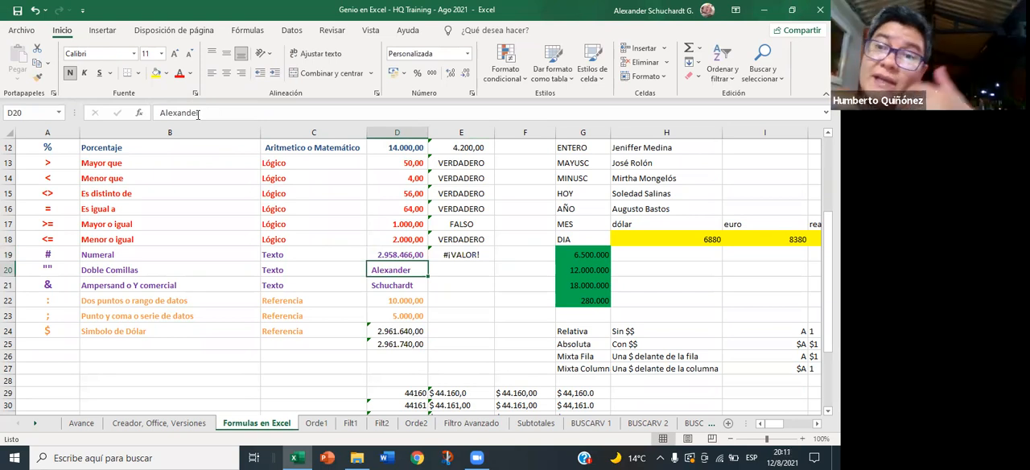
{"action": "key", "text": "Up"}
{"action": "key", "text": "ctrl+z"}
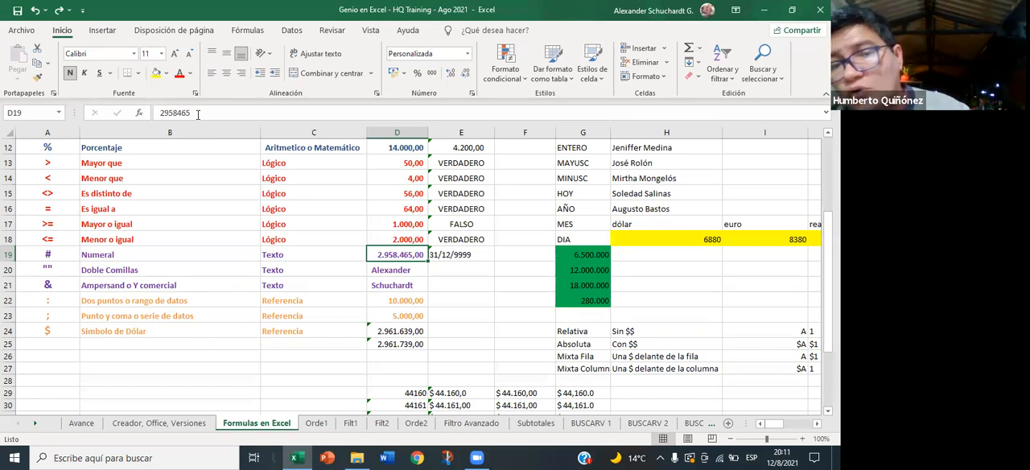
- Test the lower date limit of the TEXTO formula with -1 and 0 in D19, and restore the value 2958465
{"action": "type", "text": "=1"}
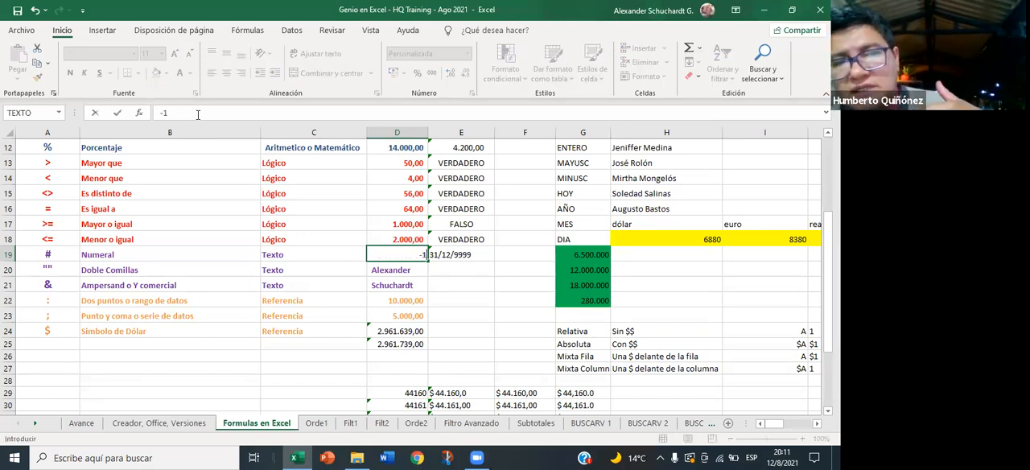
{"action": "key", "text": "Return"}
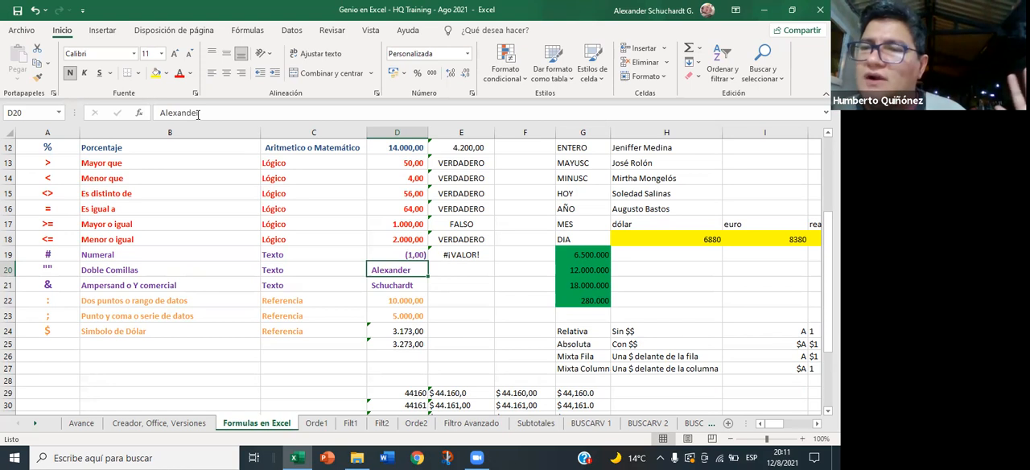
{"action": "key", "text": "Up"}
{"action": "type", "text": "0"}
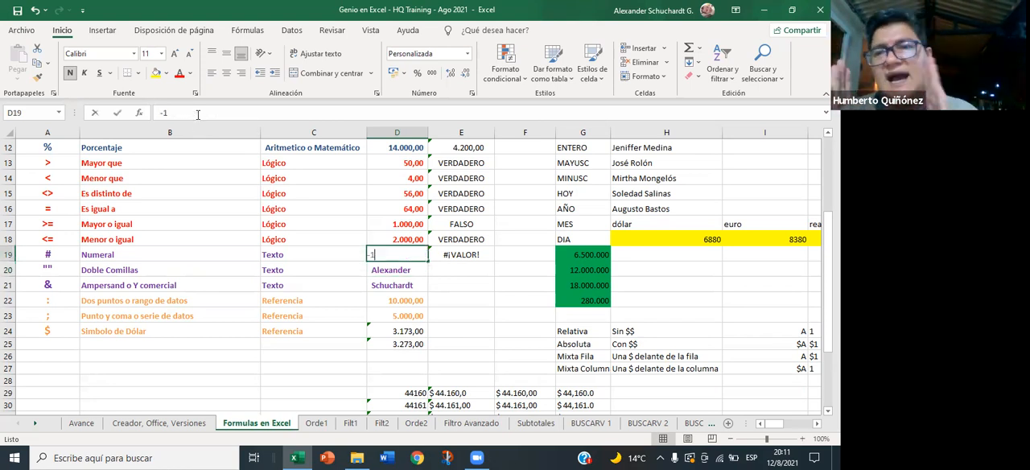
{"action": "key", "text": "Return"}
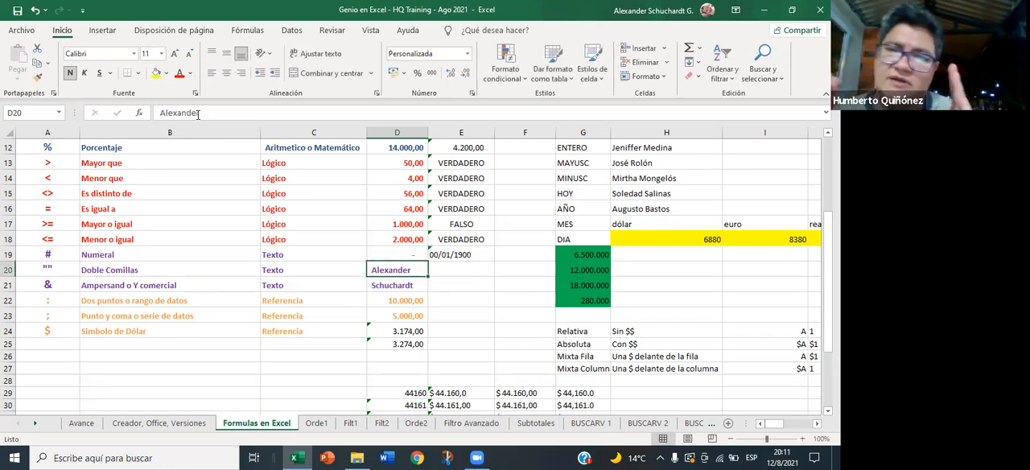
{"action": "key", "text": "Up"}
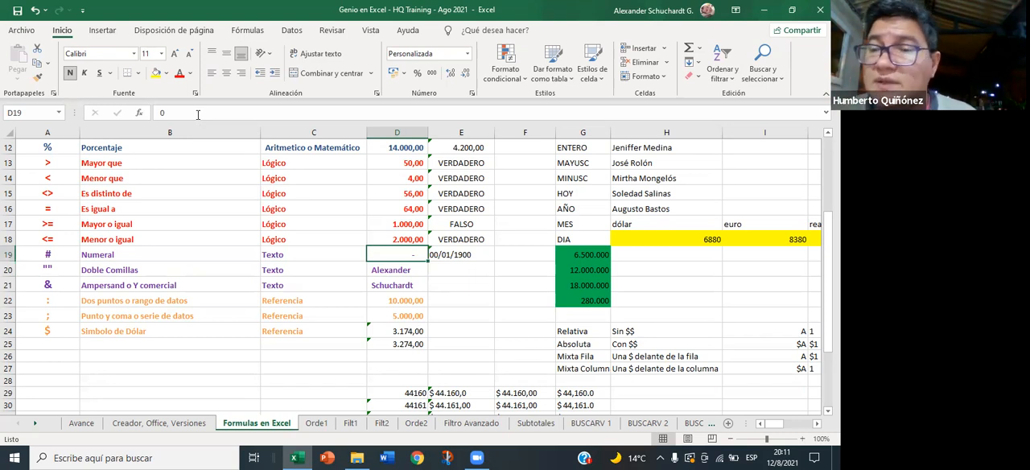
{"action": "type", "text": "2958465"}
{"action": "key", "text": "ctrl+Return"}
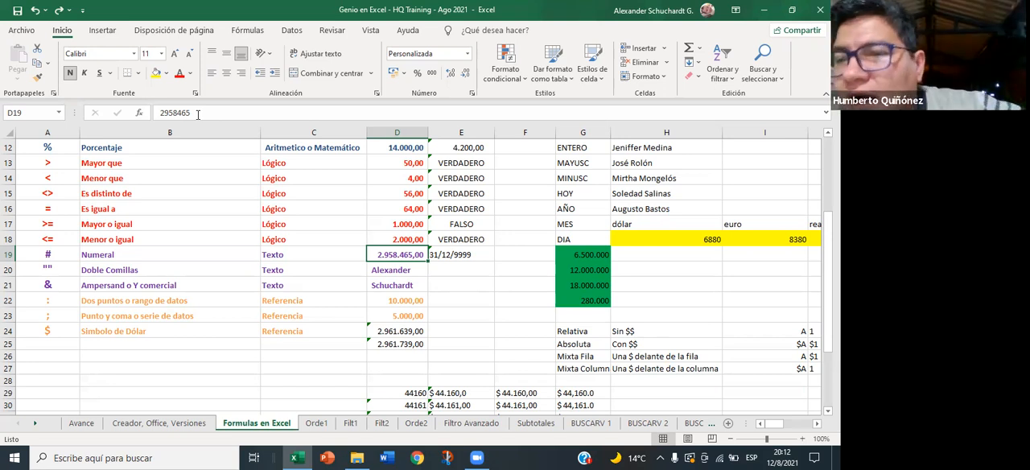
- Save the workbook and close it
{"action": "left_click", "coordinate": [460, 269]}
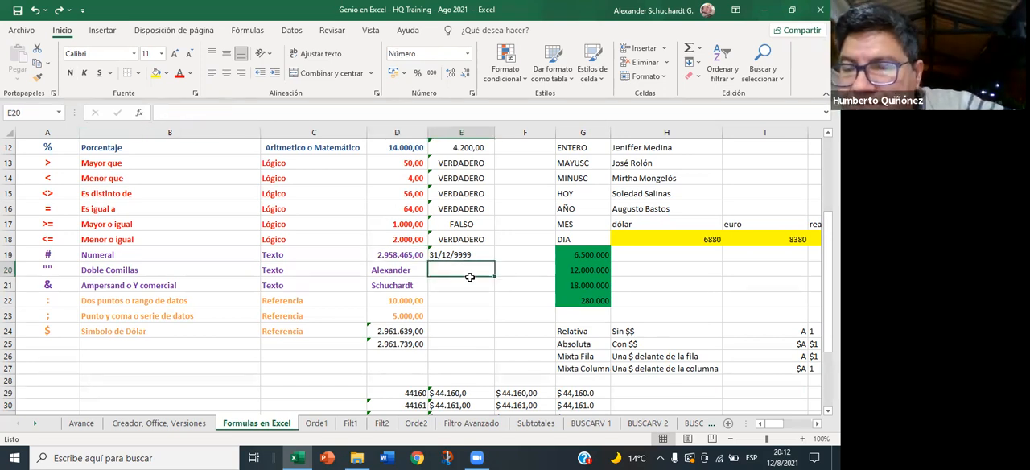
{"action": "left_click", "coordinate": [17, 9]}
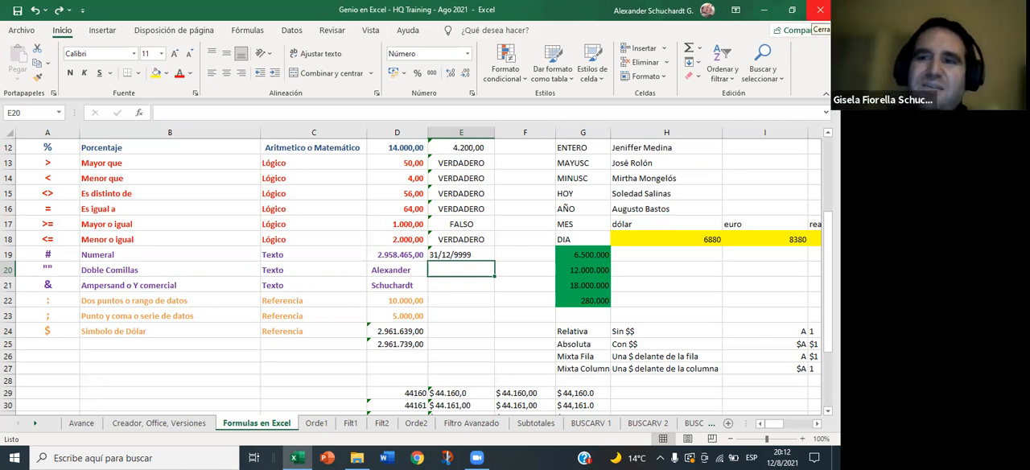
{"action": "left_click", "coordinate": [820, 9]}
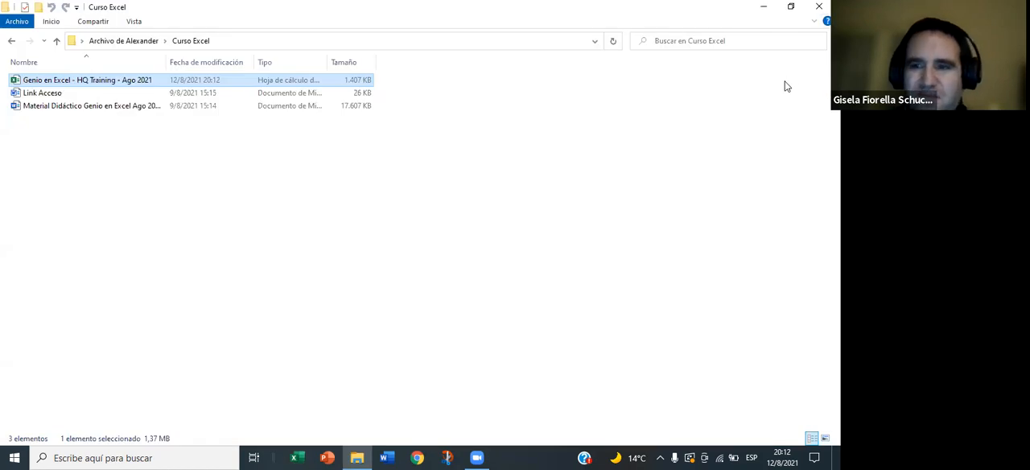